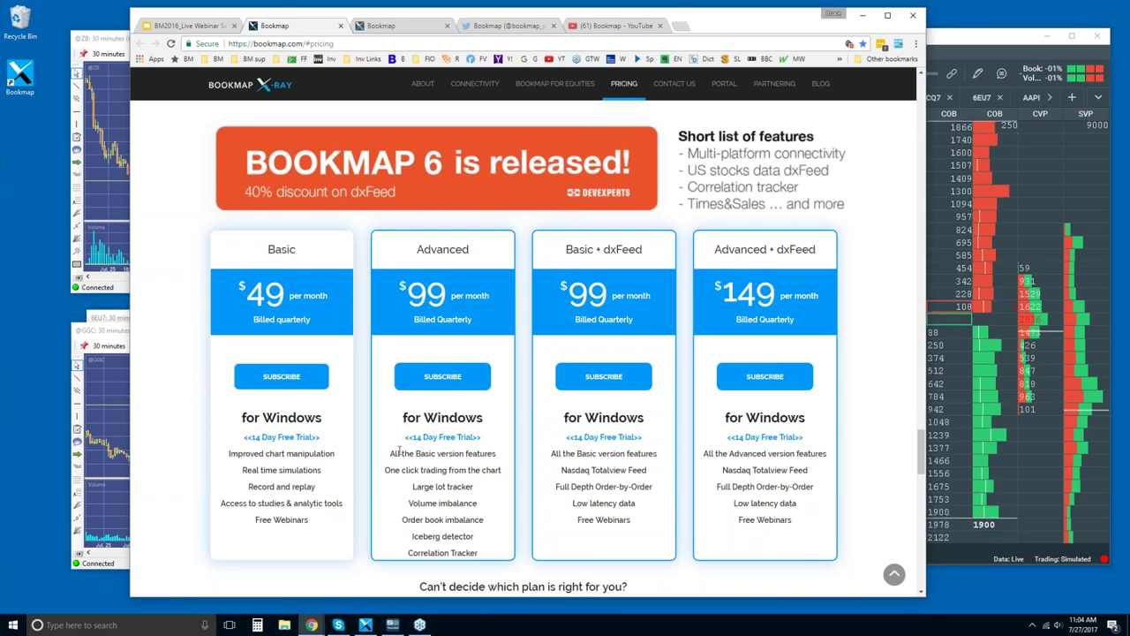
# - Highlight the Advanced plan's feature list, single out the one click trading line, and clear the selection
pyautogui.moveTo(391, 452); pyautogui.dragTo(483, 554)
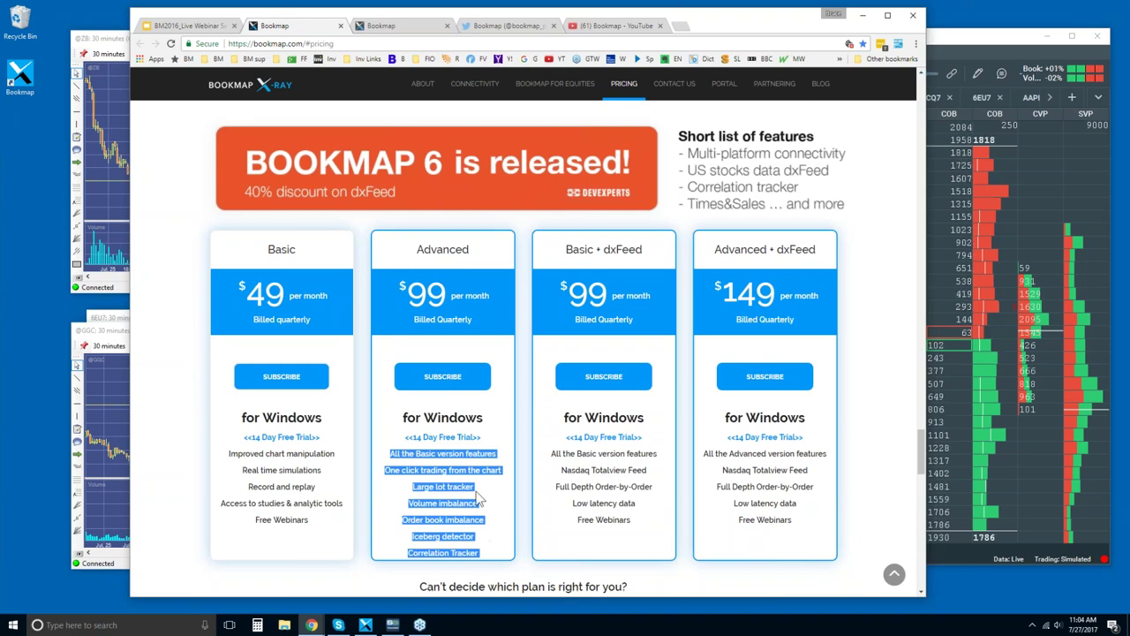
pyautogui.moveTo(407, 472); pyautogui.dragTo(460, 472)
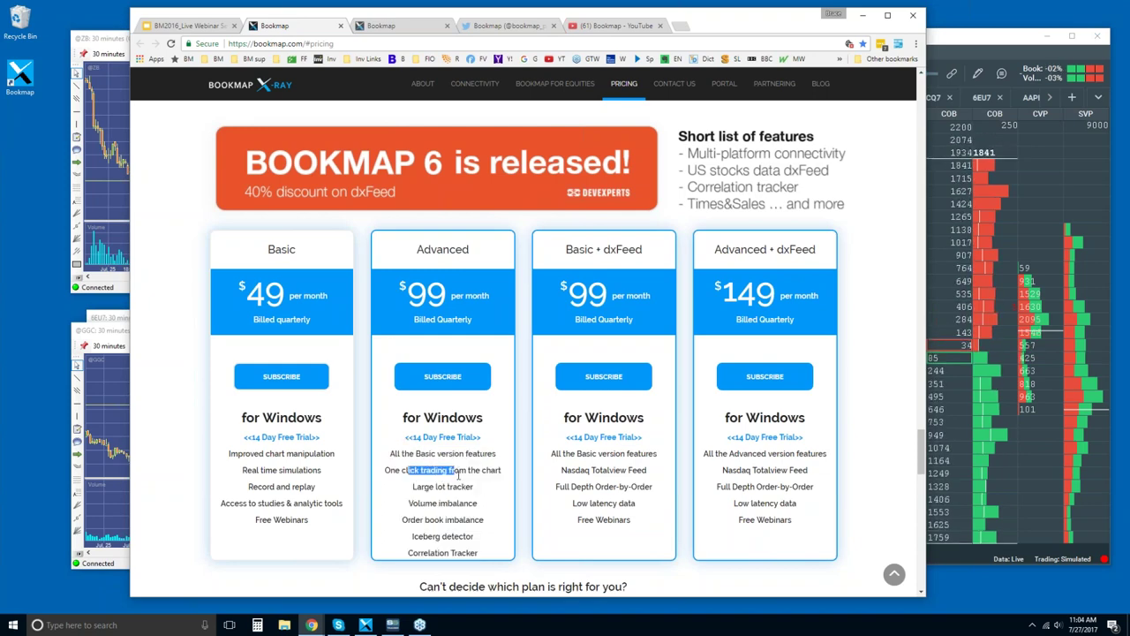
pyautogui.click(458, 475)
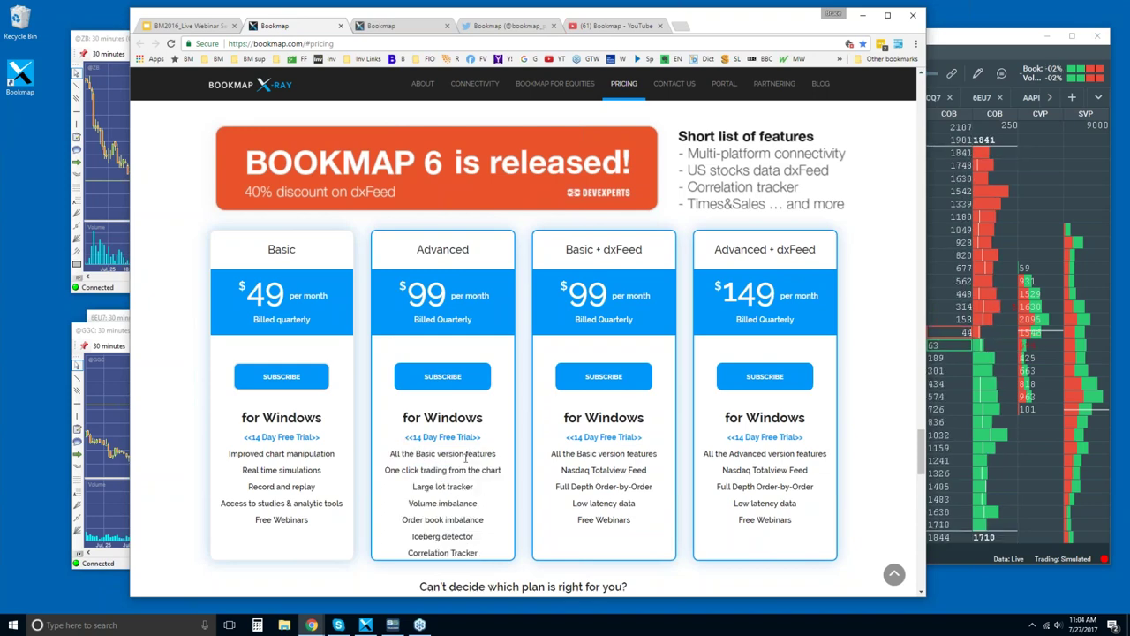
# - Open the complete feature comparison linked below the pricing plans and look through the Bookmap versions table
pyautogui.scroll(-1, 497, 519)
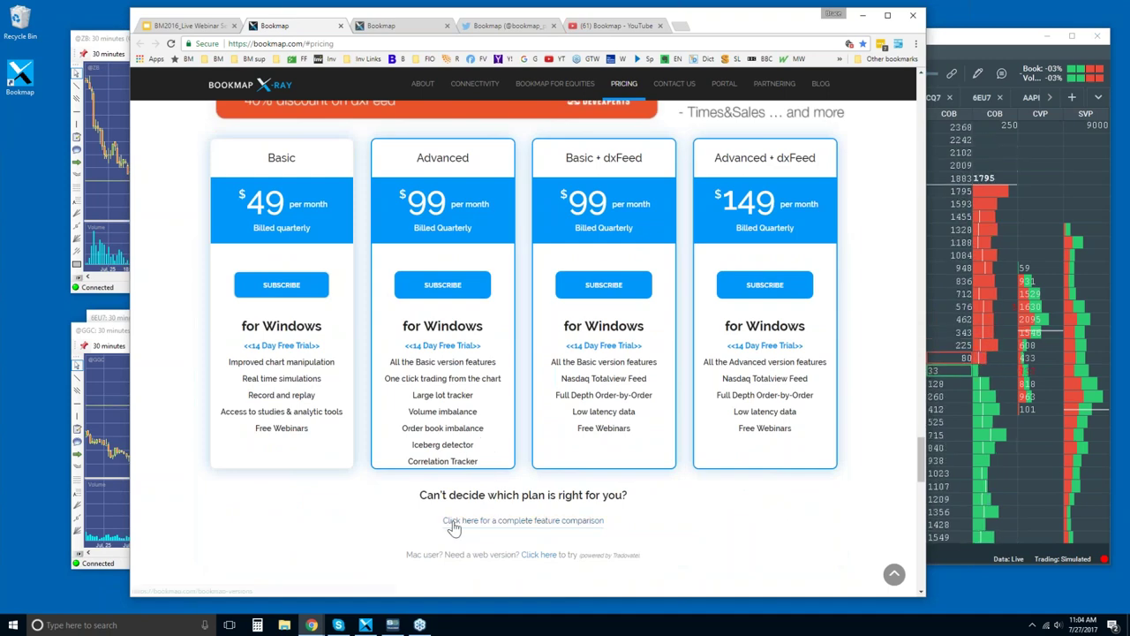
pyautogui.click(508, 521)
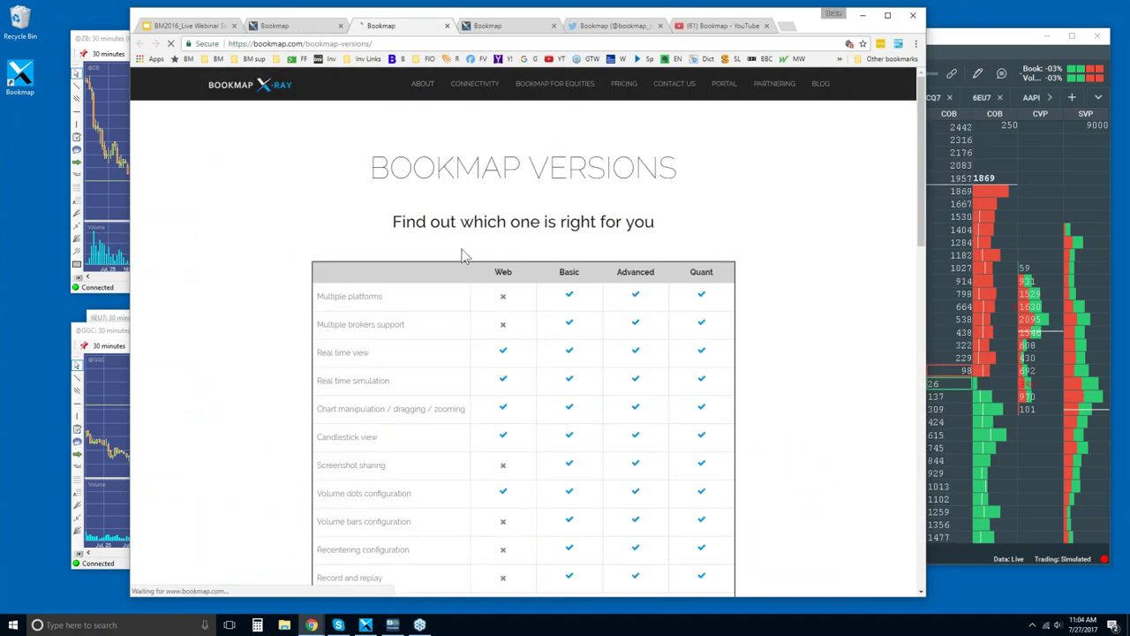
pyautogui.scroll(-6, 476, 310)
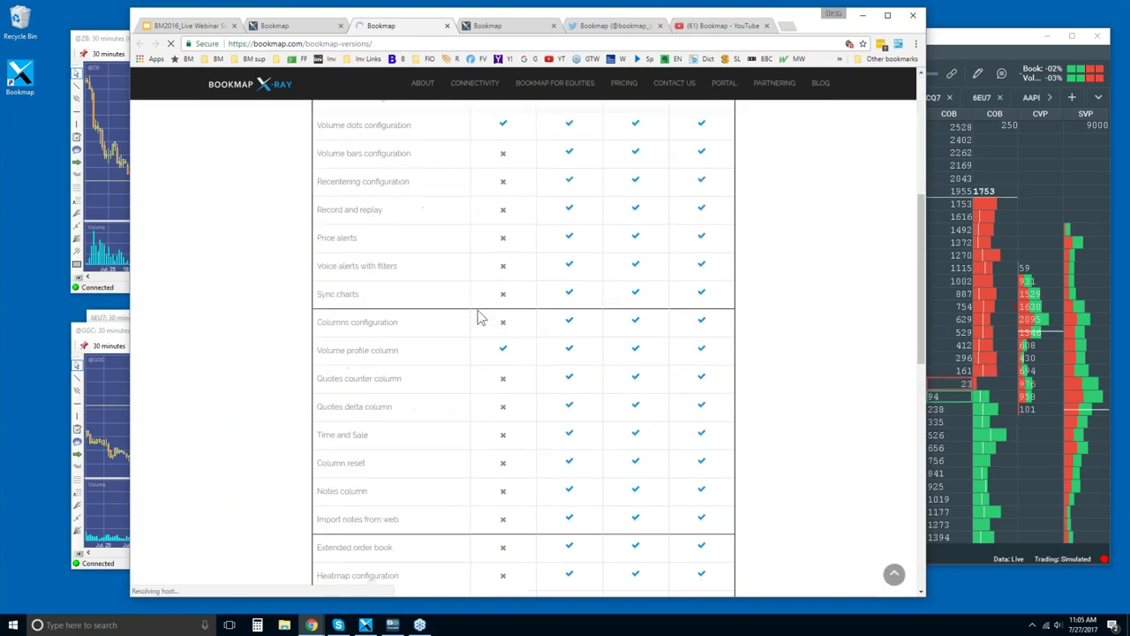
pyautogui.scroll(6, 477, 316)
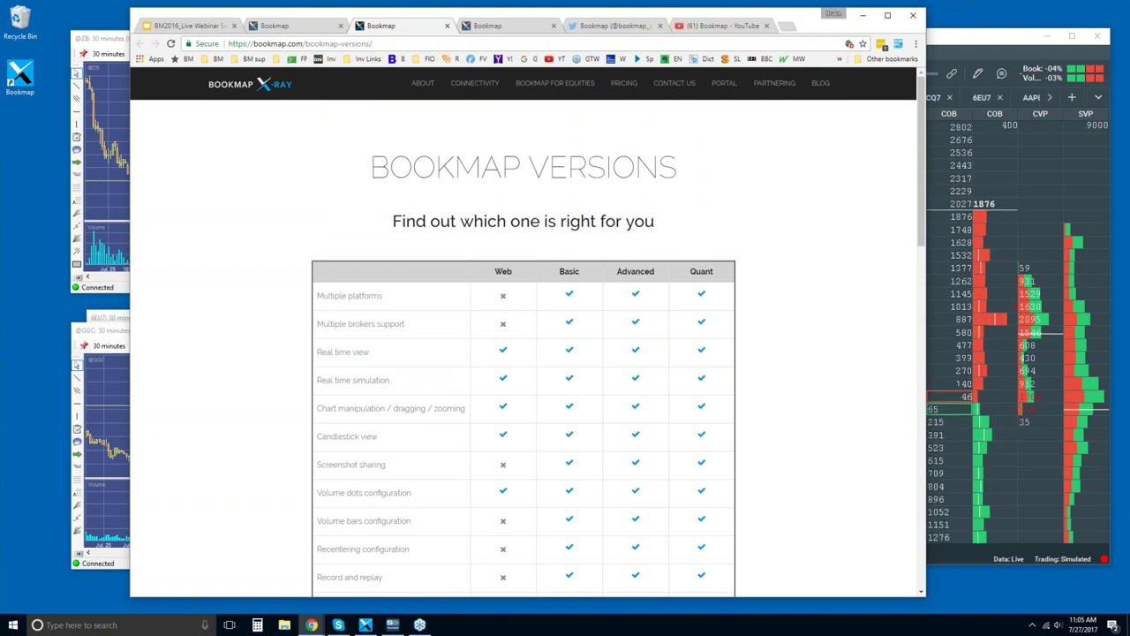
# - Return to the pricing page and review the Bookmap 6 release banner and the four subscription plans
pyautogui.click(300, 28)
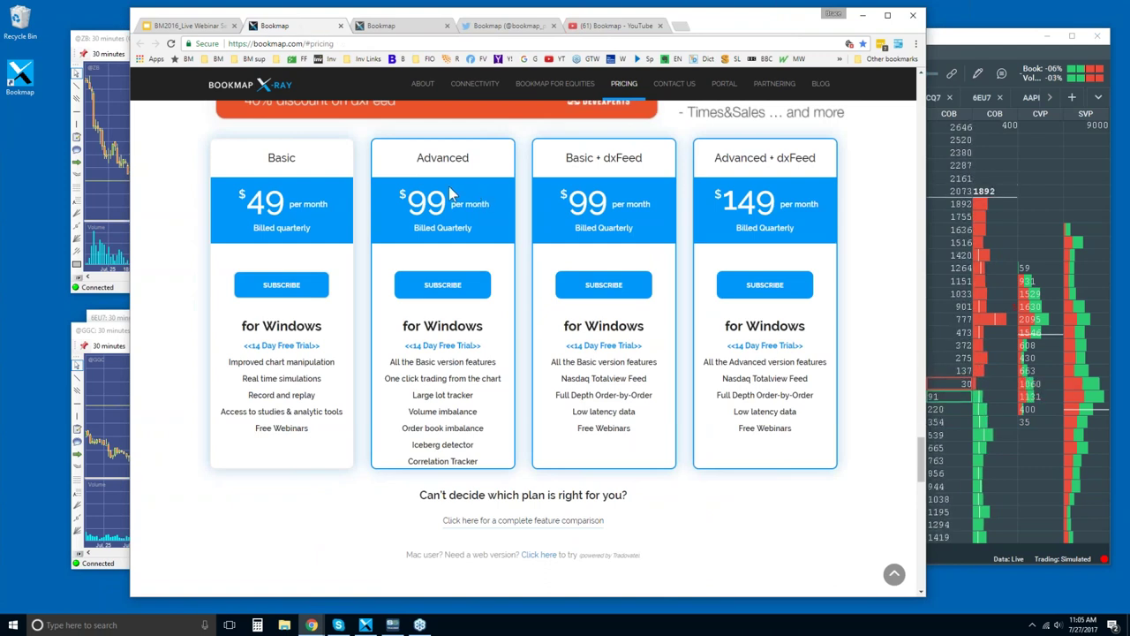
pyautogui.scroll(2, 588, 378)
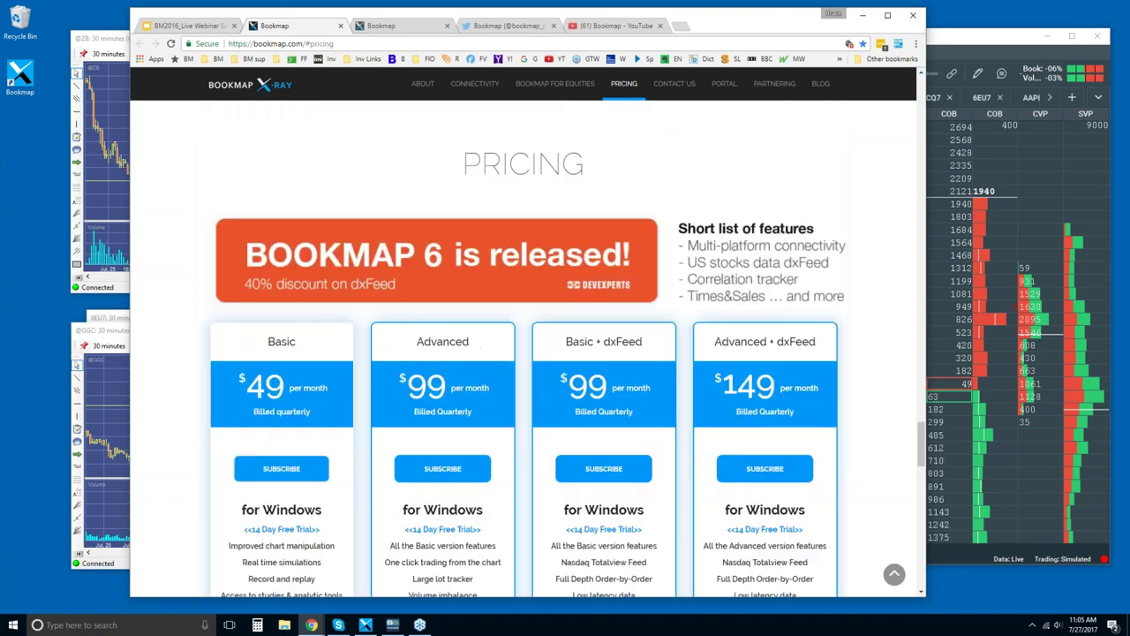
pyautogui.scroll(-1, 588, 378)
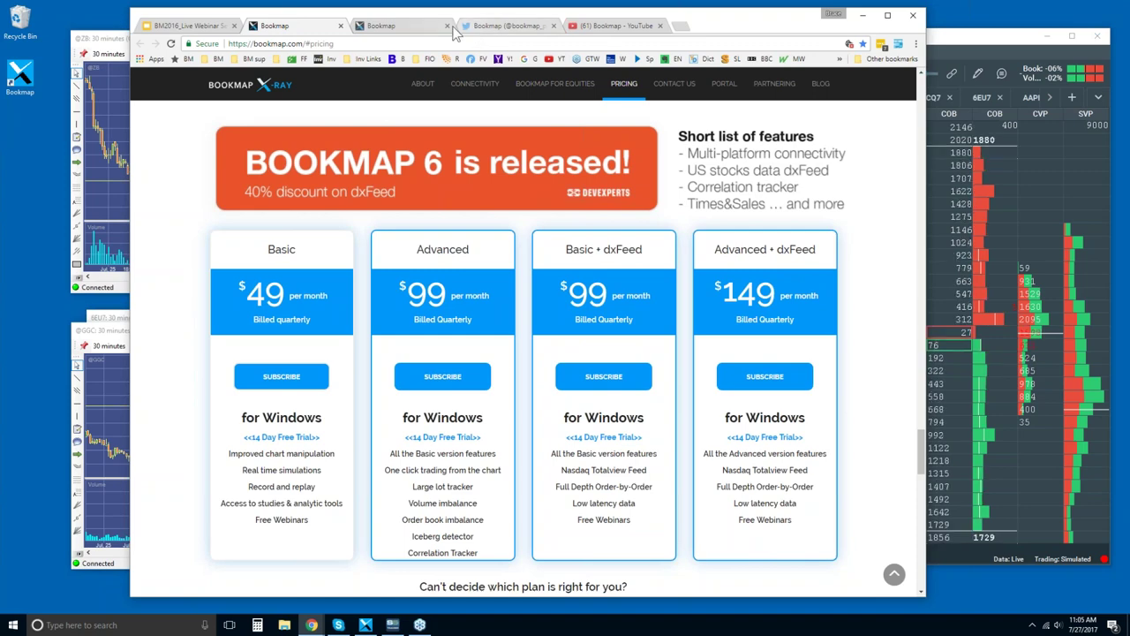
# - Open the Bookmap portal page and examine its Education section, including the Order Flow video snippets entry and the partner videos
pyautogui.click(410, 29)
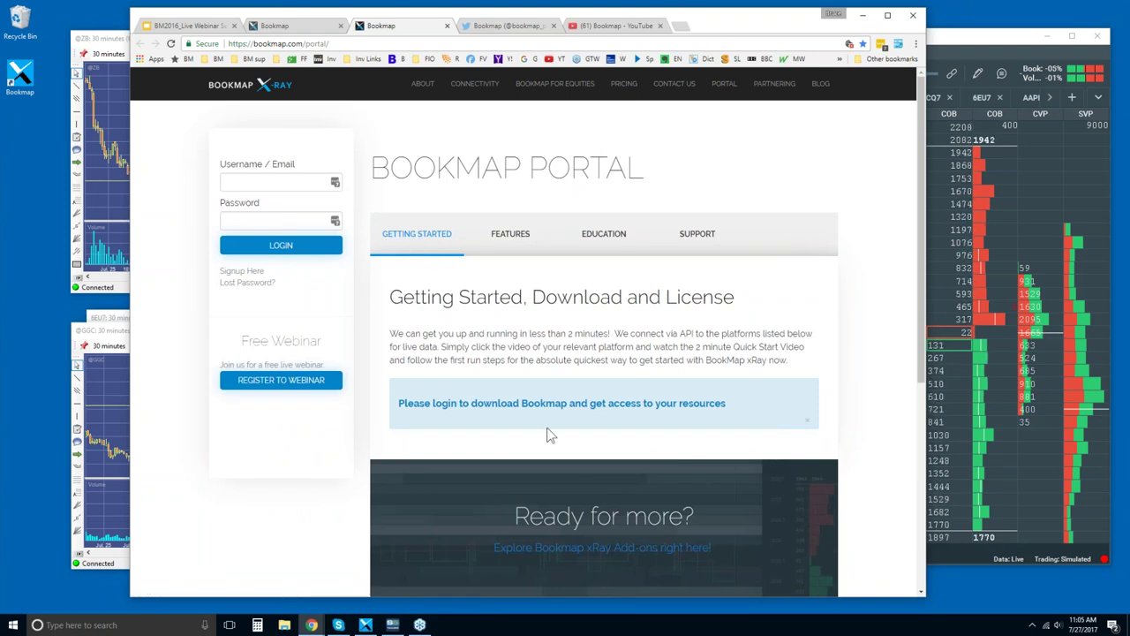
pyautogui.click(510, 233)
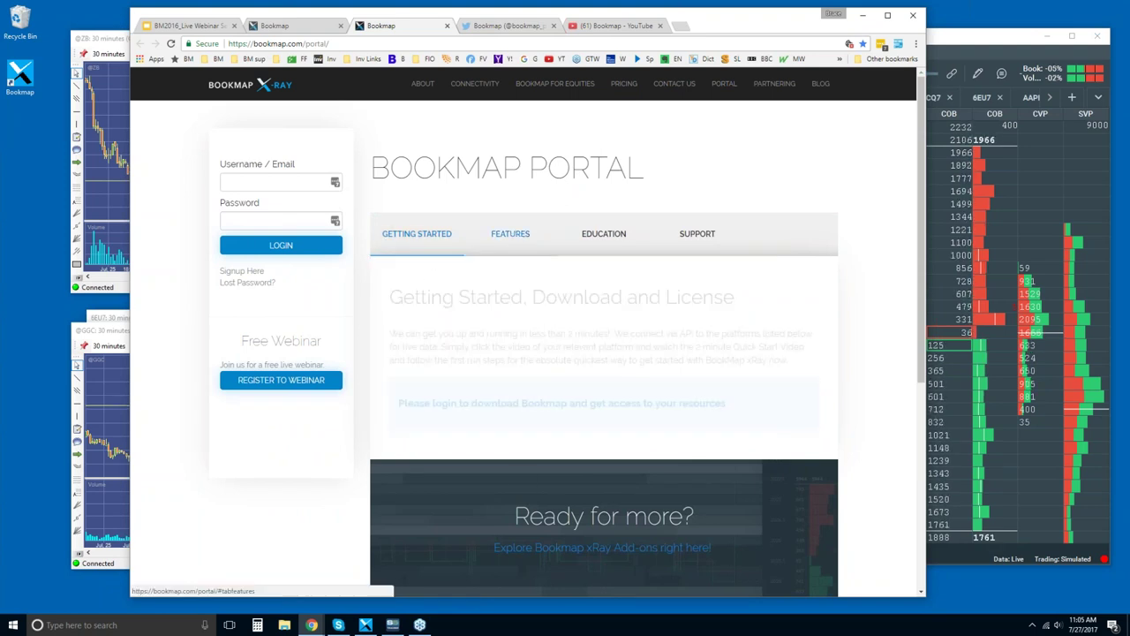
pyautogui.click(600, 236)
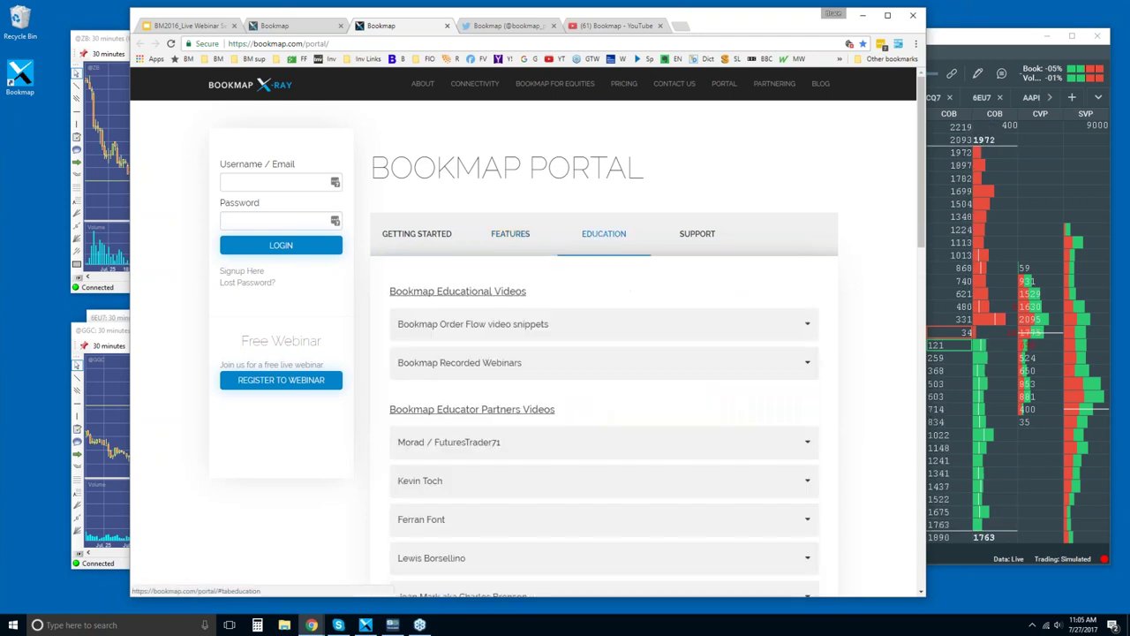
pyautogui.click(568, 326)
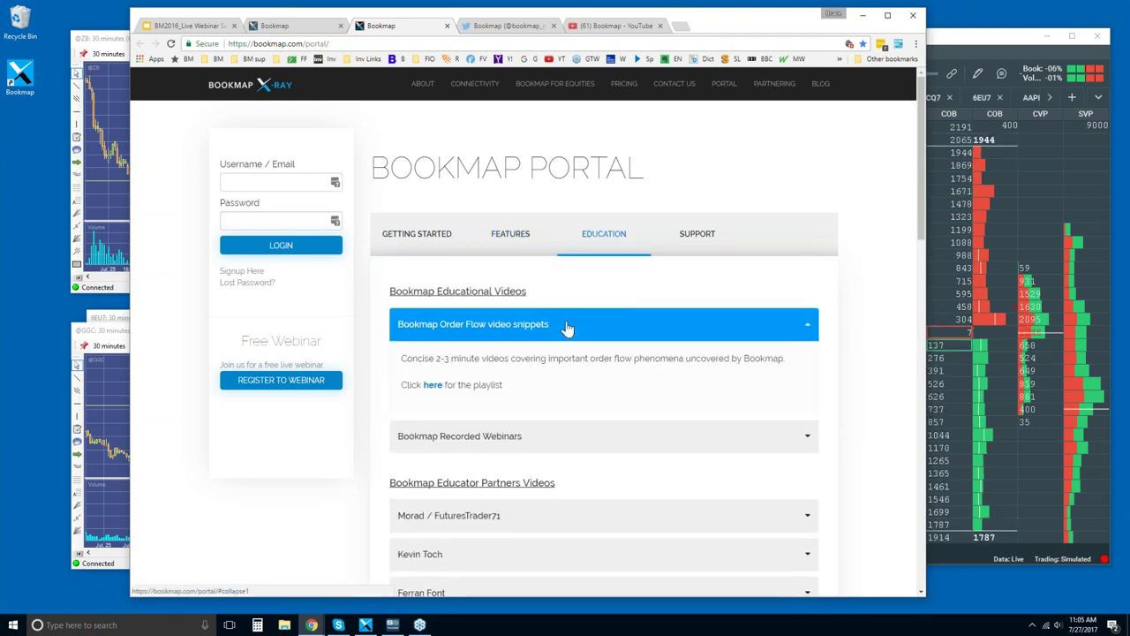
pyautogui.click(567, 326)
pyautogui.scroll(-9, 568, 328)
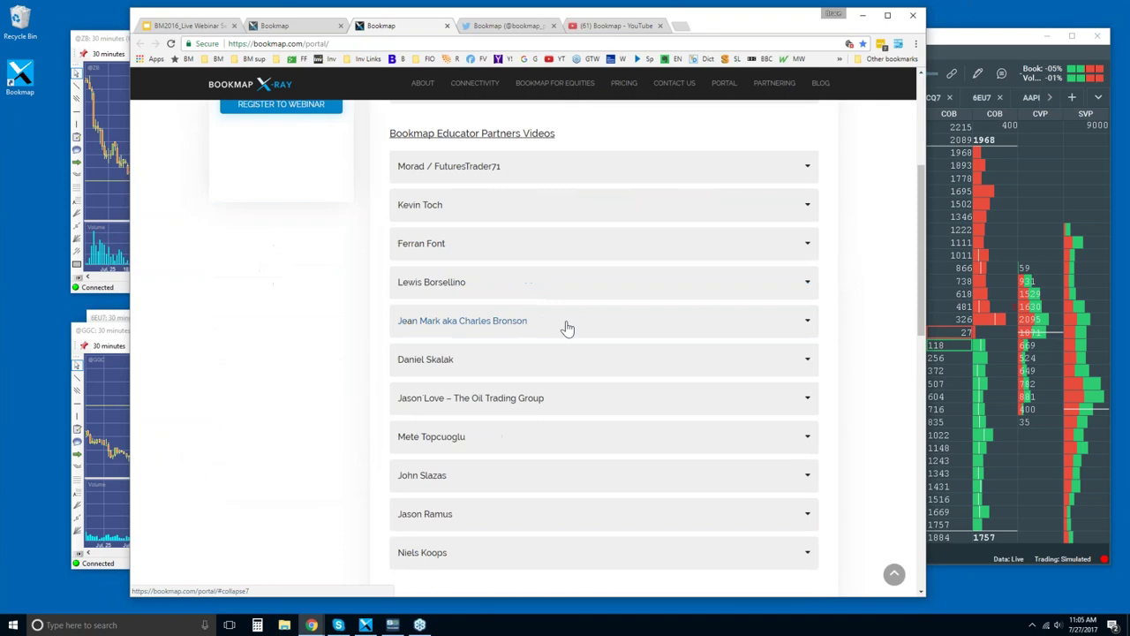
pyautogui.scroll(-1, 538, 309)
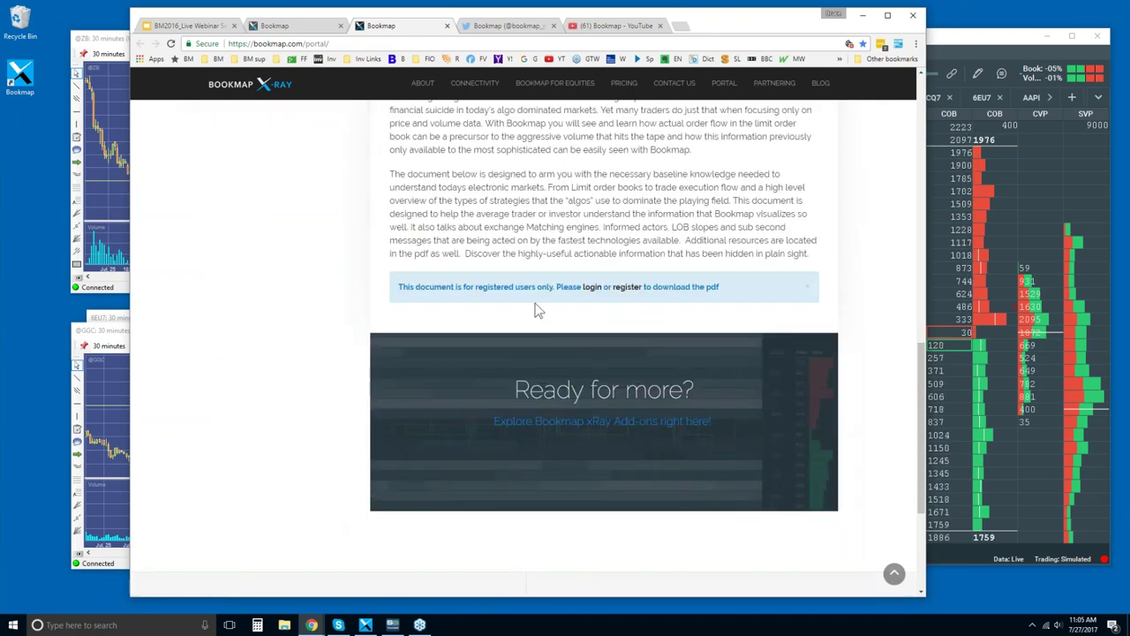
pyautogui.scroll(10, 538, 300)
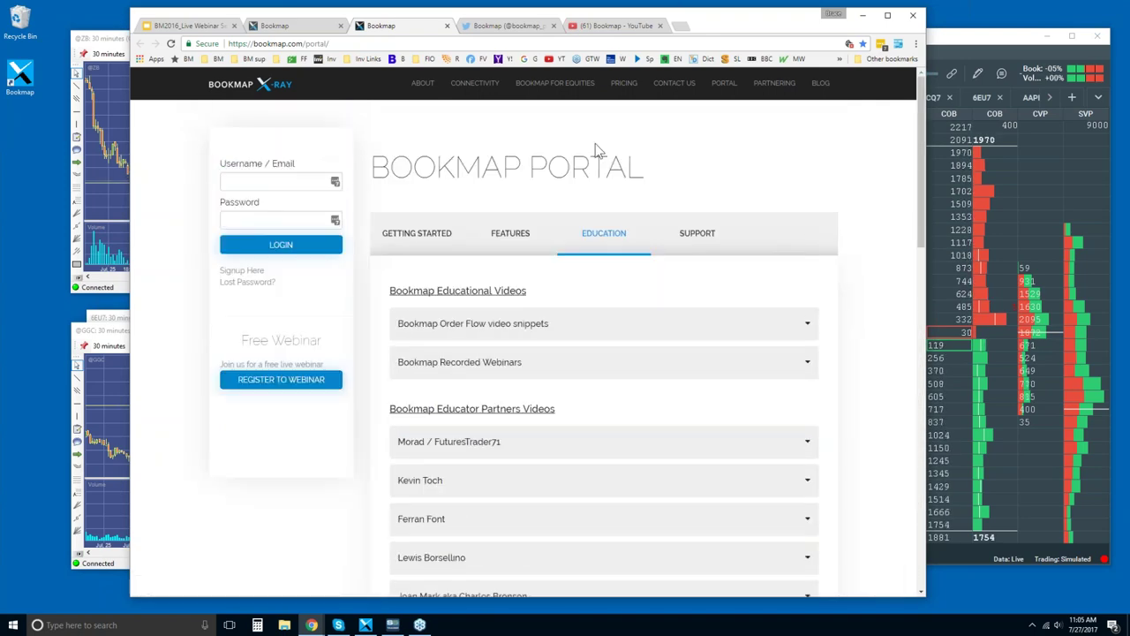
# - View Bookmap's Twitter profile, and browse the Features and Components videos on its YouTube channel
pyautogui.click(507, 26)
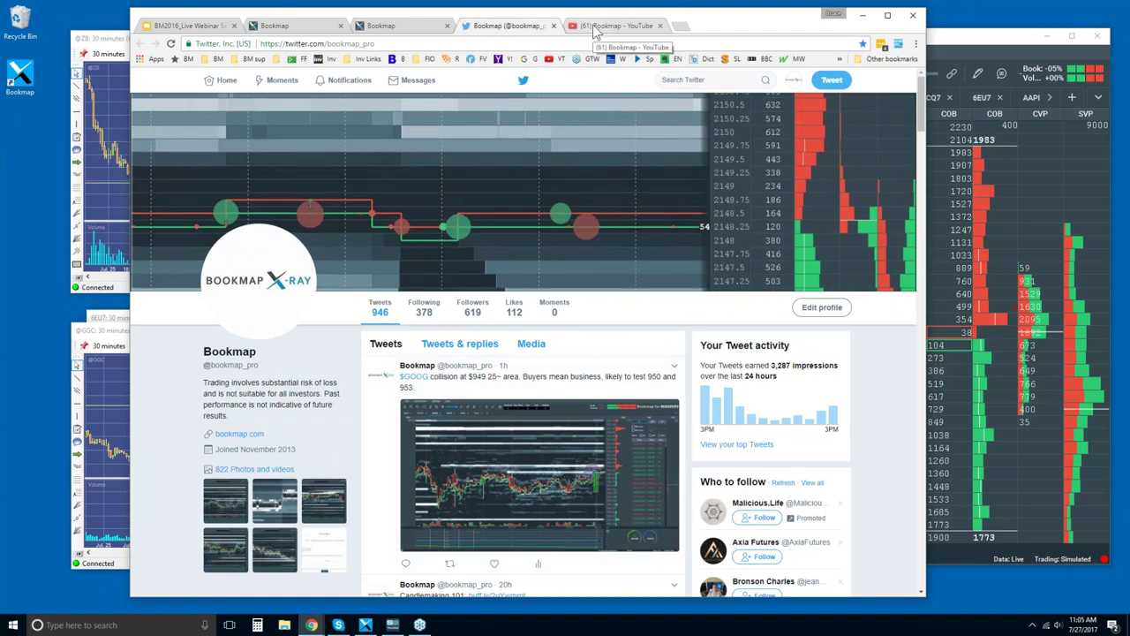
pyautogui.click(596, 29)
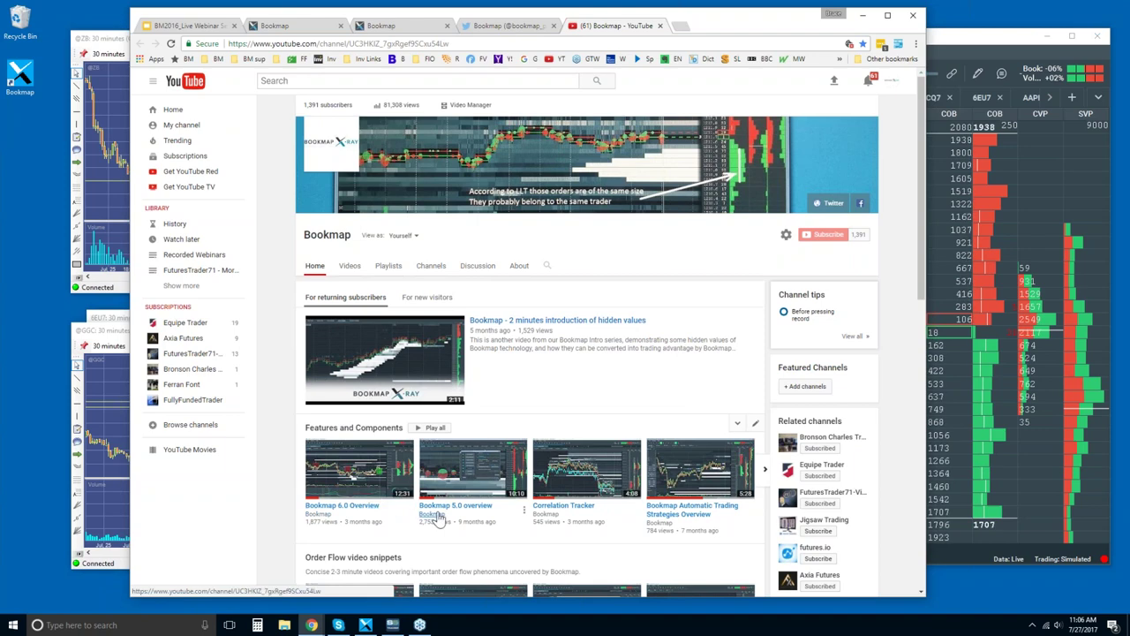
pyautogui.click(765, 469)
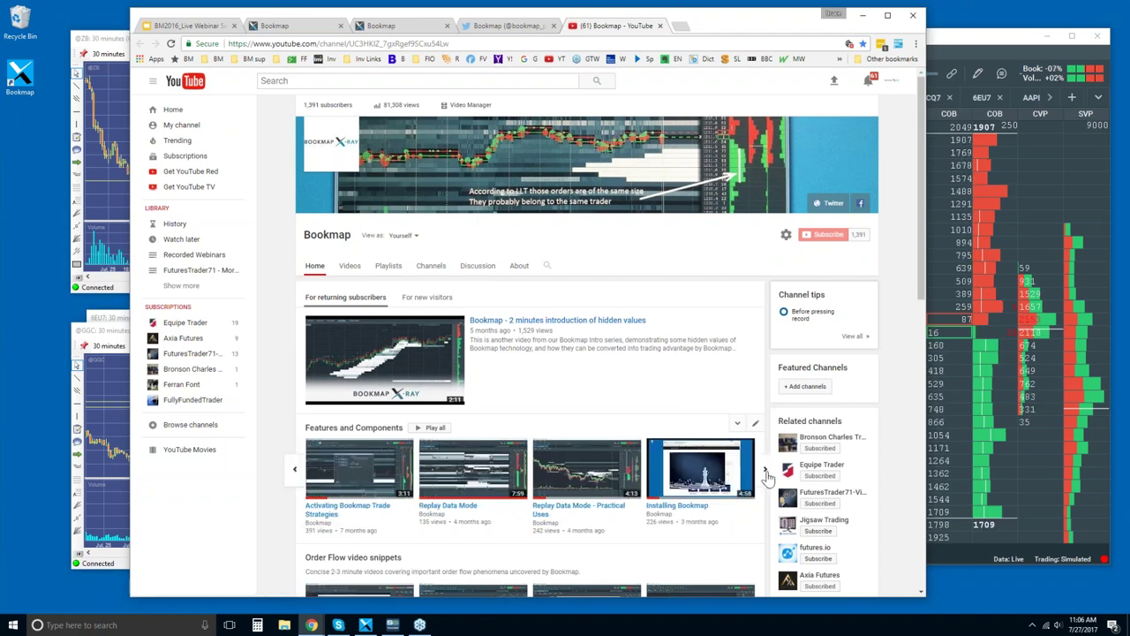
pyautogui.click(765, 469)
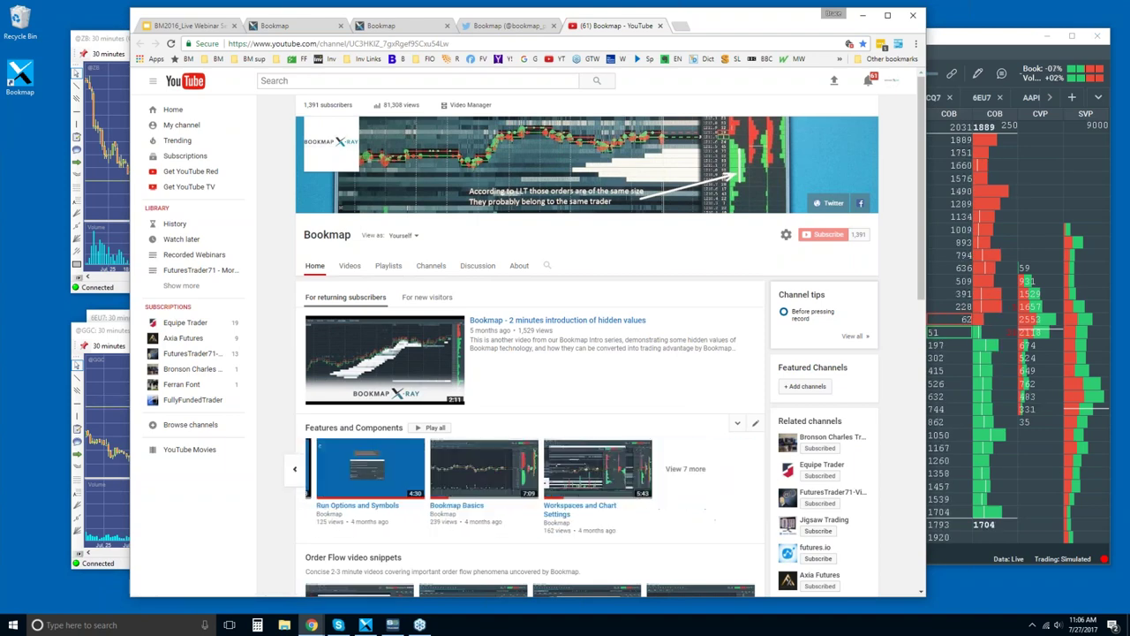
pyautogui.click(296, 471)
pyautogui.click(296, 470)
pyautogui.scroll(-2, 298, 475)
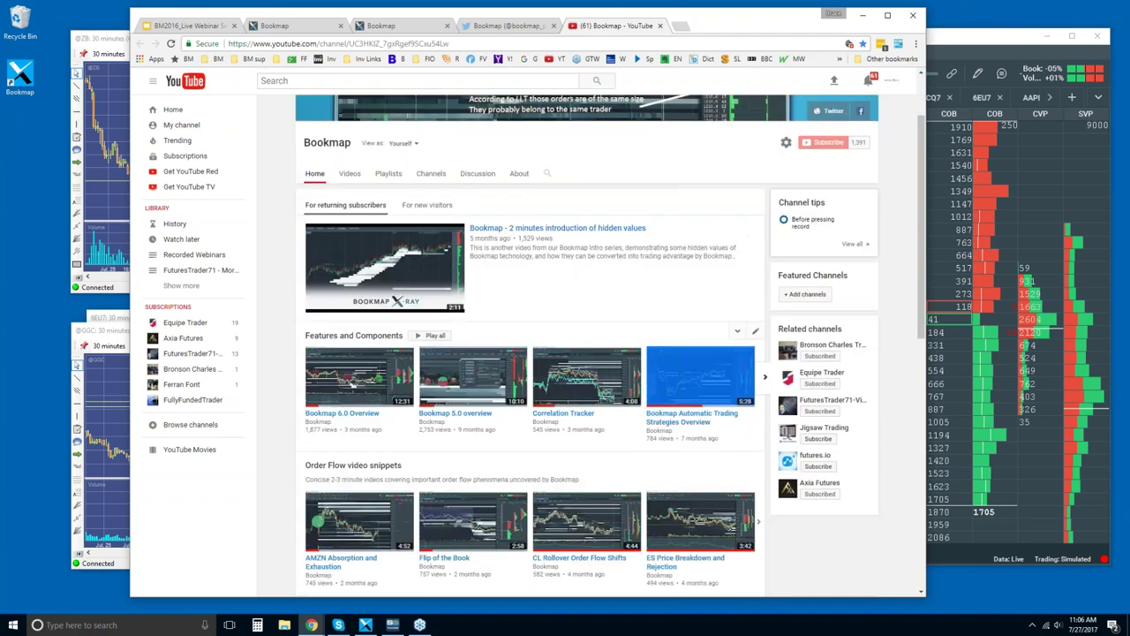
# - Browse the Order Flow video snippets row on the channel and return to its first videos
pyautogui.scroll(-2, 353, 331)
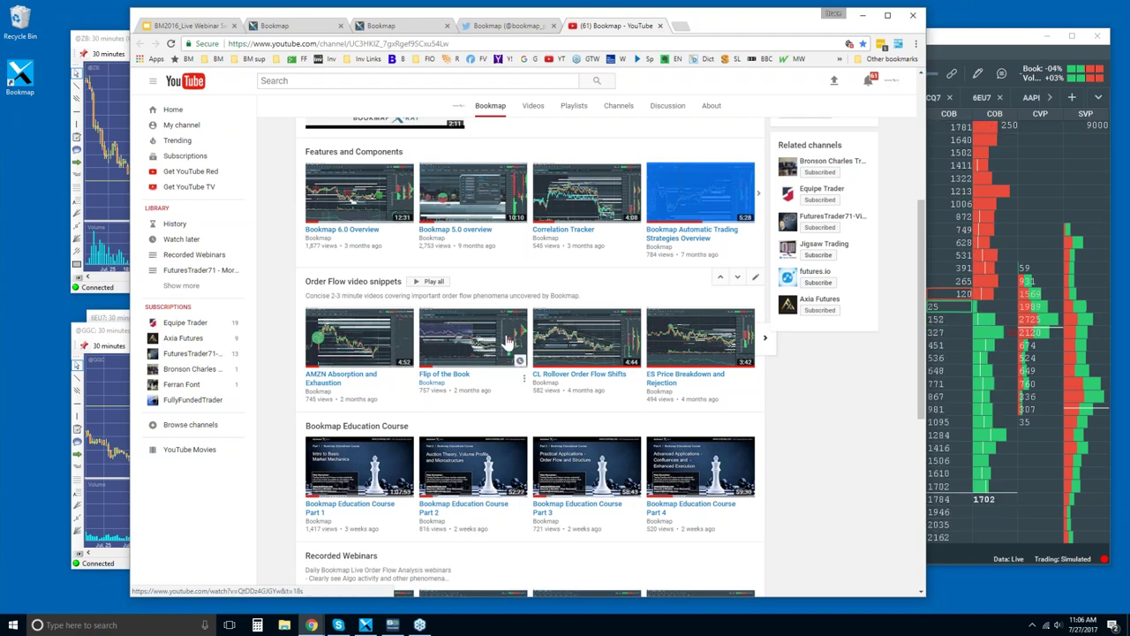
pyautogui.click(766, 338)
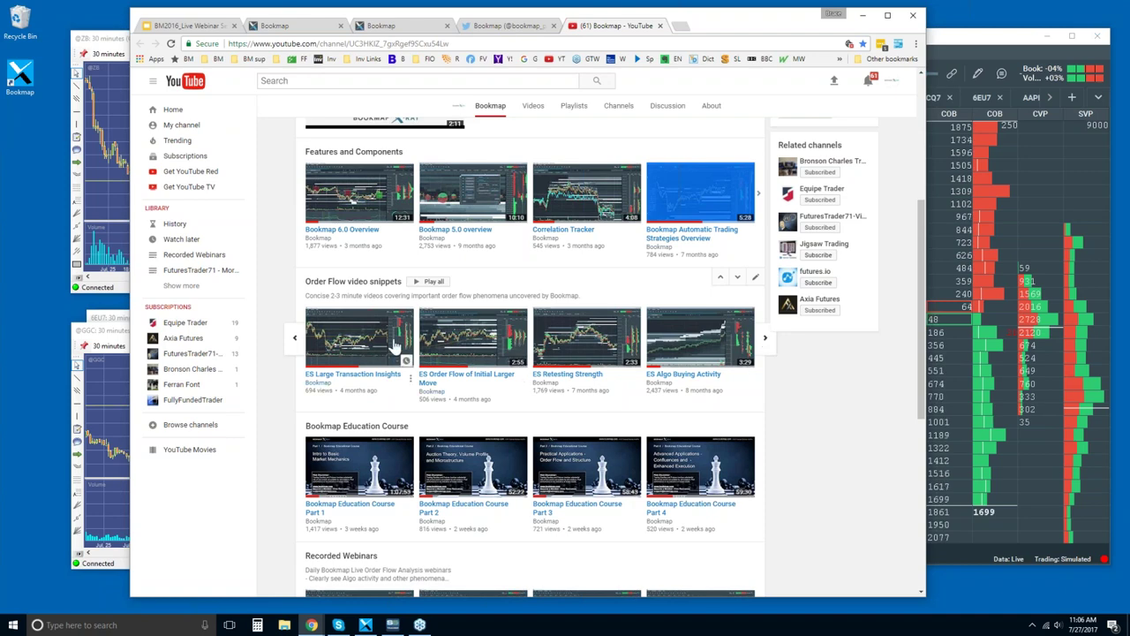
pyautogui.click(296, 344)
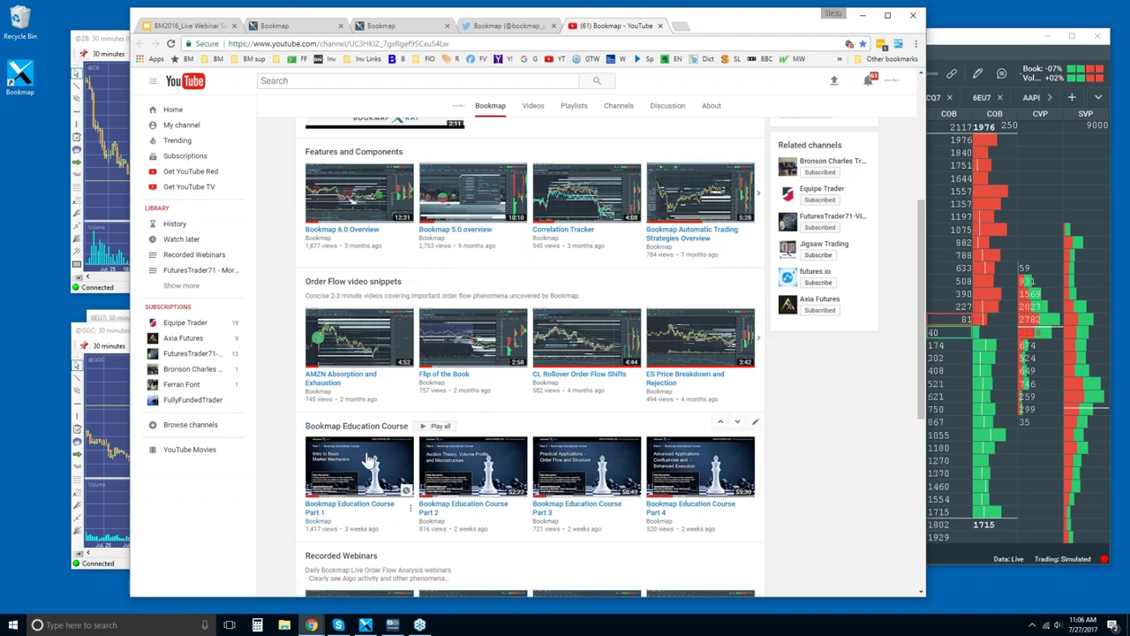
# - Look over the channel's Bookmap Education Course and Recorded Webinars rows, and open its list of playlists
pyautogui.scroll(-2, 368, 459)
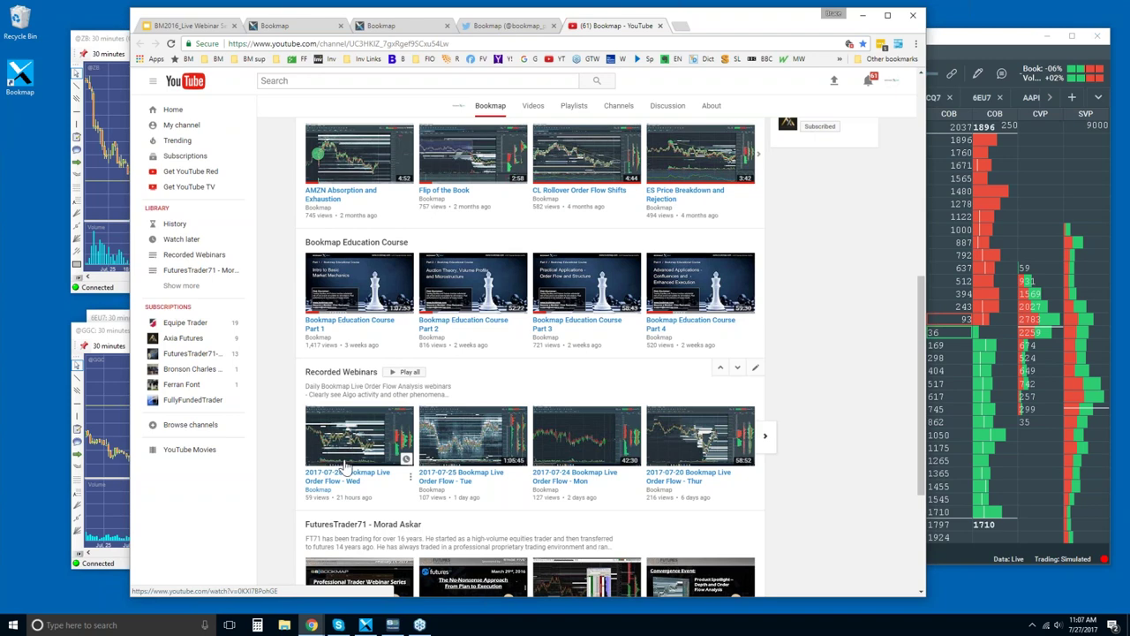
pyautogui.scroll(-1, 351, 424)
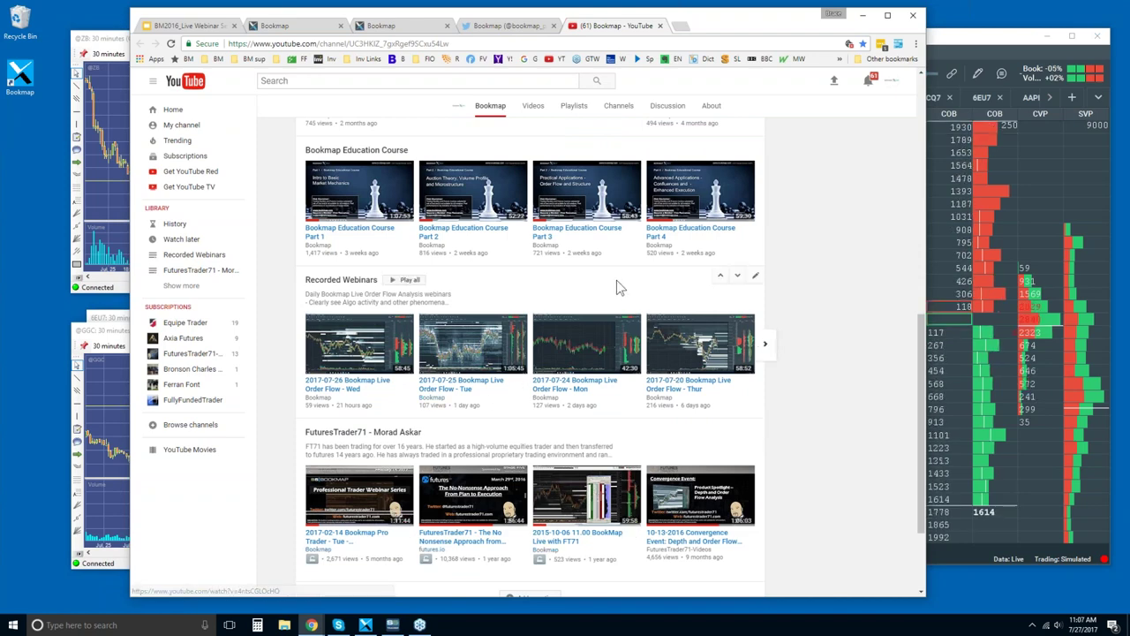
pyautogui.scroll(1, 616, 280)
pyautogui.scroll(6, 616, 284)
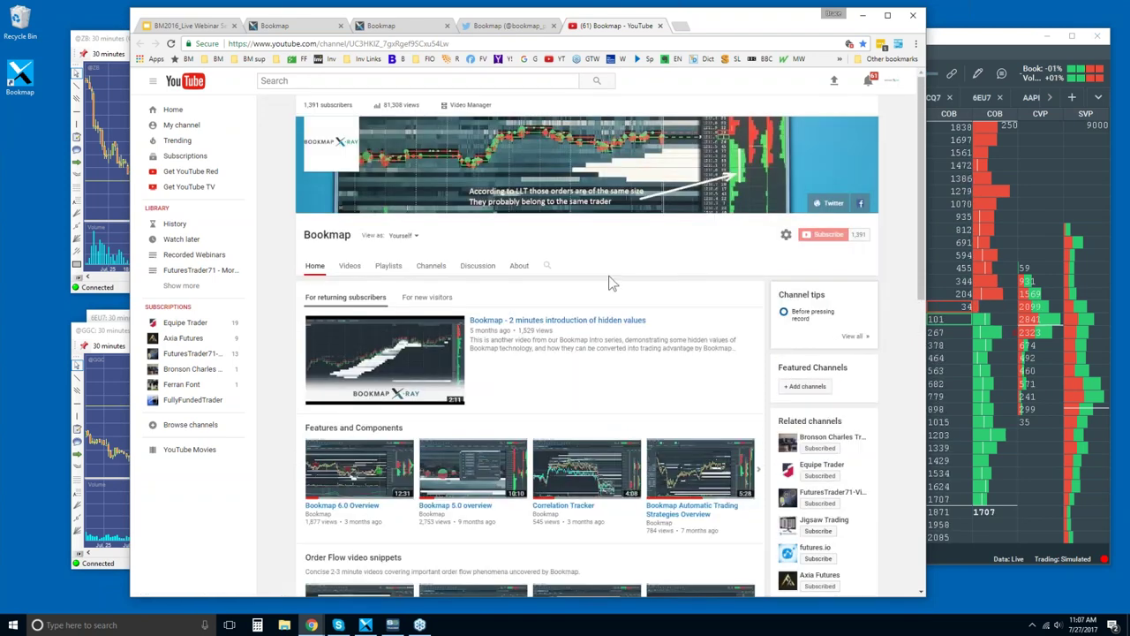
pyautogui.click(388, 267)
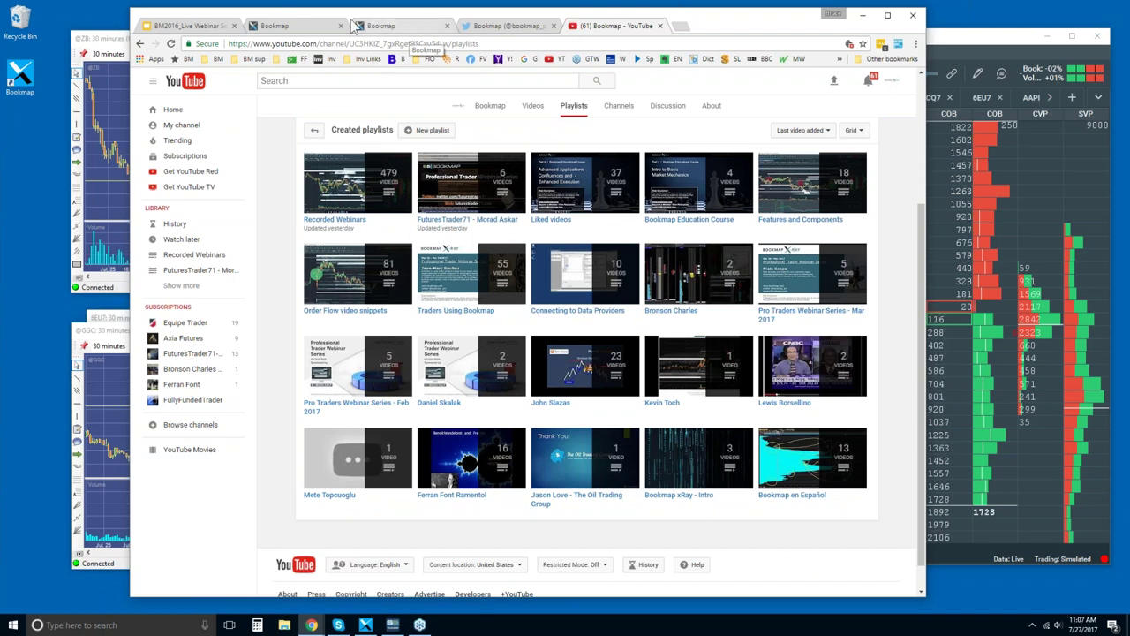
# - Return to the Bookmap pricing page, view the Tradovate web version page offered to Mac users, and go back
pyautogui.click(297, 24)
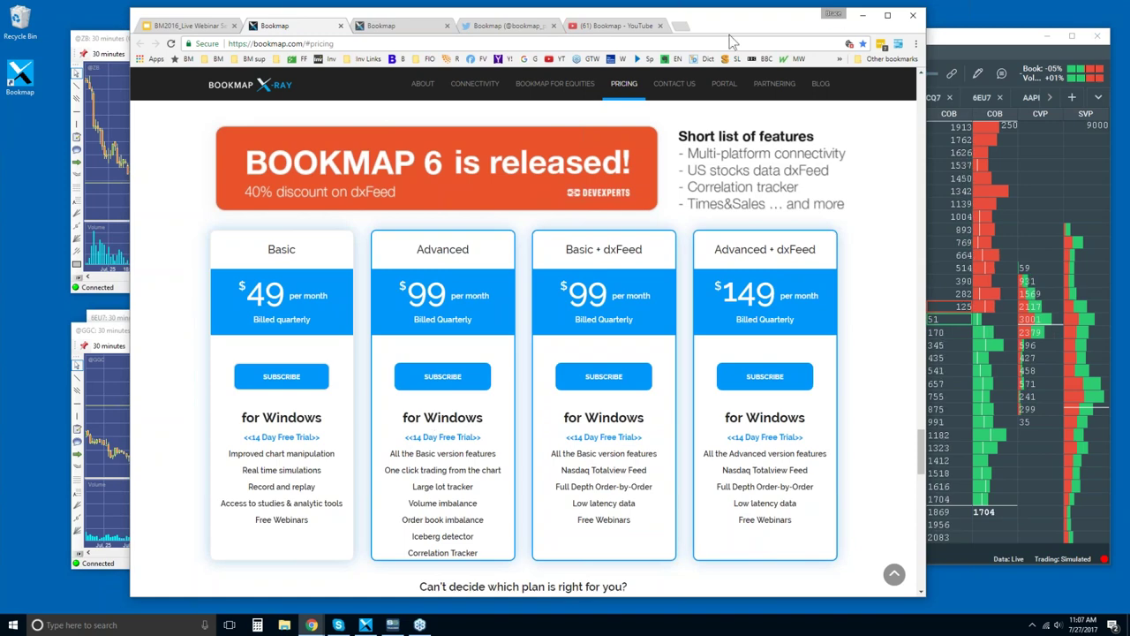
pyautogui.moveTo(724, 25); pyautogui.dragTo(720, 25)
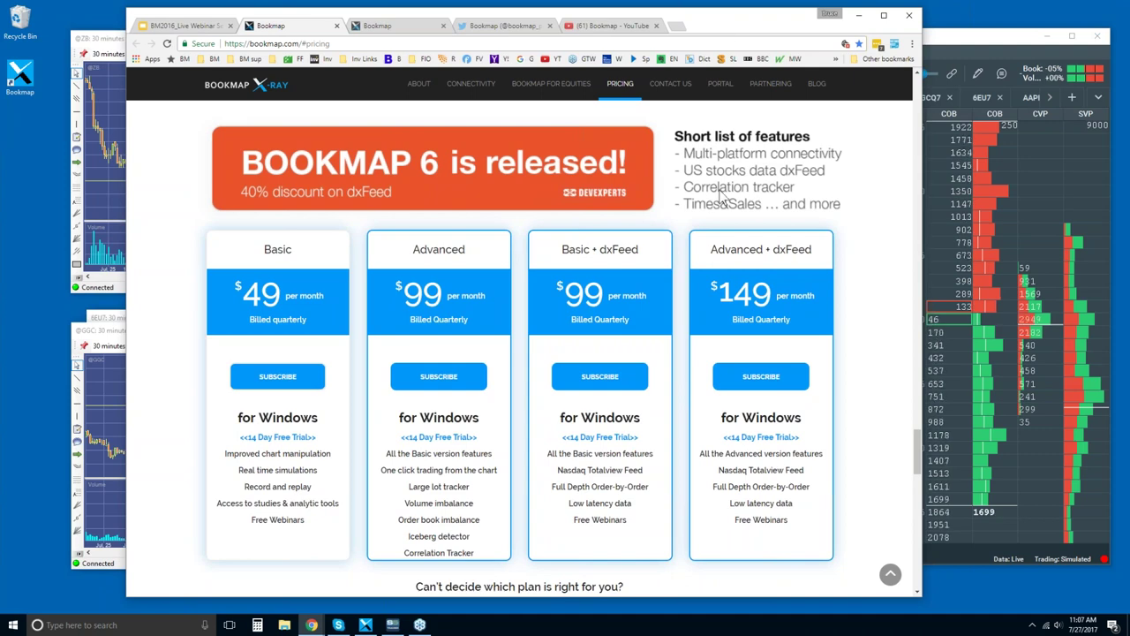
pyautogui.scroll(-1, 724, 196)
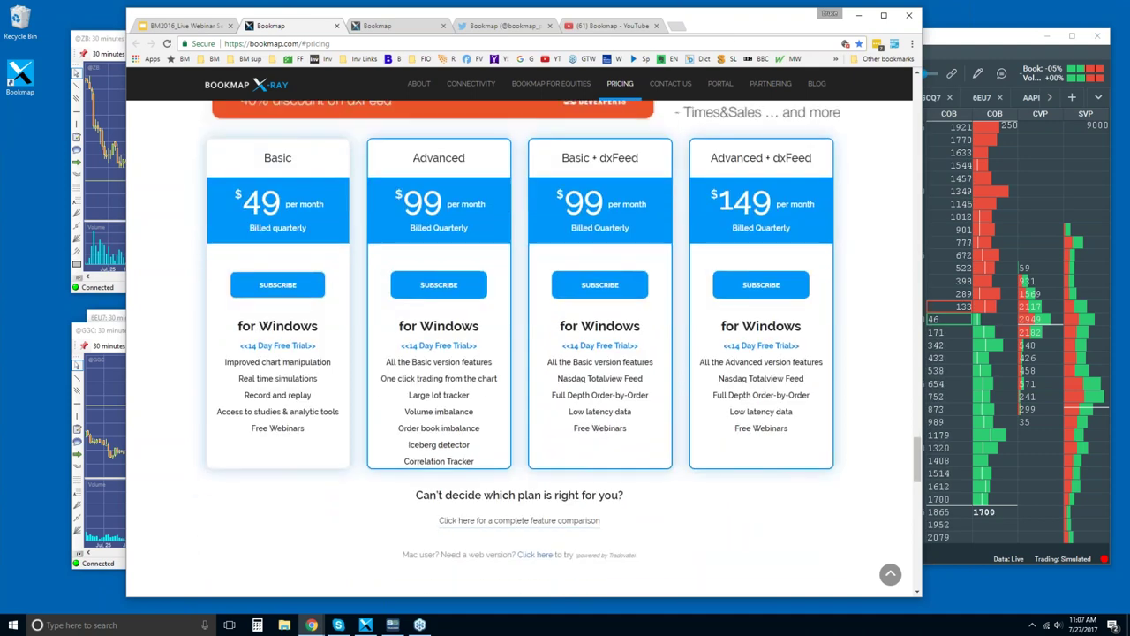
pyautogui.click(530, 559)
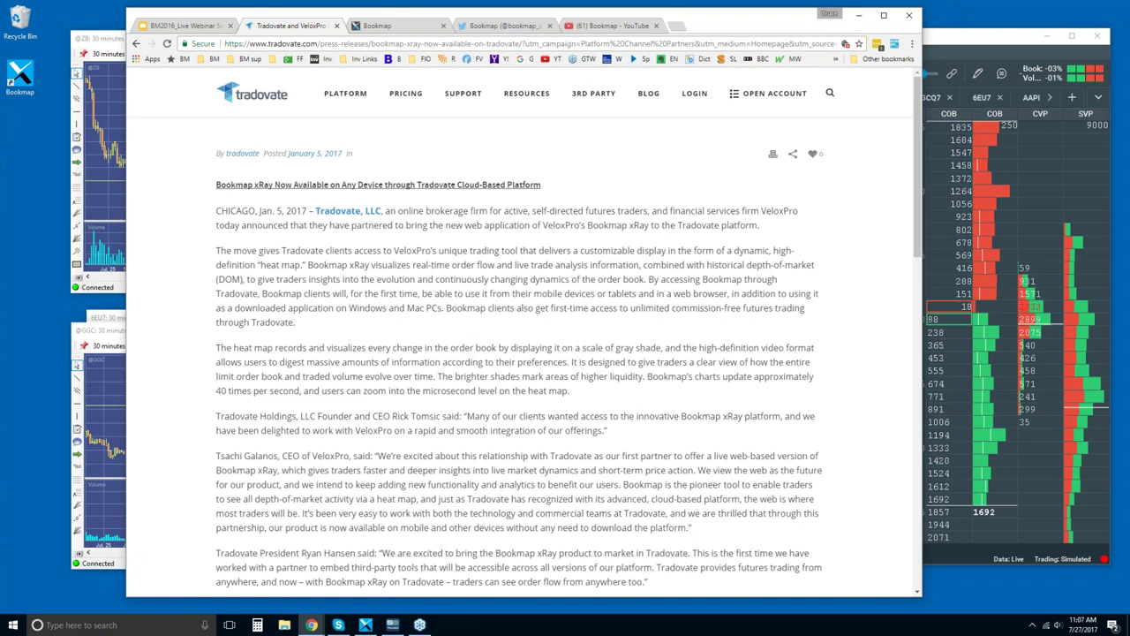
pyautogui.click(135, 44)
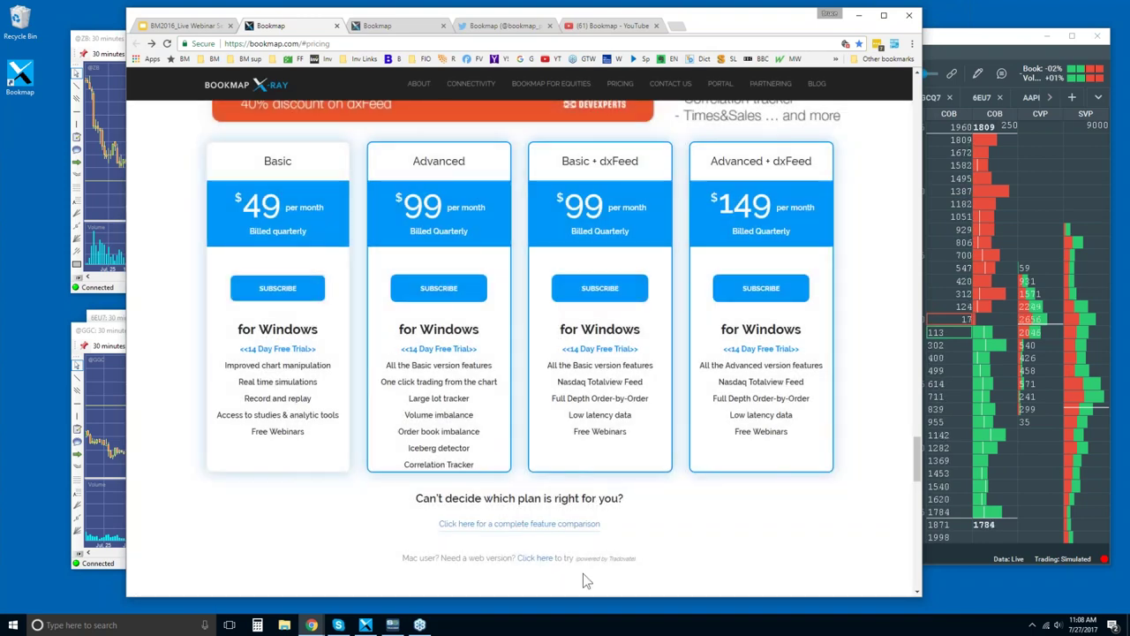
# - Open the complete feature comparison, look through the Bookmap versions table, and close that page
pyautogui.click(512, 524)
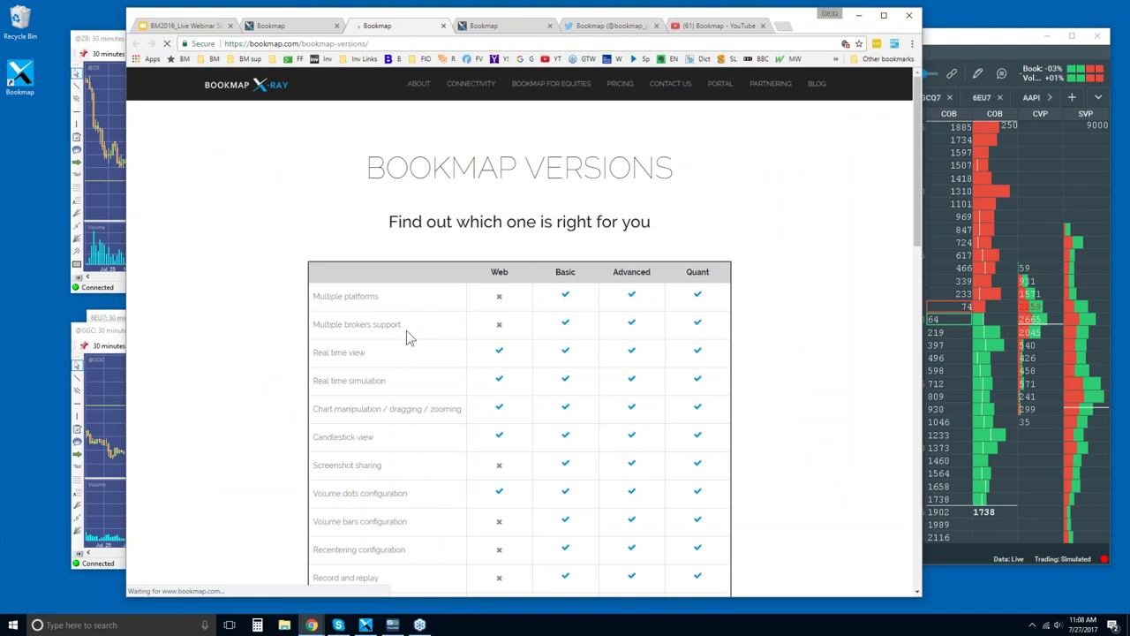
pyautogui.scroll(-12, 689, 385)
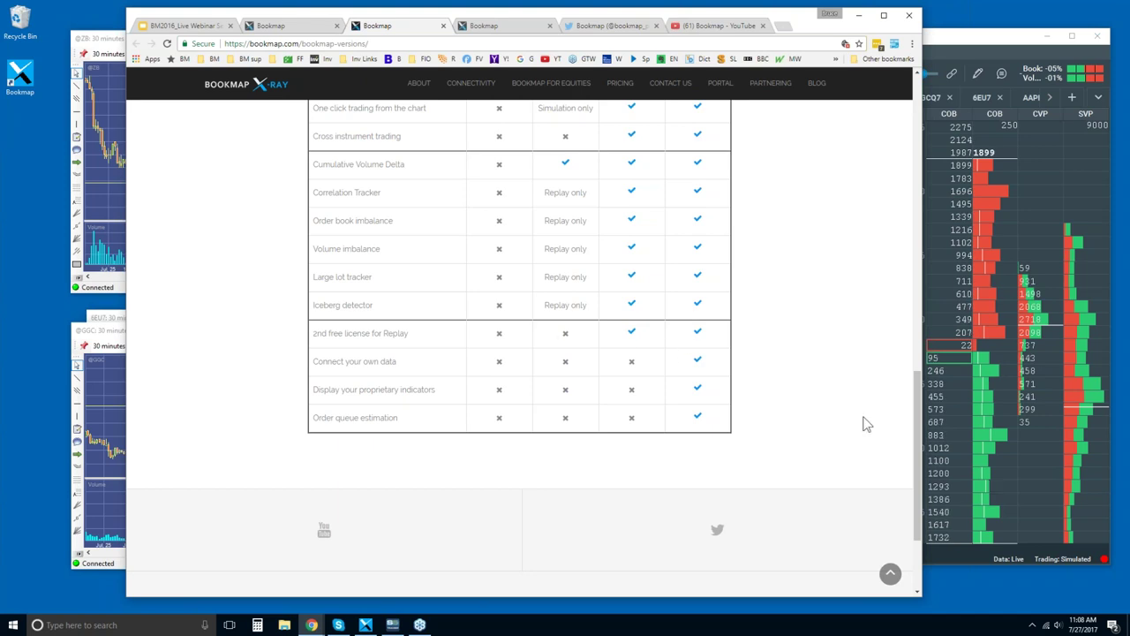
pyautogui.scroll(15, 917, 475)
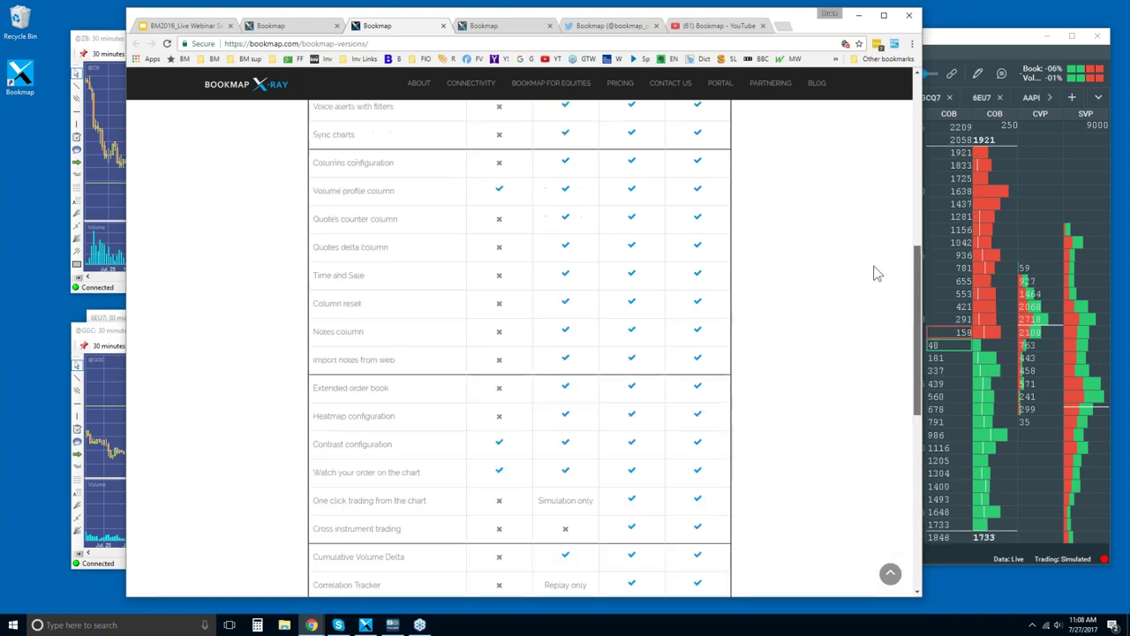
pyautogui.click(443, 25)
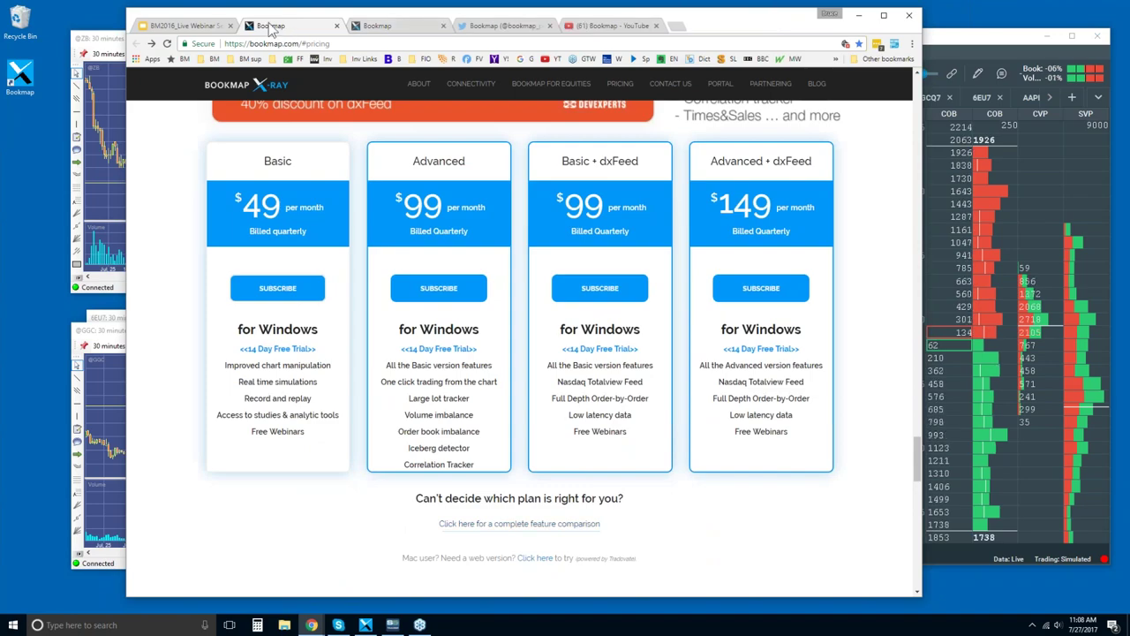
# - Switch to the Bookmap application, maximize its window, and widen the GCLU7 crude oil chart's time range back to about 09:45
pyautogui.click(958, 44)
pyautogui.doubleClick(958, 40)
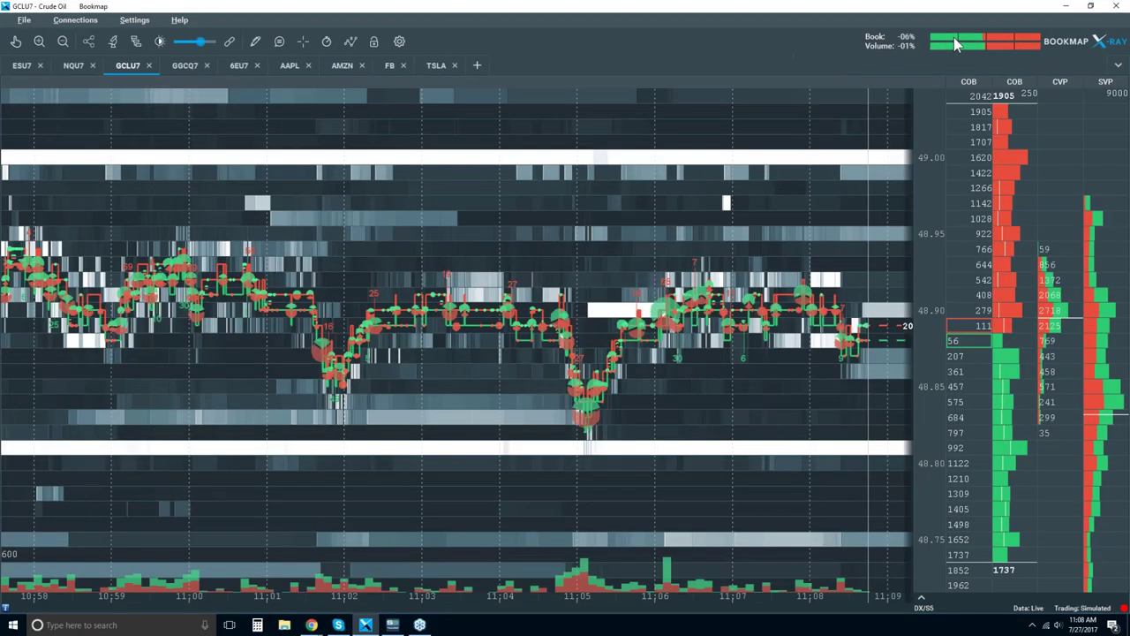
pyautogui.scroll(-5, 601, 251)
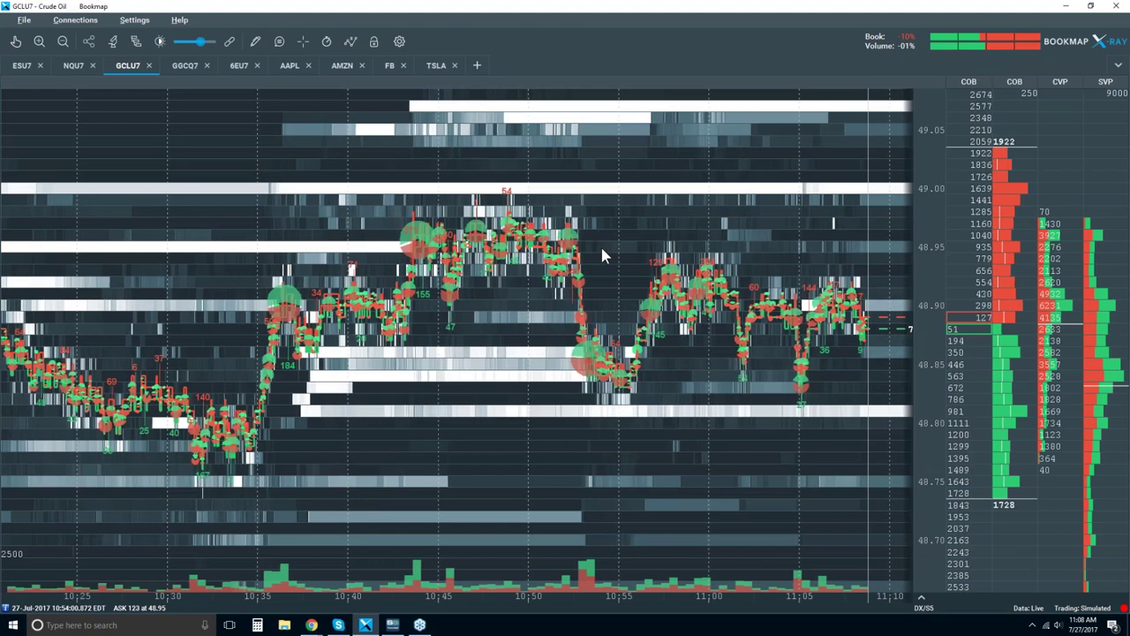
pyautogui.scroll(-3, 600, 247)
pyautogui.scroll(-1, 603, 252)
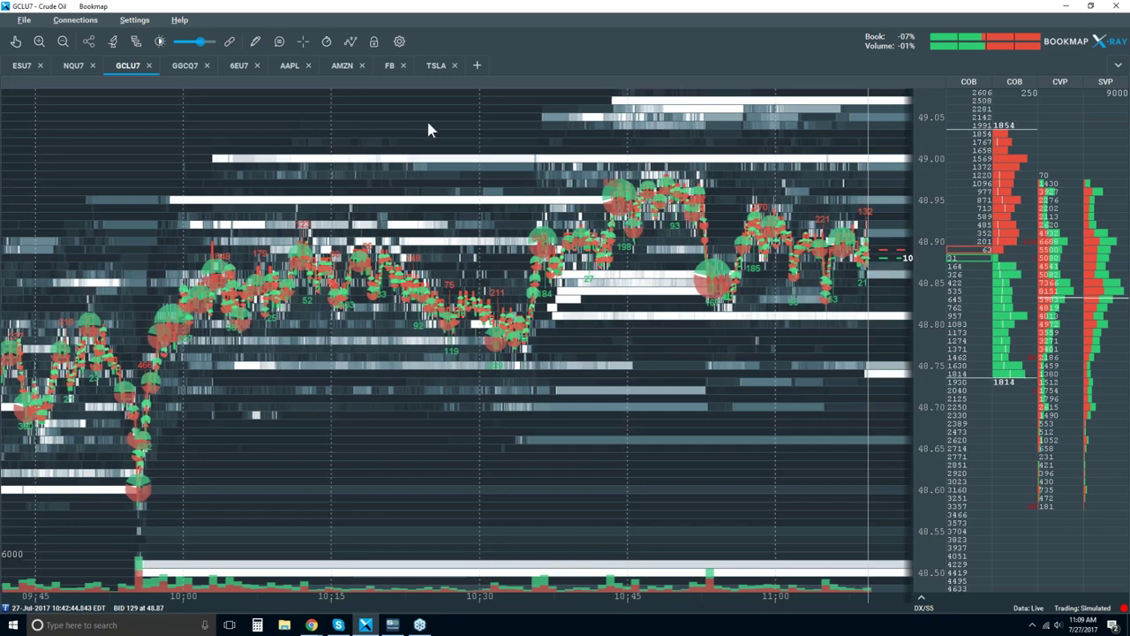
# - Open the AMZN chart and examine its heatmap liquidity and trades, from several minutes down to a range of seconds
pyautogui.click(343, 67)
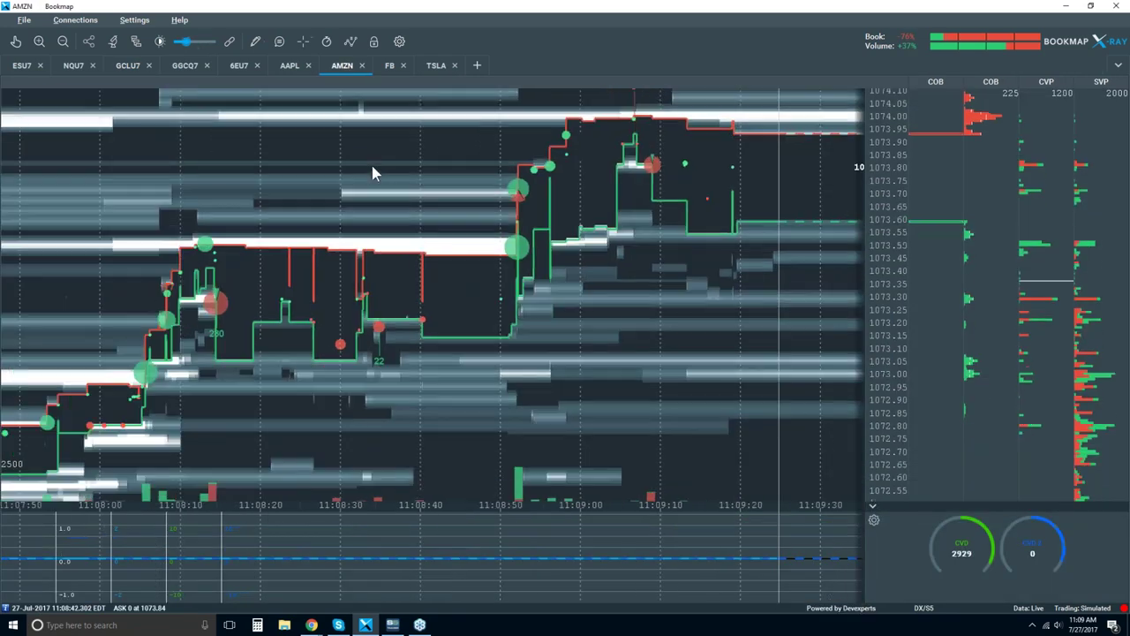
pyautogui.scroll(-3, 372, 172)
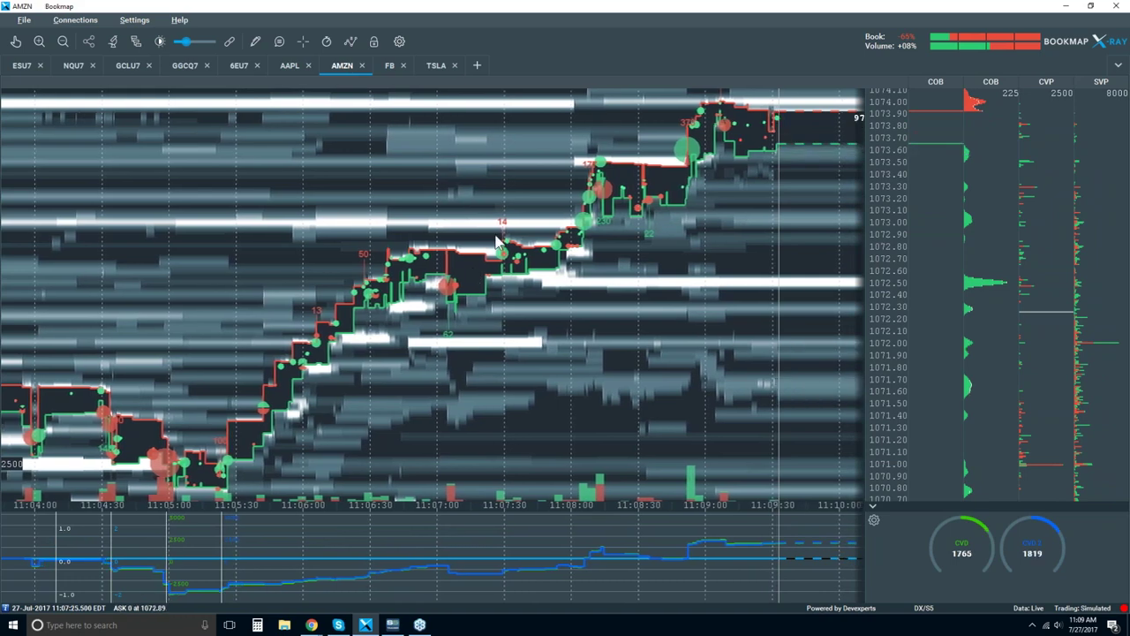
pyautogui.scroll(2, 497, 216)
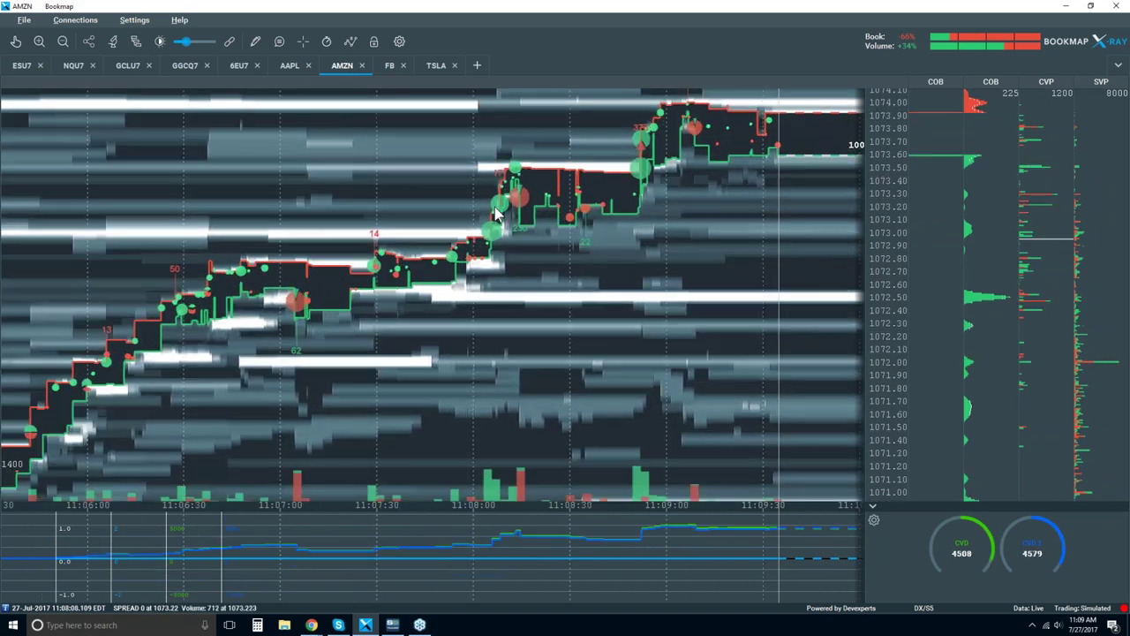
pyautogui.scroll(2, 497, 217)
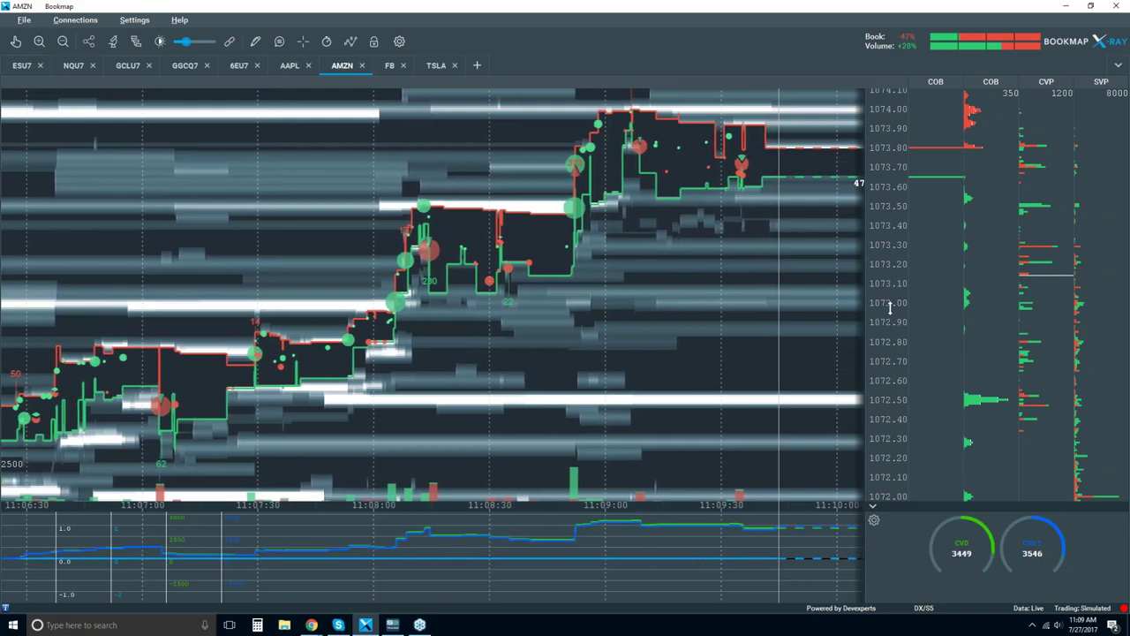
pyautogui.scroll(2, 890, 309)
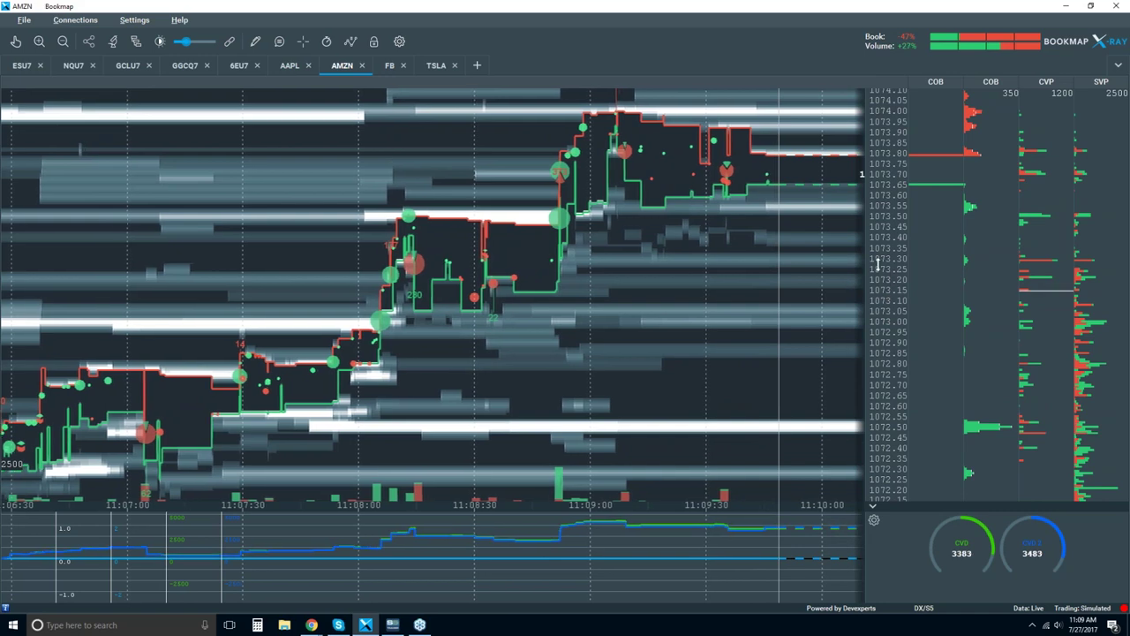
pyautogui.scroll(1, 774, 243)
pyautogui.scroll(5, 742, 211)
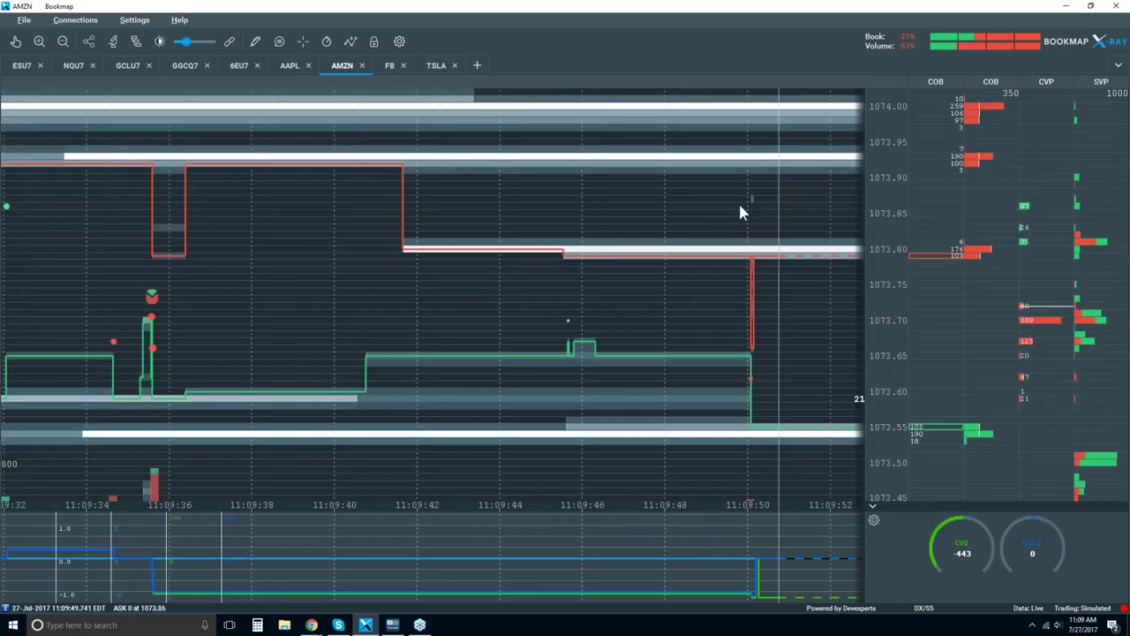
pyautogui.scroll(1, 900, 315)
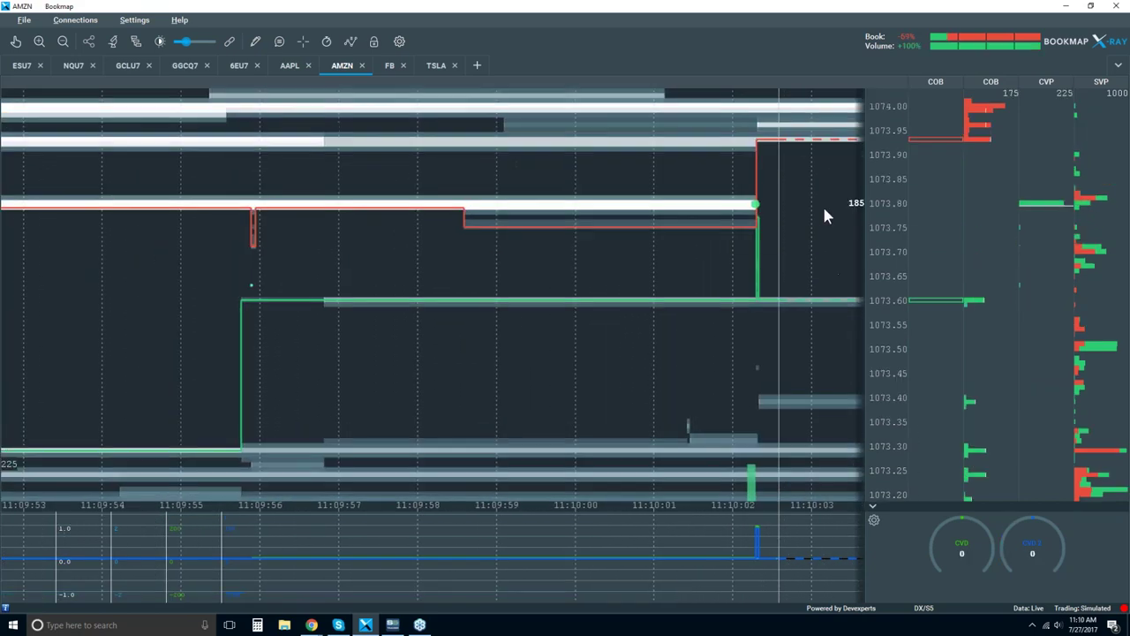
# - Examine AMZN's broader price move and liquidity levels from about 10:58 to the current time
pyautogui.scroll(-5, 786, 247)
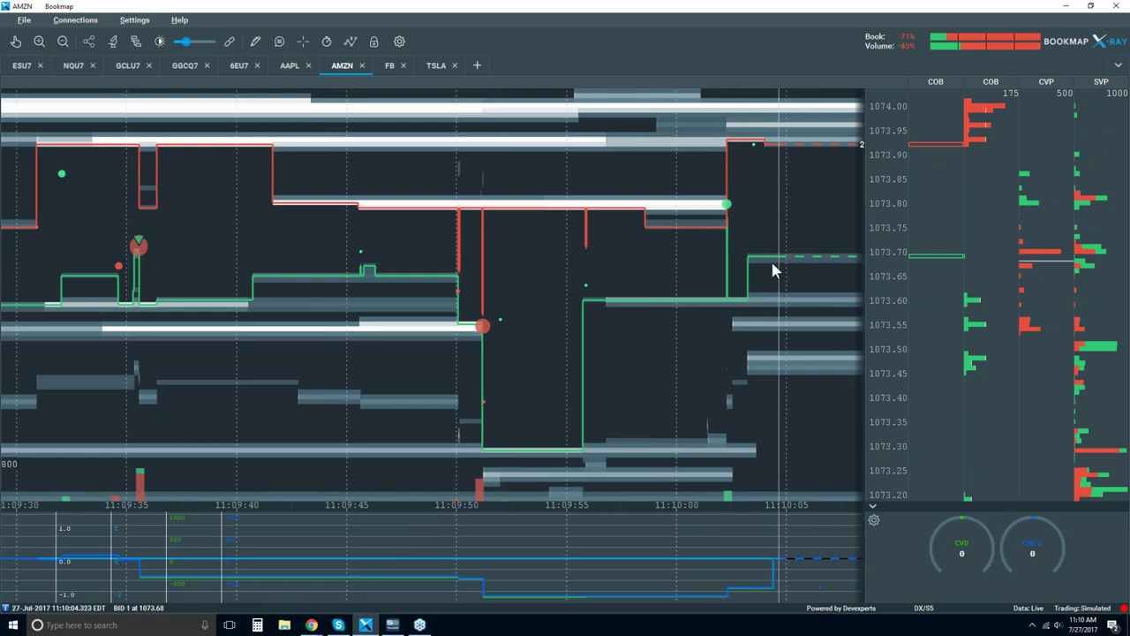
pyautogui.scroll(-10, 771, 258)
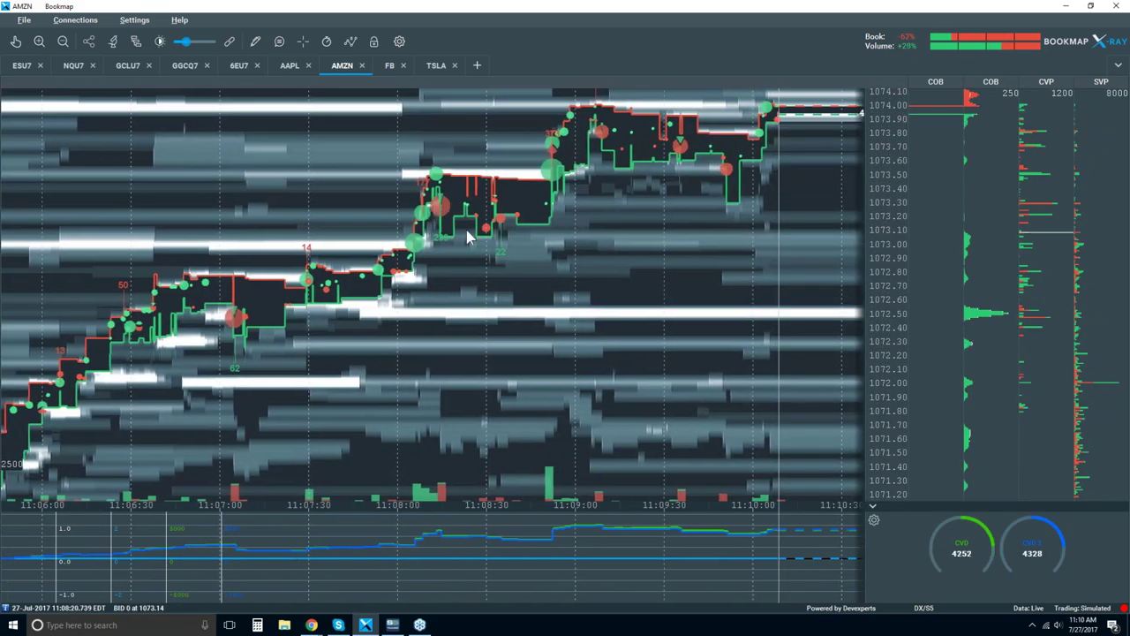
pyautogui.scroll(-3, 468, 237)
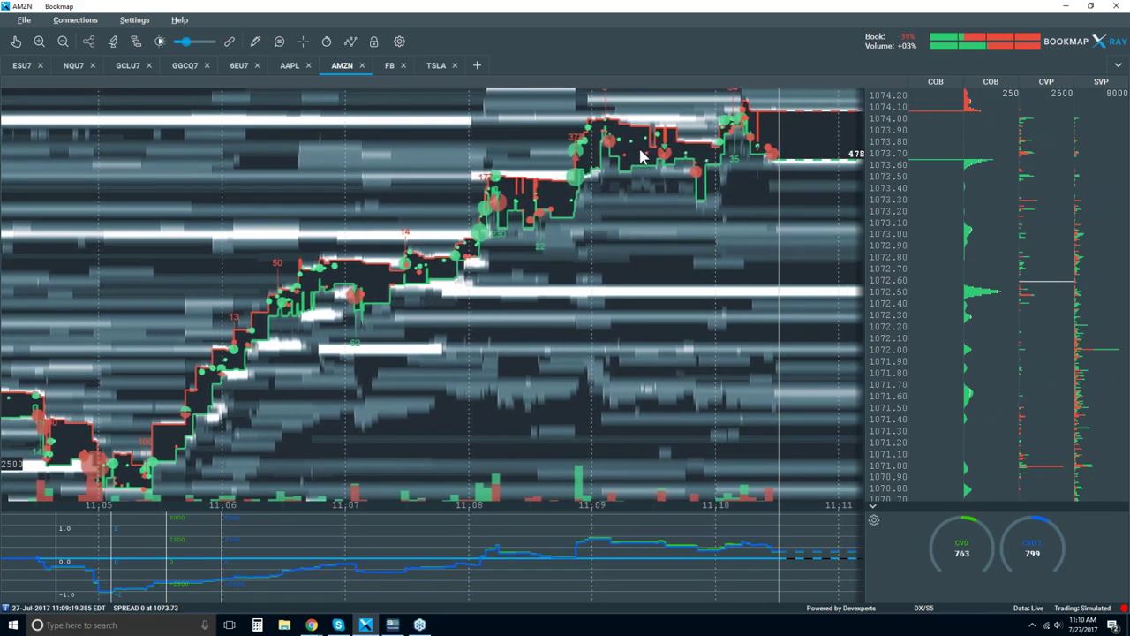
pyautogui.scroll(-3, 654, 148)
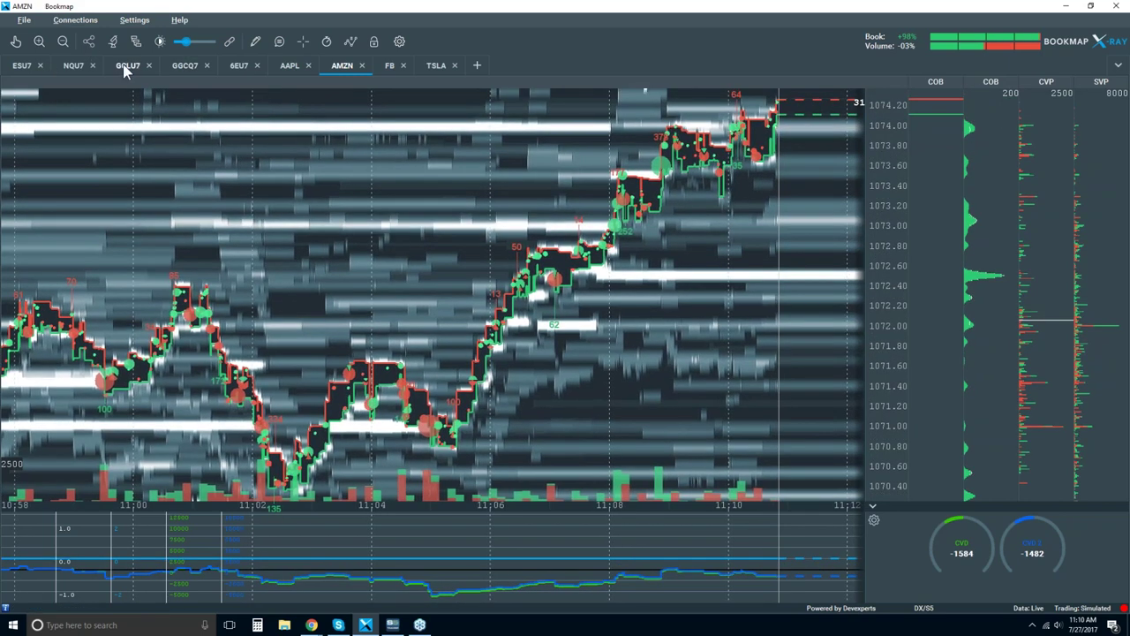
# - Return to the GCLU7 crude oil chart, show Candlestick Bars, and turn Volume Dots off
pyautogui.click(128, 66)
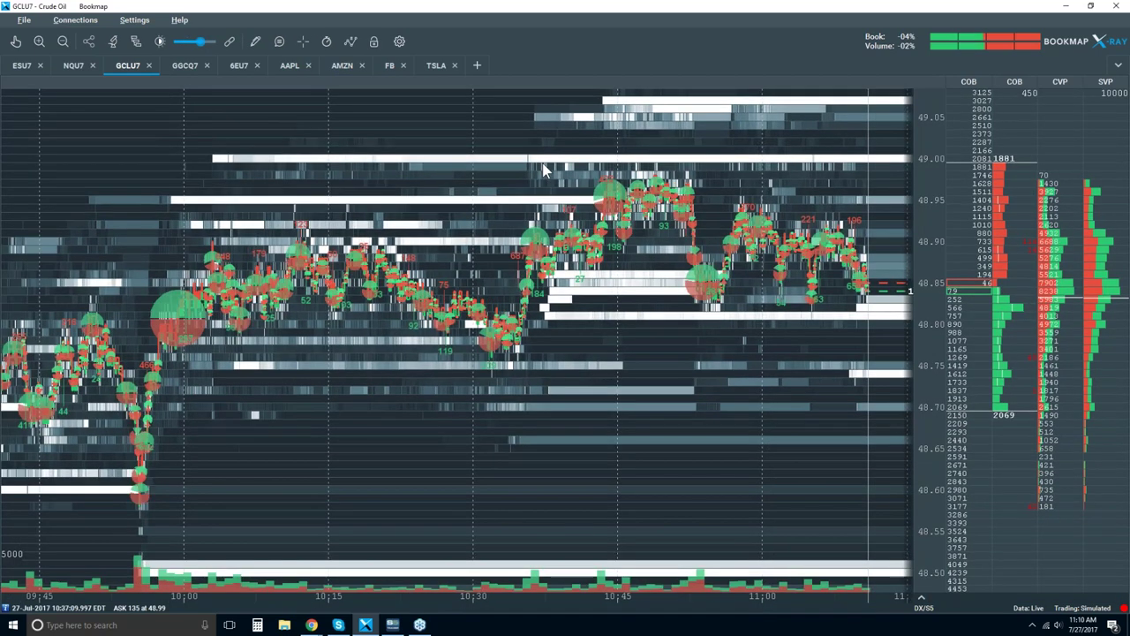
pyautogui.click(349, 45)
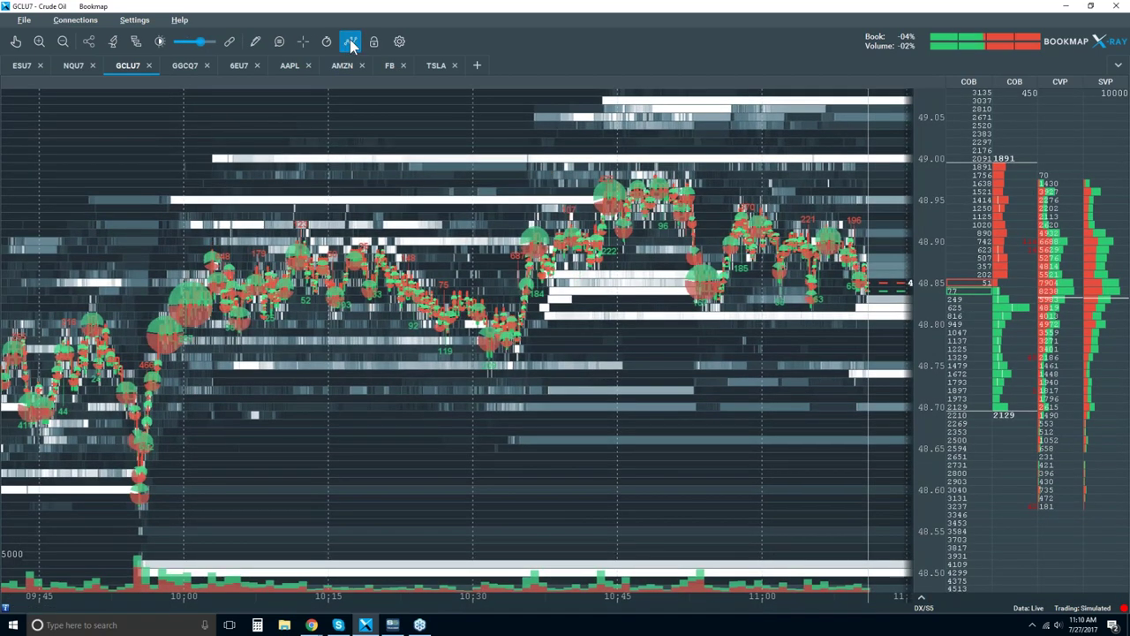
pyautogui.click(349, 44)
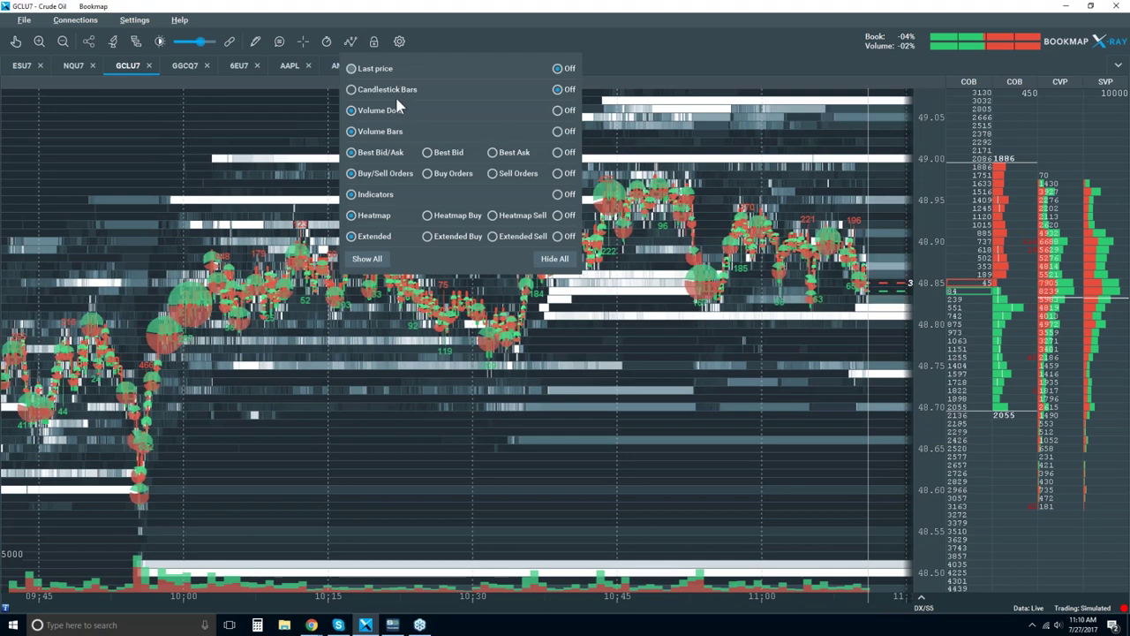
pyautogui.click(351, 89)
pyautogui.click(558, 110)
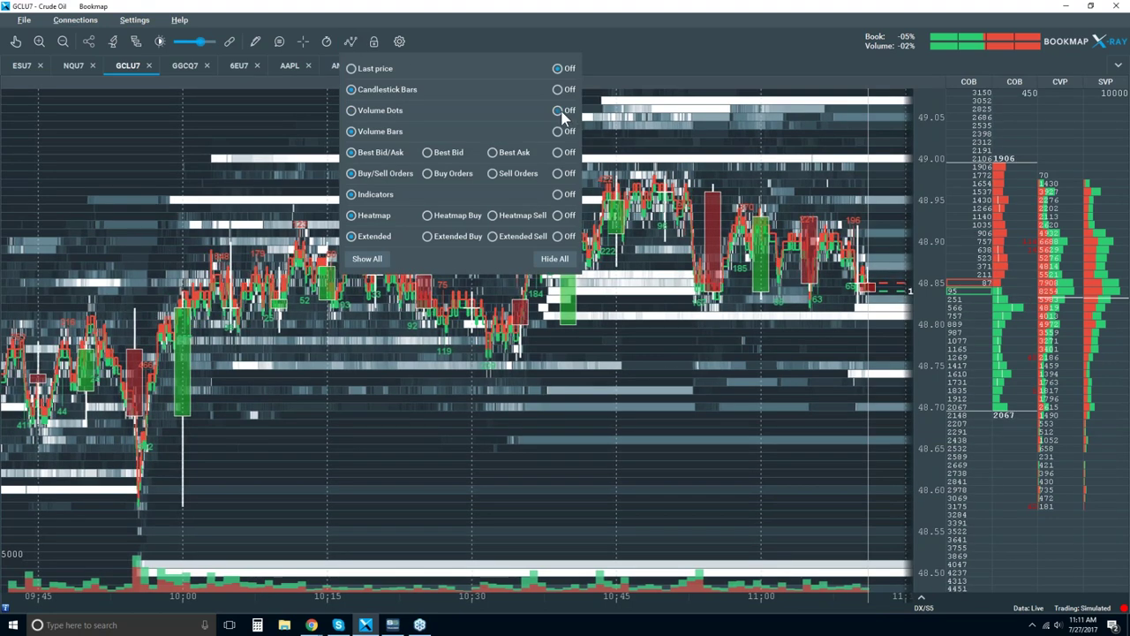
# - Turn off the Best Bid/Ask, Indicators, Heatmap and Extended layers on the crude oil chart
pyautogui.click(558, 152)
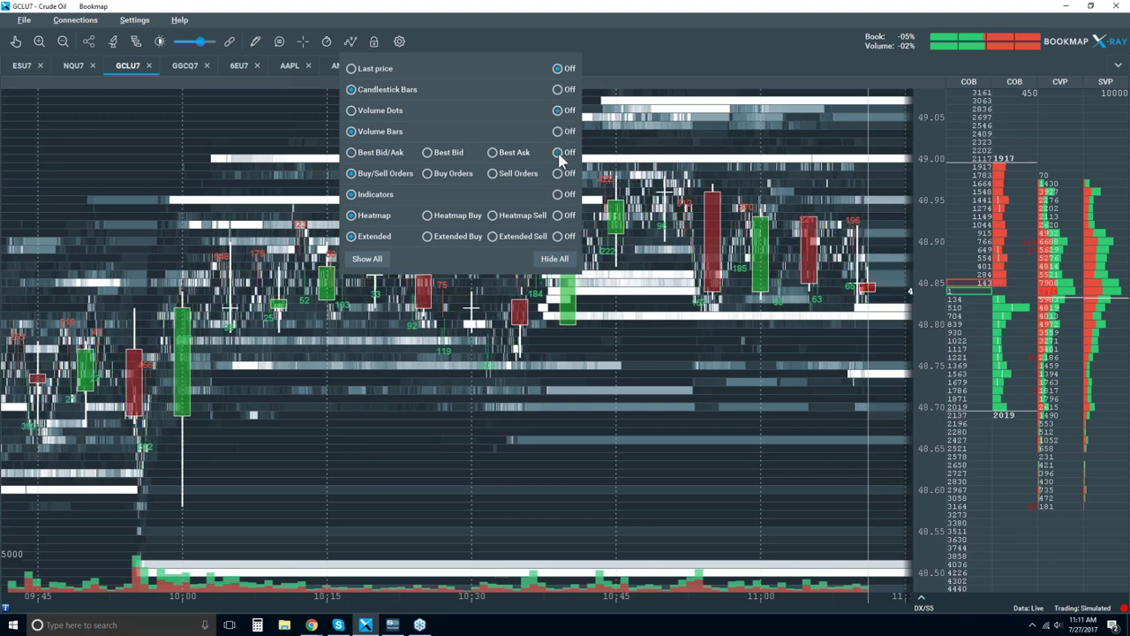
pyautogui.click(558, 194)
pyautogui.click(558, 215)
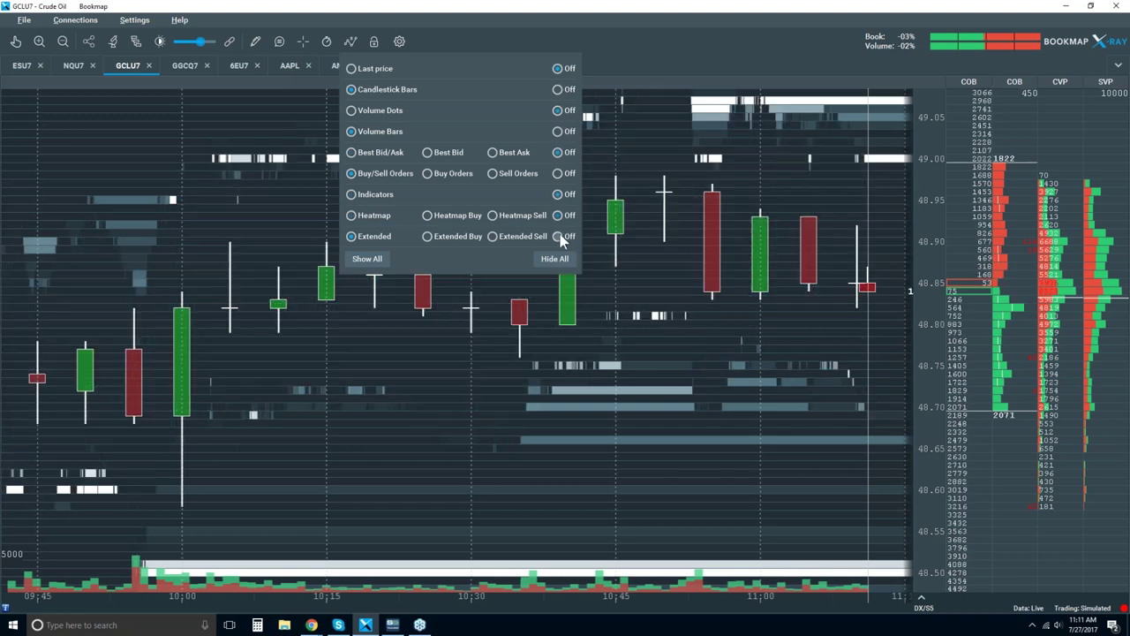
pyautogui.click(558, 237)
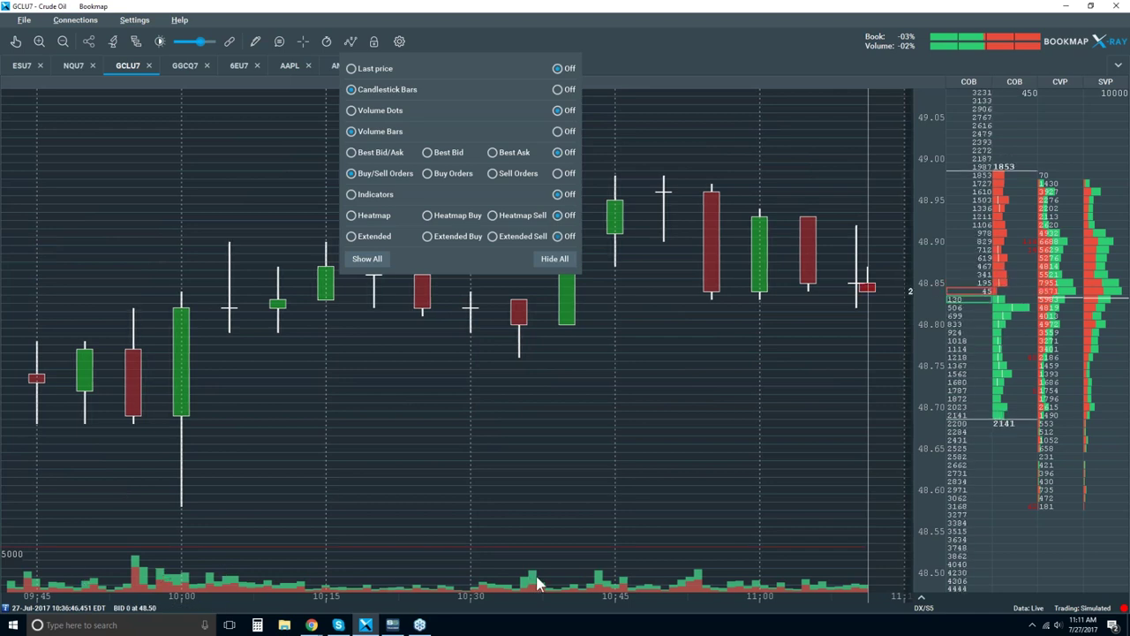
pyautogui.click(656, 389)
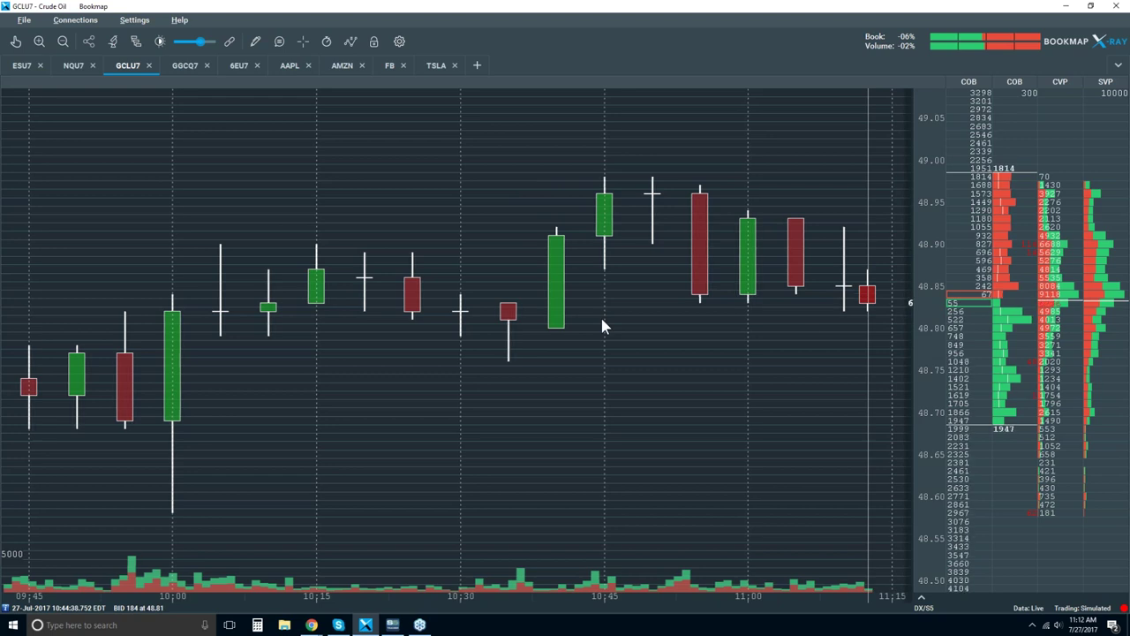
# - Show the Best Bid/Ask lines over the candlesticks on the crude oil chart
pyautogui.click(350, 44)
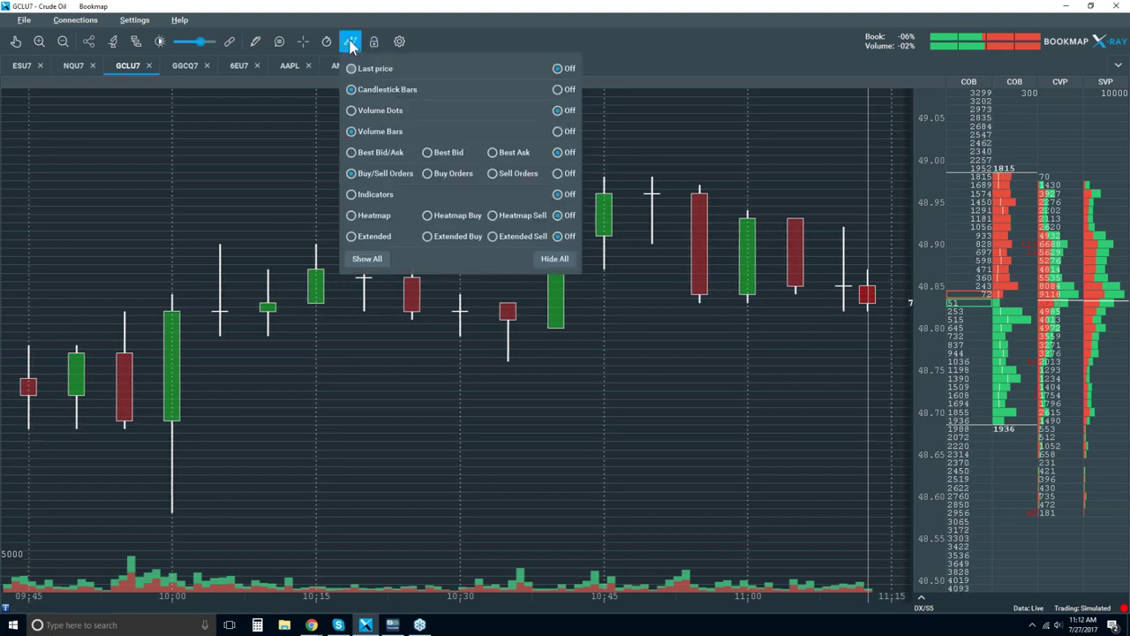
pyautogui.click(355, 153)
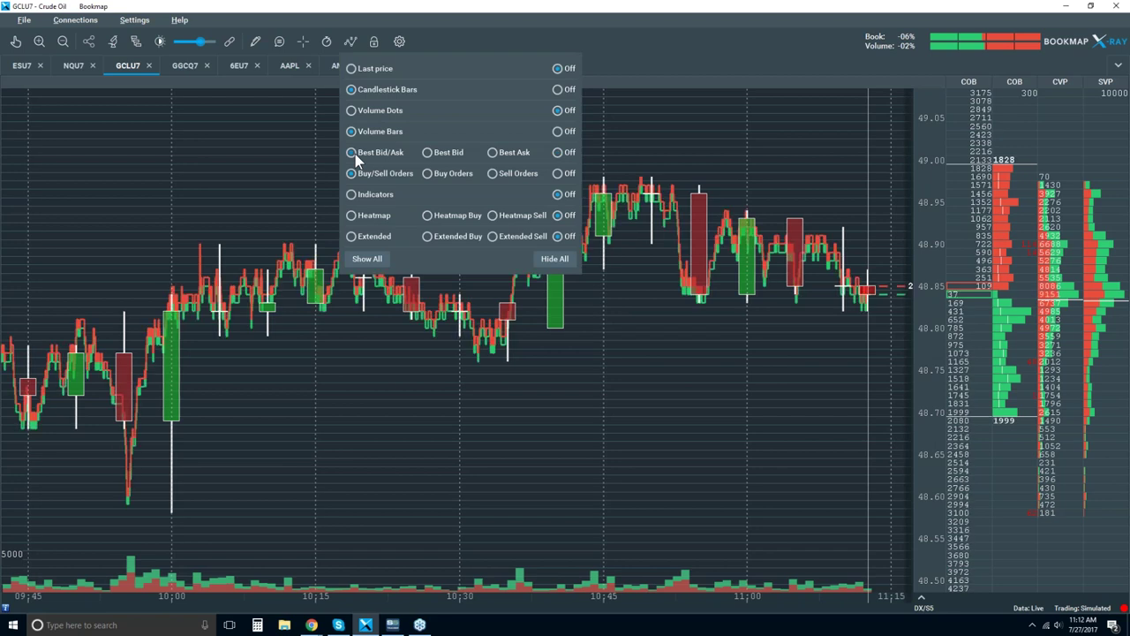
pyautogui.click(625, 360)
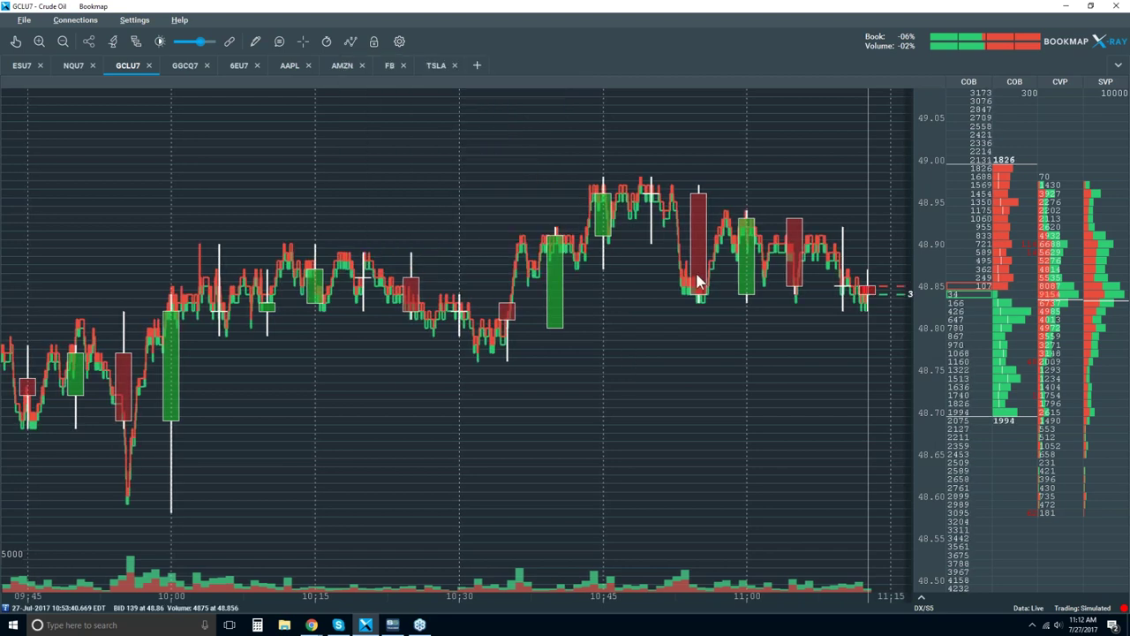
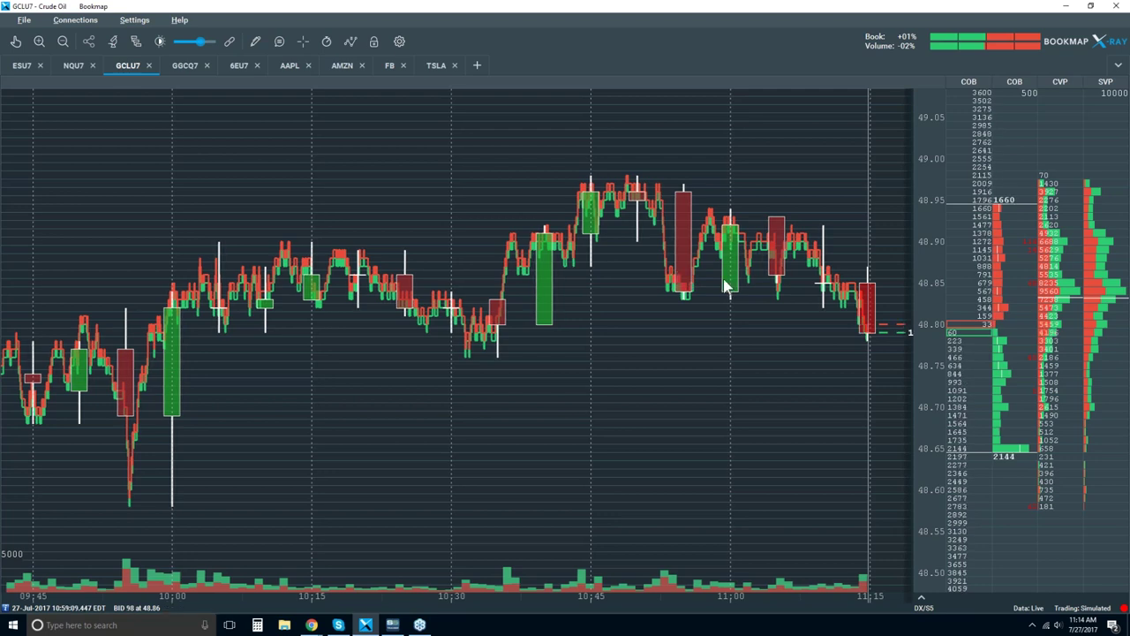
# - Turn Volume Dots on for the crude oil chart and examine the trades between about 10:40 and 11:00
pyautogui.click(350, 41)
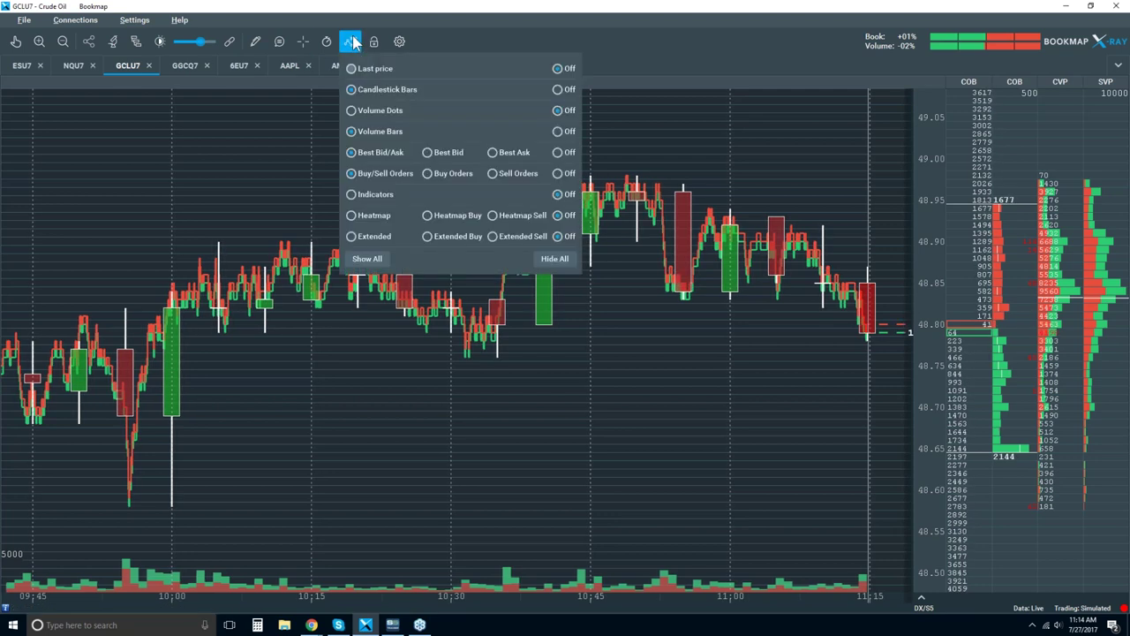
pyautogui.click(380, 112)
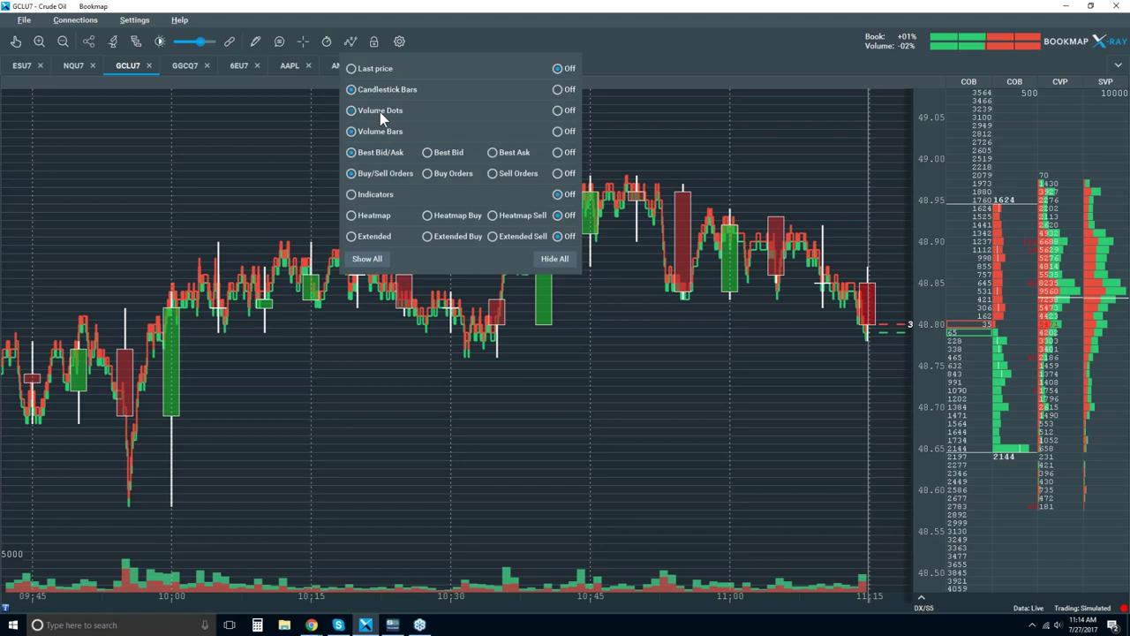
pyautogui.click(636, 265)
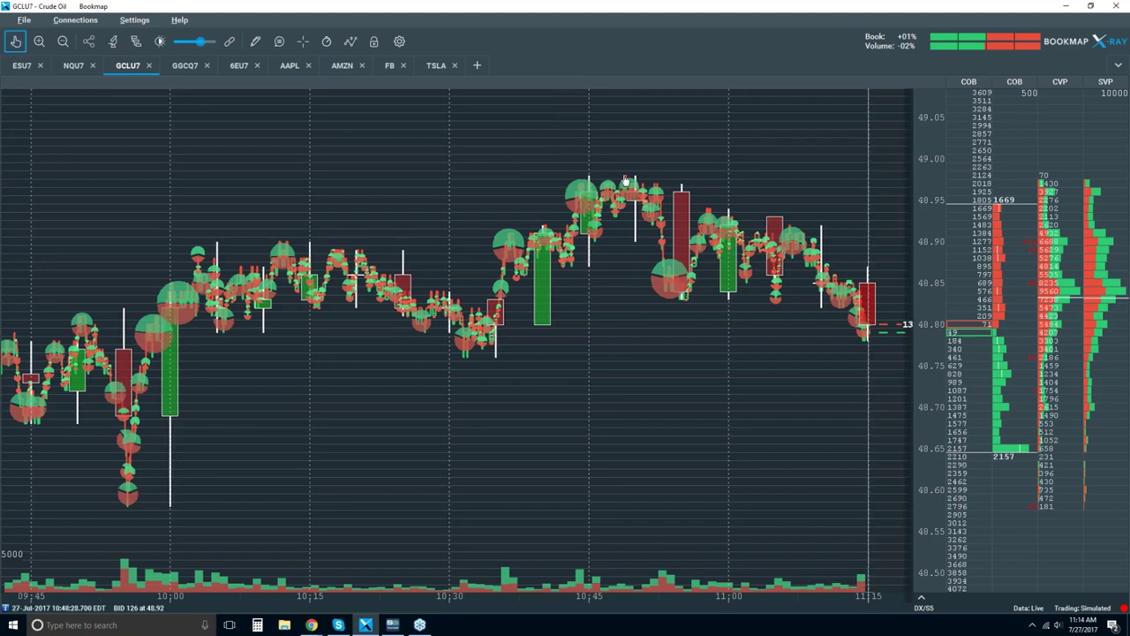
pyautogui.scroll(3, 676, 264)
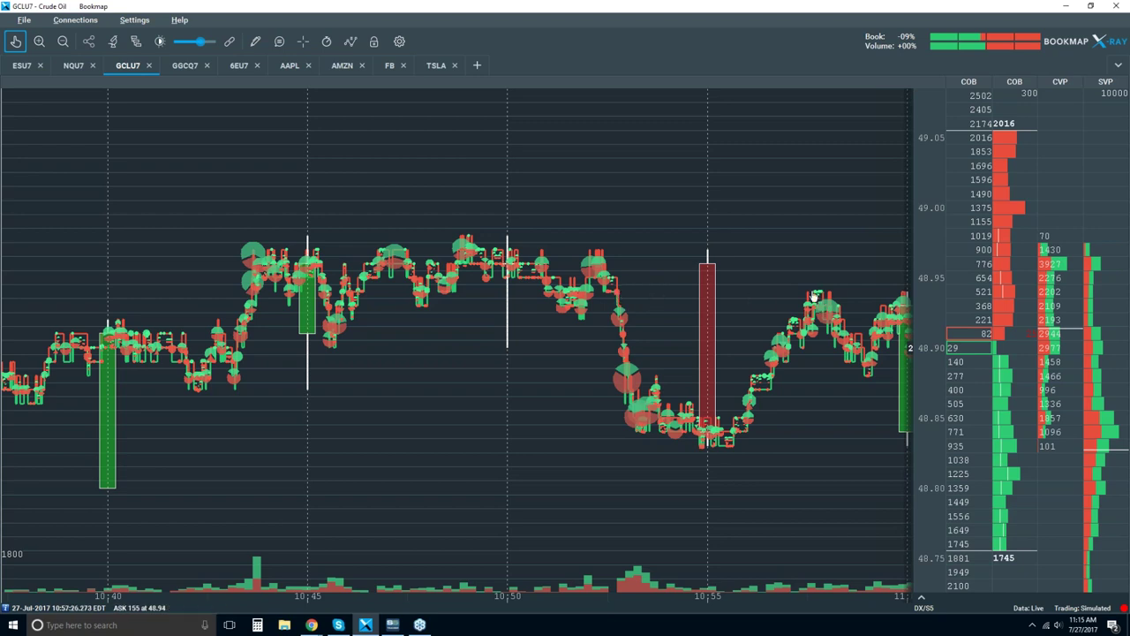
pyautogui.moveTo(616, 285); pyautogui.dragTo(580, 286)
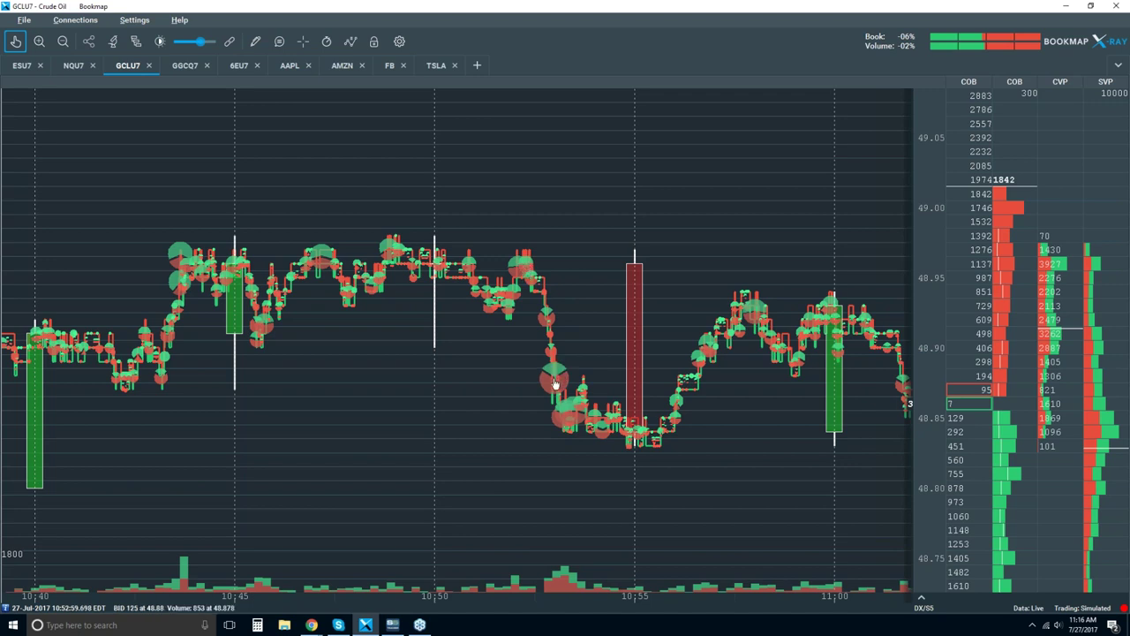
# - Examine the large volume dot at about 10:53:10 on the crude oil chart in ever finer detail, down to the microsecond scale
pyautogui.scroll(3, 554, 383)
pyautogui.scroll(4, 556, 383)
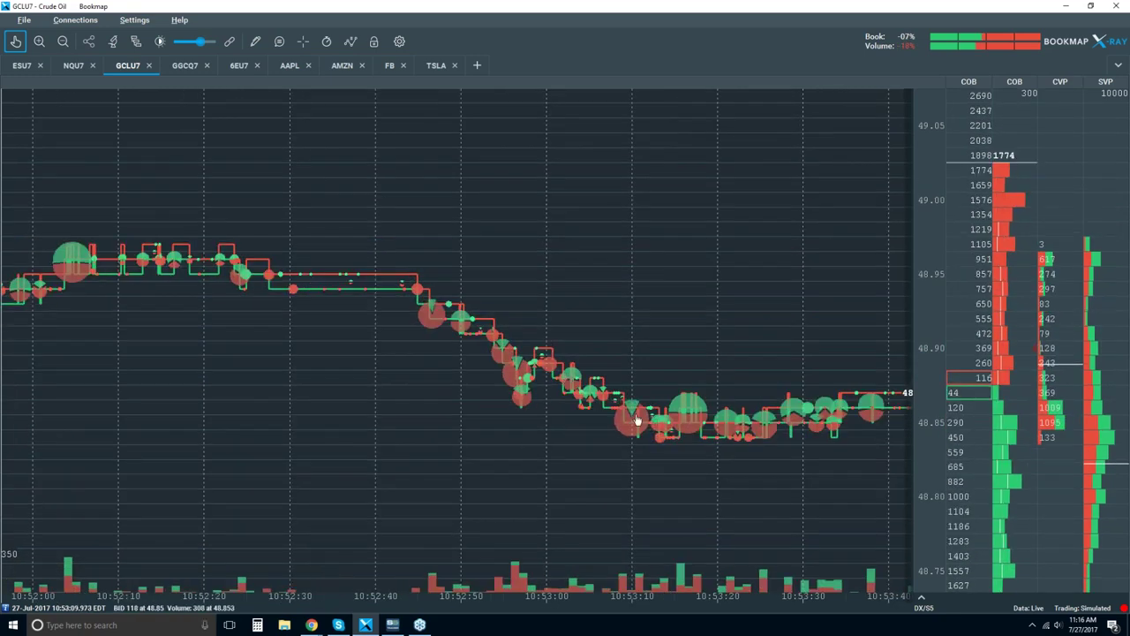
pyautogui.scroll(5, 637, 417)
pyautogui.scroll(3, 623, 372)
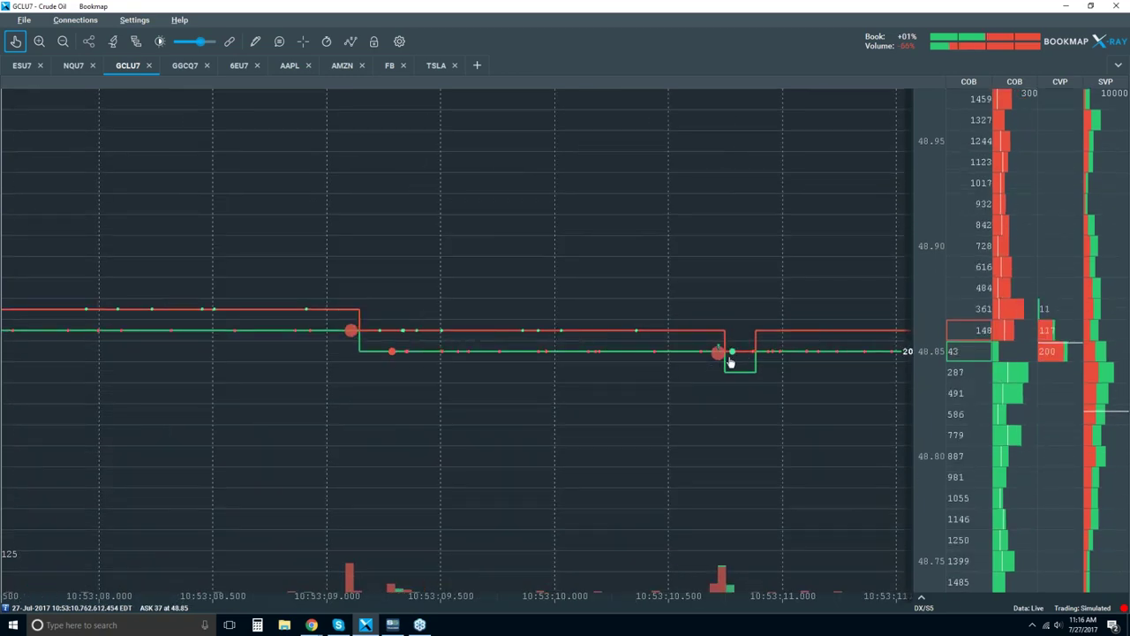
pyautogui.scroll(-5, 730, 362)
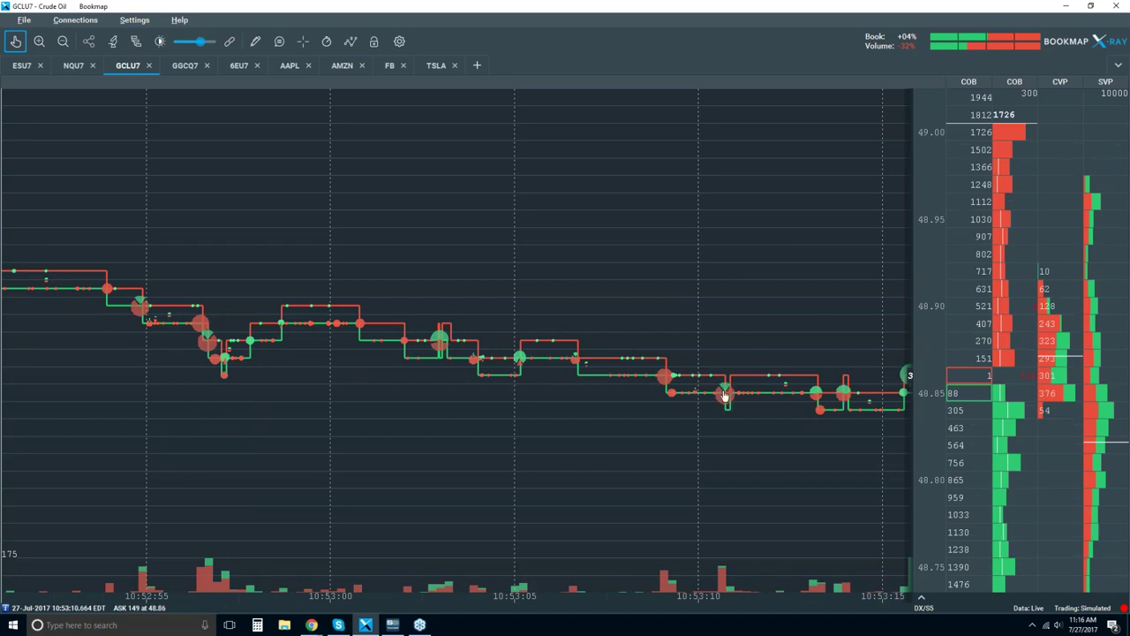
pyautogui.scroll(6, 728, 399)
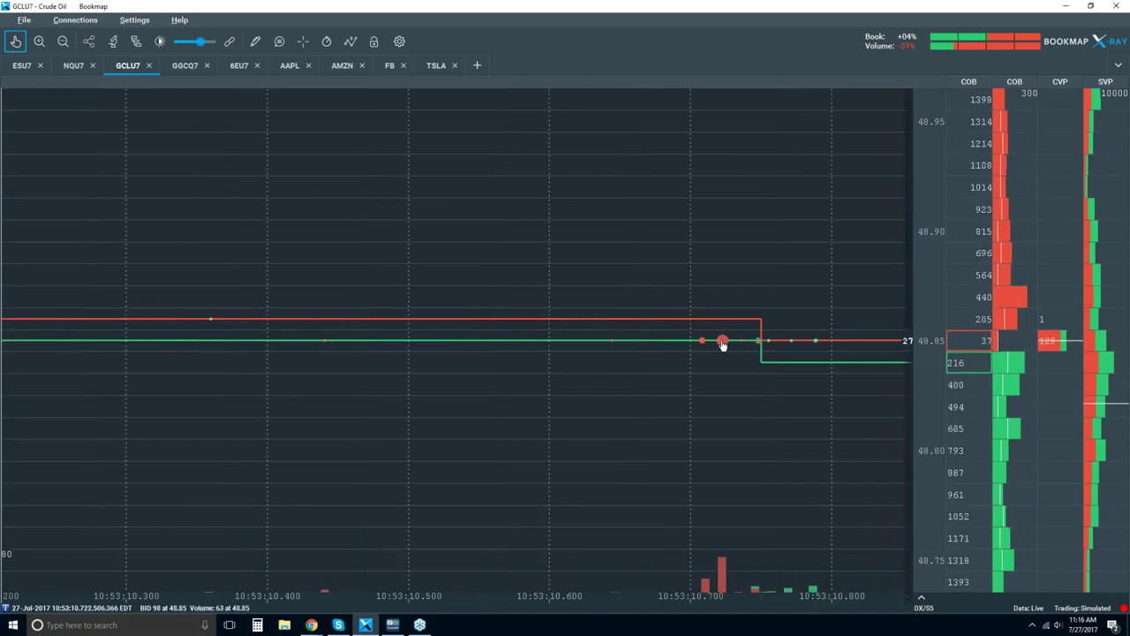
pyautogui.scroll(5, 720, 351)
pyautogui.scroll(5, 724, 355)
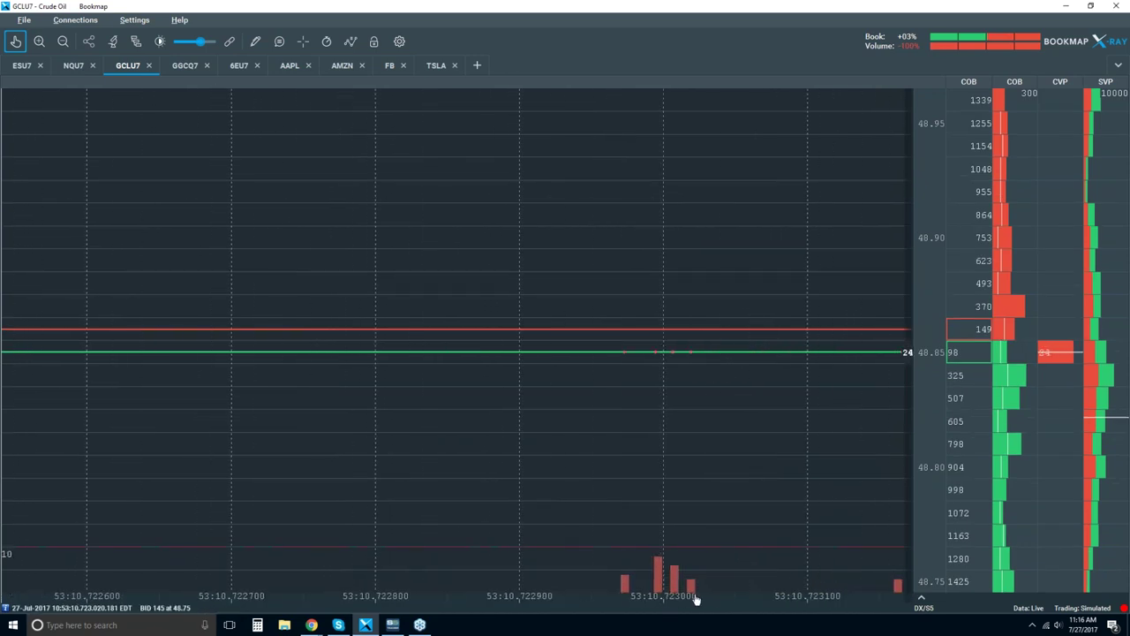
# - Examine the sequence of individual trades at 48.85 around 10:53:10.723 at several sub-second time scales
pyautogui.scroll(-3, 722, 388)
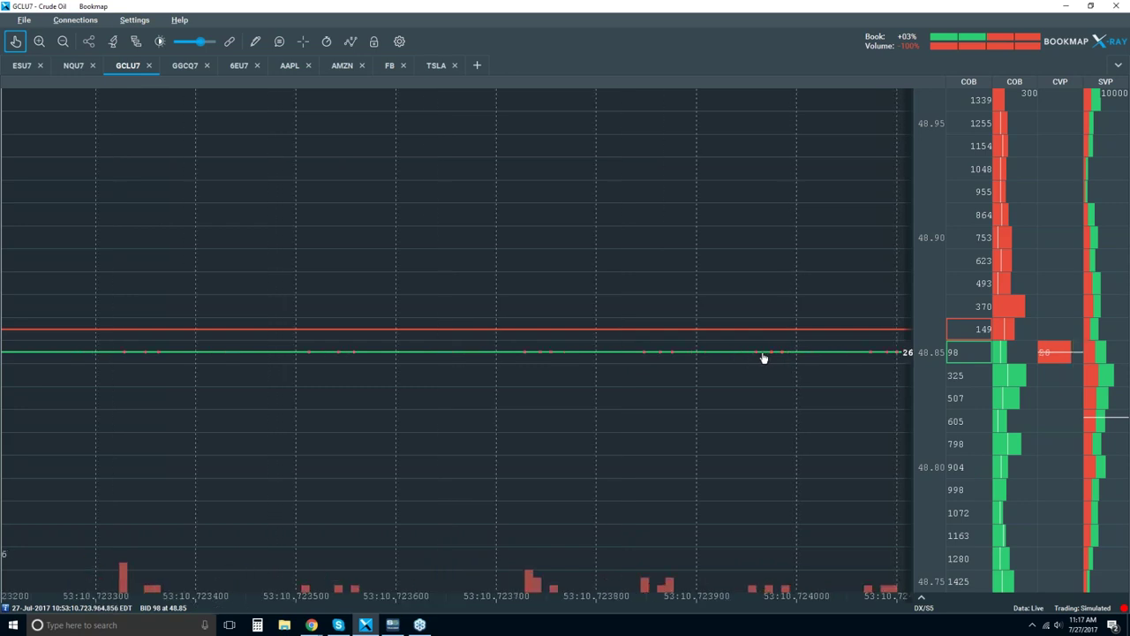
pyautogui.scroll(-5, 767, 358)
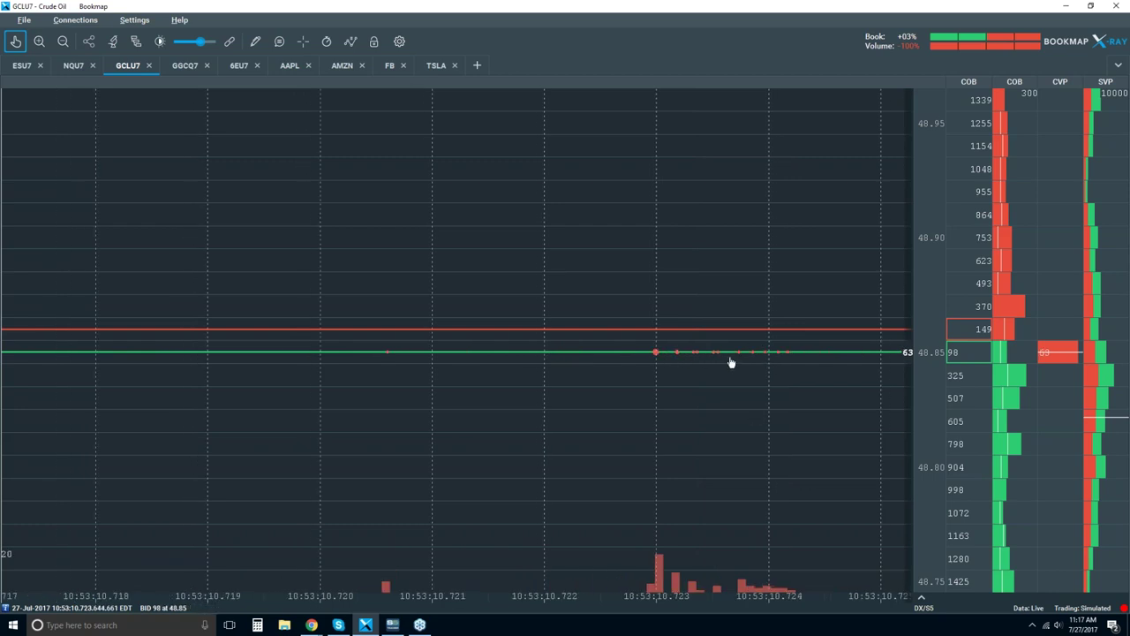
pyautogui.scroll(2, 740, 356)
pyautogui.scroll(2, 739, 356)
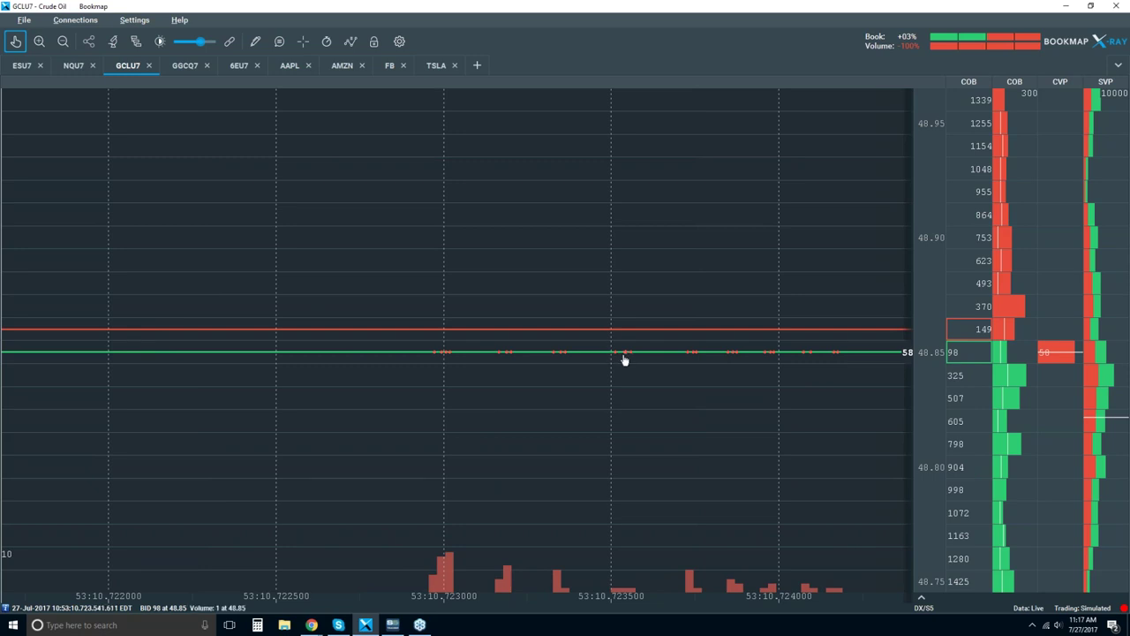
pyautogui.scroll(-4, 698, 362)
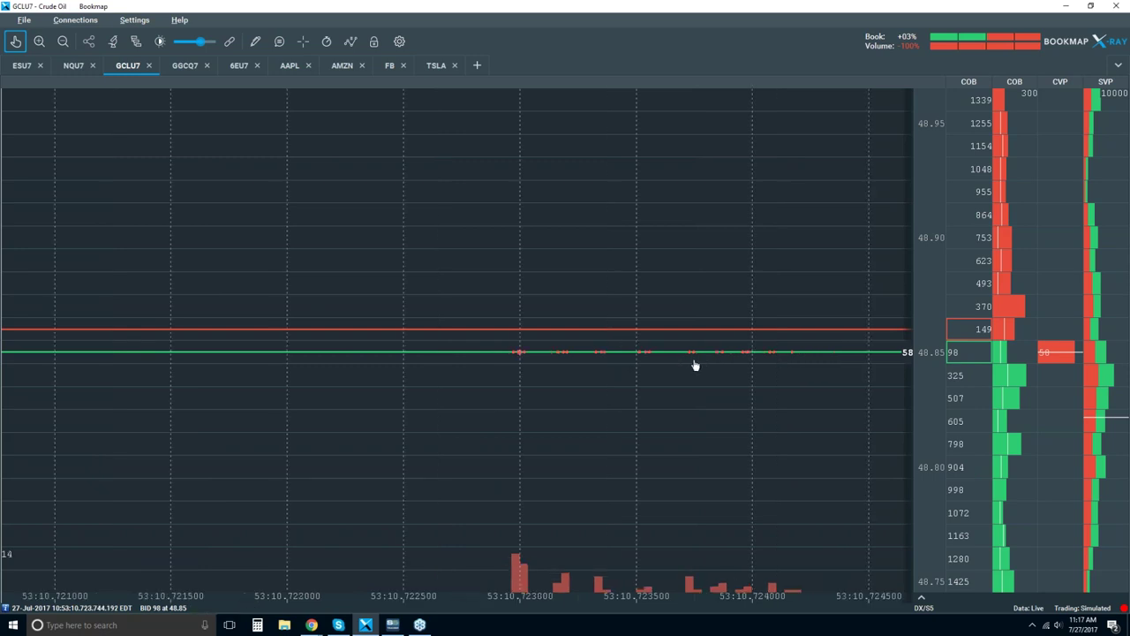
pyautogui.scroll(-3, 687, 364)
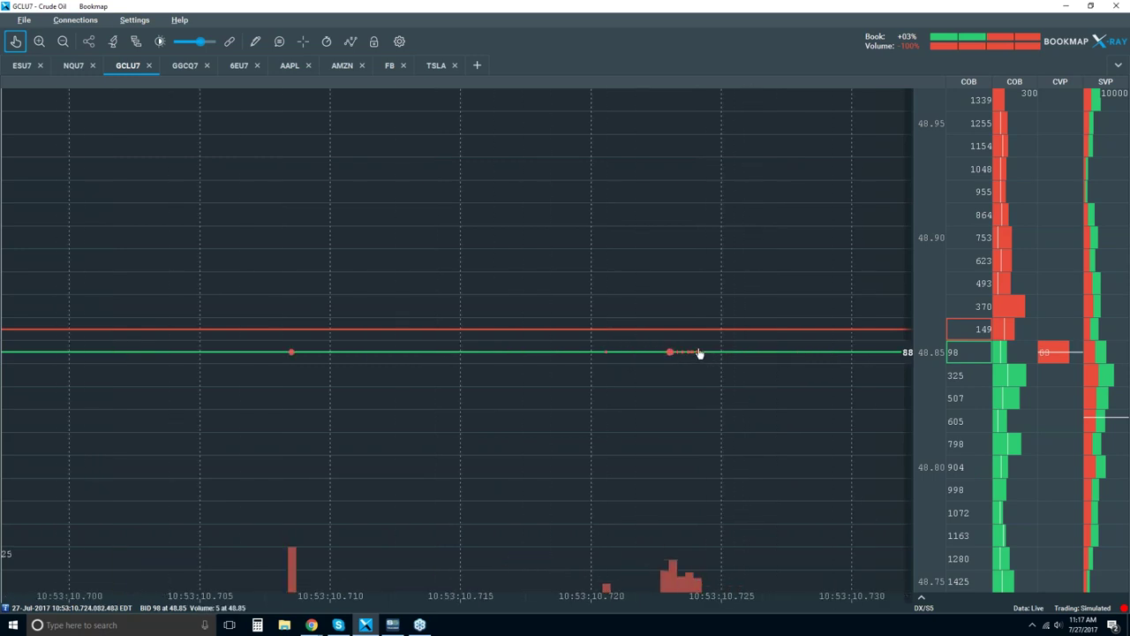
# - Follow how the 10:53:10 trades combine into larger volume dots at wider time scales, up to about 10:48 to 10:55
pyautogui.scroll(-5, 690, 362)
pyautogui.scroll(-2, 692, 372)
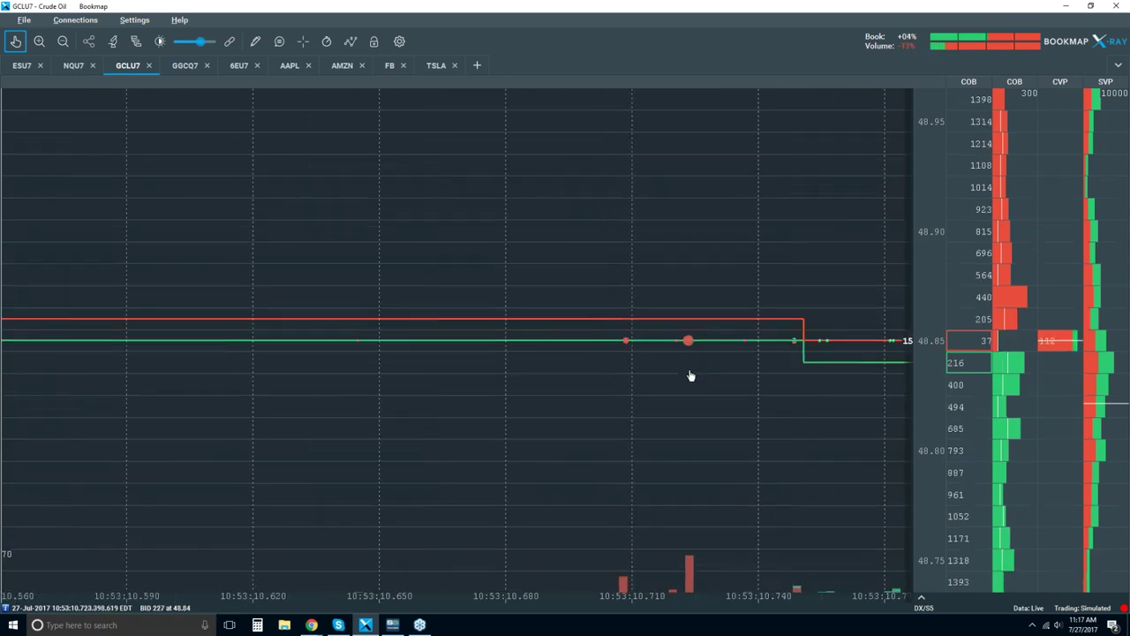
pyautogui.scroll(-8, 699, 363)
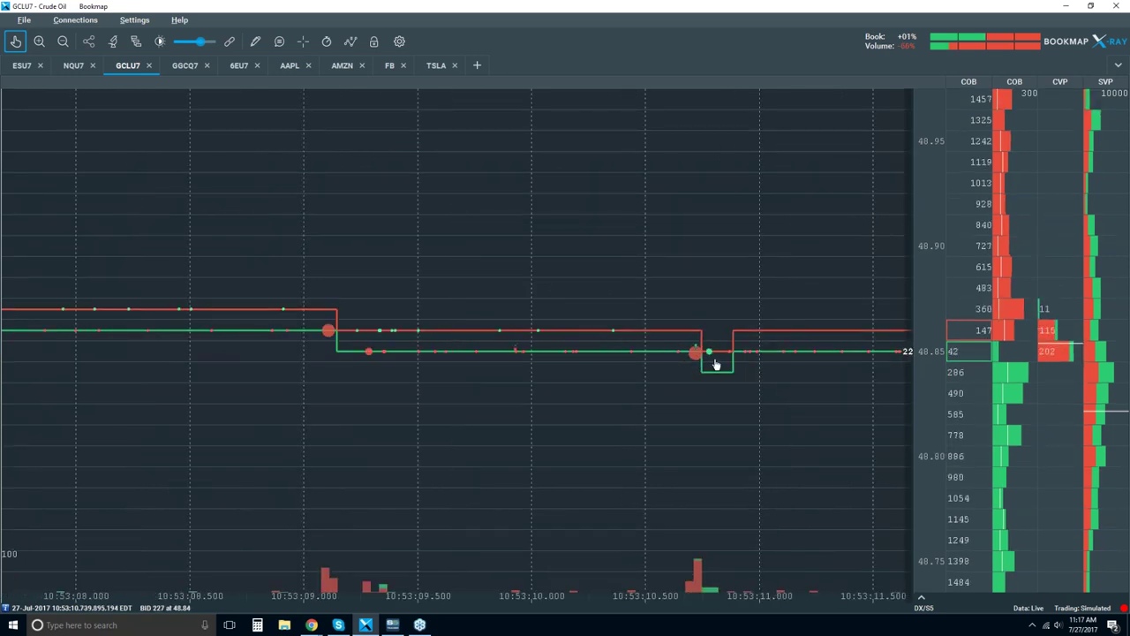
pyautogui.scroll(-2, 697, 351)
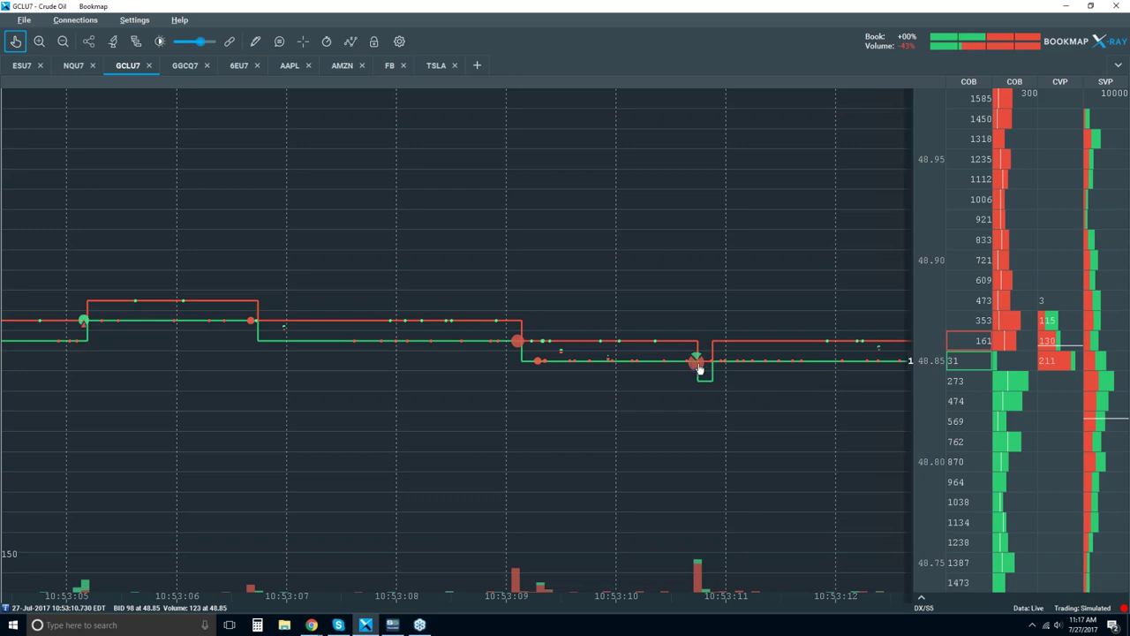
pyautogui.scroll(-3, 698, 368)
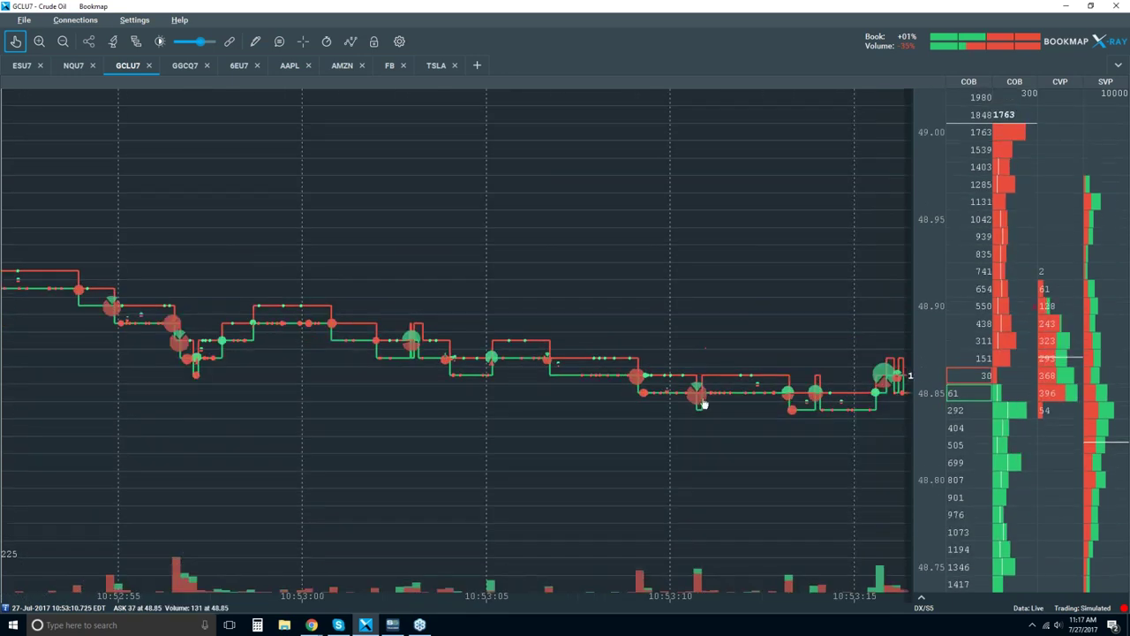
pyautogui.scroll(-2, 698, 397)
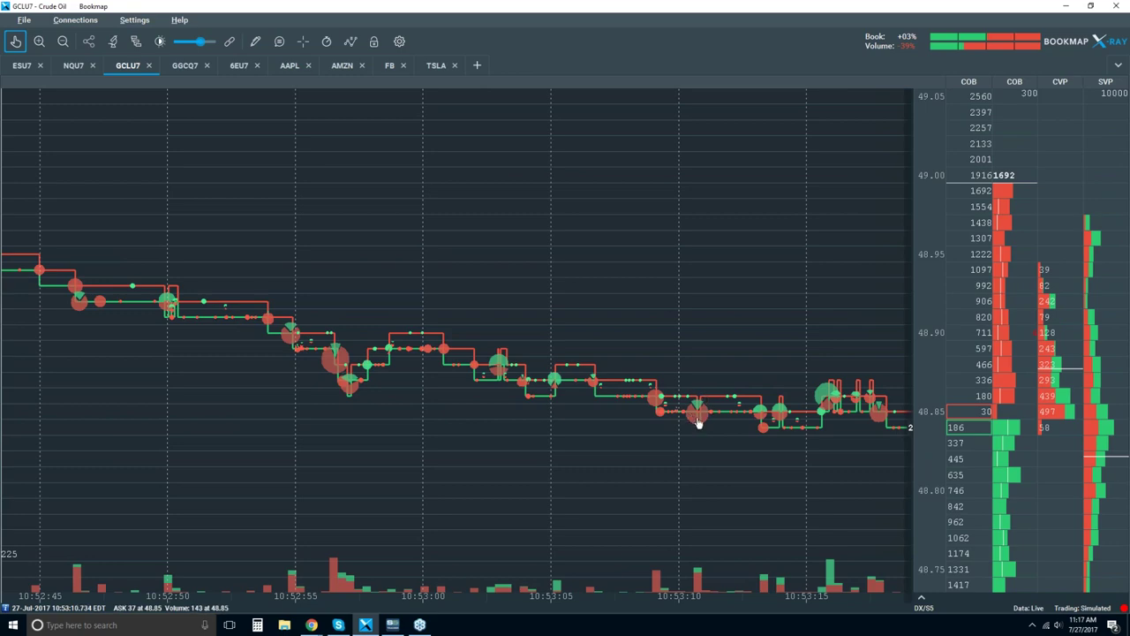
pyautogui.scroll(-2, 697, 423)
pyautogui.scroll(-2, 698, 423)
pyautogui.scroll(-2, 697, 423)
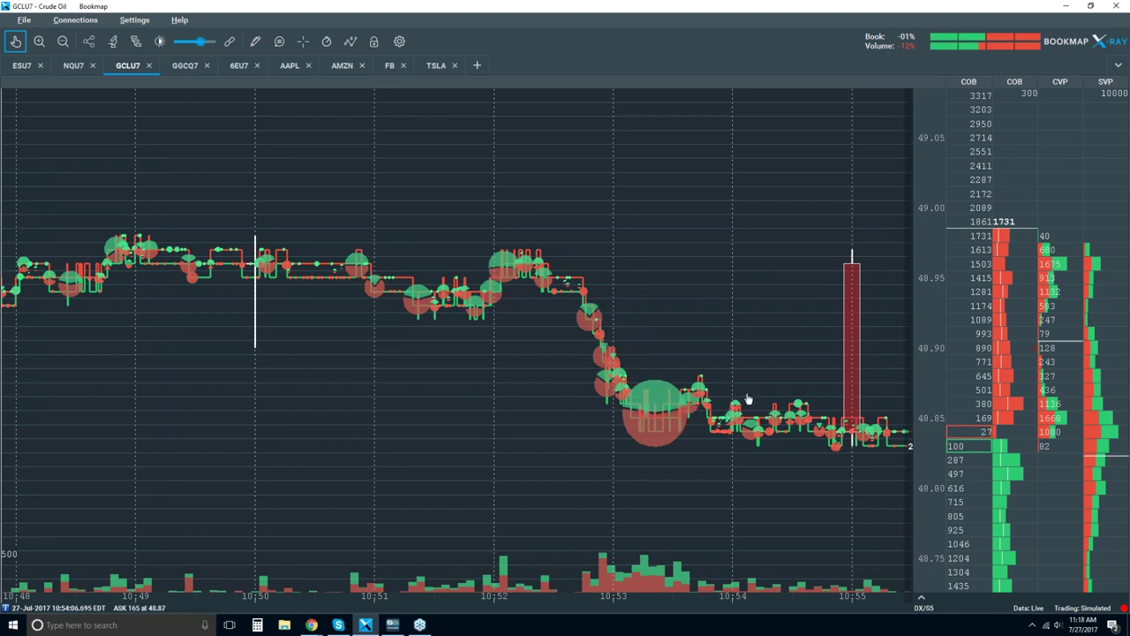
# - Examine the trades around the 10:55 red candlestick and the price rise toward 11:00 on the crude oil chart
pyautogui.scroll(2, 751, 393)
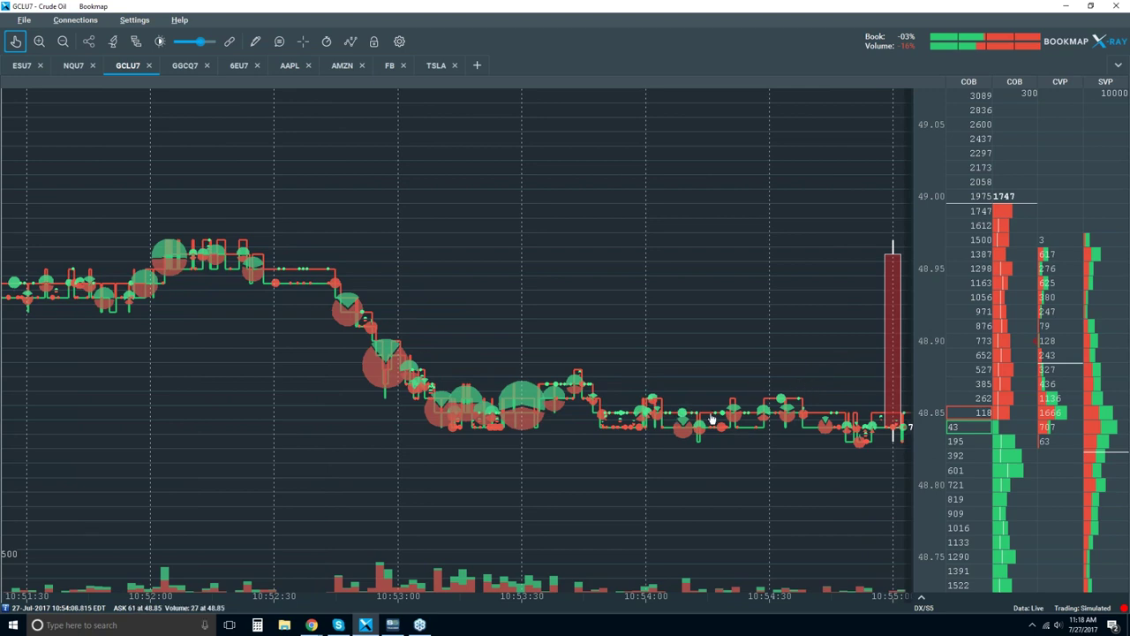
pyautogui.moveTo(799, 387); pyautogui.dragTo(542, 413)
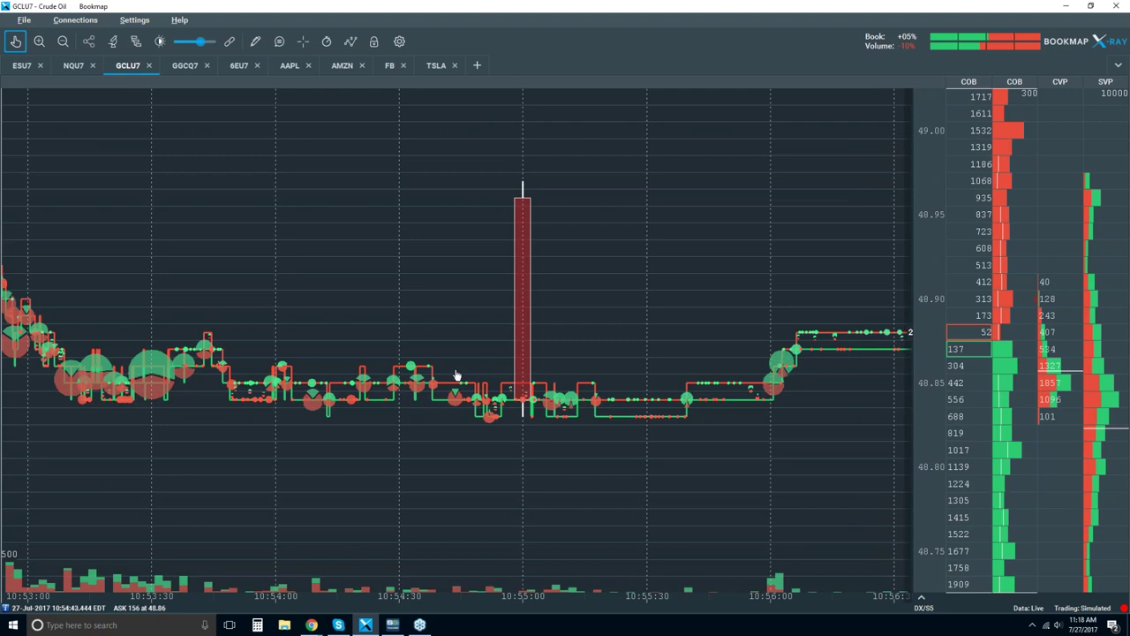
pyautogui.scroll(-2, 697, 377)
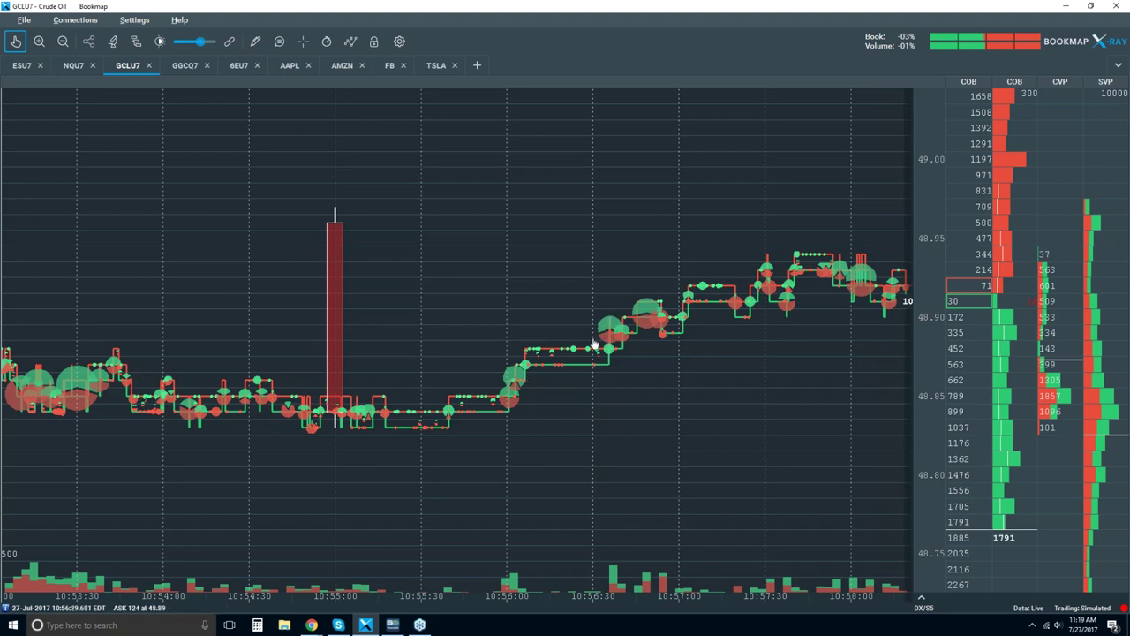
pyautogui.scroll(-2, 595, 343)
pyautogui.scroll(-2, 594, 343)
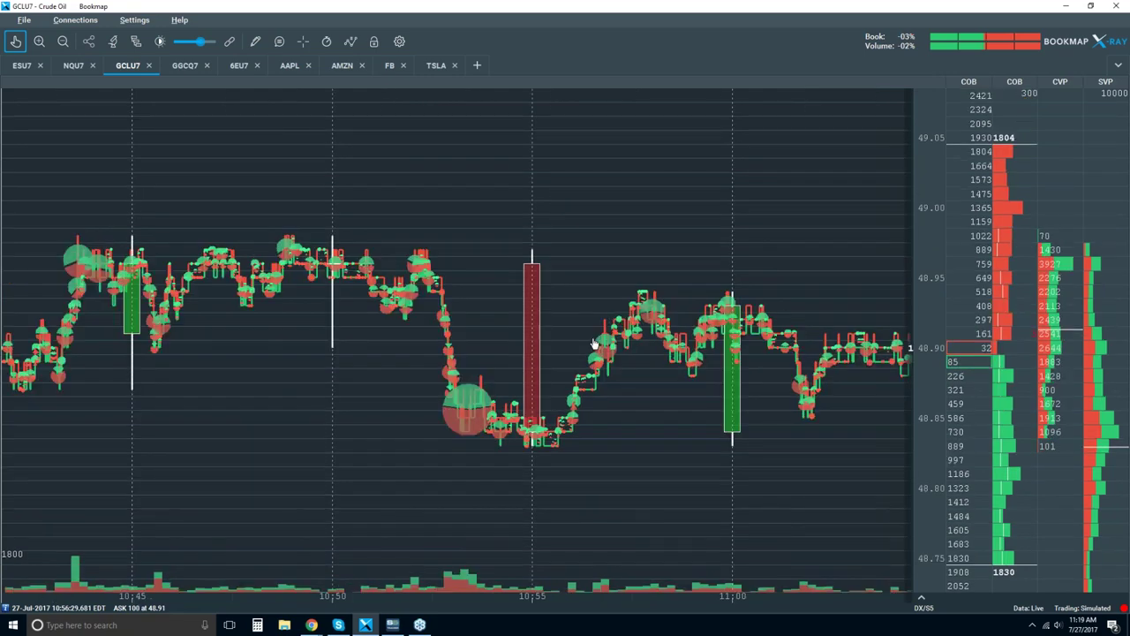
pyautogui.scroll(-2, 594, 344)
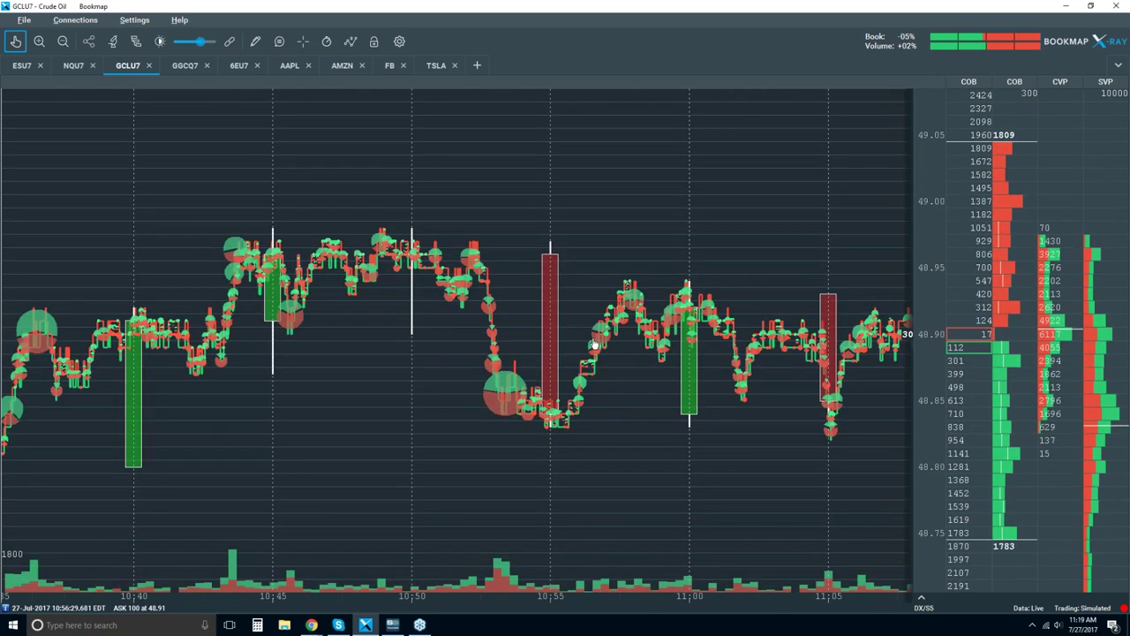
pyautogui.scroll(4, 581, 357)
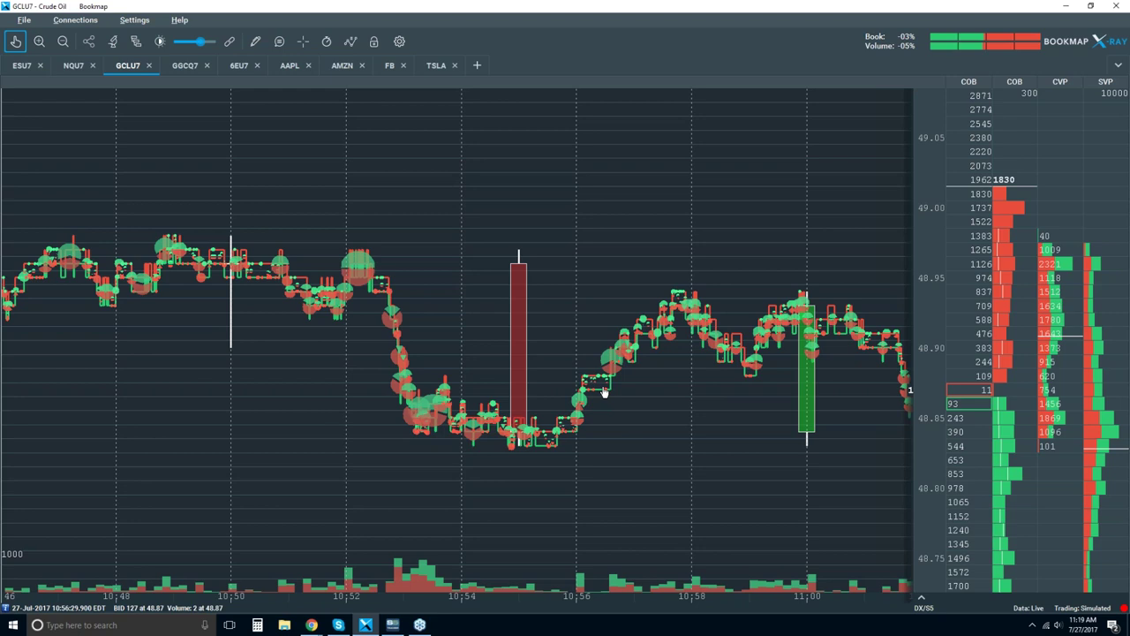
pyautogui.scroll(-2, 603, 392)
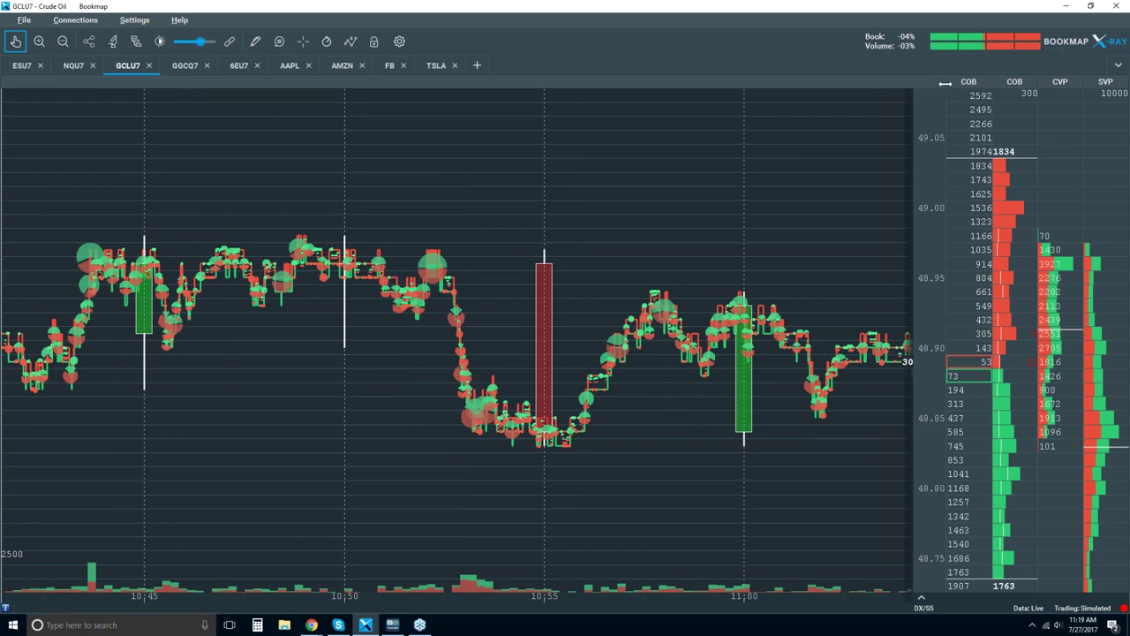
# - Widen the two COB columns beside the crude oil chart and view the trades between about 10:50 and 11:04
pyautogui.moveTo(947, 92); pyautogui.dragTo(886, 91)
pyautogui.moveTo(972, 88); pyautogui.dragTo(909, 152)
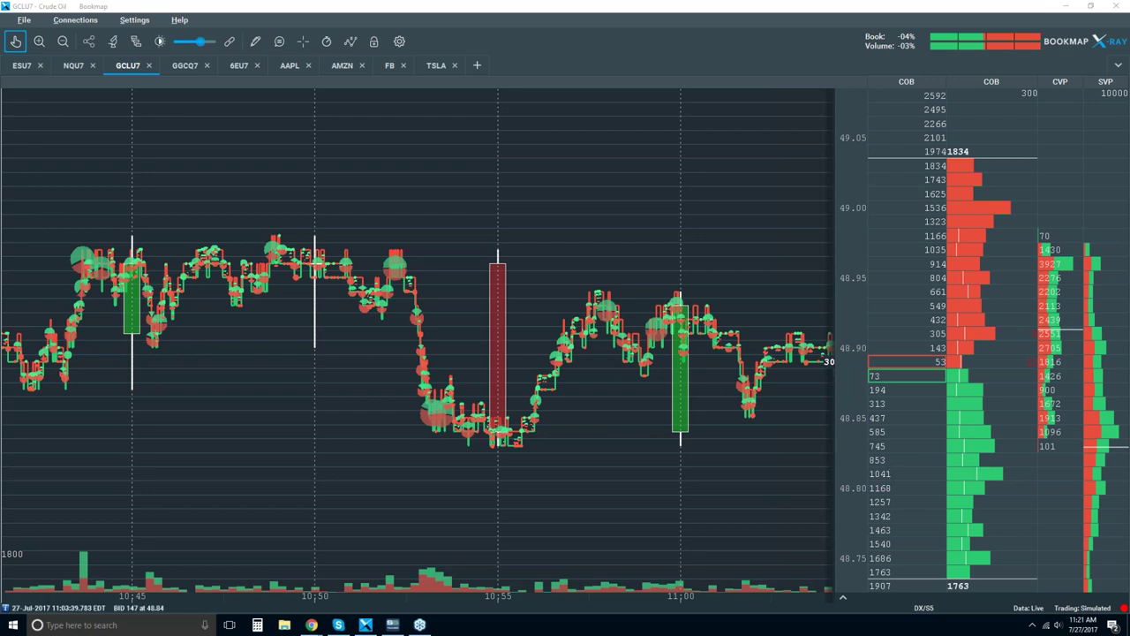
pyautogui.scroll(2, 804, 422)
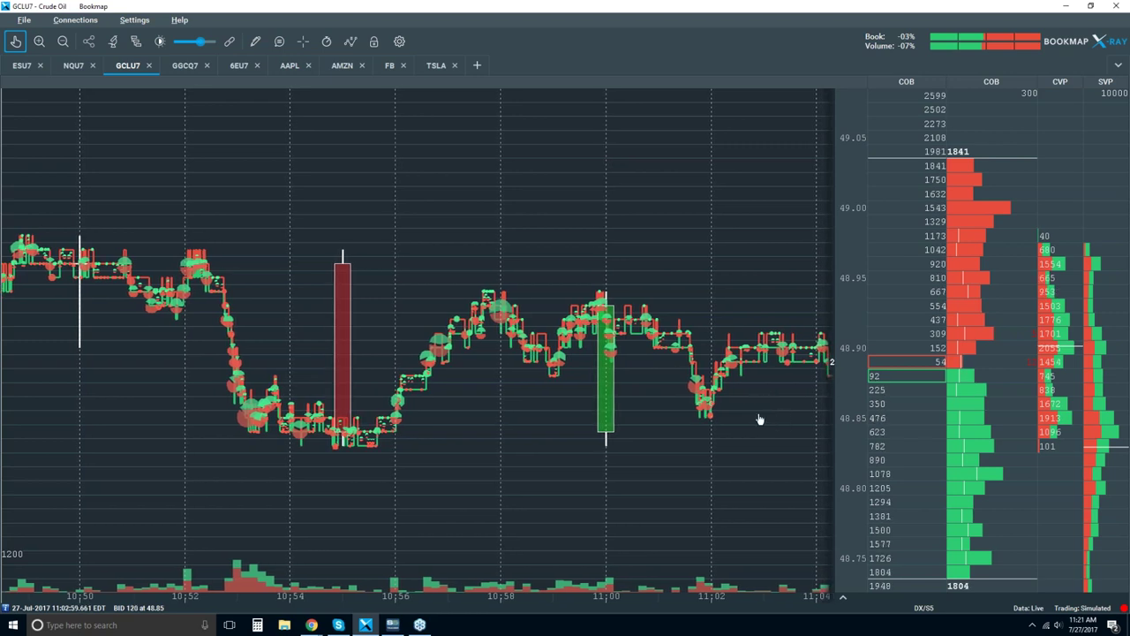
# - Return the chart to the live crude oil price, examine the latest trades, and slightly widen the CVP column
pyautogui.click(15, 41)
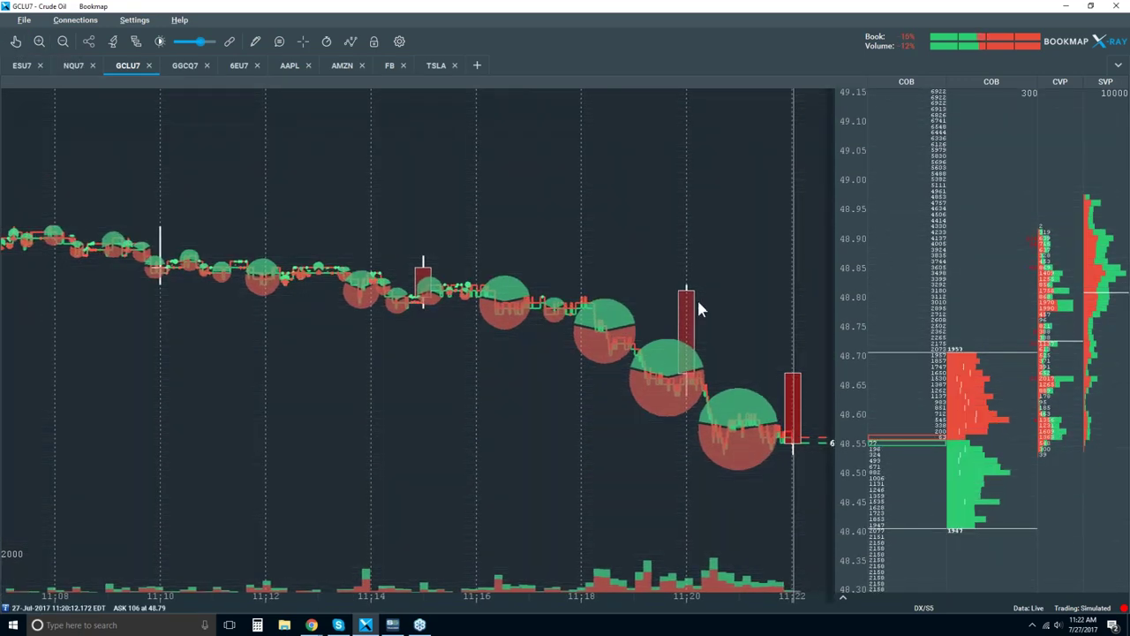
pyautogui.scroll(5, 720, 345)
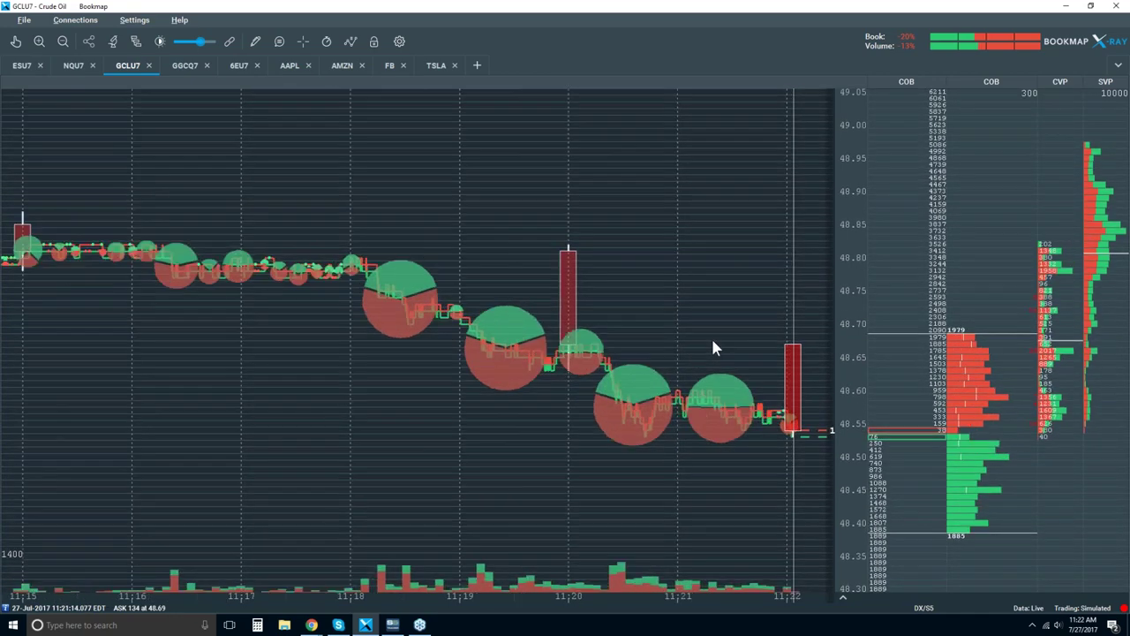
pyautogui.scroll(2, 706, 345)
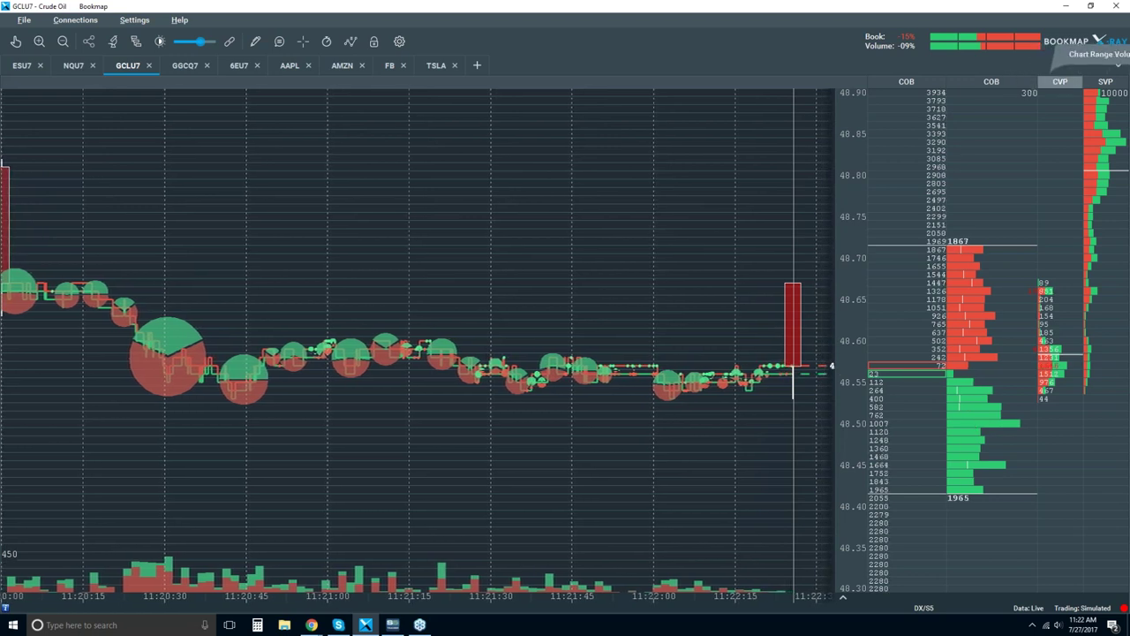
pyautogui.moveTo(1021, 82); pyautogui.dragTo(1010, 81)
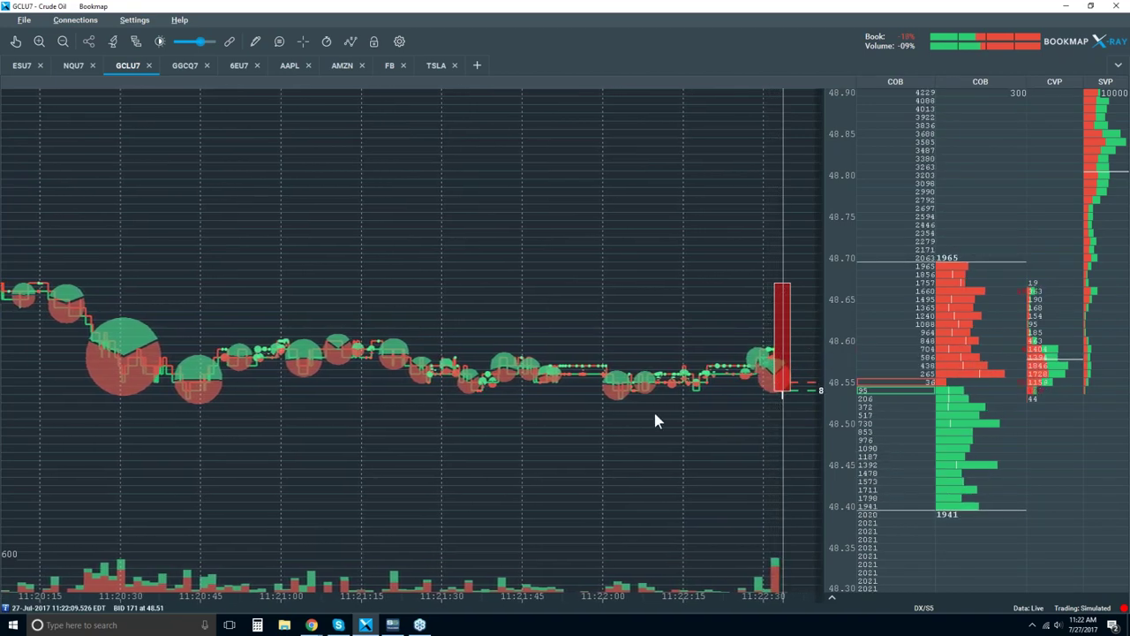
pyautogui.scroll(-2, 653, 416)
pyautogui.scroll(-4, 654, 420)
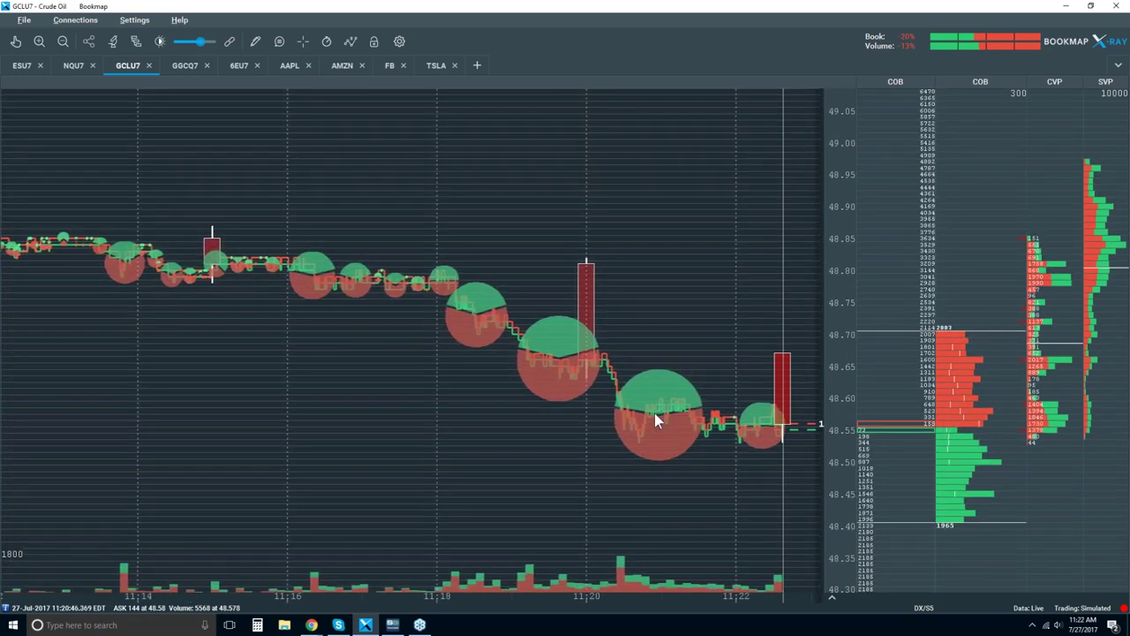
# - Go back in the crude oil chart's history to the 10:55 red candlestick and show about 10:53 to 10:56
pyautogui.click(15, 41)
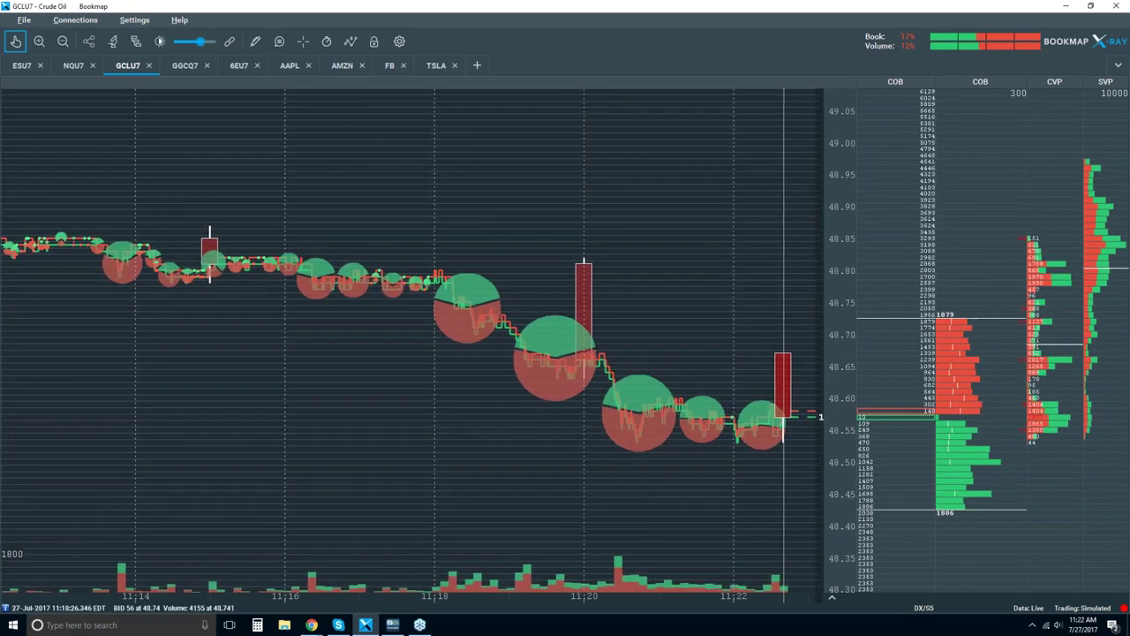
pyautogui.scroll(5, 624, 365)
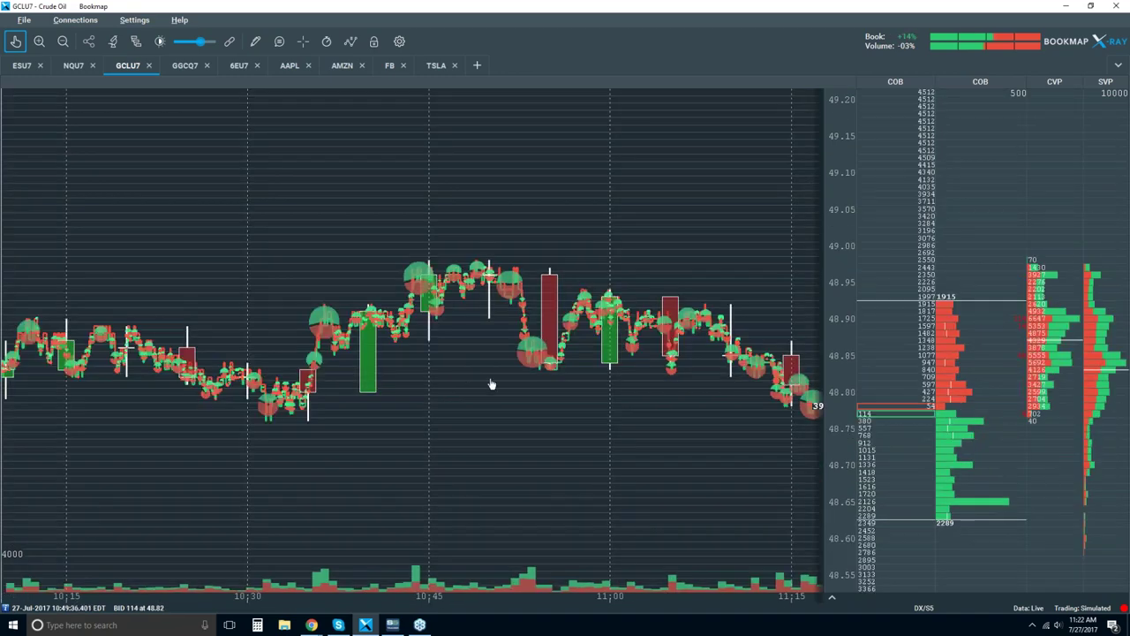
pyautogui.scroll(2, 542, 319)
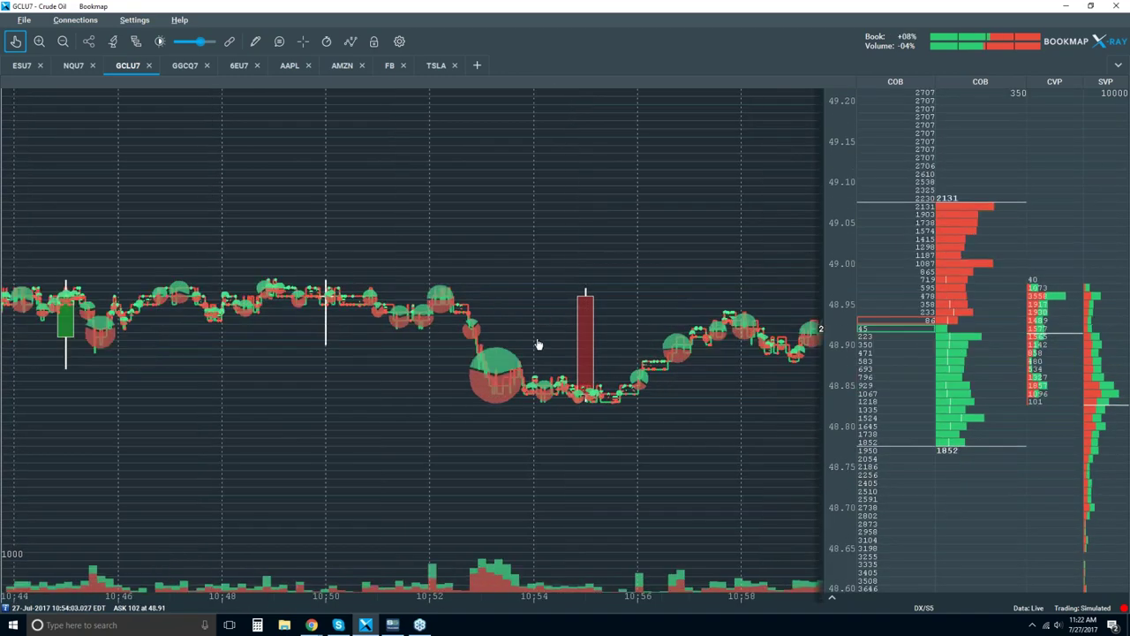
pyautogui.scroll(3, 538, 308)
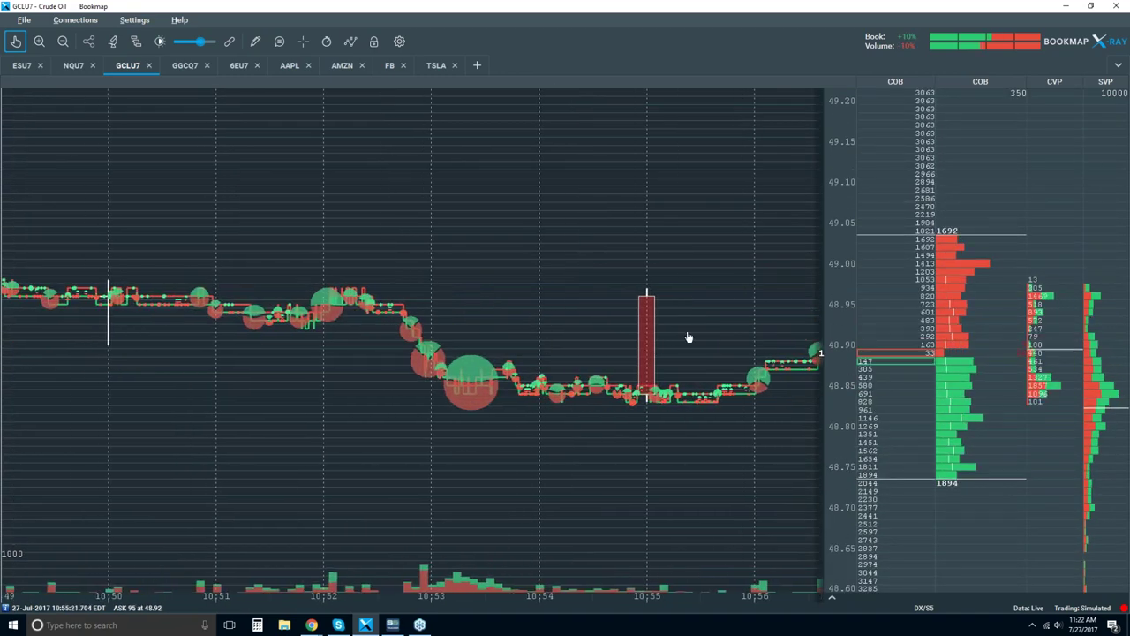
pyautogui.scroll(2, 686, 333)
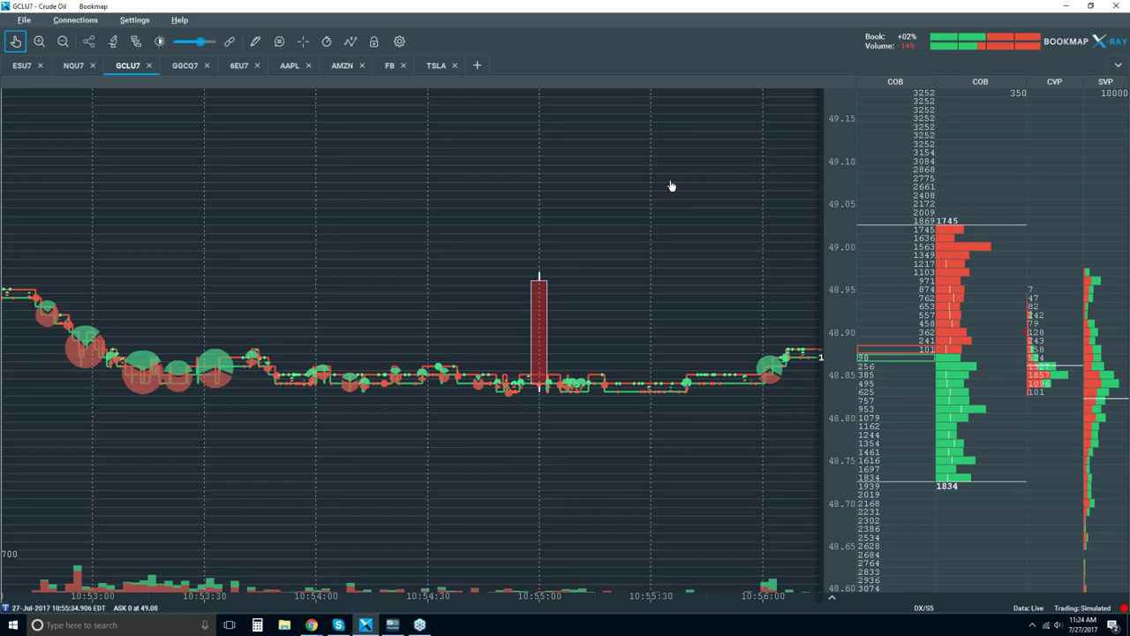
# - Show the heatmap and its extended levels on the crude oil chart around the 10:55 red candlestick
pyautogui.click(350, 41)
pyautogui.click(376, 236)
pyautogui.click(379, 238)
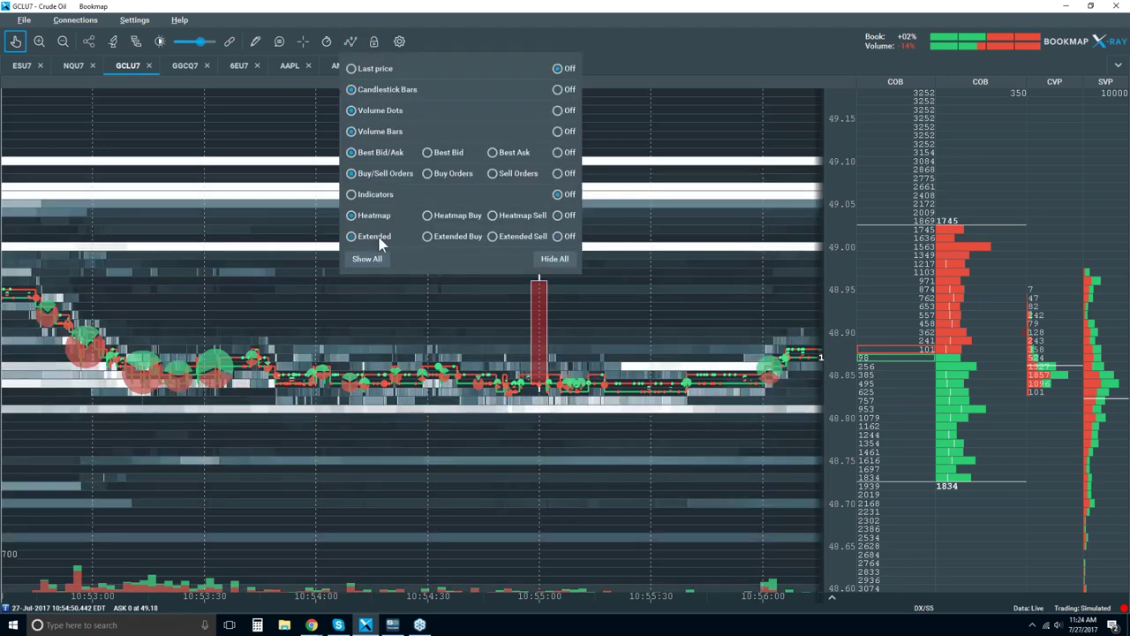
pyautogui.click(693, 129)
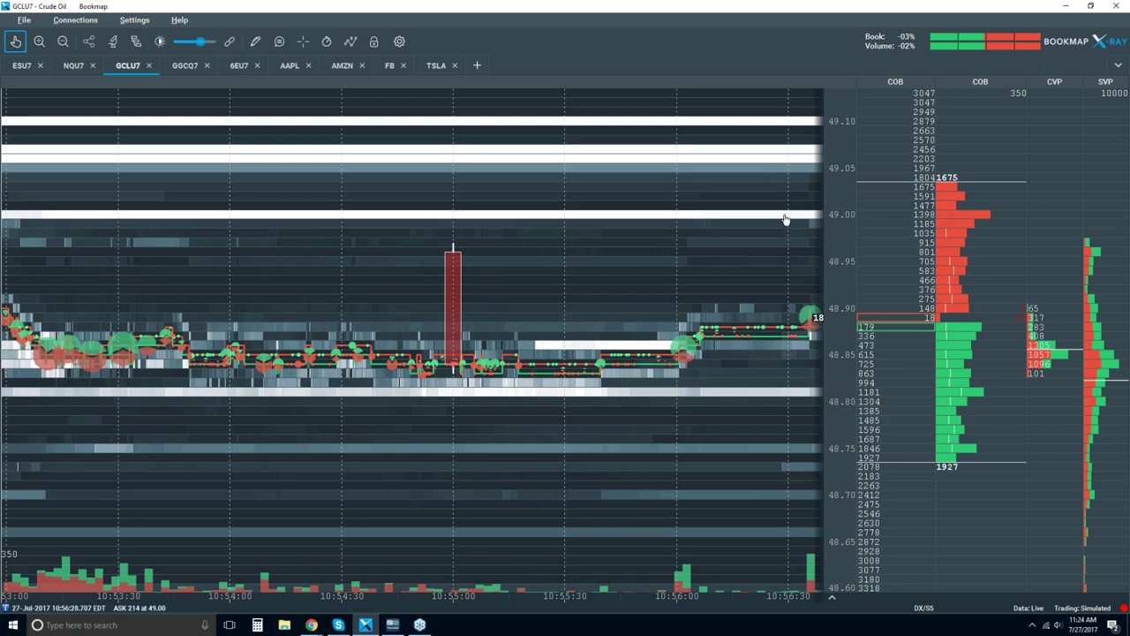
# - Try a brighter heatmap with large size highlight about 7, brightness about 77, white cut-off about 88 and black cut-off about 20
pyautogui.click(160, 43)
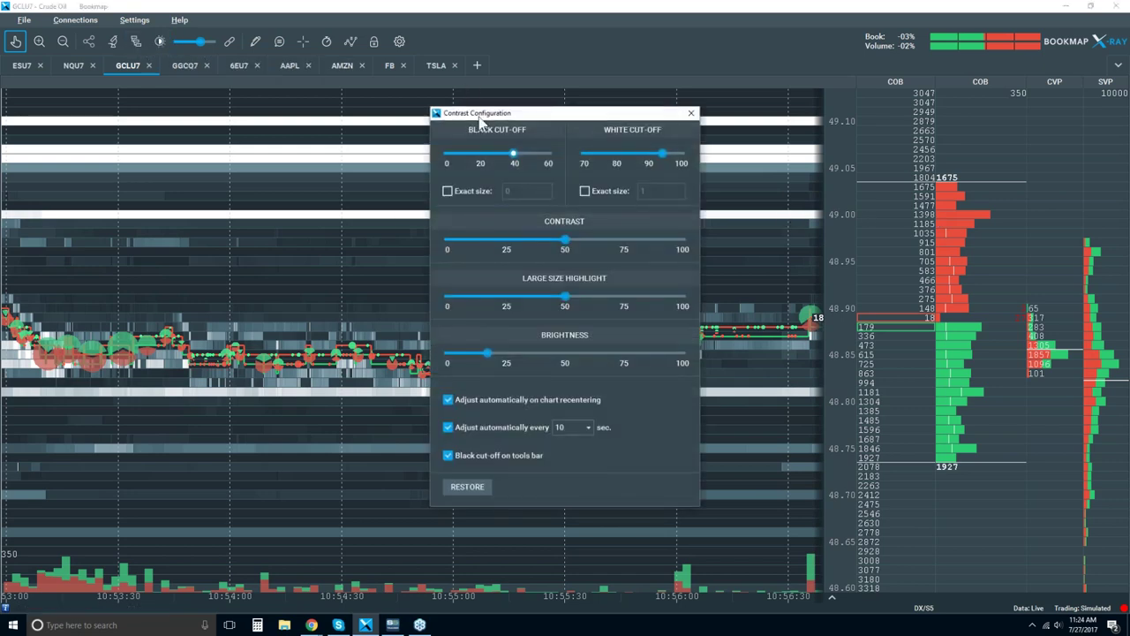
pyautogui.moveTo(529, 113); pyautogui.dragTo(382, 113)
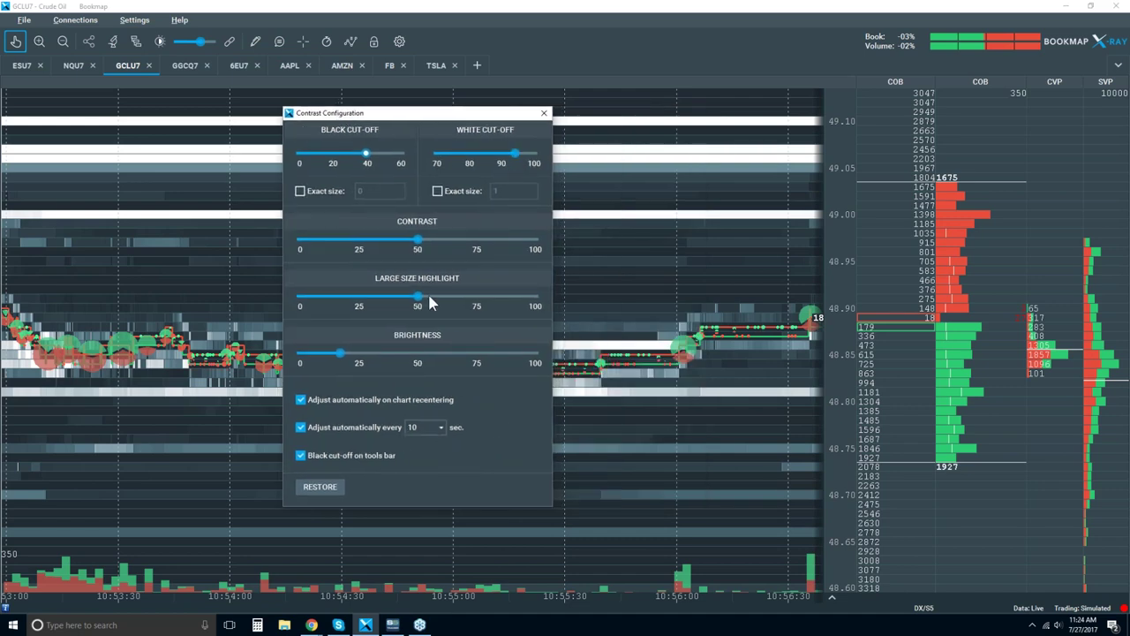
pyautogui.moveTo(419, 297); pyautogui.dragTo(350, 299)
pyautogui.moveTo(340, 353); pyautogui.dragTo(483, 353)
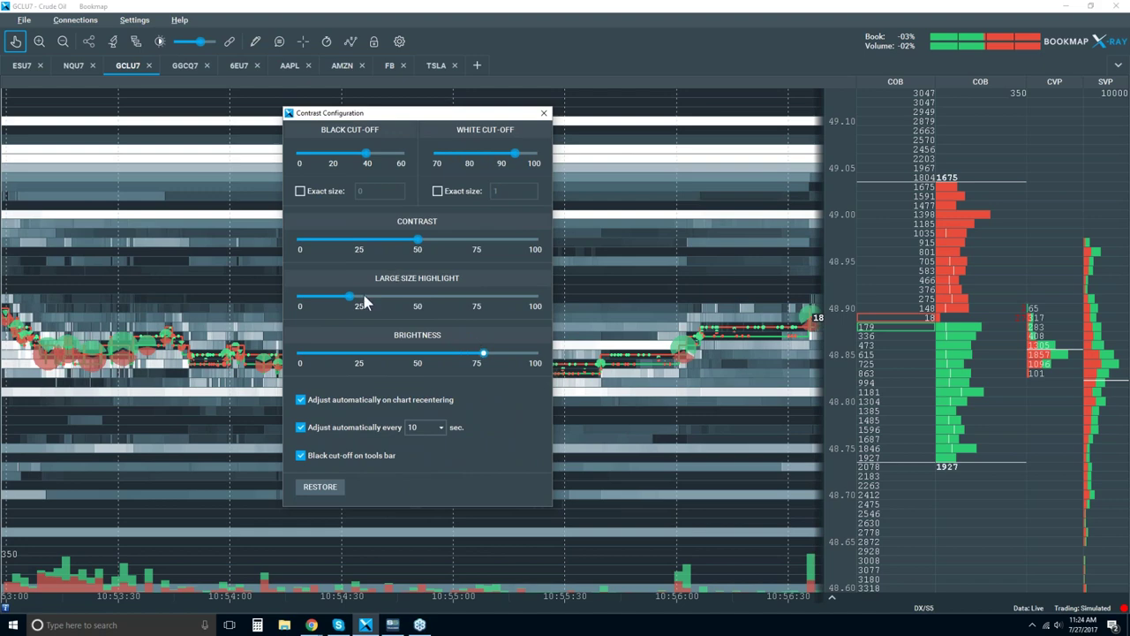
pyautogui.moveTo(350, 297); pyautogui.dragTo(314, 298)
pyautogui.moveTo(517, 157); pyautogui.dragTo(495, 154)
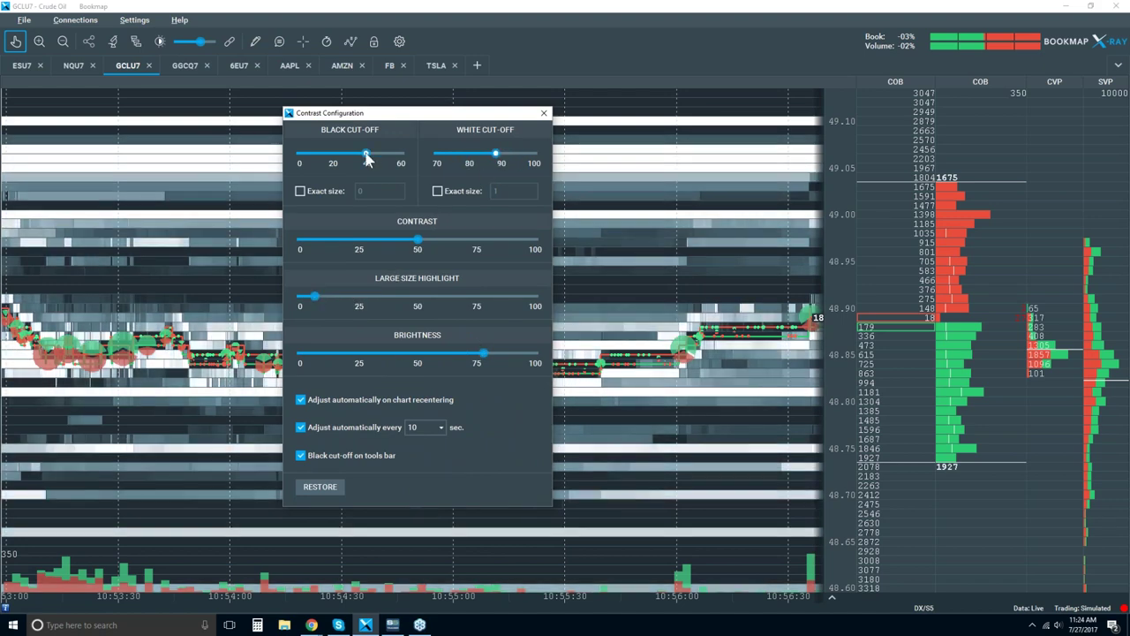
pyautogui.moveTo(367, 157); pyautogui.dragTo(336, 160)
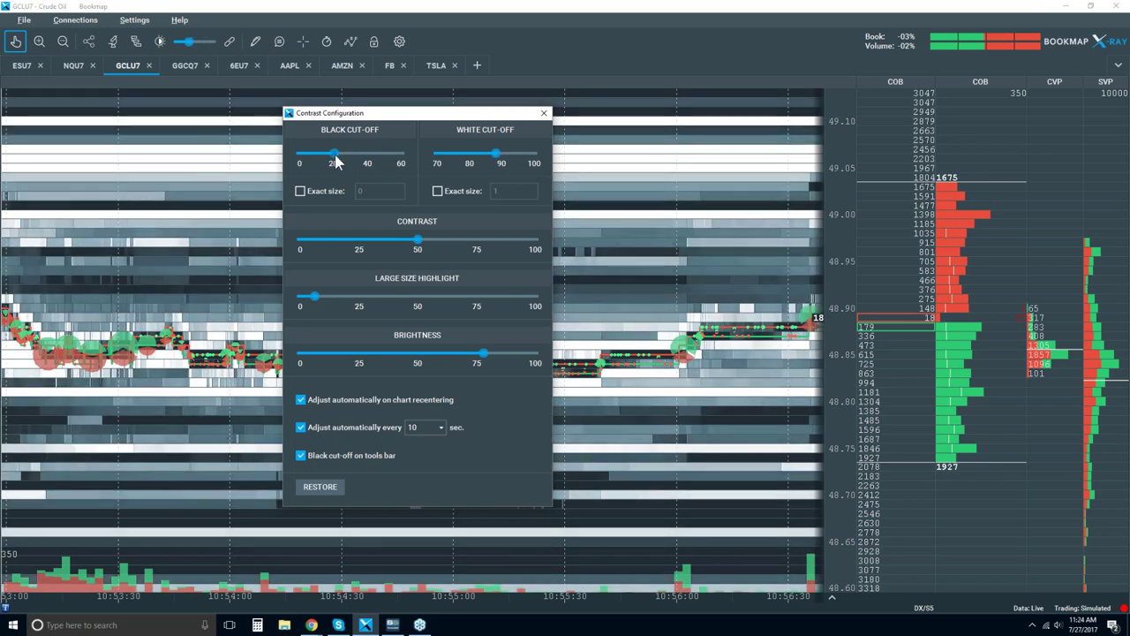
pyautogui.click(544, 113)
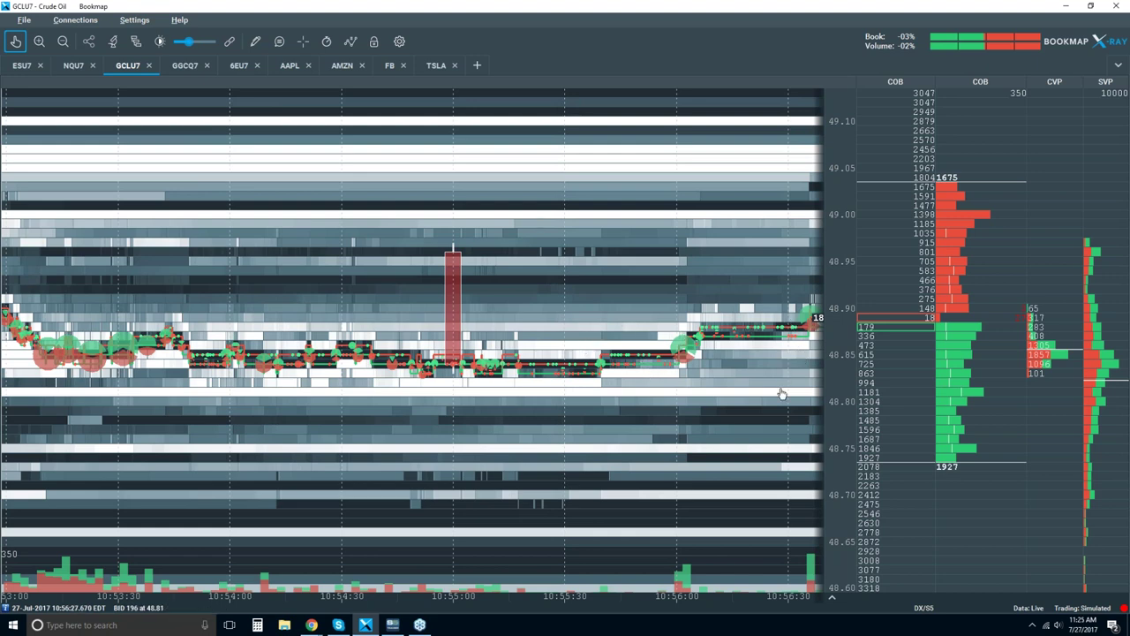
# - Set the heatmap's large size highlight to about 65, black cut-off to about 36, white cut-off to about 93 and brightness to about 23
pyautogui.click(352, 41)
pyautogui.click(355, 41)
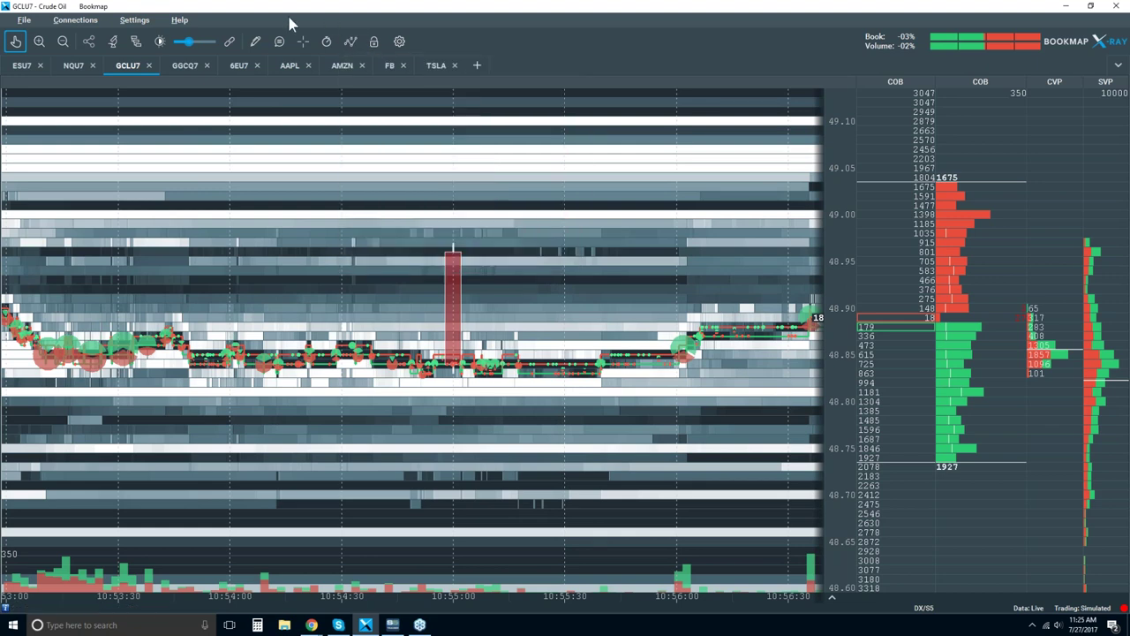
pyautogui.click(158, 42)
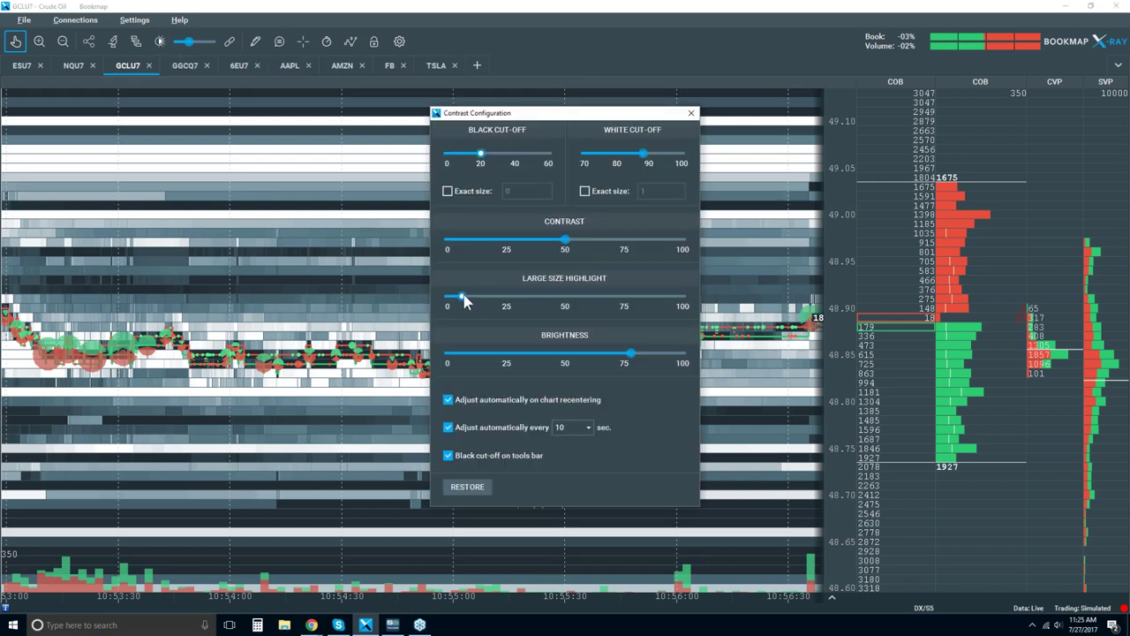
pyautogui.moveTo(496, 300); pyautogui.dragTo(603, 299)
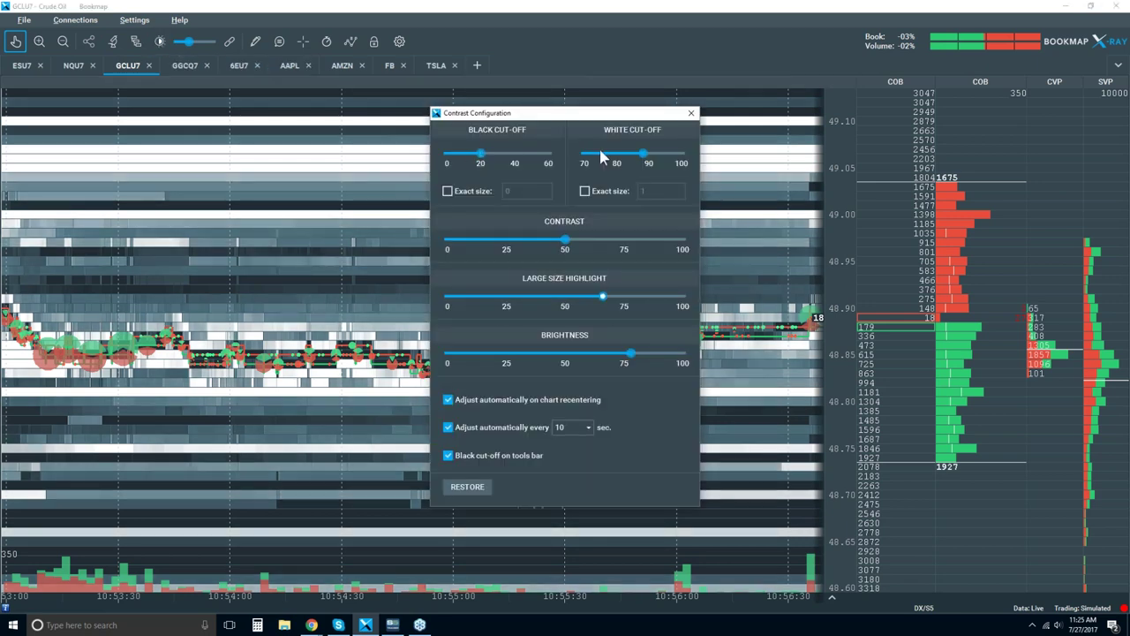
pyautogui.moveTo(479, 154); pyautogui.dragTo(509, 155)
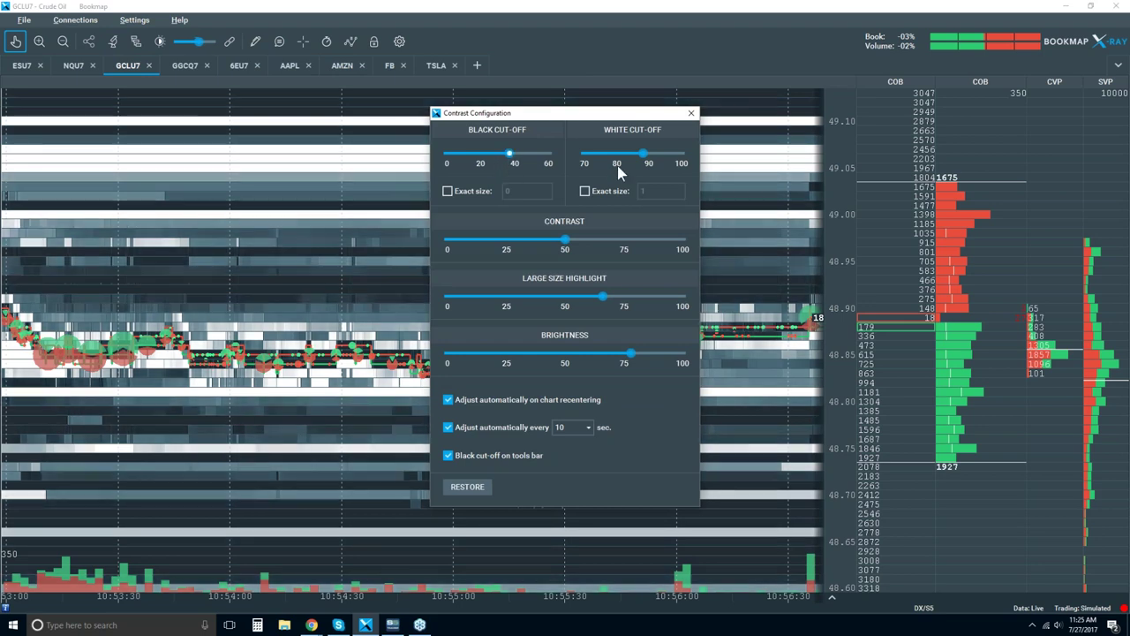
pyautogui.moveTo(645, 161); pyautogui.dragTo(646, 157)
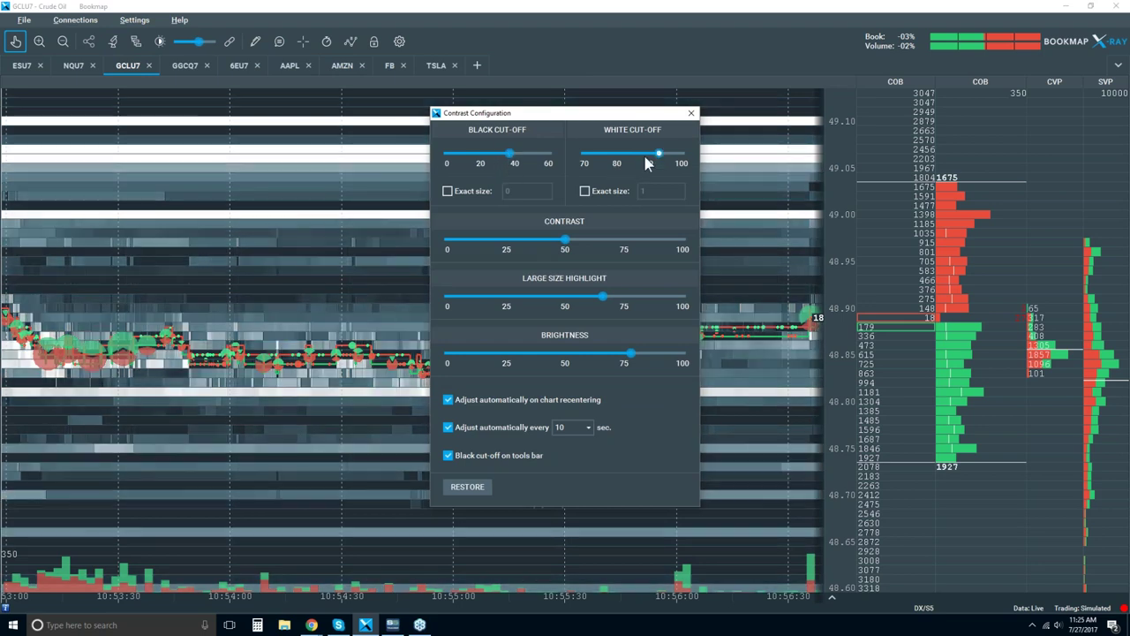
pyautogui.moveTo(624, 357); pyautogui.dragTo(500, 354)
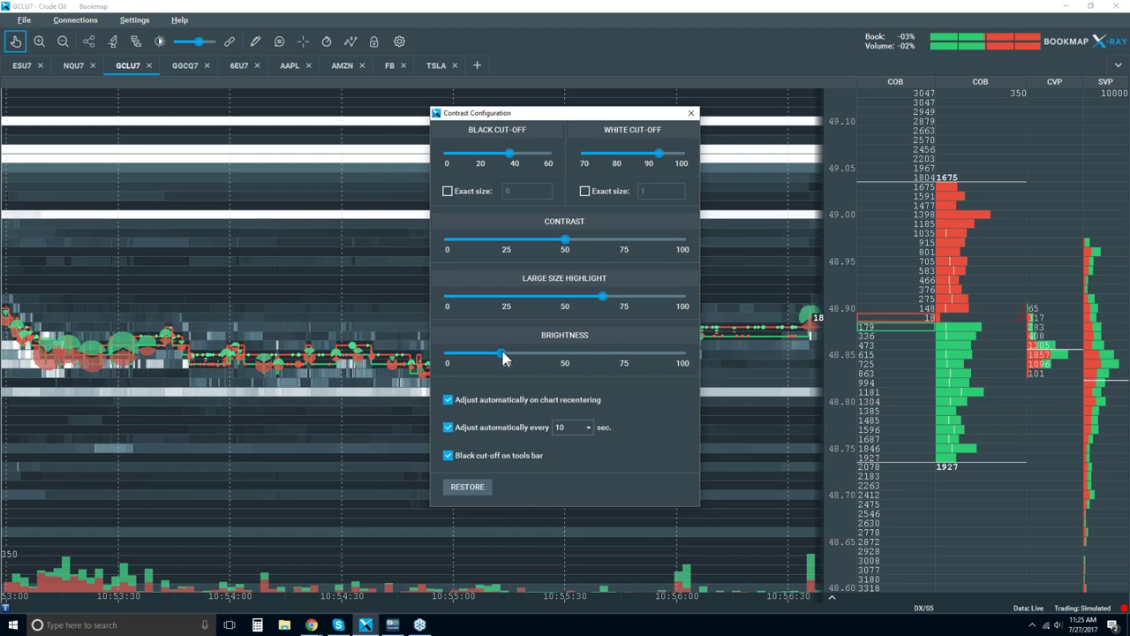
pyautogui.click(691, 113)
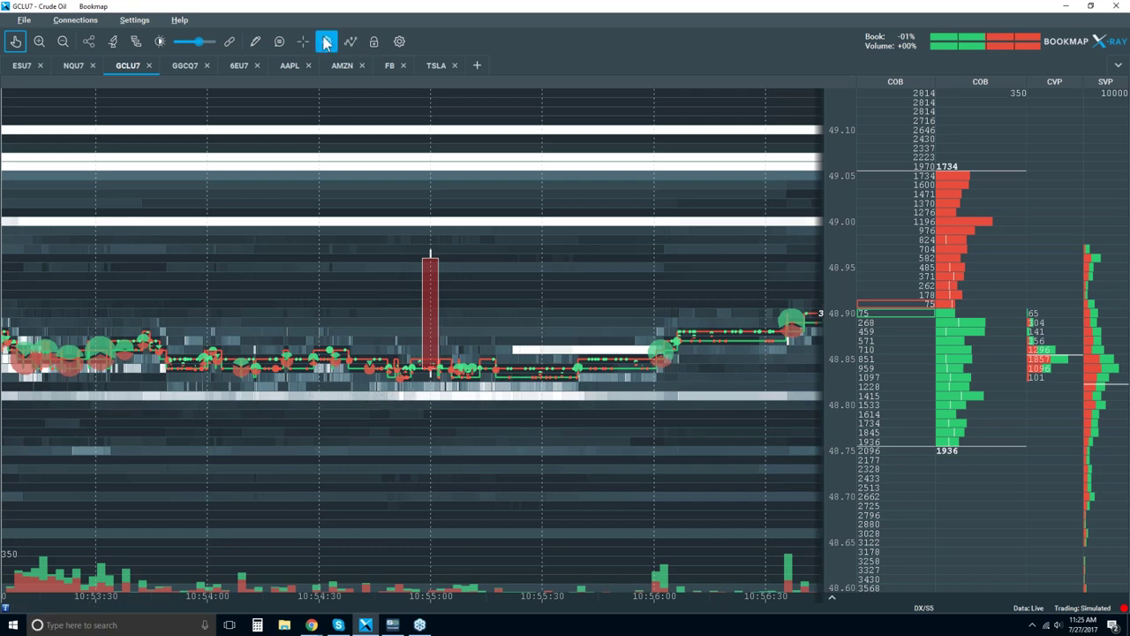
# - Turn on the chart's data tips and magnify the trades around 10:56:01 down to tenths of a second
pyautogui.click(279, 42)
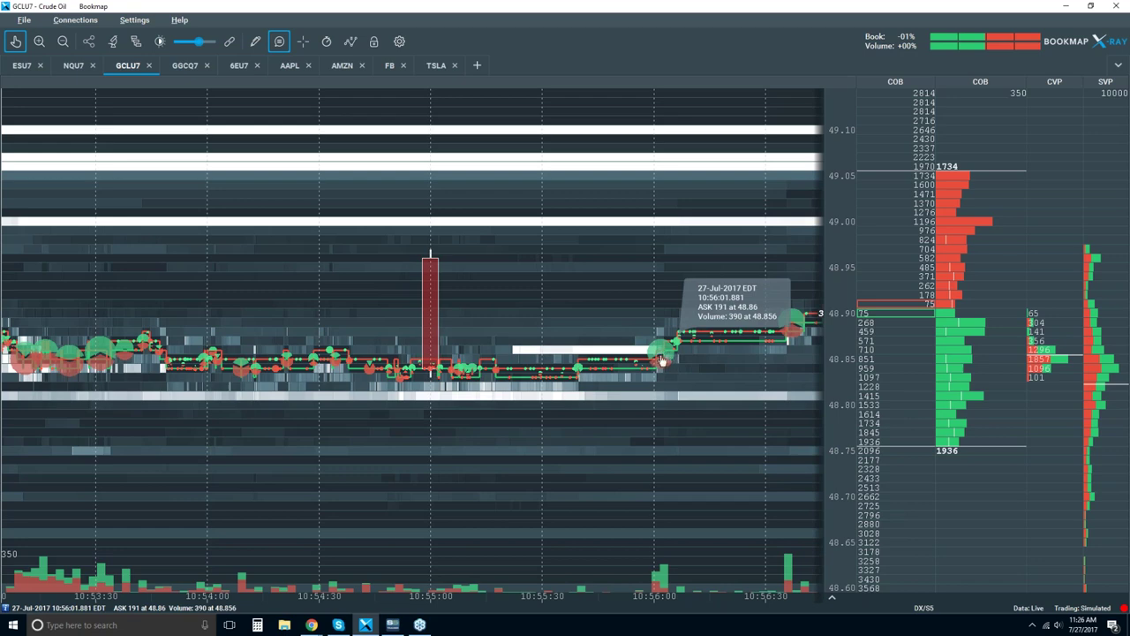
pyautogui.scroll(3, 660, 346)
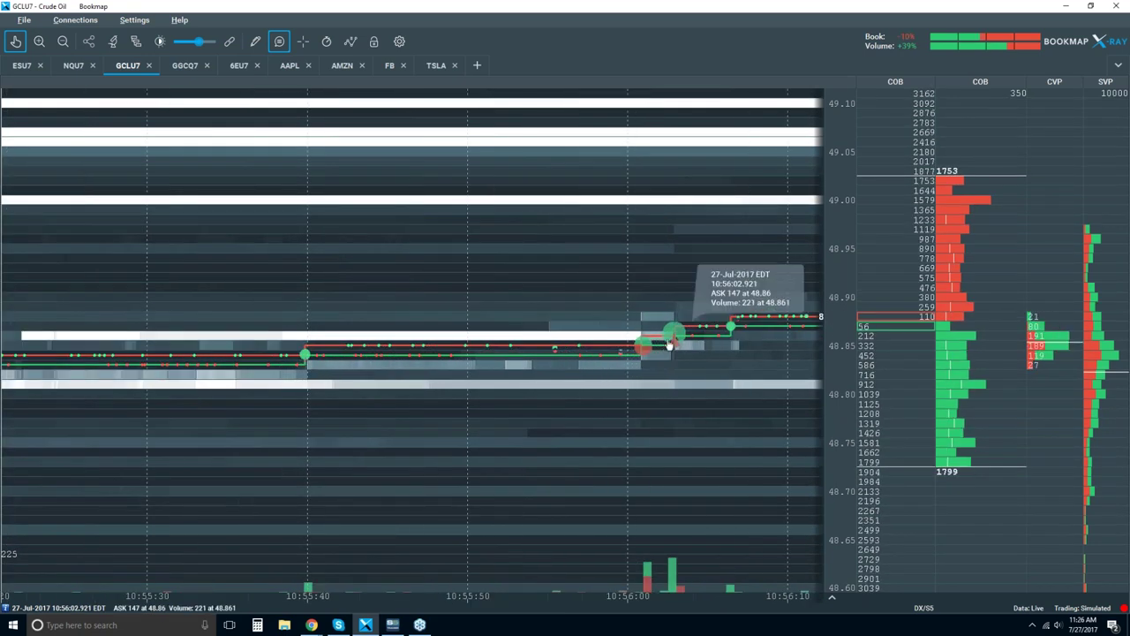
pyautogui.scroll(2, 667, 340)
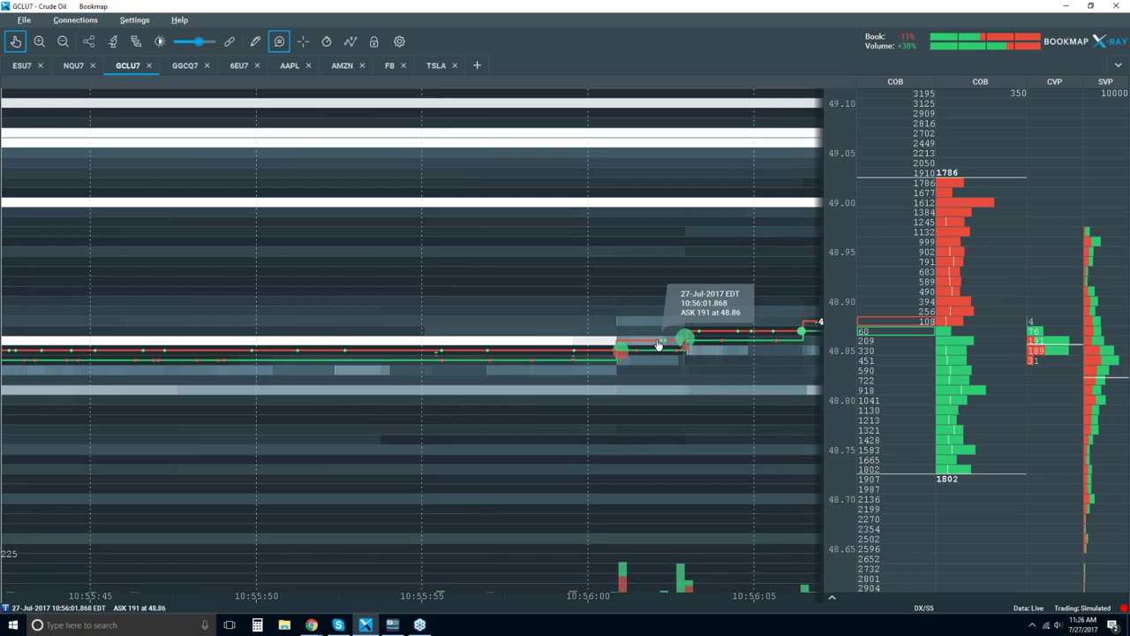
pyautogui.scroll(2, 686, 330)
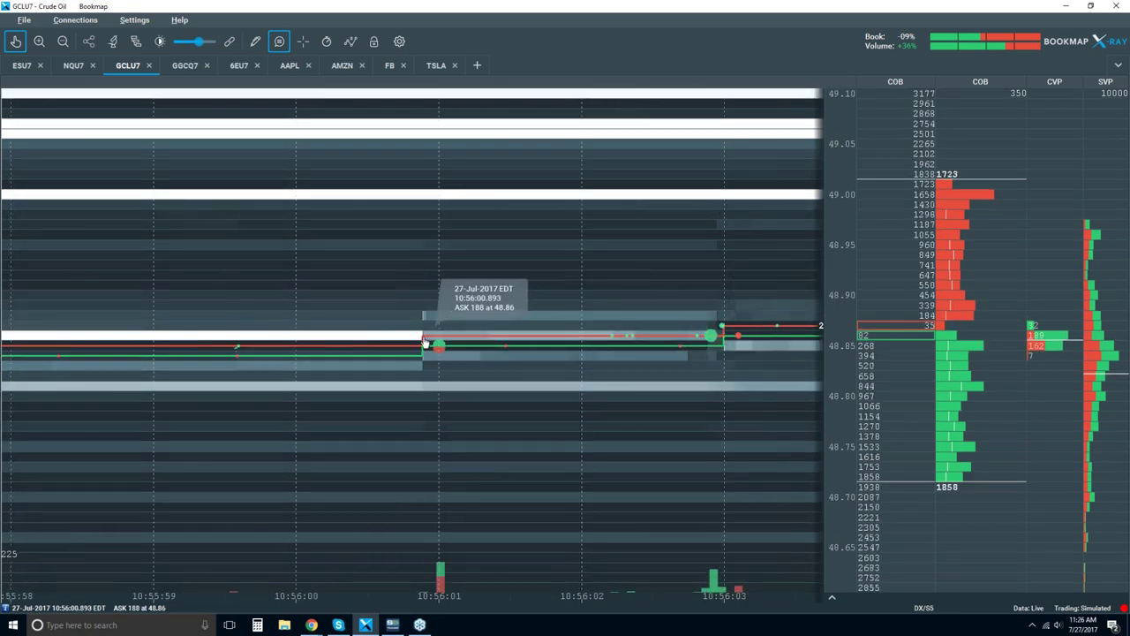
pyautogui.scroll(3, 425, 337)
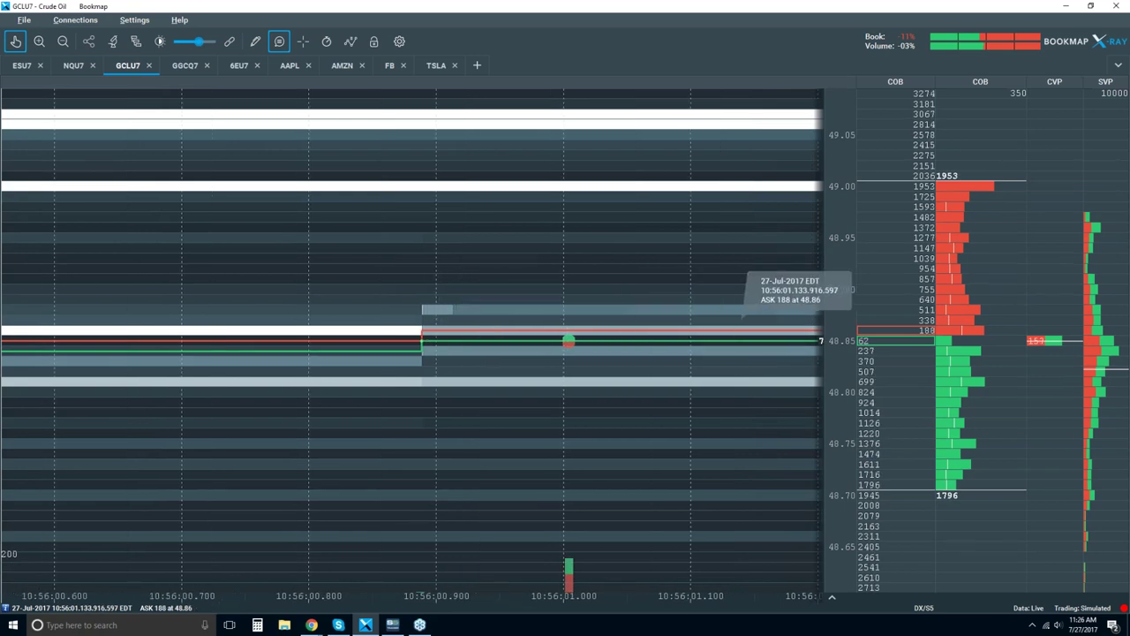
# - Examine the trades against the 48.86 ask from about 10:56:01.5 to 10:56:03, down to the individual buys near 10:56:02.910
pyautogui.moveTo(739, 331); pyautogui.dragTo(493, 330)
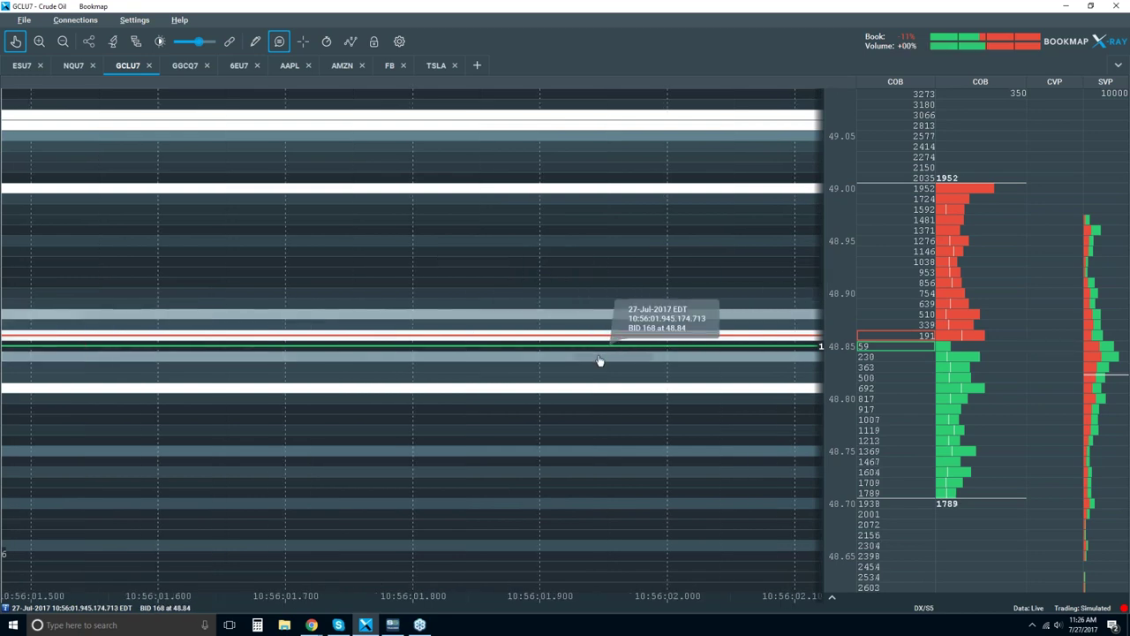
pyautogui.scroll(-2, 600, 361)
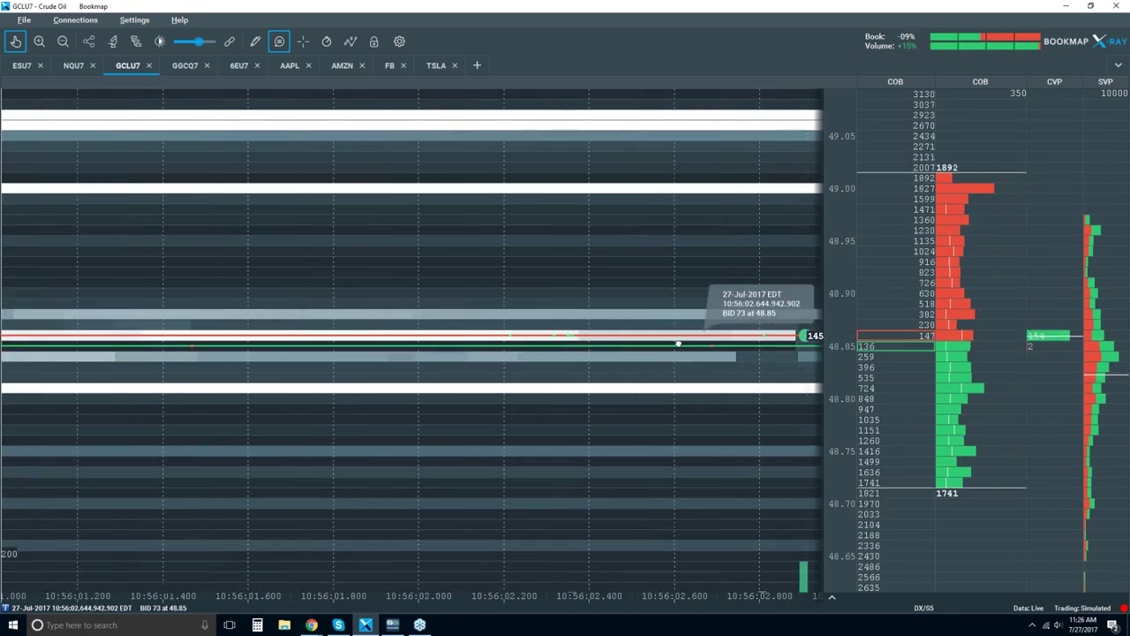
pyautogui.scroll(5, 723, 343)
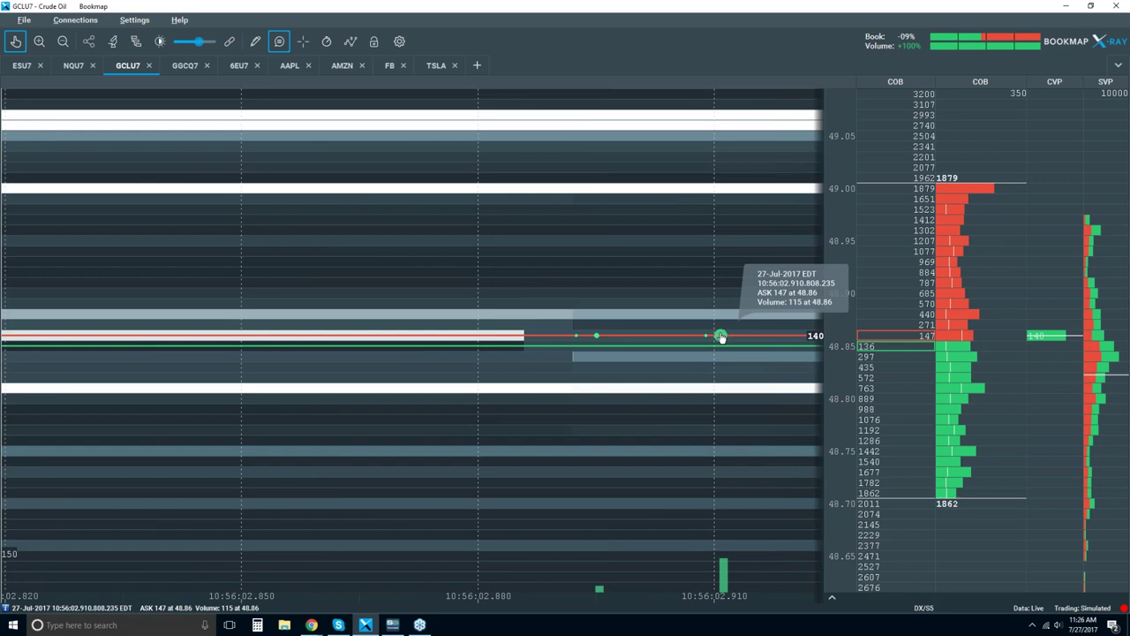
pyautogui.scroll(-5, 720, 338)
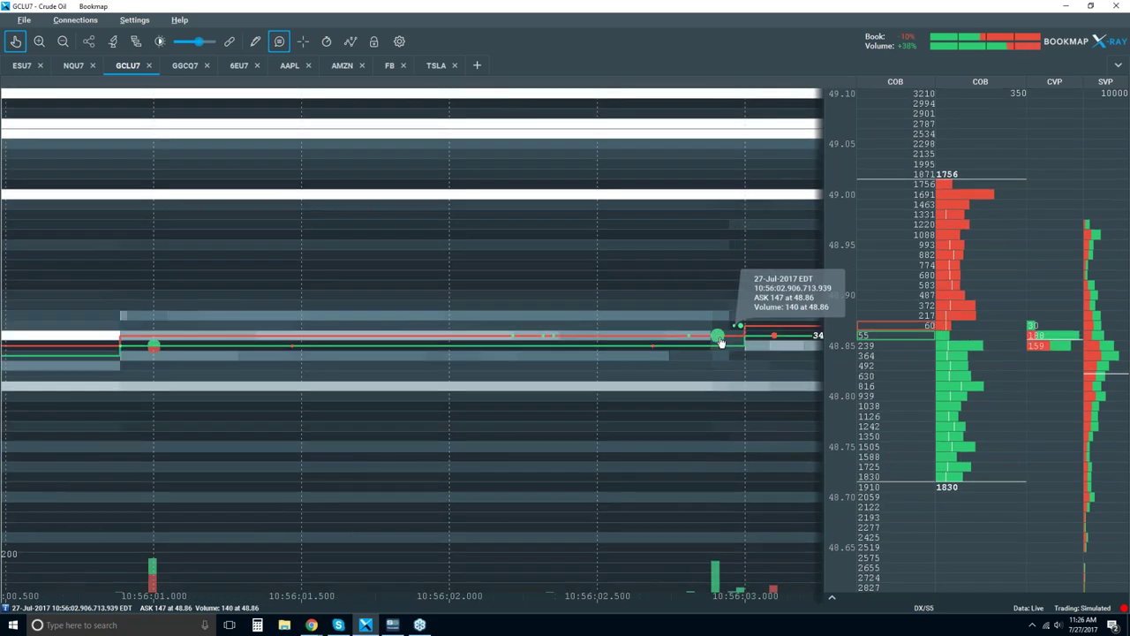
# - Widen the time range to about 10:44 to 10:58 and view the price rise following the absorbed 48.86 level
pyautogui.scroll(-10, 720, 340)
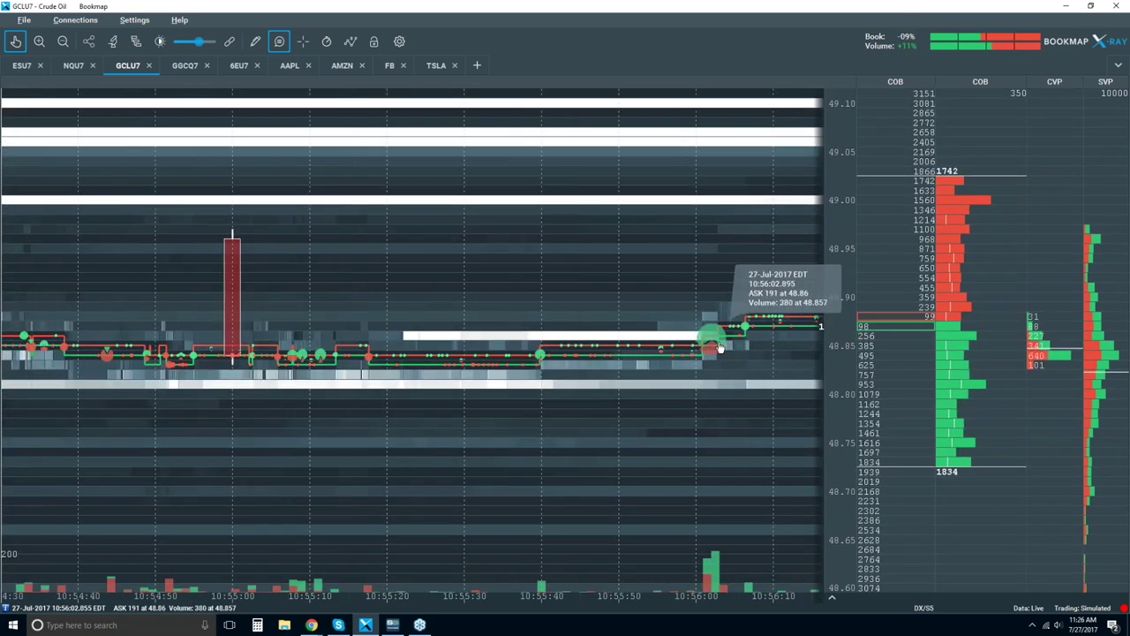
pyautogui.scroll(-6, 720, 347)
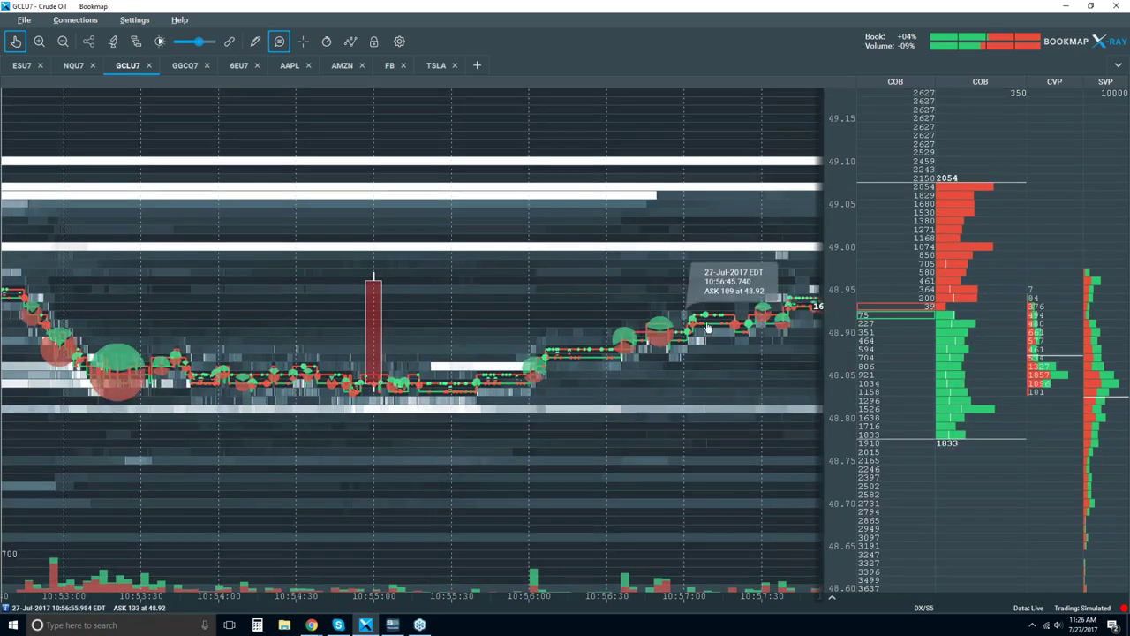
pyautogui.scroll(-3, 618, 314)
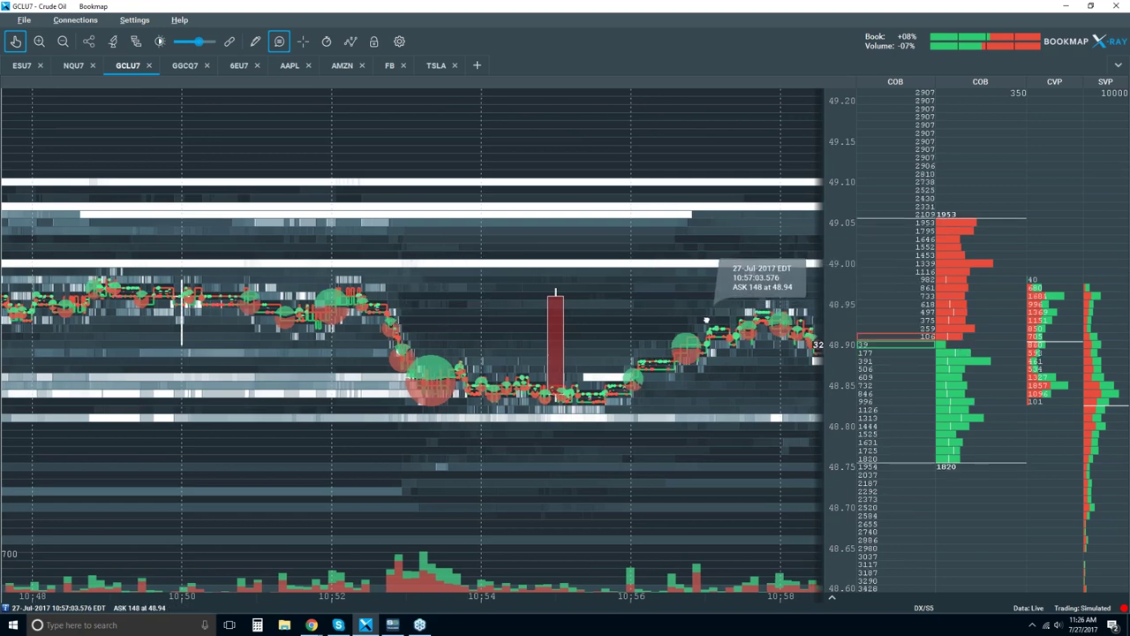
pyautogui.scroll(-2, 671, 327)
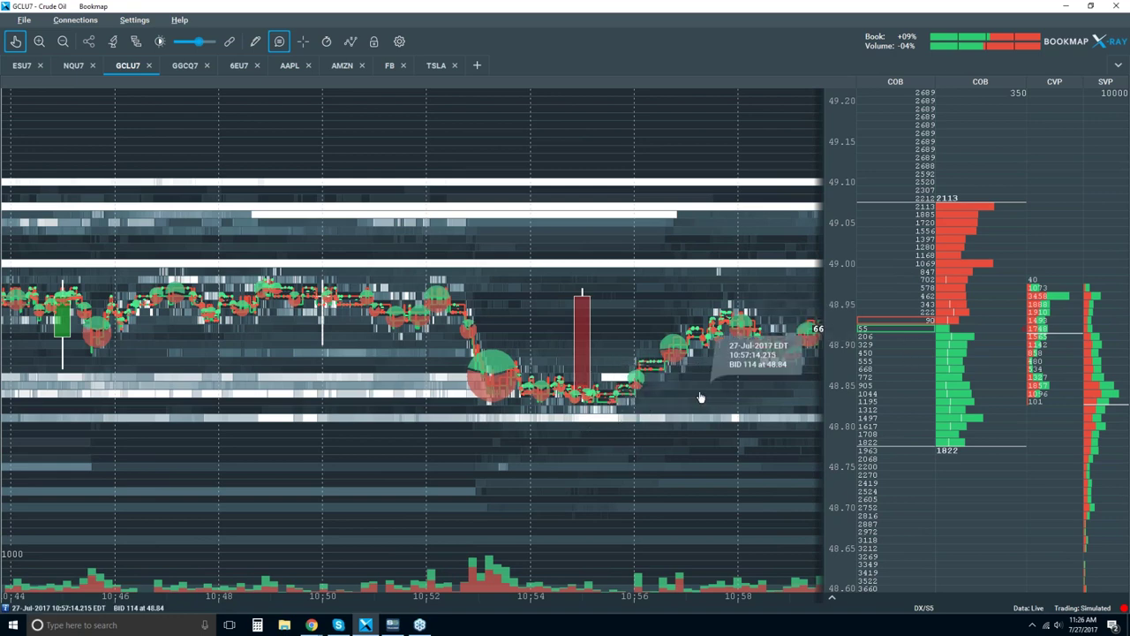
# - Return the crude oil chart to the live price and show the heatmap from about 11:02 to 11:27
pyautogui.click(13, 44)
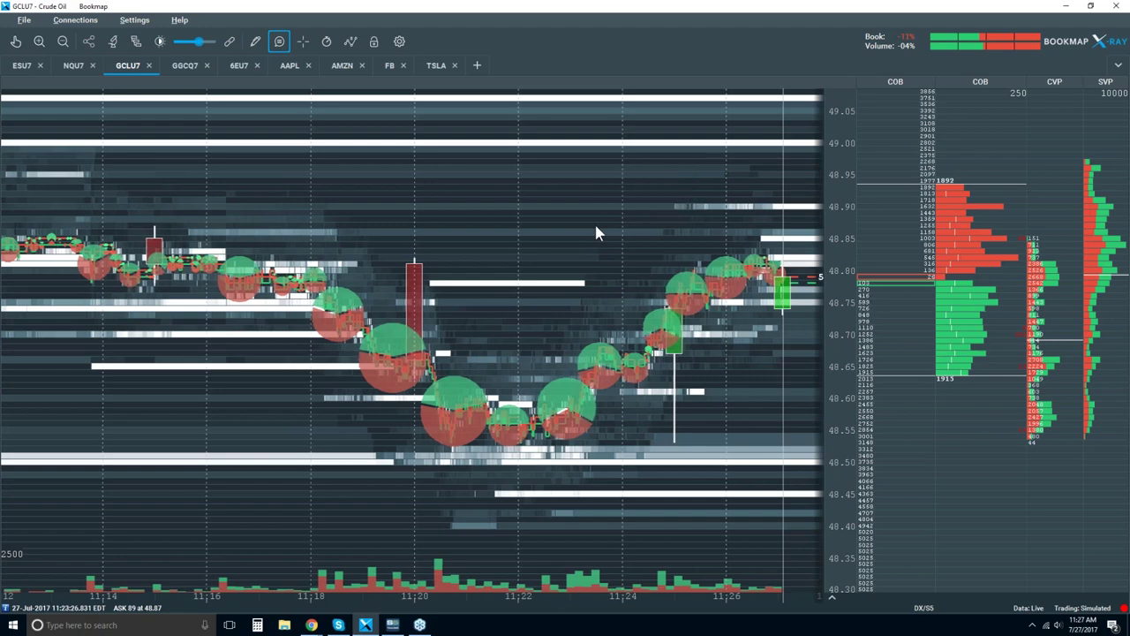
pyautogui.scroll(-2, 596, 229)
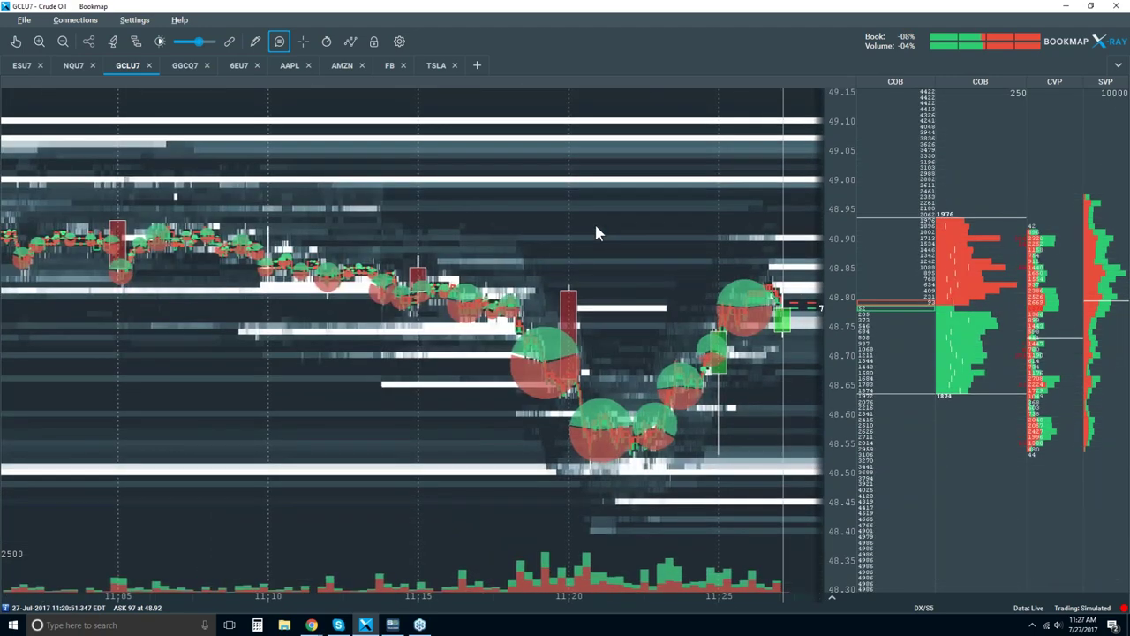
pyautogui.scroll(-1, 595, 226)
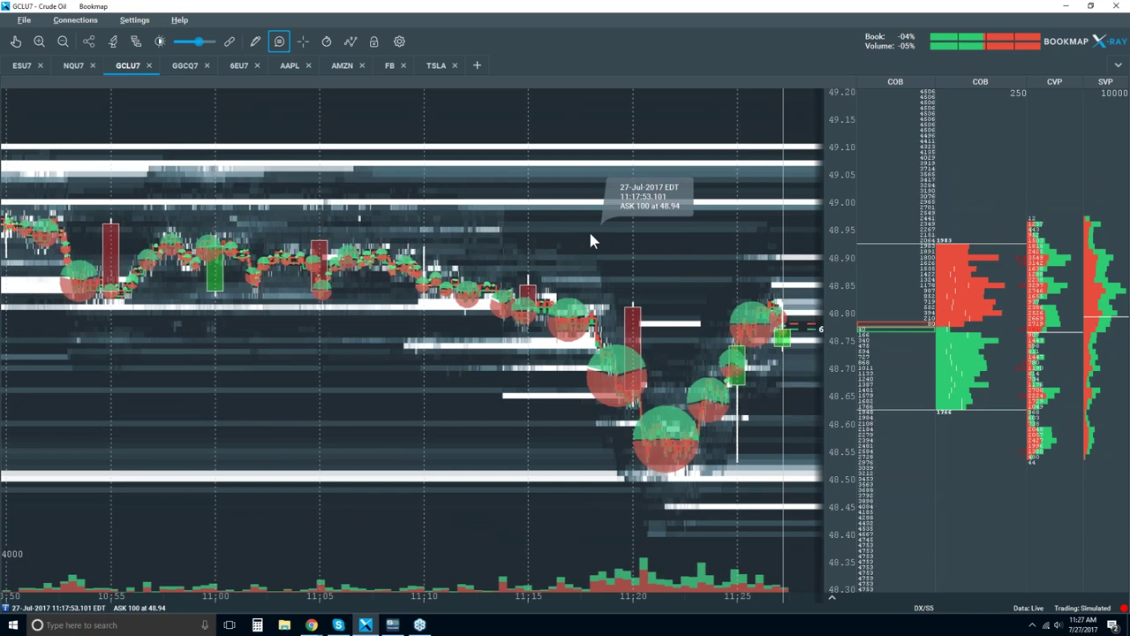
pyautogui.scroll(1, 591, 240)
pyautogui.scroll(1, 588, 228)
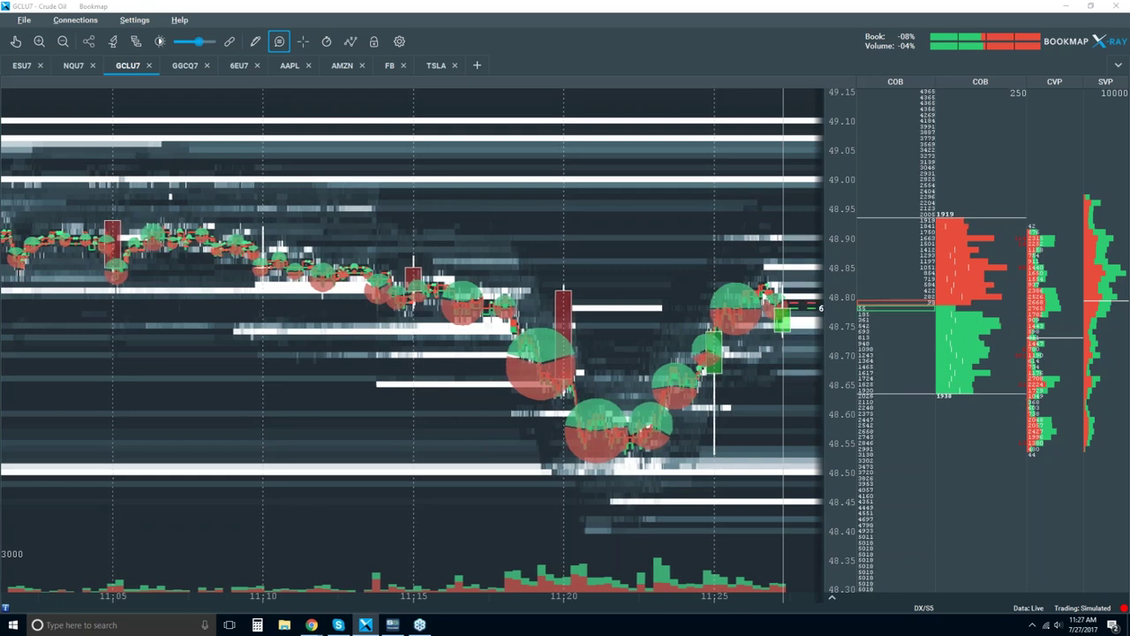
# - Make the volume dots smaller in the studies configuration and show the live crude oil chart from about 11:16 to 11:28
pyautogui.click(113, 42)
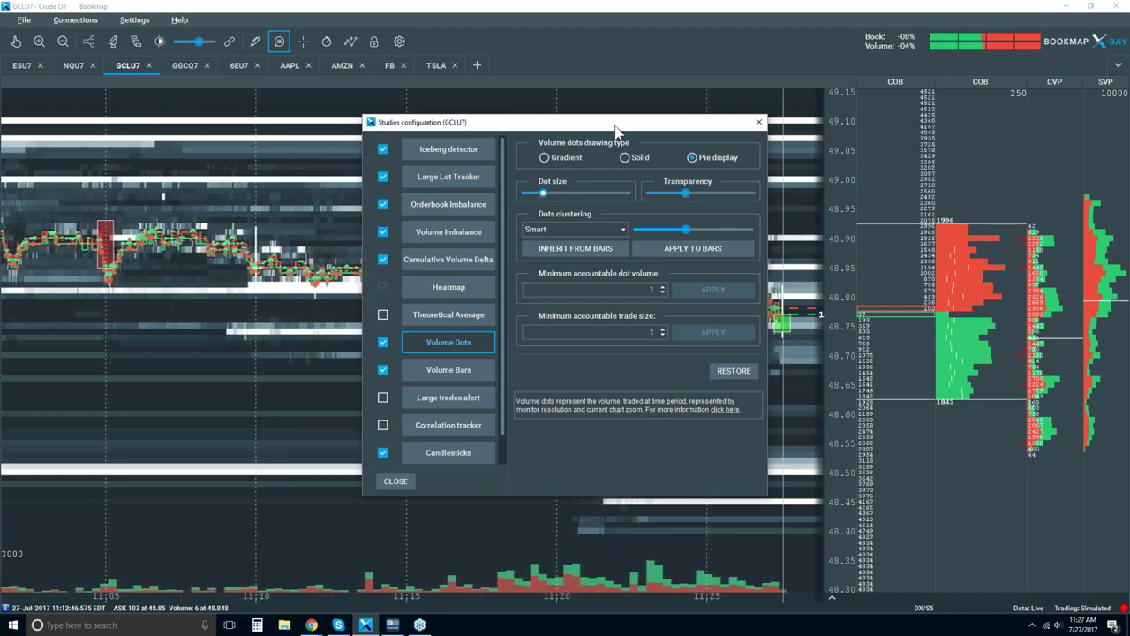
pyautogui.moveTo(612, 122); pyautogui.dragTo(507, 137)
pyautogui.click(654, 137)
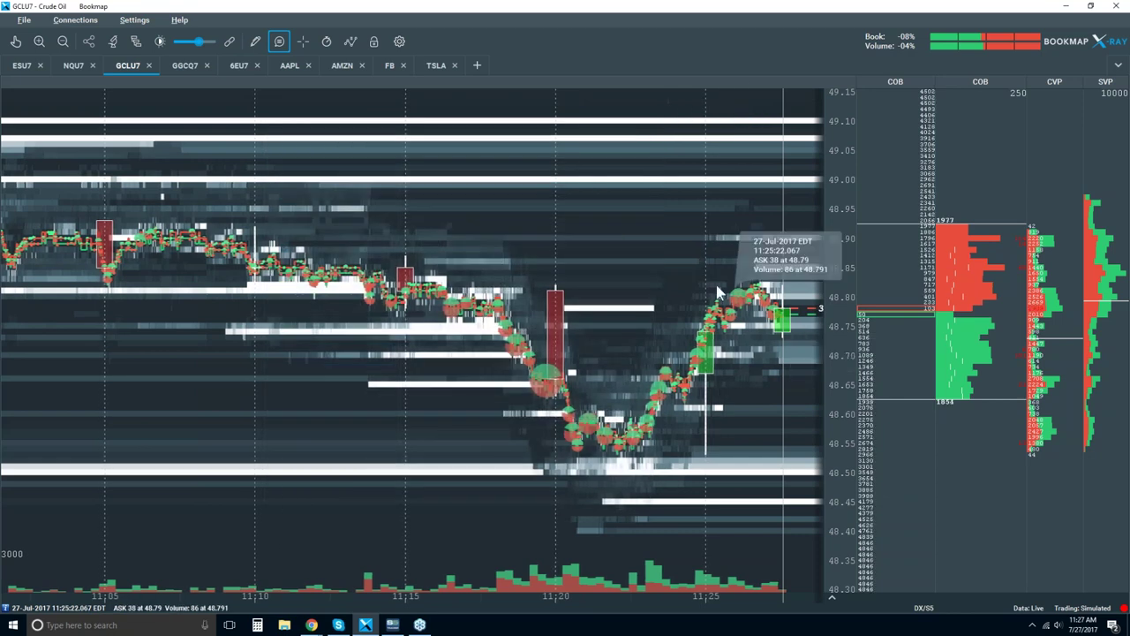
pyautogui.scroll(3, 718, 248)
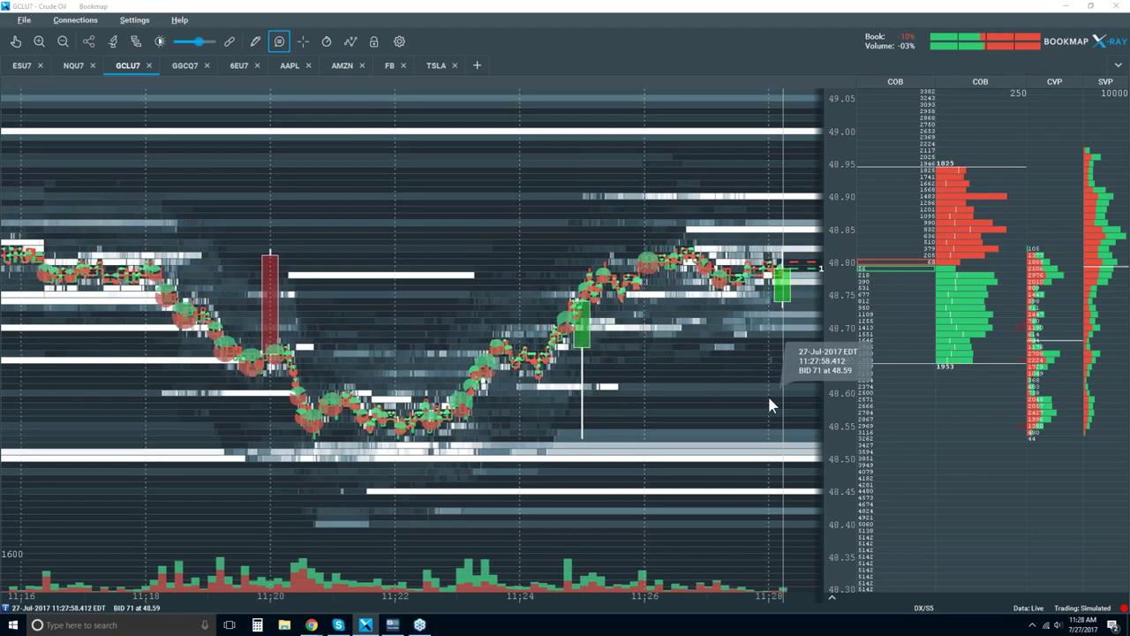
# - Switch the crude oil chart's CVP column from volume to time and sales
pyautogui.scroll(8, 750, 335)
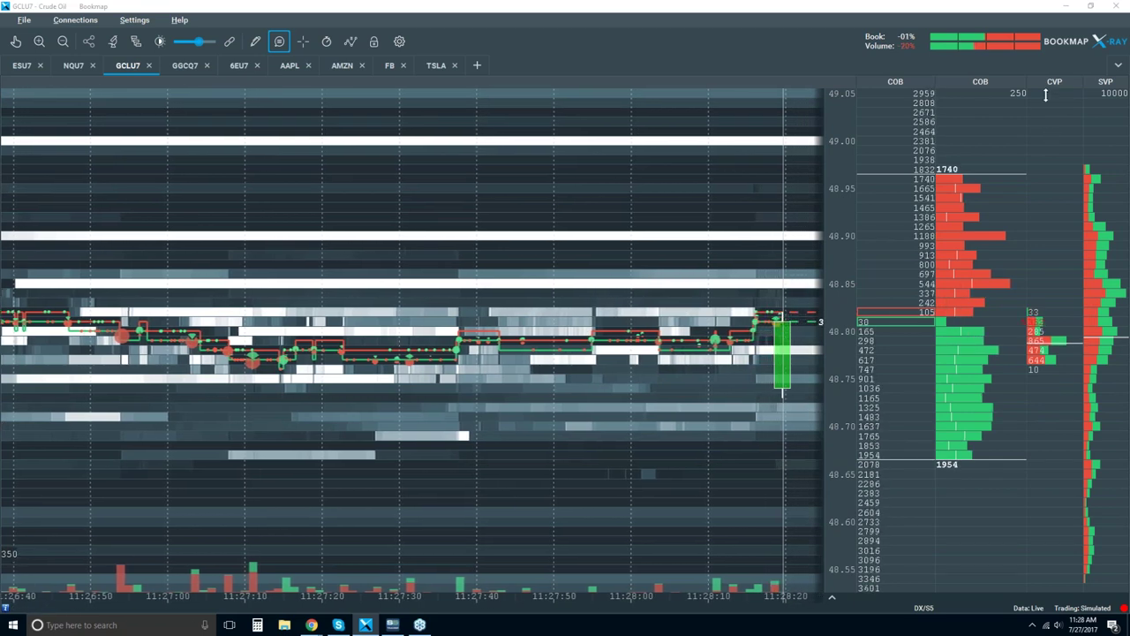
pyautogui.rightClick(1044, 124)
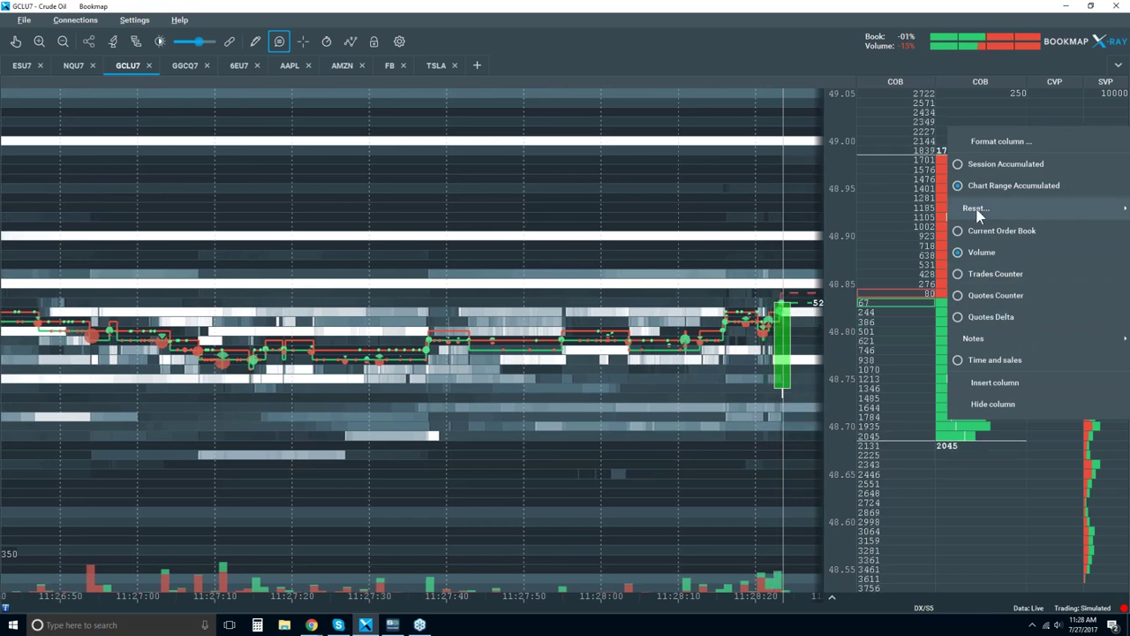
pyautogui.click(972, 256)
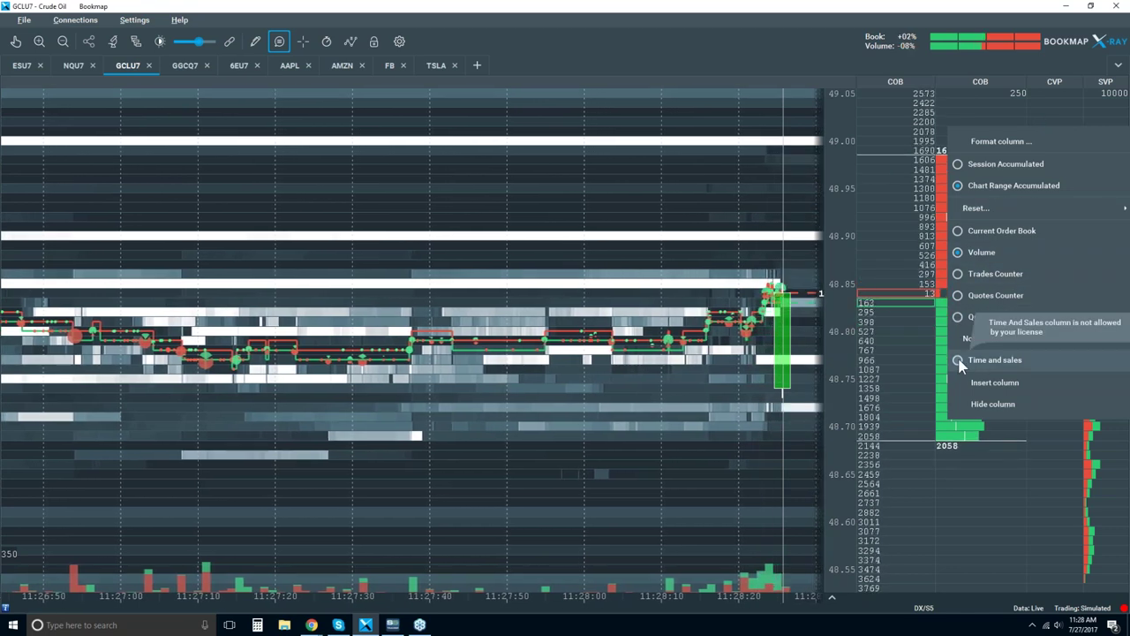
pyautogui.click(959, 361)
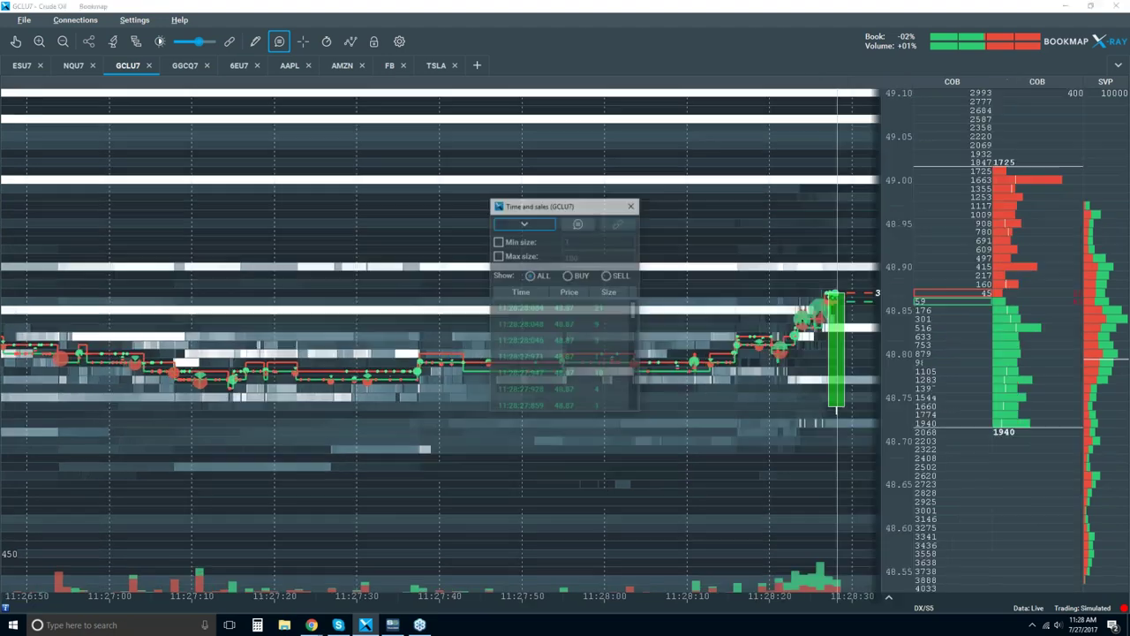
# - Enlarge the floating time and sales window, place it over the order book columns, and close it to dock it back as a column
pyautogui.moveTo(594, 208); pyautogui.dragTo(683, 182)
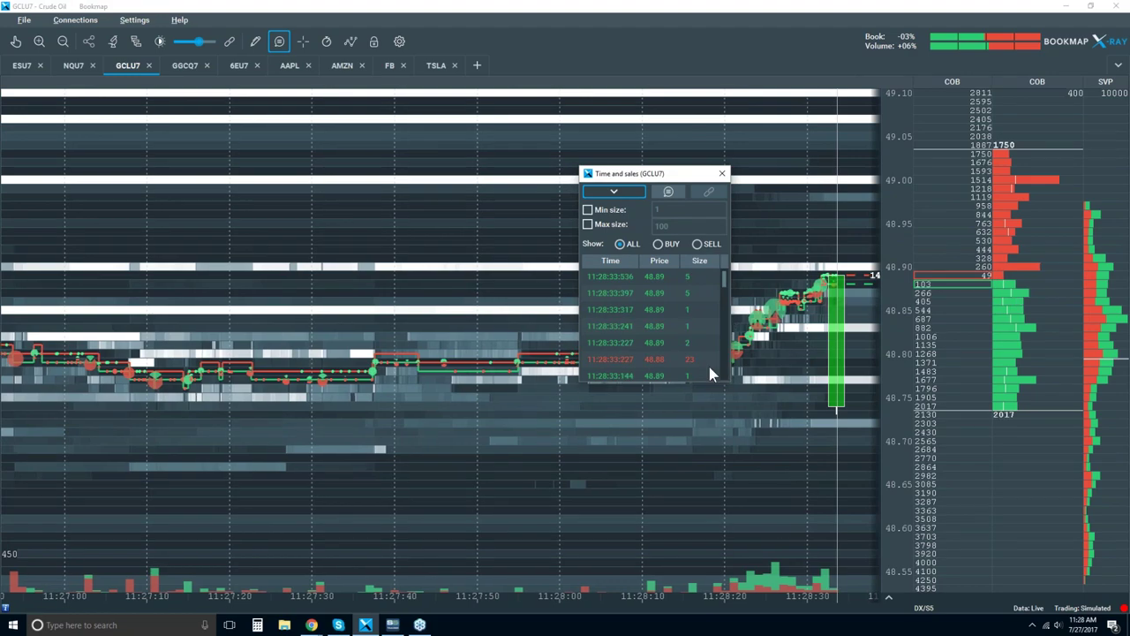
pyautogui.moveTo(699, 382); pyautogui.dragTo(698, 560)
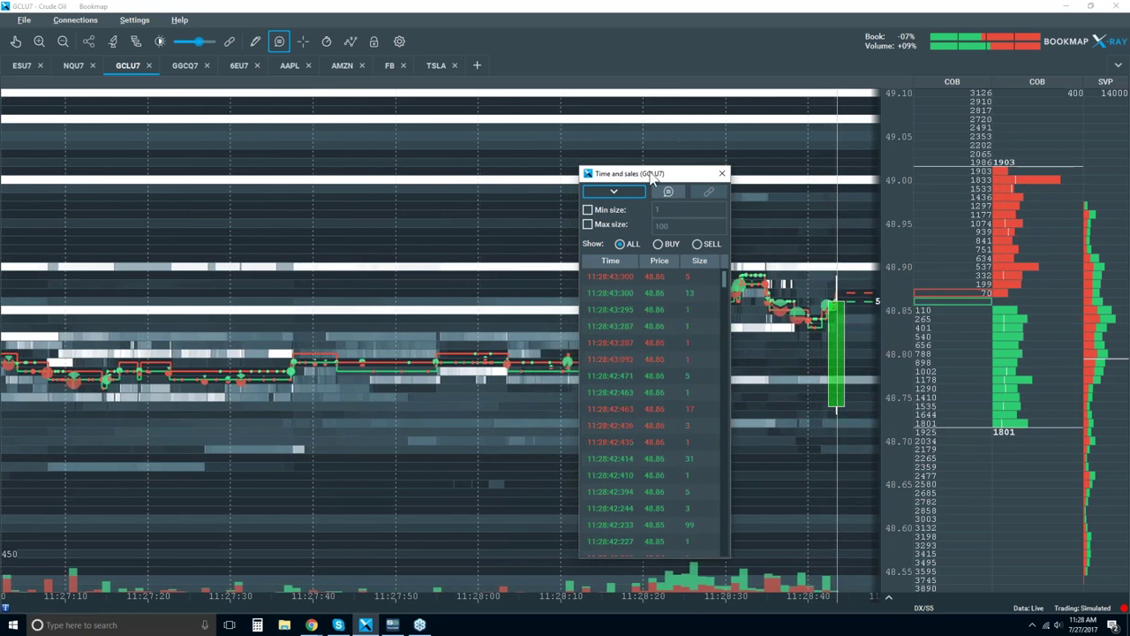
pyautogui.moveTo(663, 176); pyautogui.dragTo(995, 158)
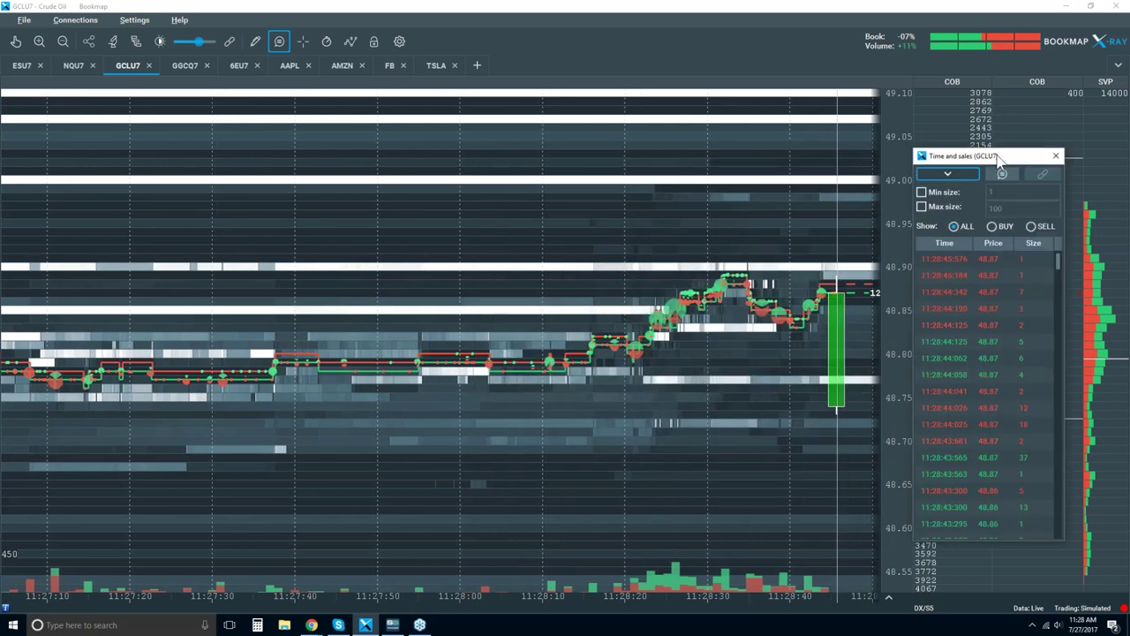
pyautogui.moveTo(830, 289)
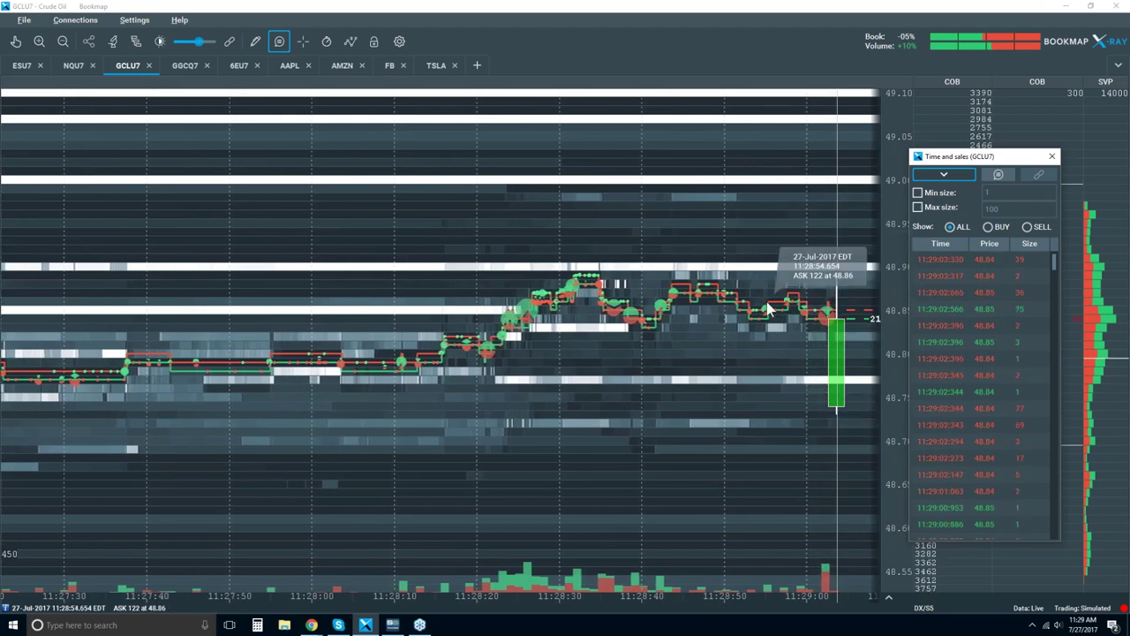
pyautogui.click(1051, 157)
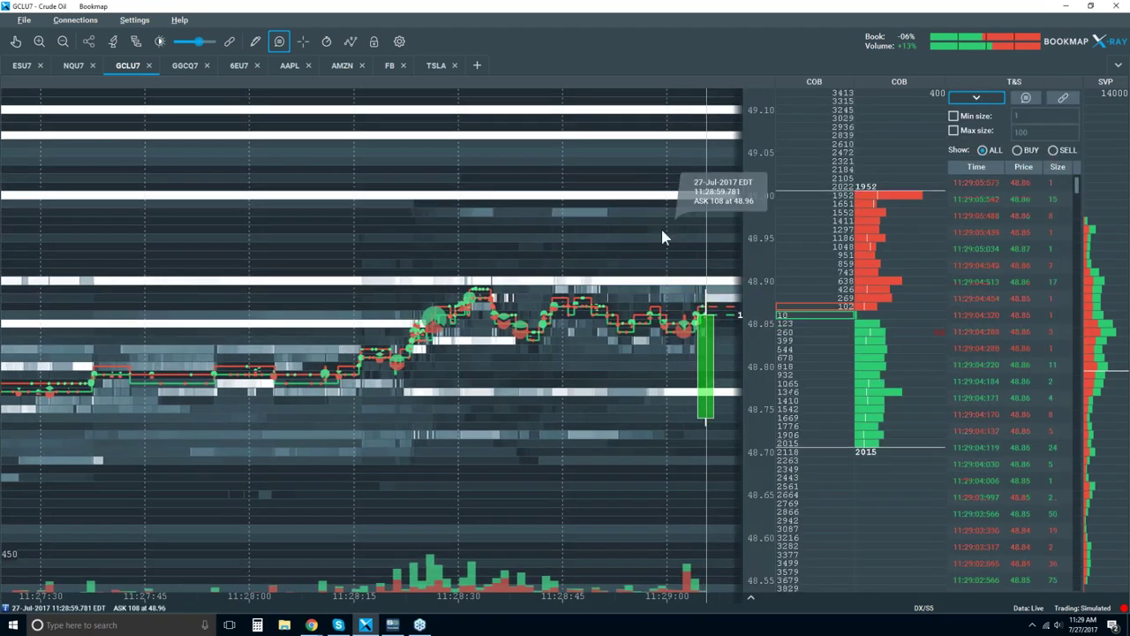
# - Set the time and sales column back to volume and narrow the volume and order book columns to give the chart more width
pyautogui.scroll(-3, 633, 217)
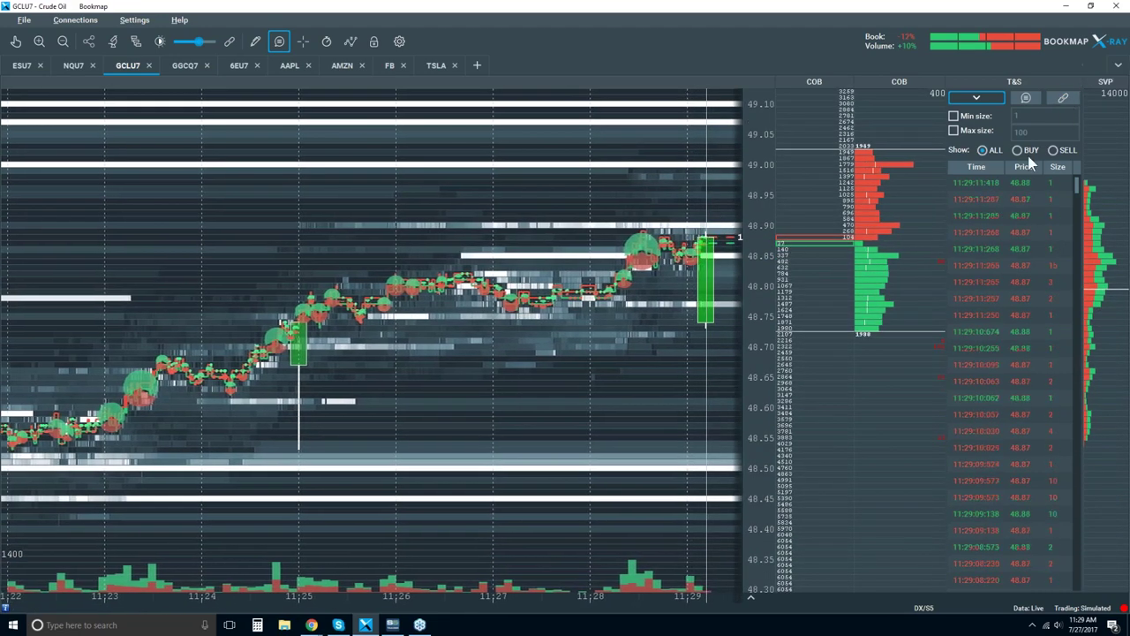
pyautogui.rightClick(1000, 228)
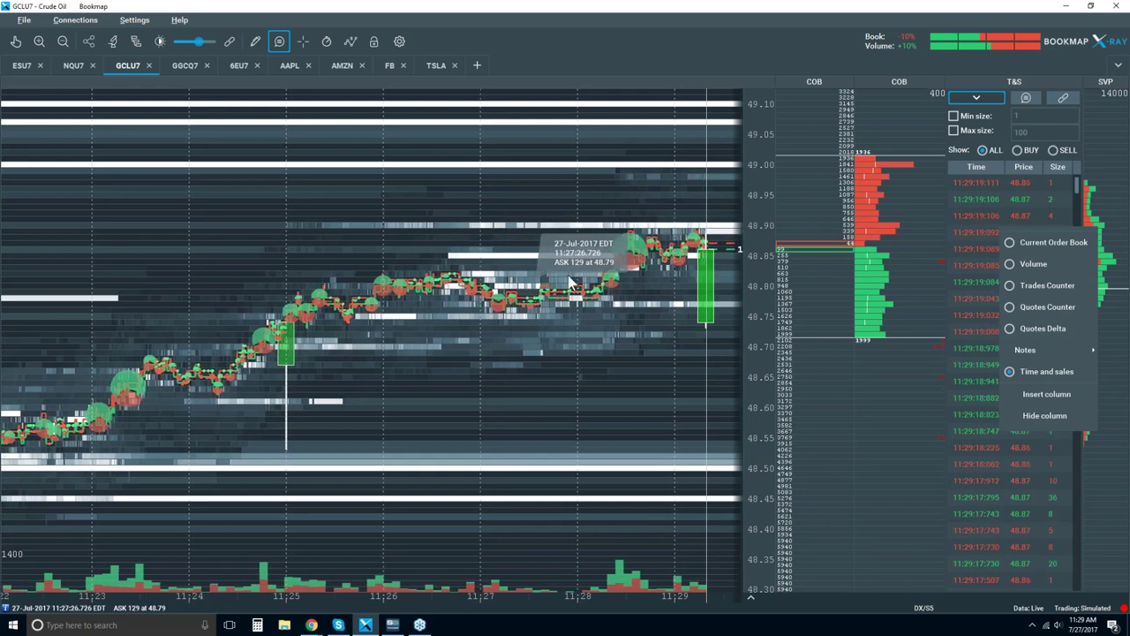
pyautogui.click(1025, 264)
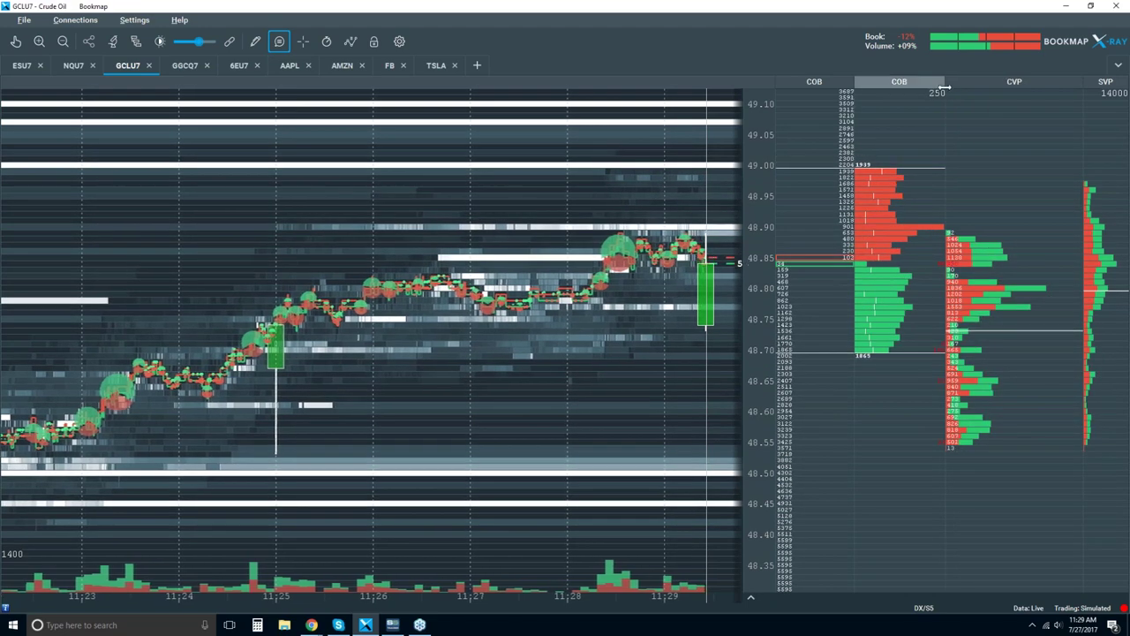
pyautogui.moveTo(946, 88); pyautogui.dragTo(1031, 91)
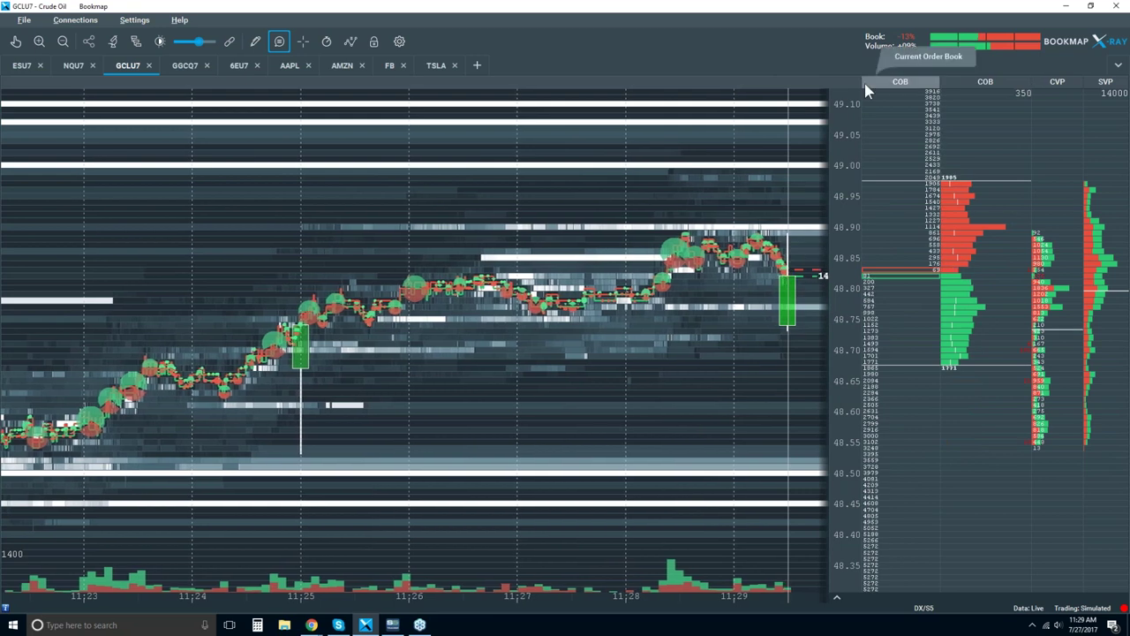
pyautogui.moveTo(879, 89); pyautogui.dragTo(992, 89)
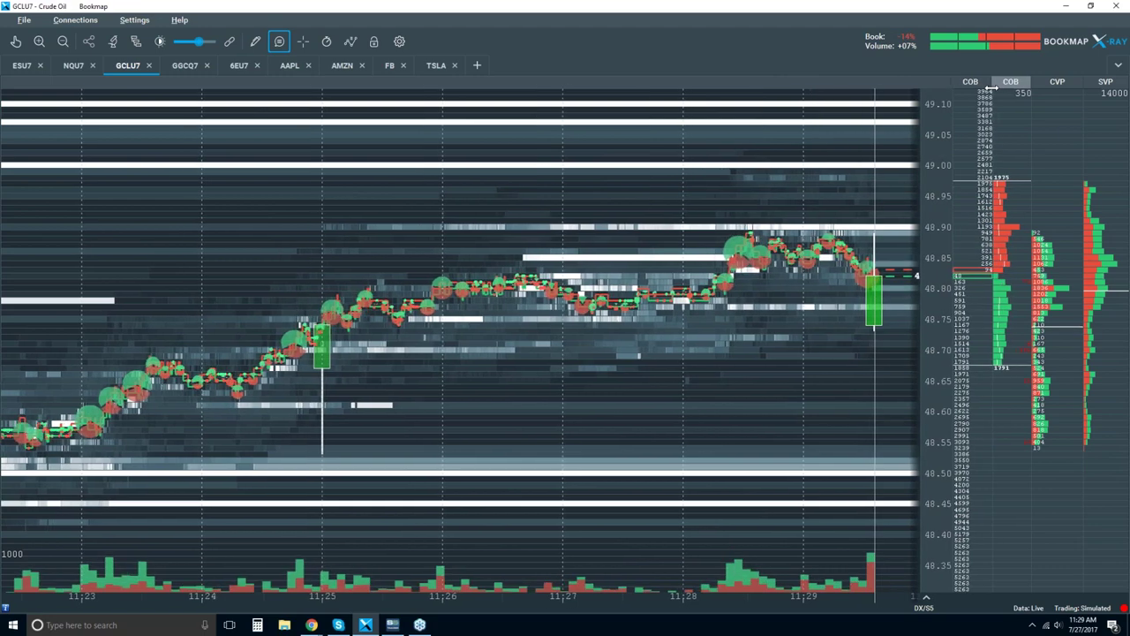
# - Show the crude oil chart from about 11:12 to 11:30 and turn off the data tooltip that follows the pointer
pyautogui.scroll(3, 830, 176)
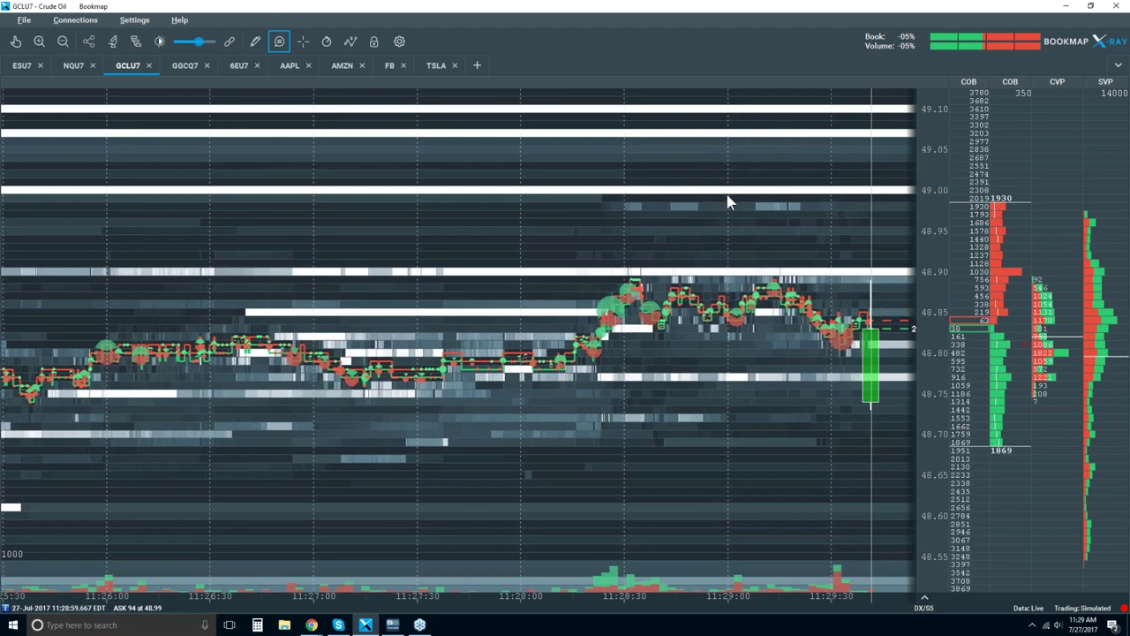
pyautogui.scroll(-3, 728, 202)
pyautogui.scroll(-3, 728, 203)
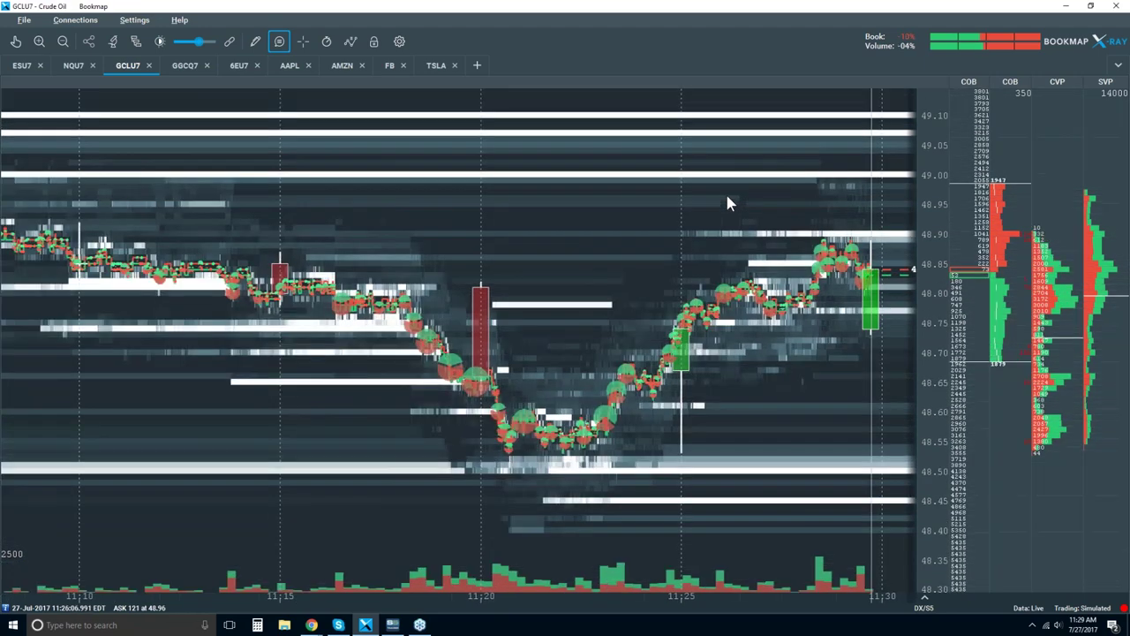
pyautogui.scroll(-1, 727, 202)
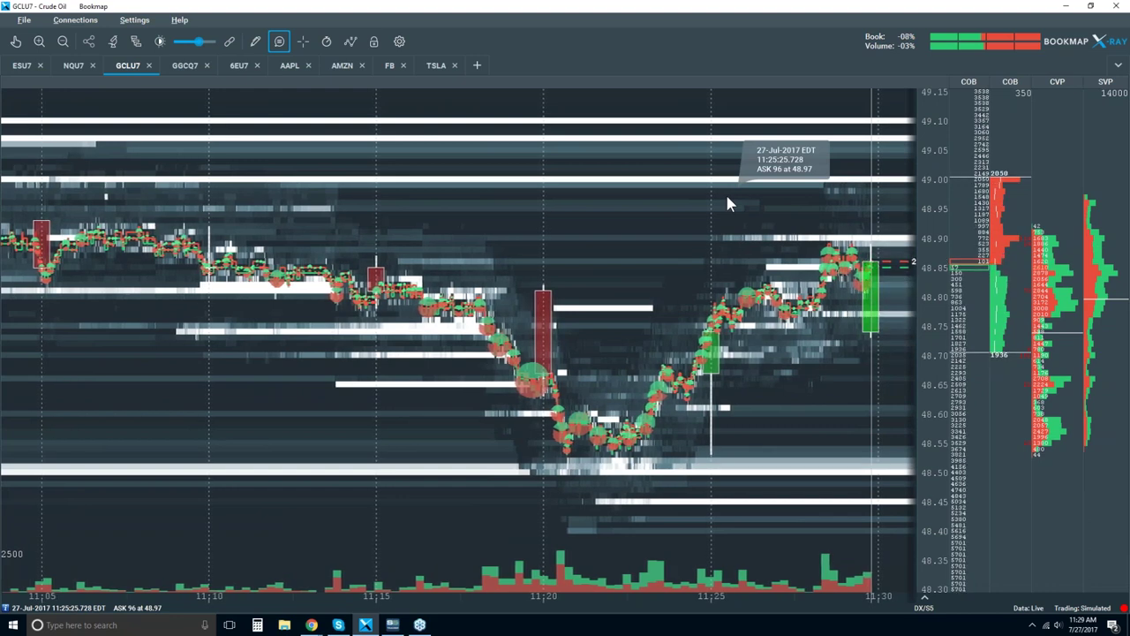
pyautogui.scroll(2, 727, 202)
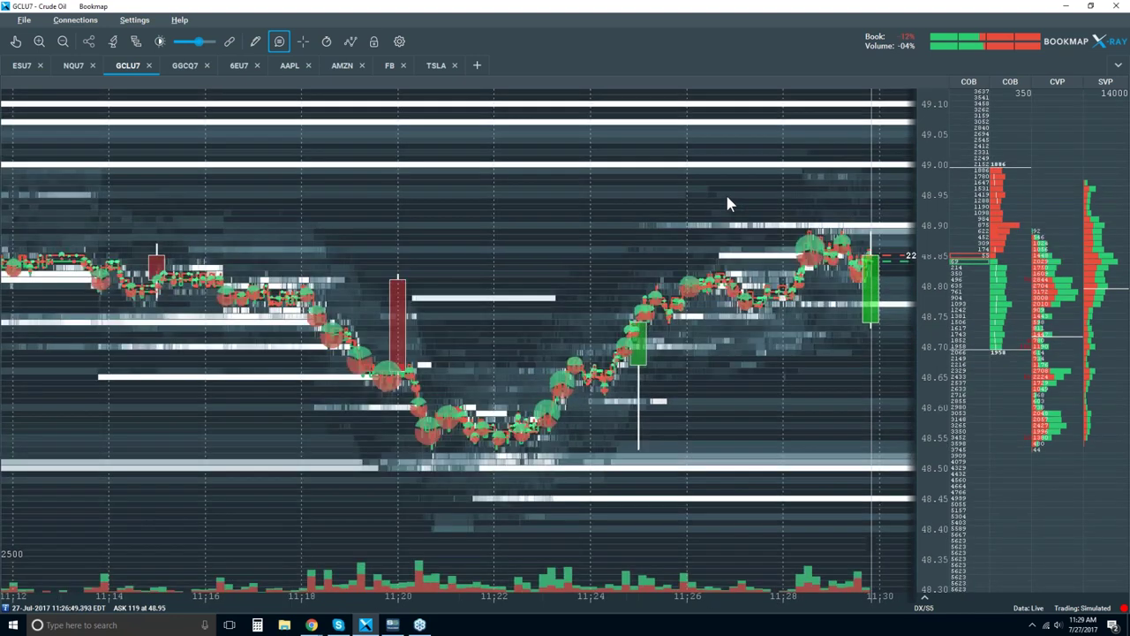
pyautogui.click(280, 42)
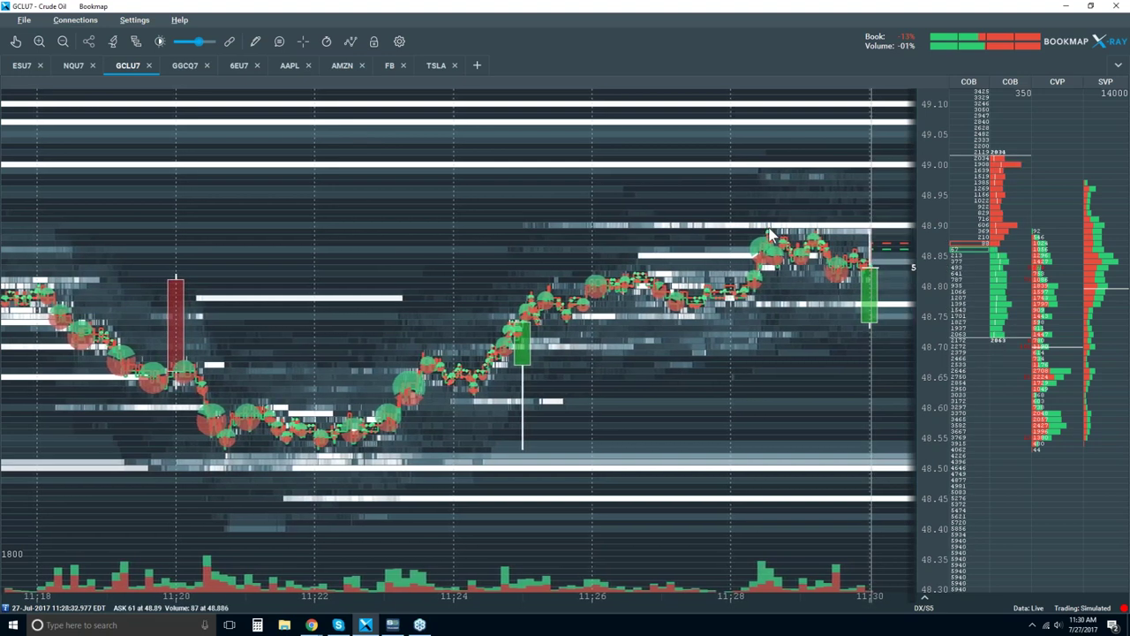
# - Turn off the candlestick bars on the crude oil chart, viewed from about 11:22 to 11:30
pyautogui.scroll(3, 751, 247)
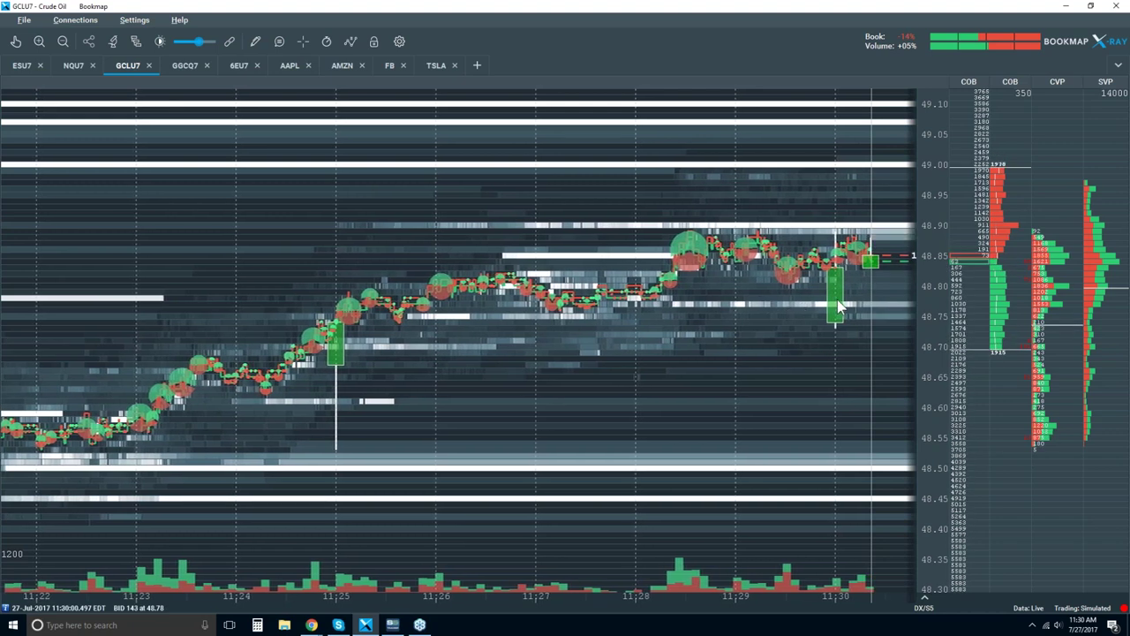
pyautogui.click(351, 41)
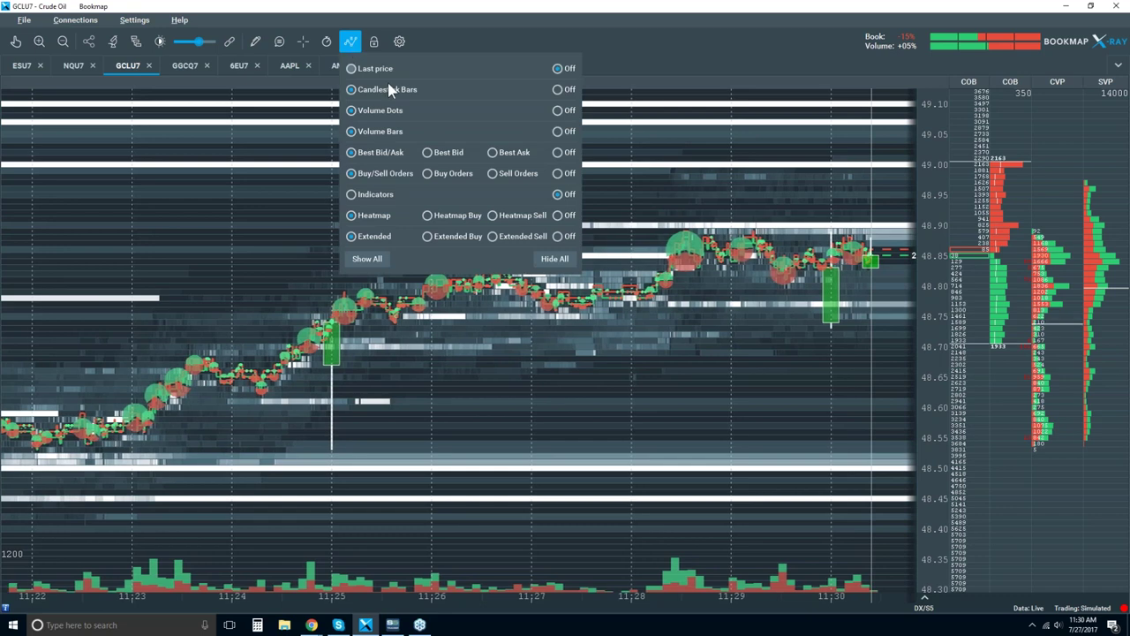
pyautogui.click(559, 92)
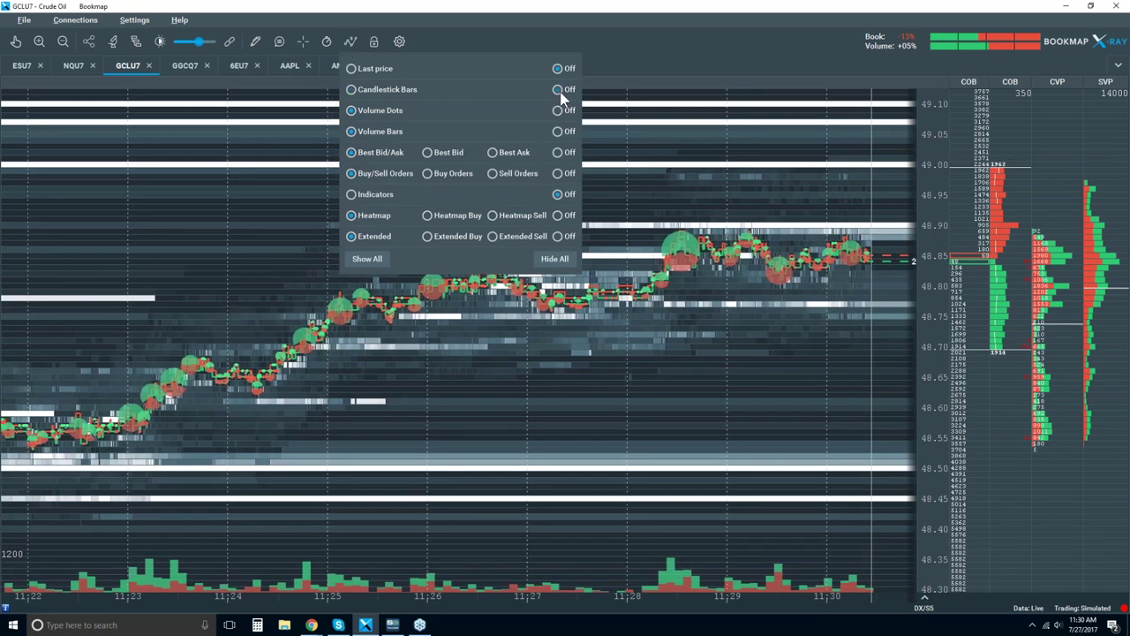
pyautogui.click(776, 112)
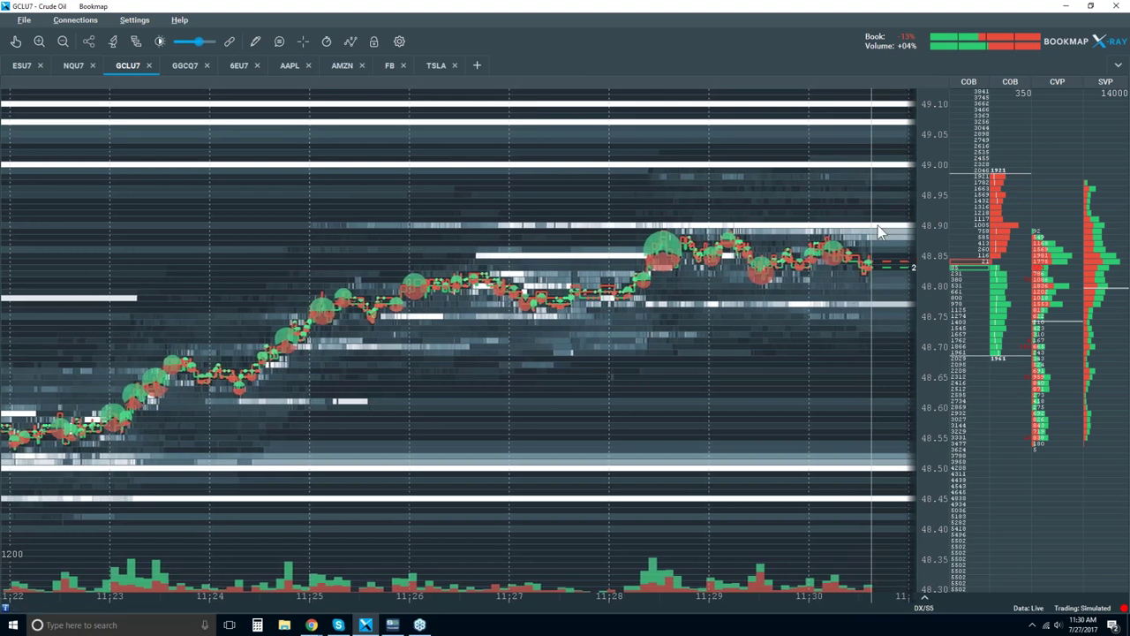
# - Narrow the live crude oil chart to about 11:30:00 to 11:31:20 and examine the sell trades near 48.82
pyautogui.scroll(2, 865, 226)
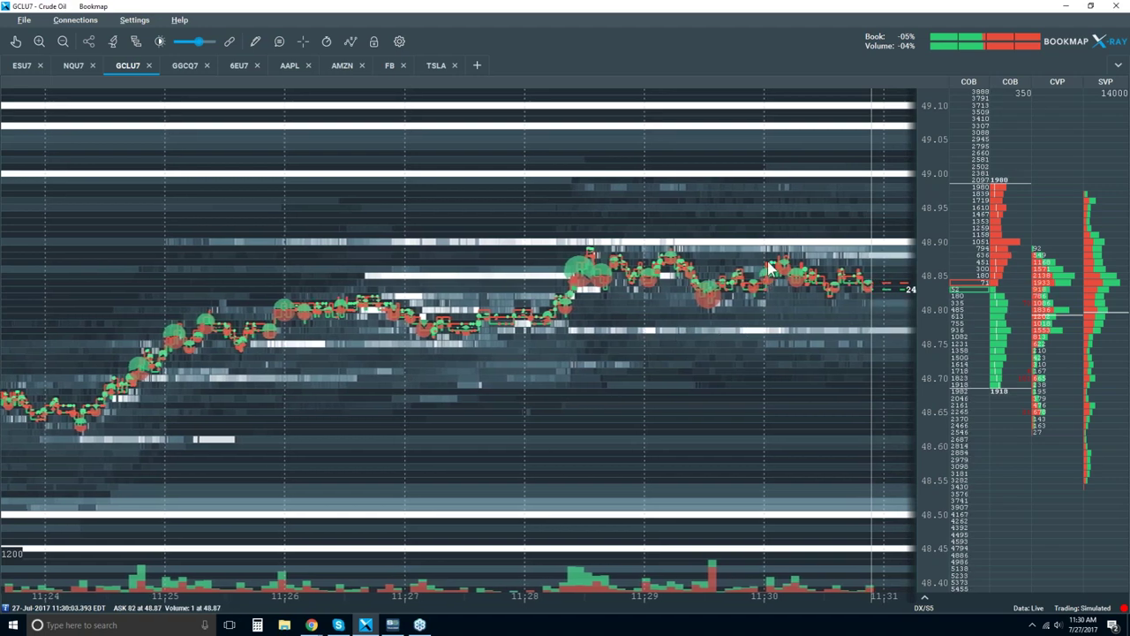
pyautogui.scroll(3, 770, 264)
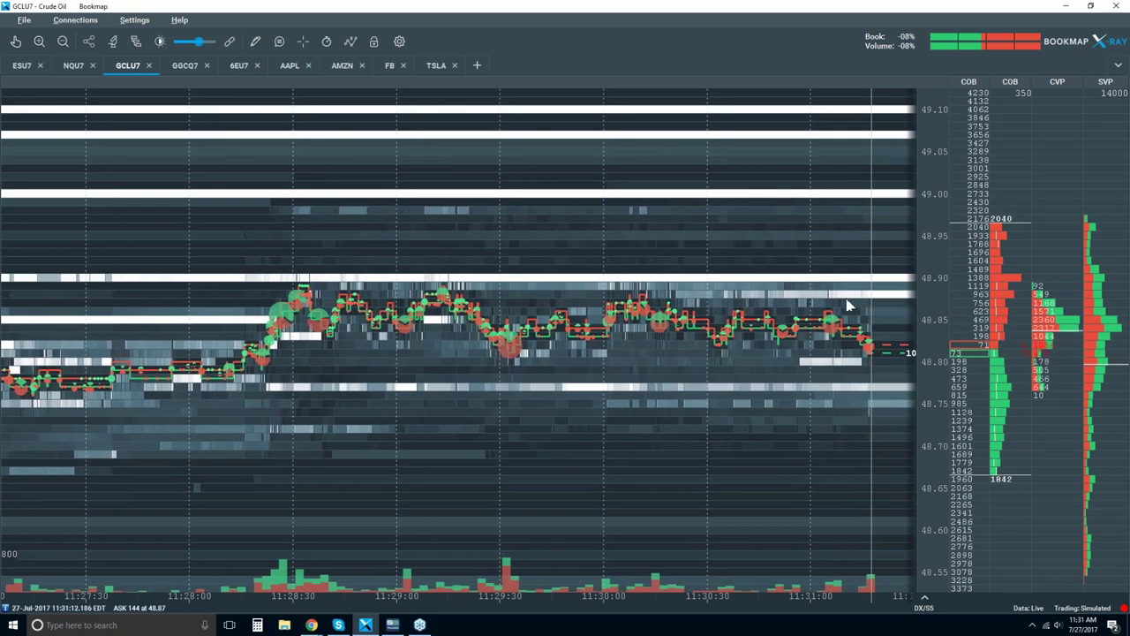
pyautogui.scroll(2, 845, 303)
pyautogui.scroll(2, 846, 303)
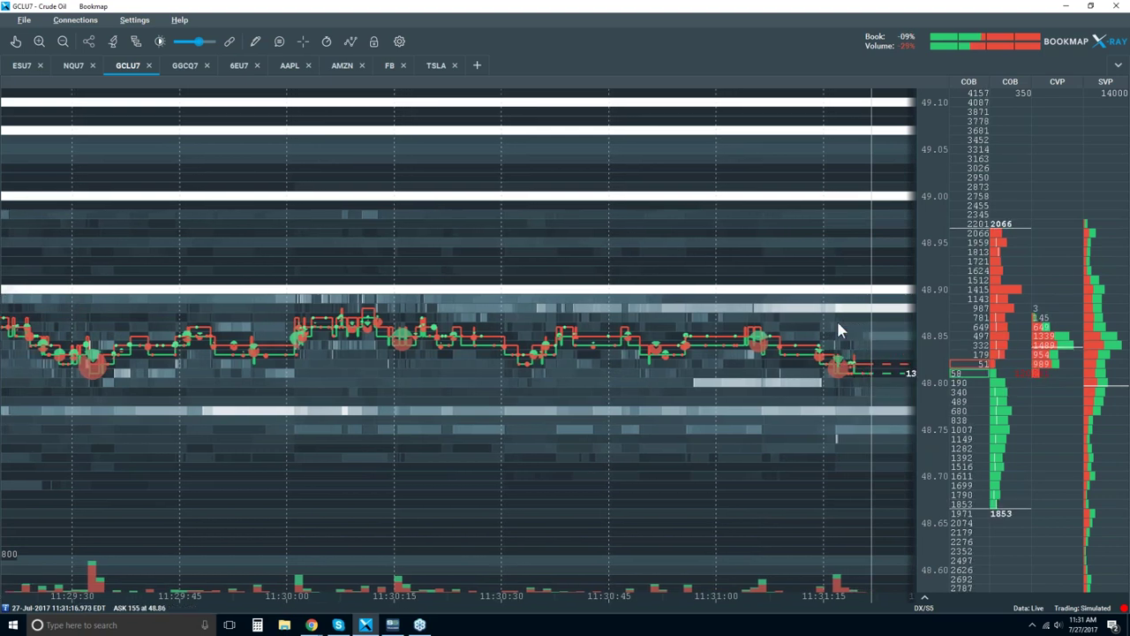
pyautogui.scroll(2, 836, 318)
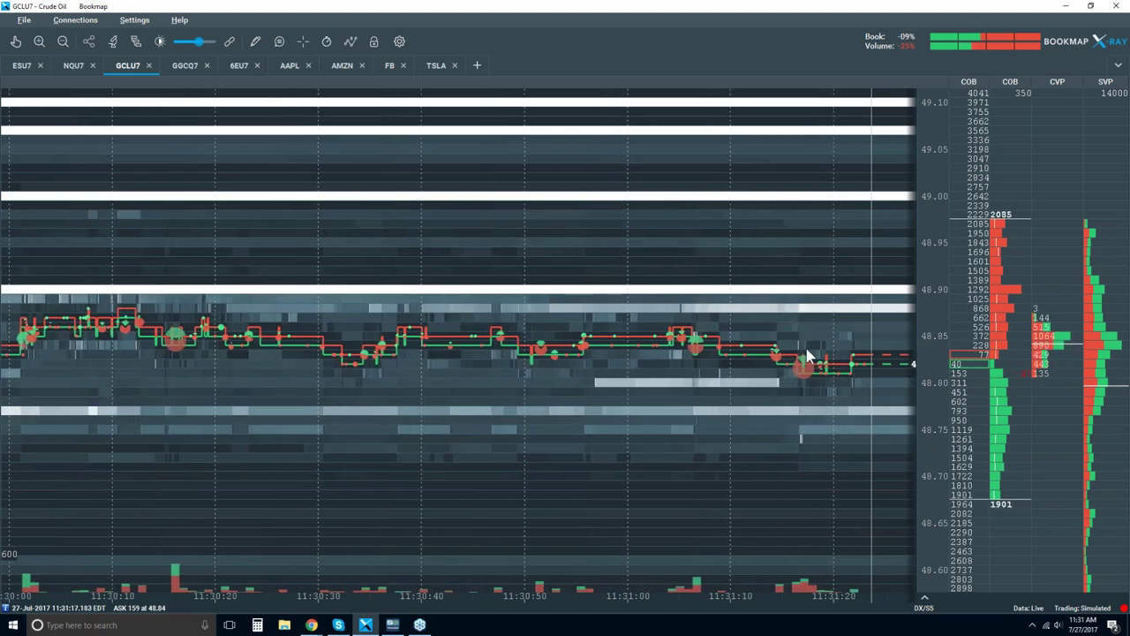
# - Examine the live bid/ask lines and volume dots beneath the 48.90 sell liquidity at several time ranges between about 11:28 and 11:34
pyautogui.scroll(-4, 798, 328)
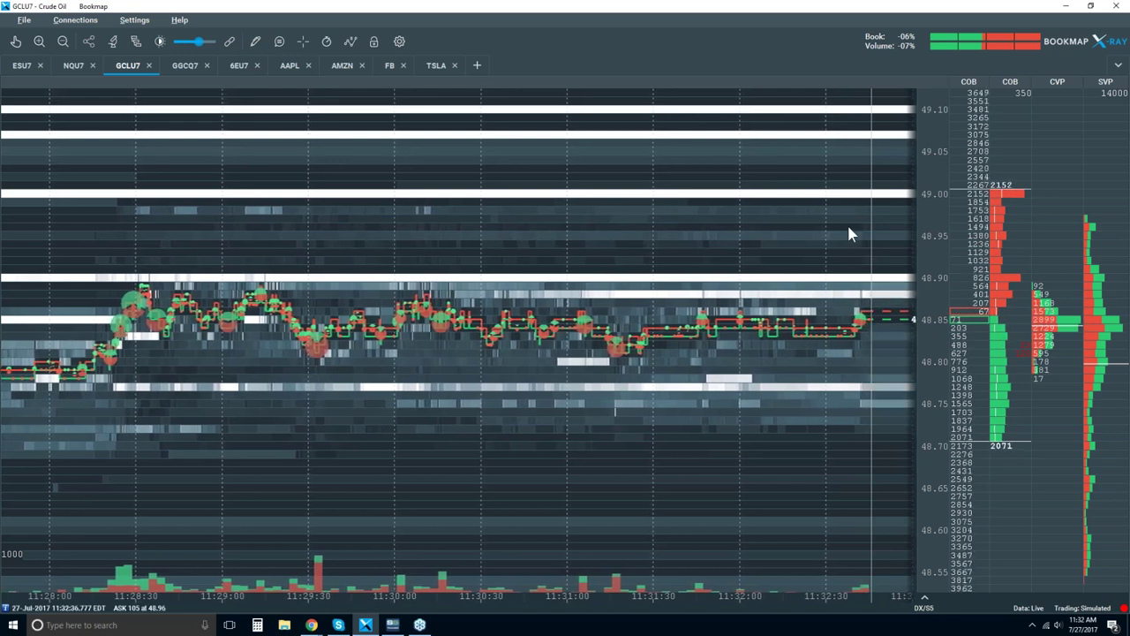
pyautogui.scroll(2, 853, 248)
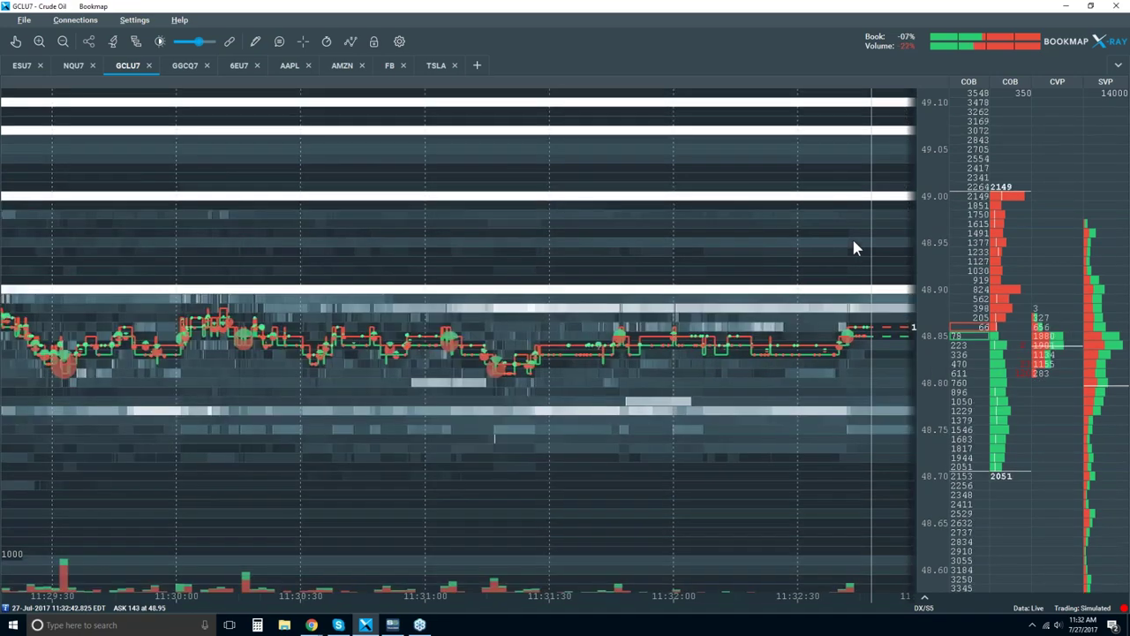
pyautogui.scroll(1, 853, 246)
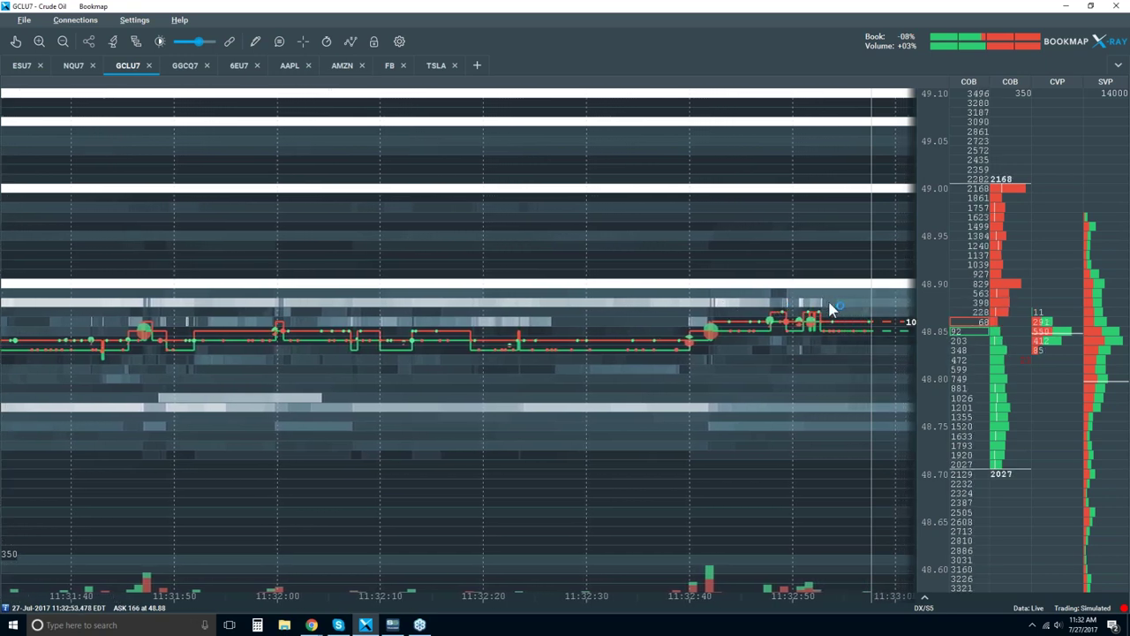
pyautogui.scroll(-3, 830, 309)
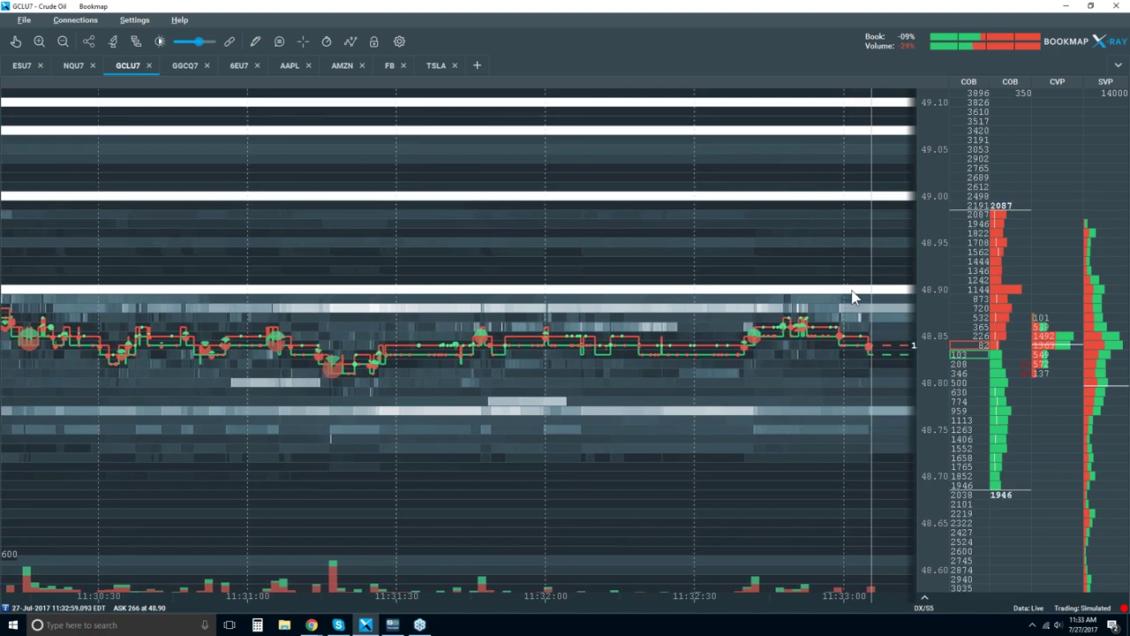
pyautogui.scroll(-2, 852, 297)
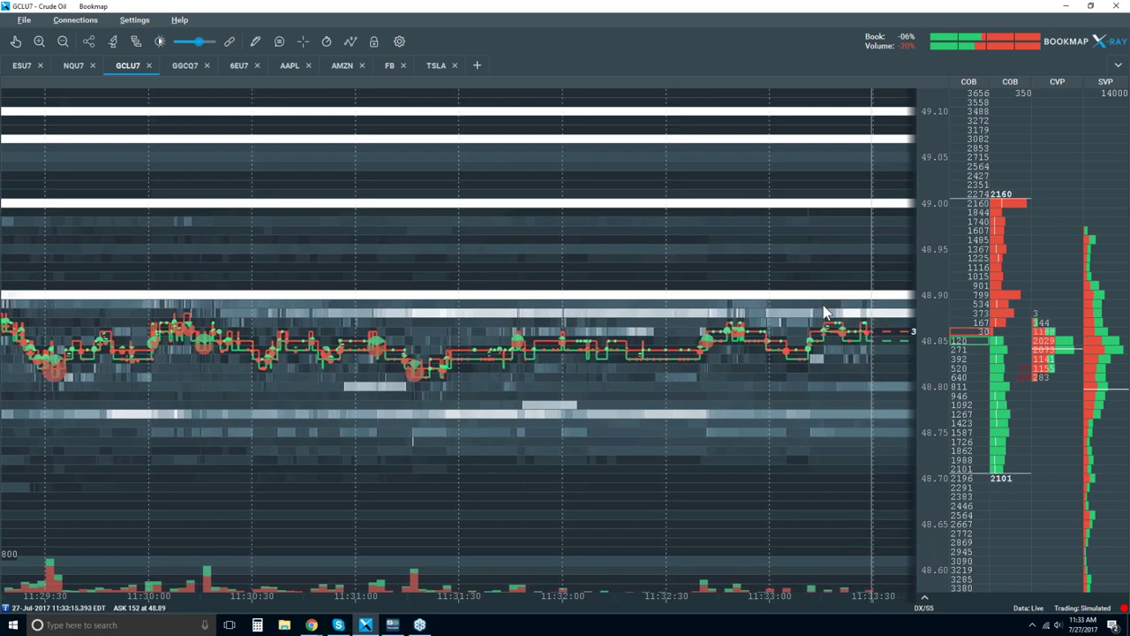
pyautogui.scroll(-2, 825, 311)
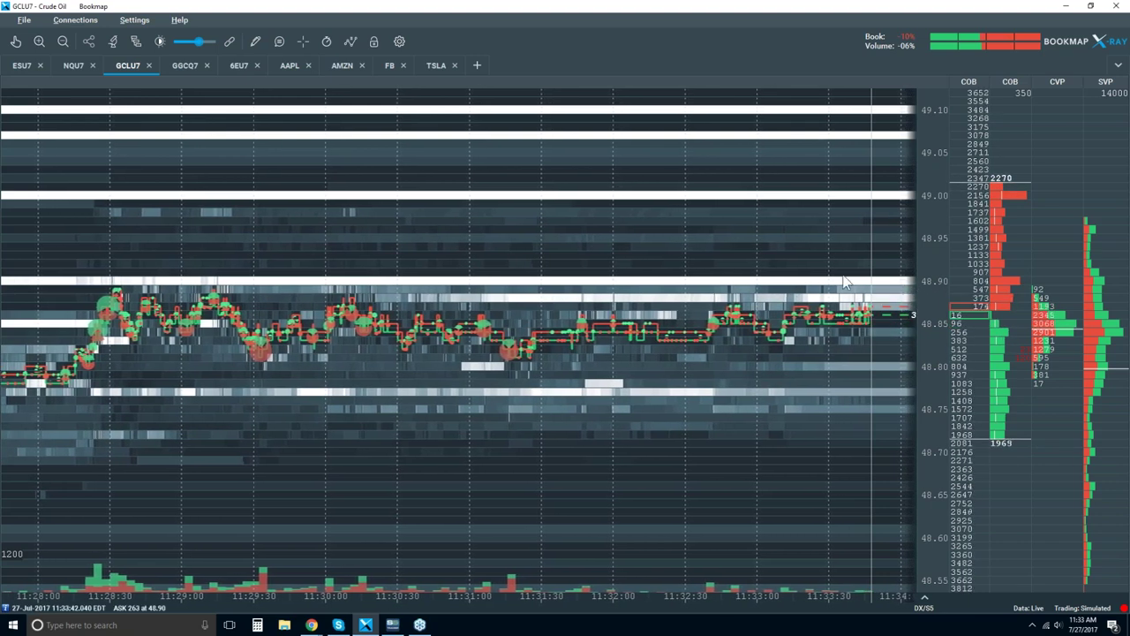
pyautogui.scroll(3, 843, 281)
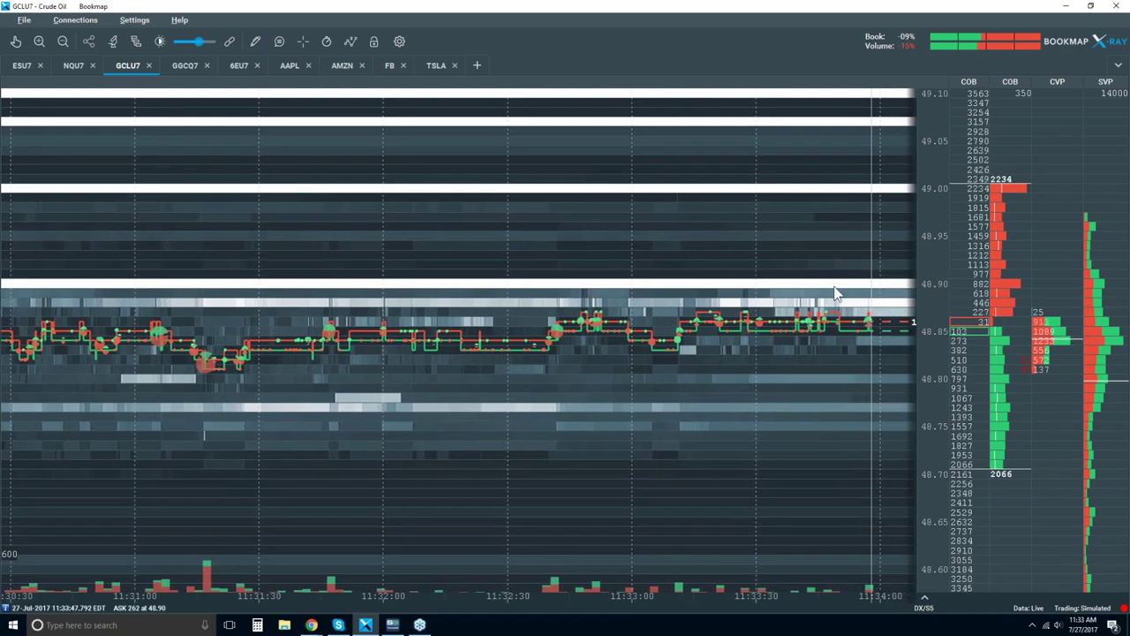
pyautogui.scroll(-3, 835, 293)
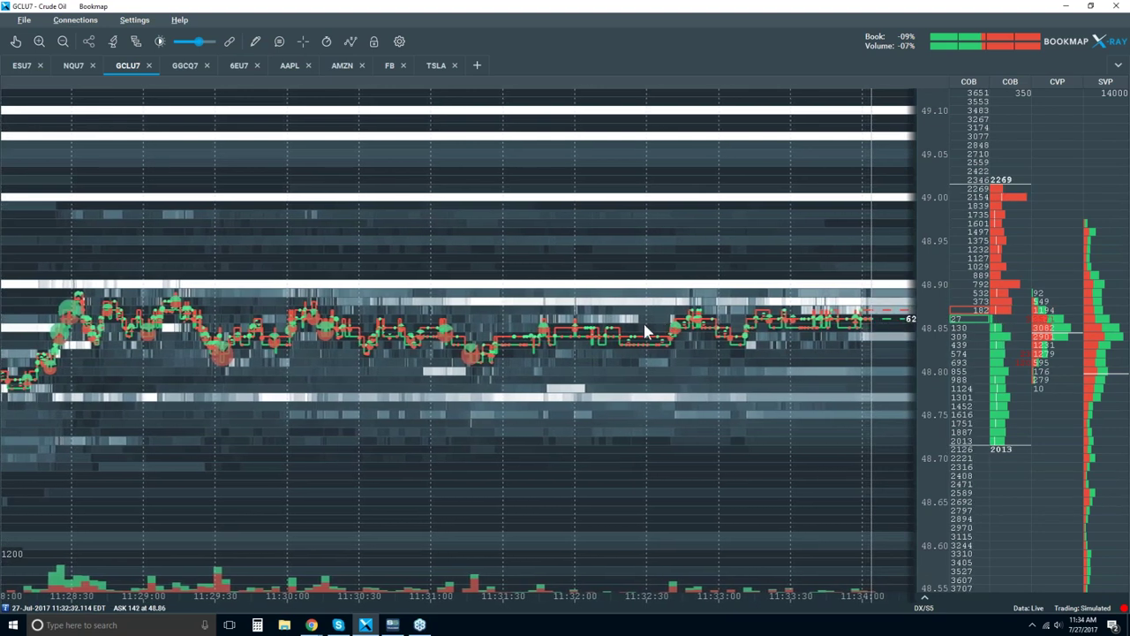
# - Turn on the data tooltip and examine the breakout trades and sell liquidity from 48.90 to 49.00 at about 11:35
pyautogui.scroll(3, 481, 324)
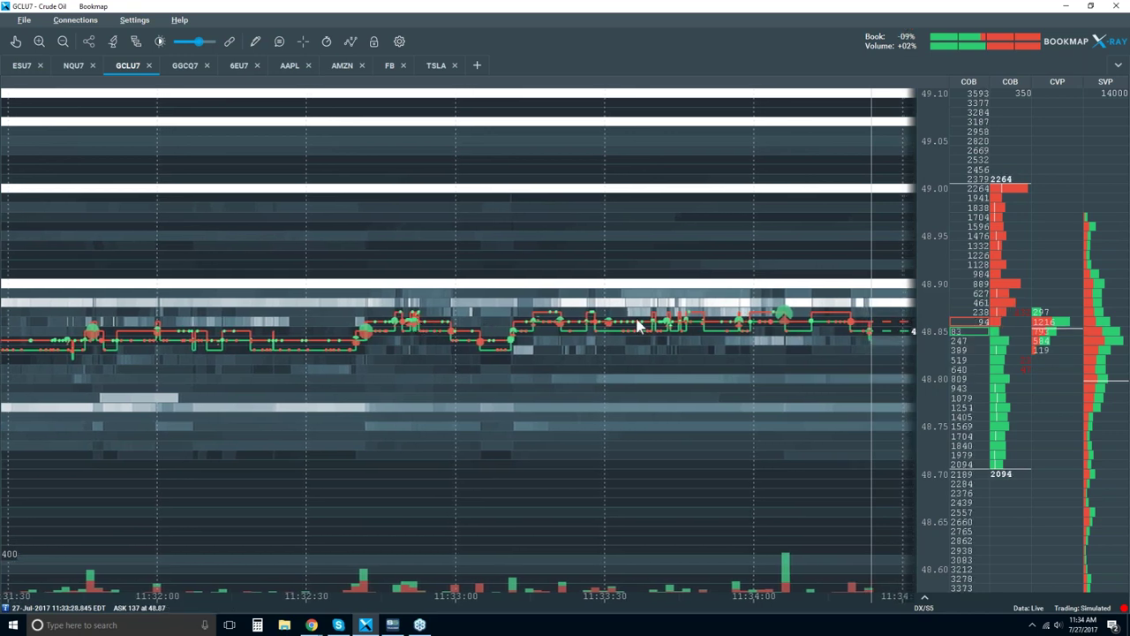
pyautogui.click(280, 43)
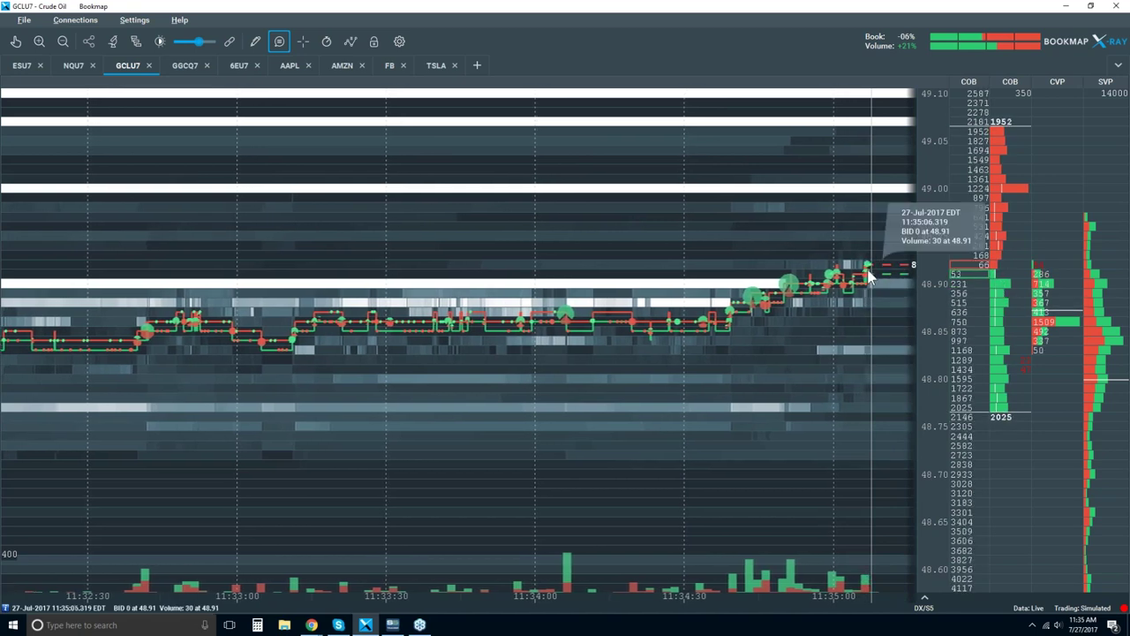
pyautogui.scroll(1, 882, 185)
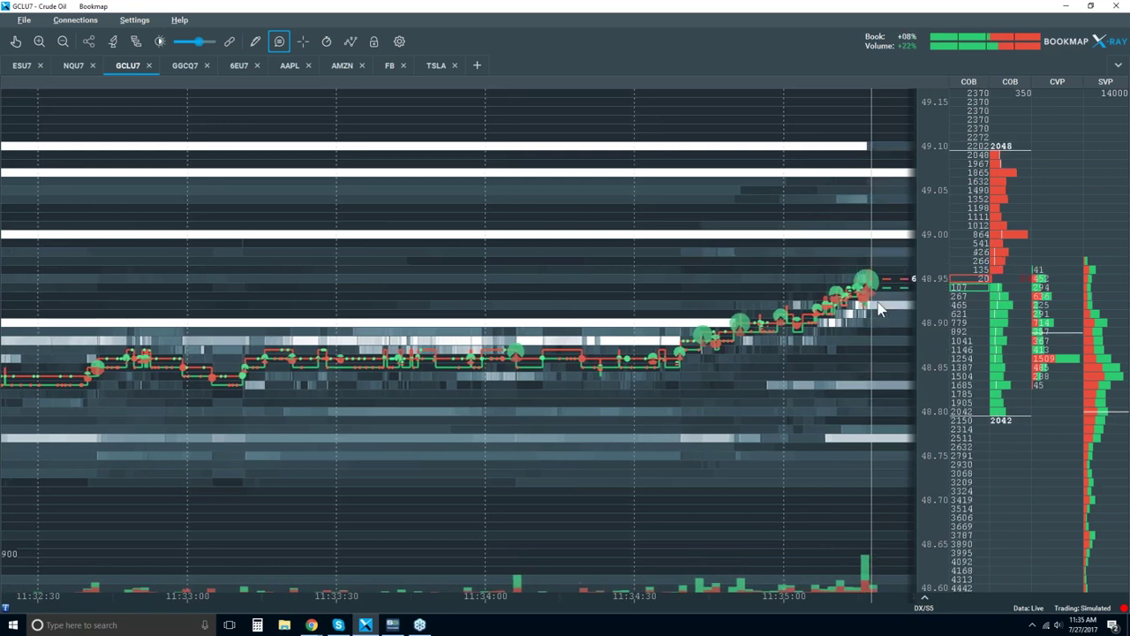
pyautogui.moveTo(870, 276)
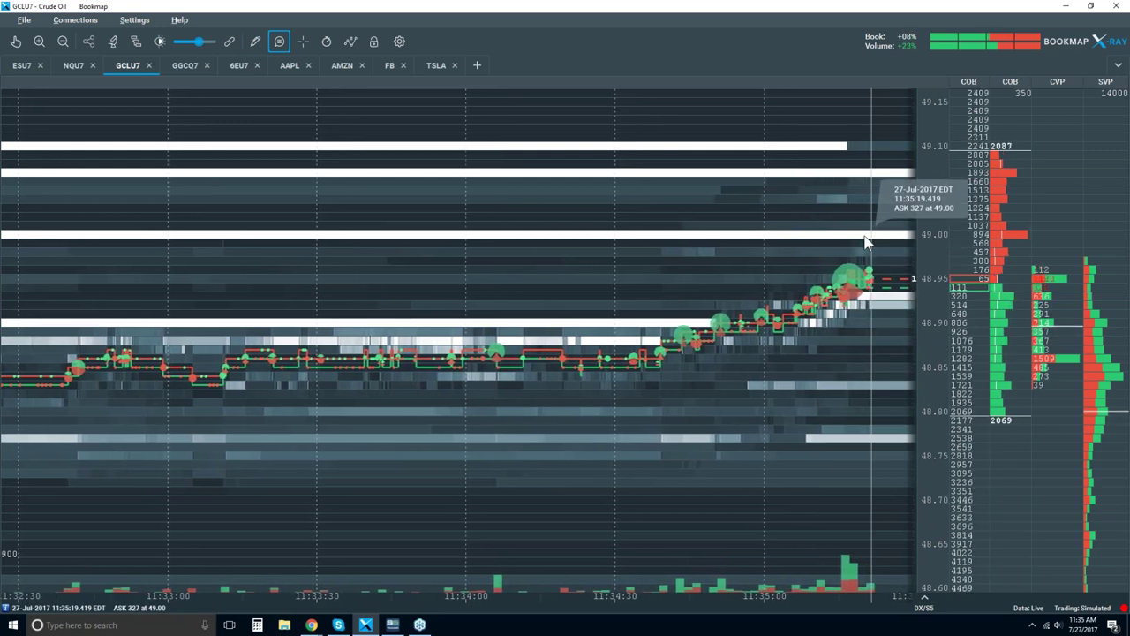
pyautogui.scroll(-5, 851, 353)
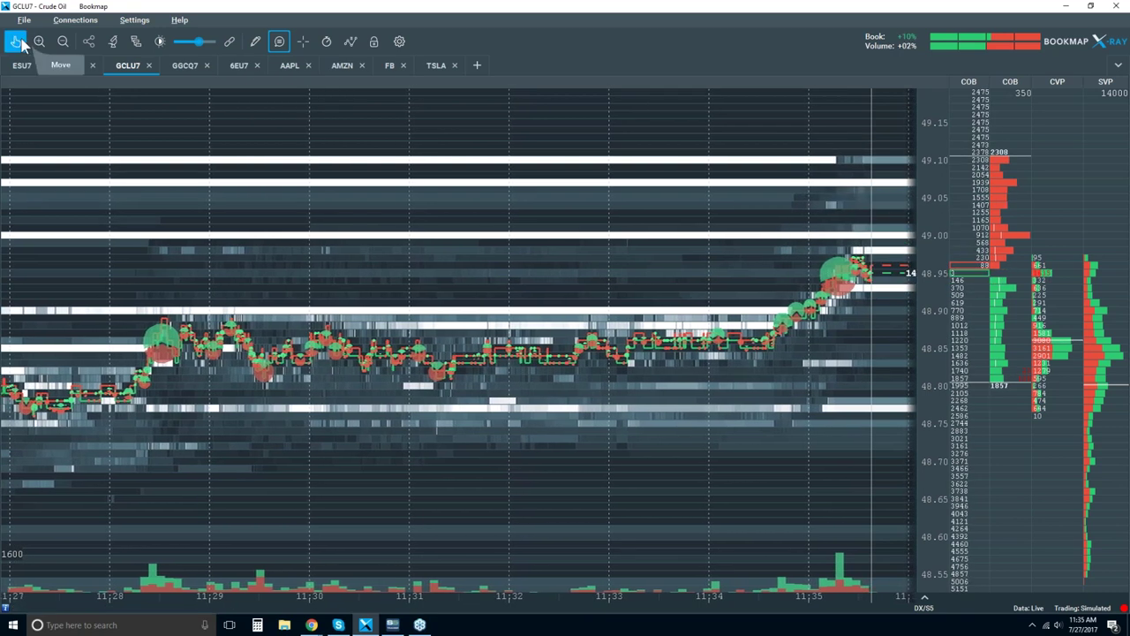
# - Narrow the chart to about 11:35:00 to 11:35:25 and read the bids beneath the rally and the large trade at 11:35:16
pyautogui.scroll(2, 824, 292)
pyautogui.scroll(3, 823, 292)
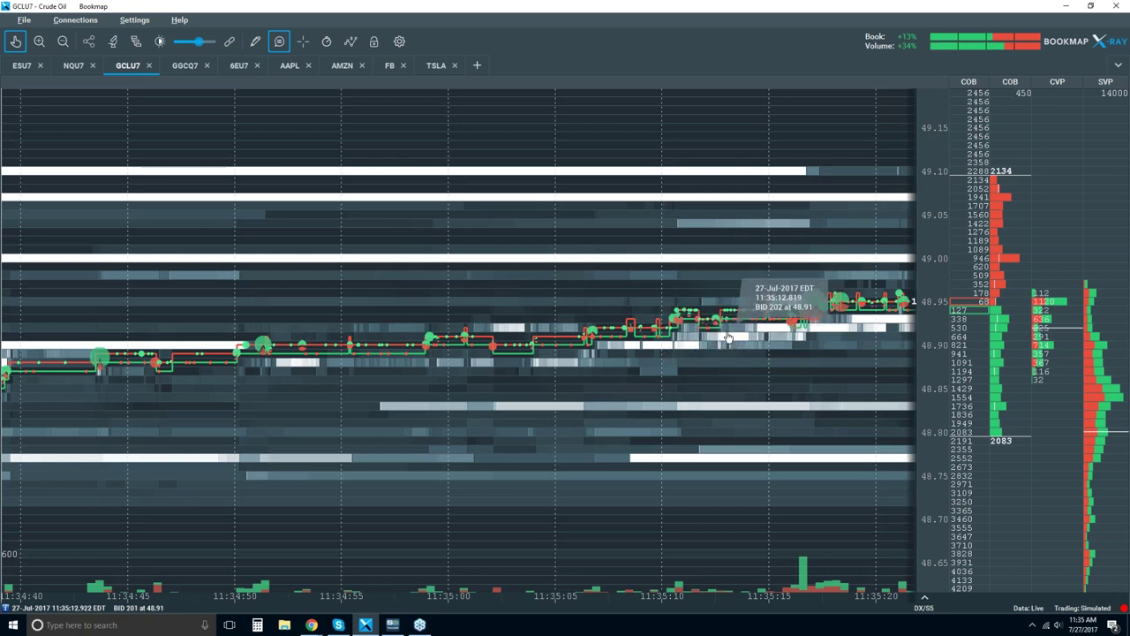
pyautogui.scroll(2, 728, 338)
pyautogui.scroll(-1, 646, 369)
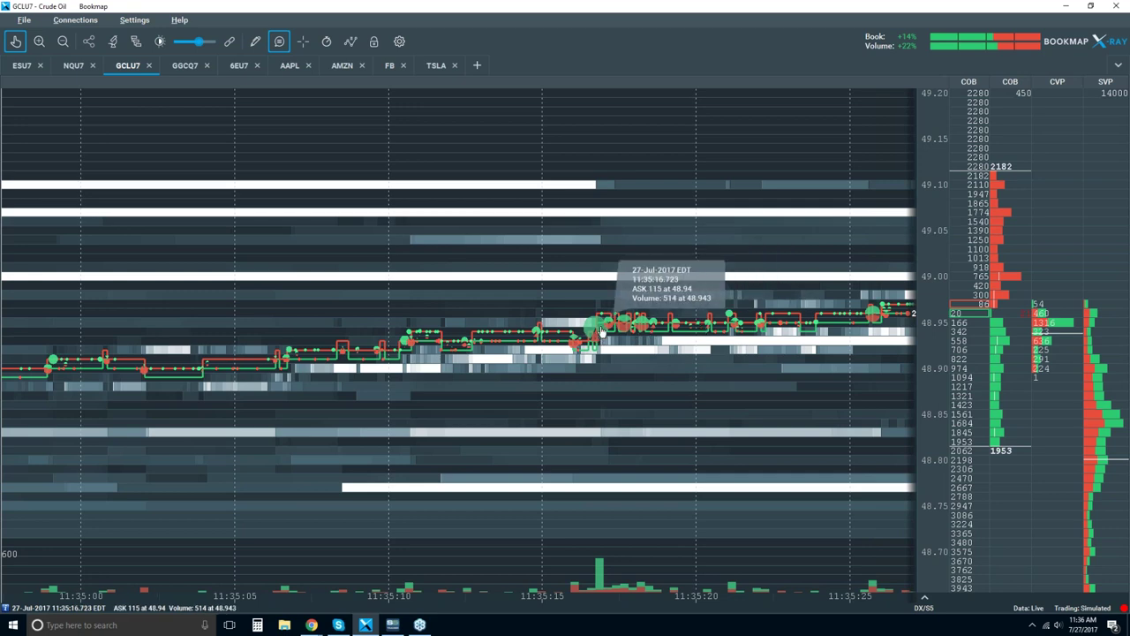
# - Widen the chart to about 11:31 to 11:37, turn off the data tooltip and return the chart to live following
pyautogui.scroll(-3, 601, 331)
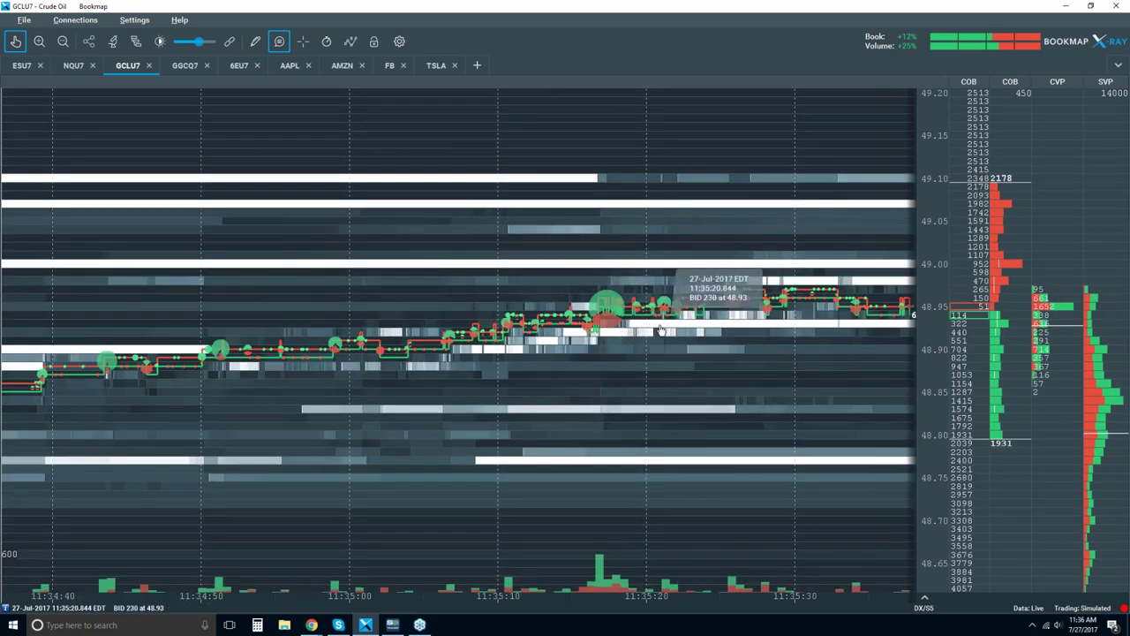
pyautogui.scroll(-2, 669, 328)
pyautogui.scroll(-2, 669, 328)
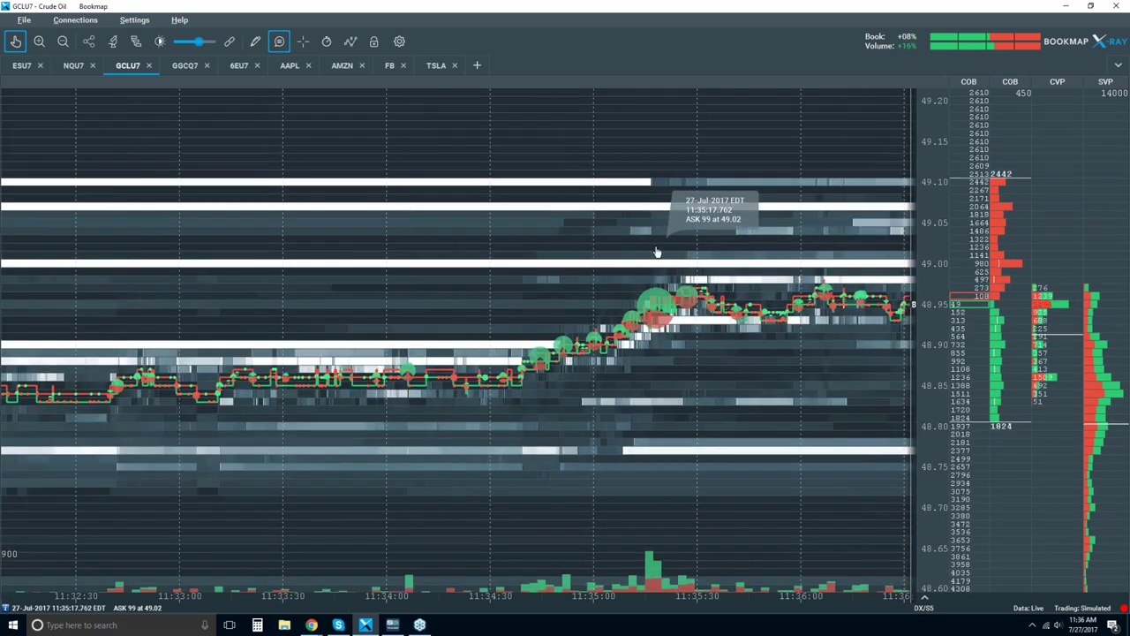
pyautogui.scroll(-2, 656, 252)
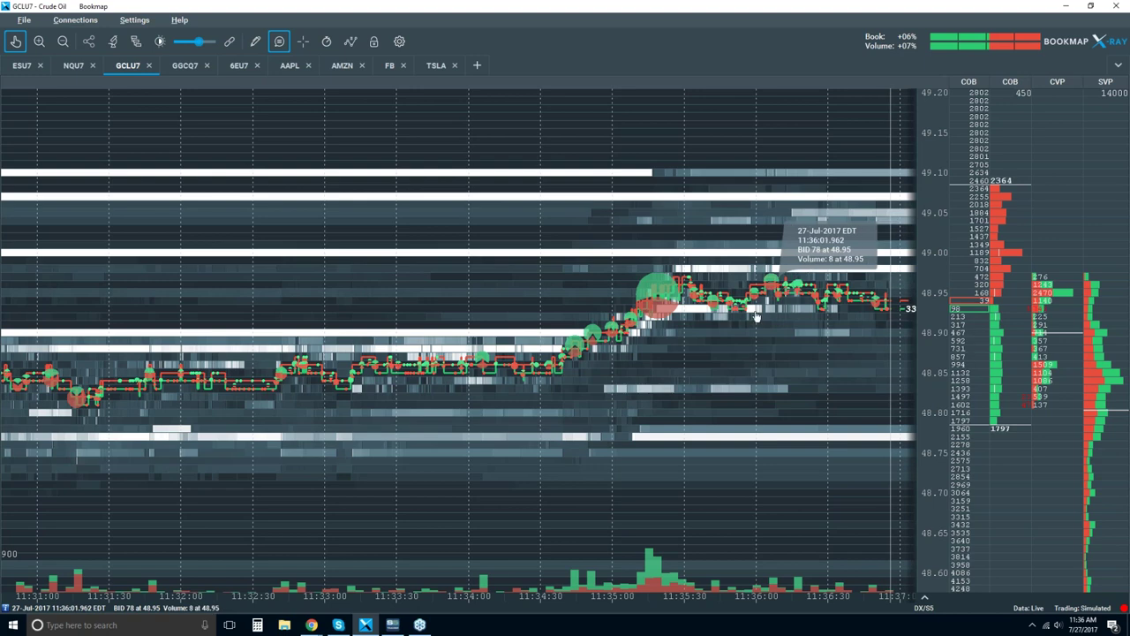
pyautogui.click(279, 41)
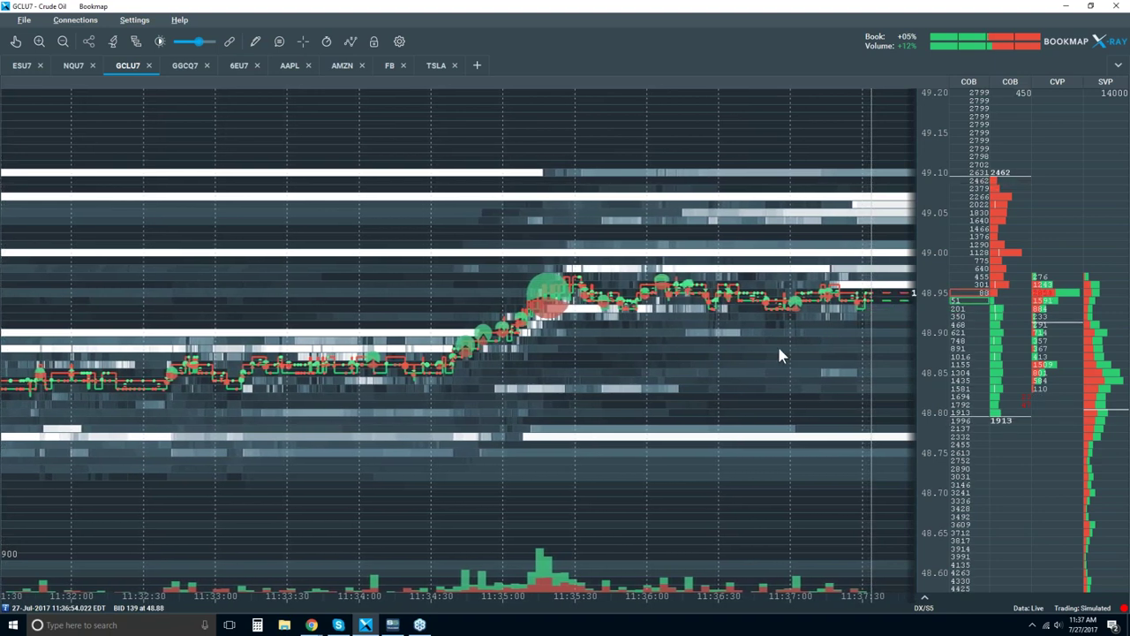
# - Examine the live crude oil rally from the 11:20 low to the 49.05 breakout at several time ranges
pyautogui.scroll(-3, 778, 348)
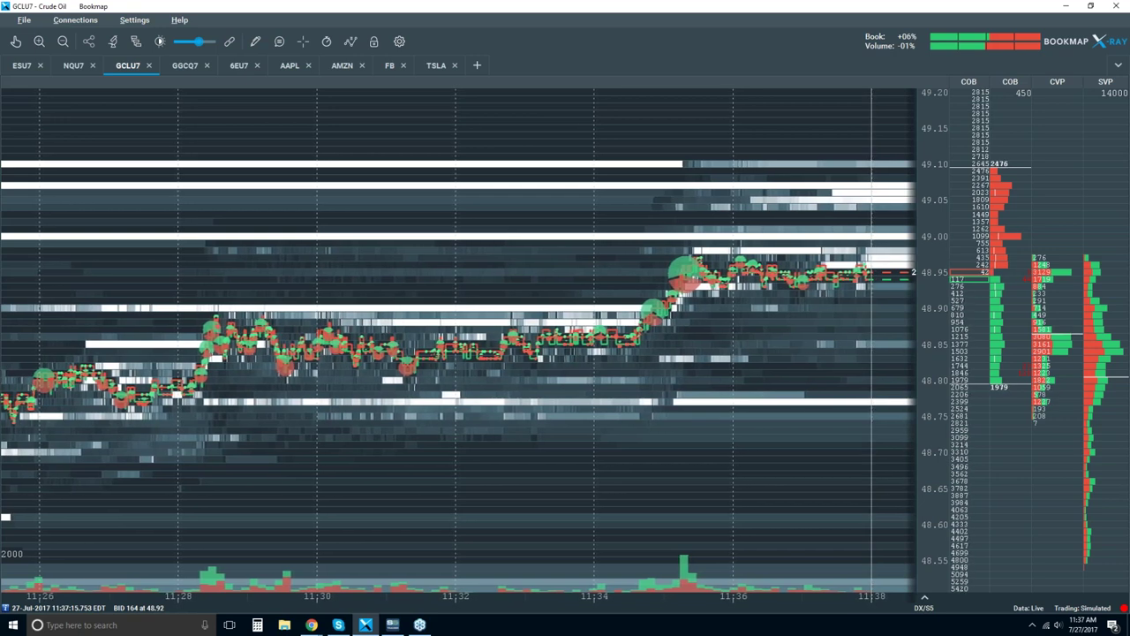
pyautogui.scroll(-5, 823, 290)
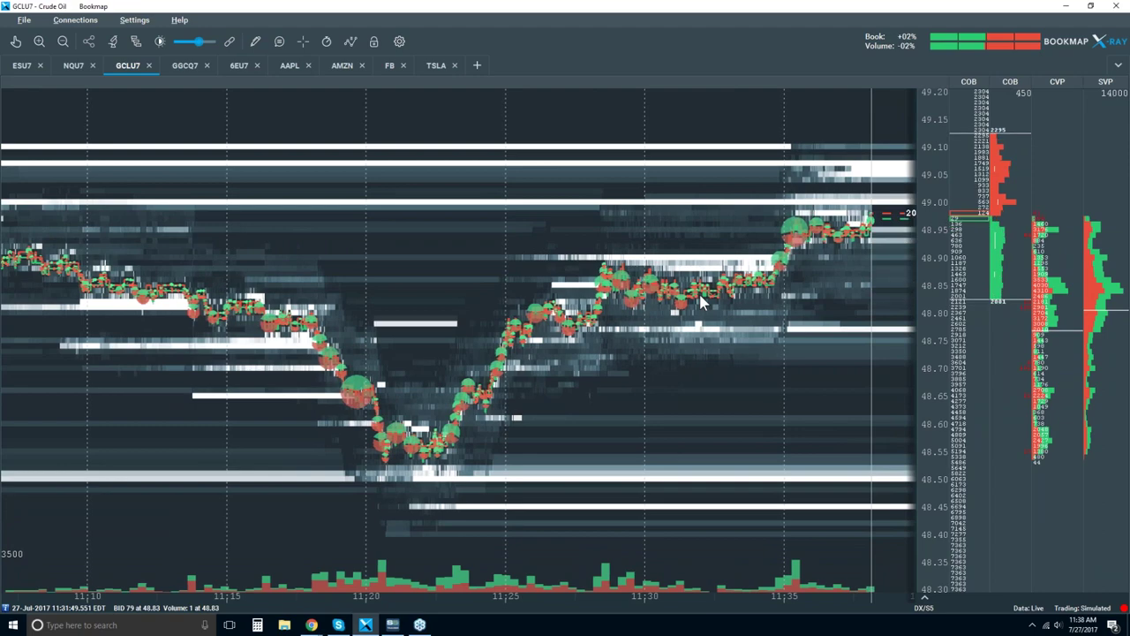
pyautogui.scroll(5, 784, 240)
pyautogui.scroll(3, 783, 240)
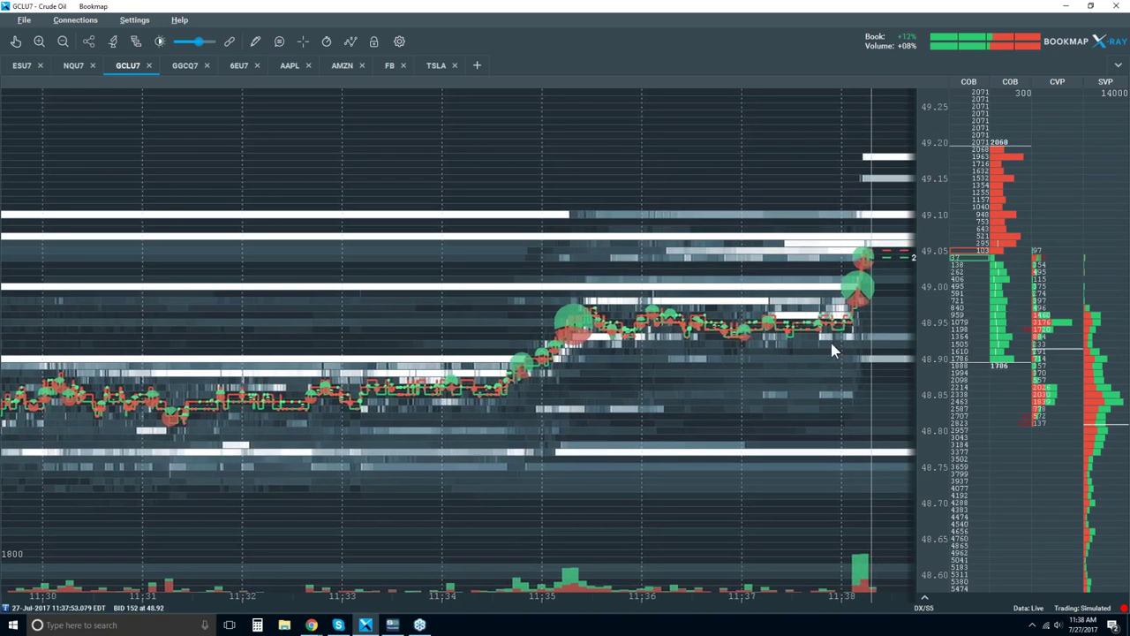
pyautogui.scroll(-2, 829, 340)
pyautogui.scroll(-2, 821, 332)
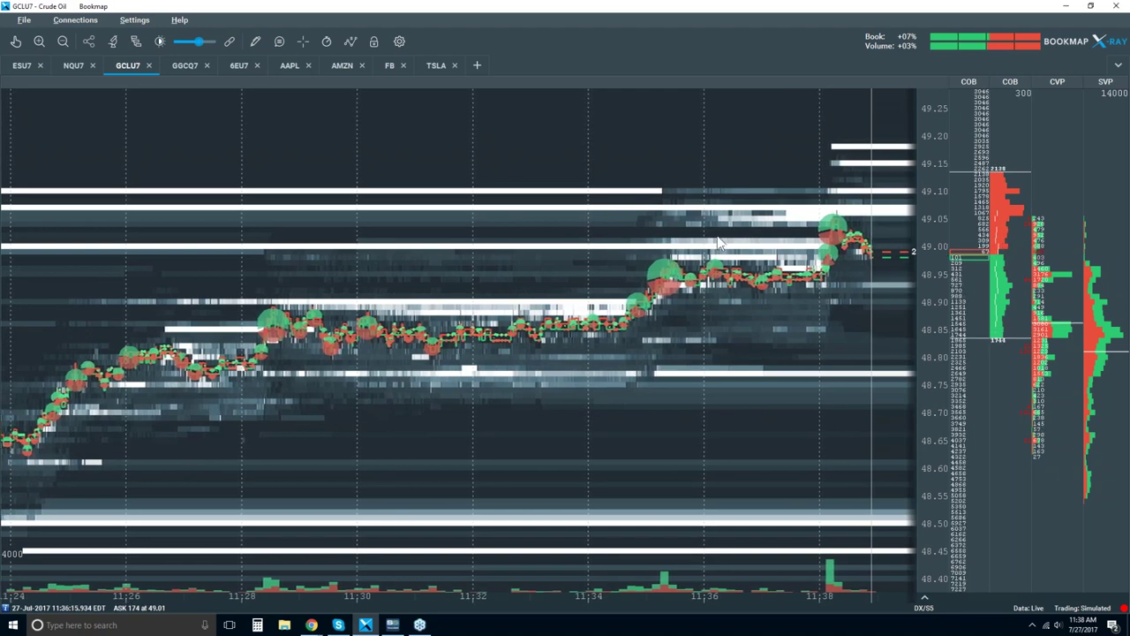
# - Release the chart for free movement and examine the buy trade near 48.94 at about 11:37:02
pyautogui.click(15, 42)
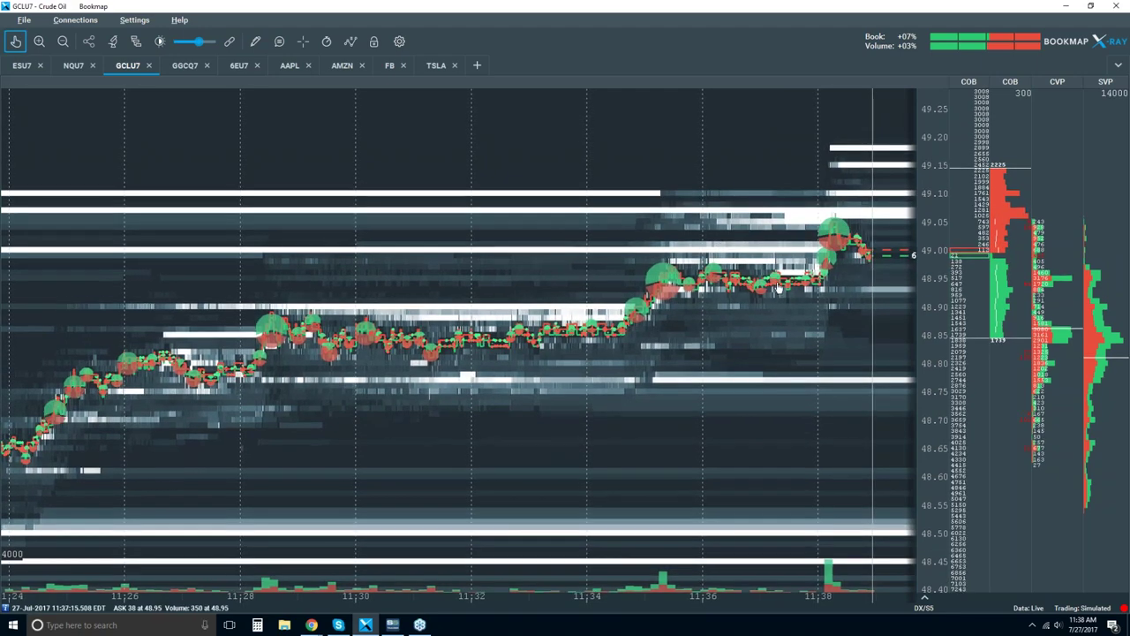
pyautogui.scroll(3, 772, 260)
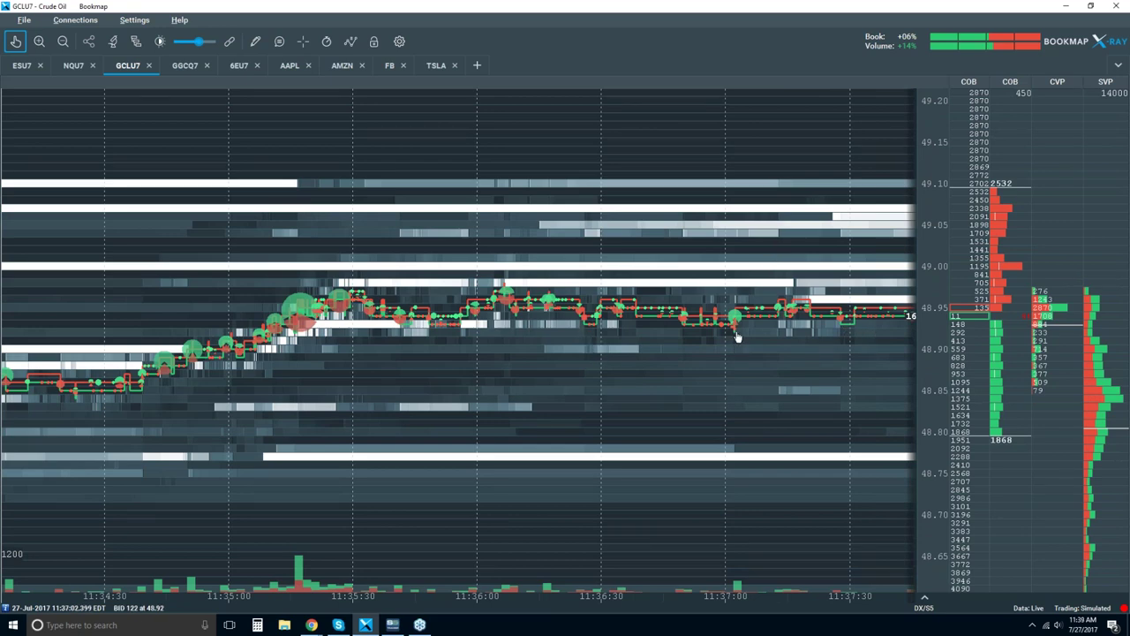
pyautogui.scroll(6, 737, 336)
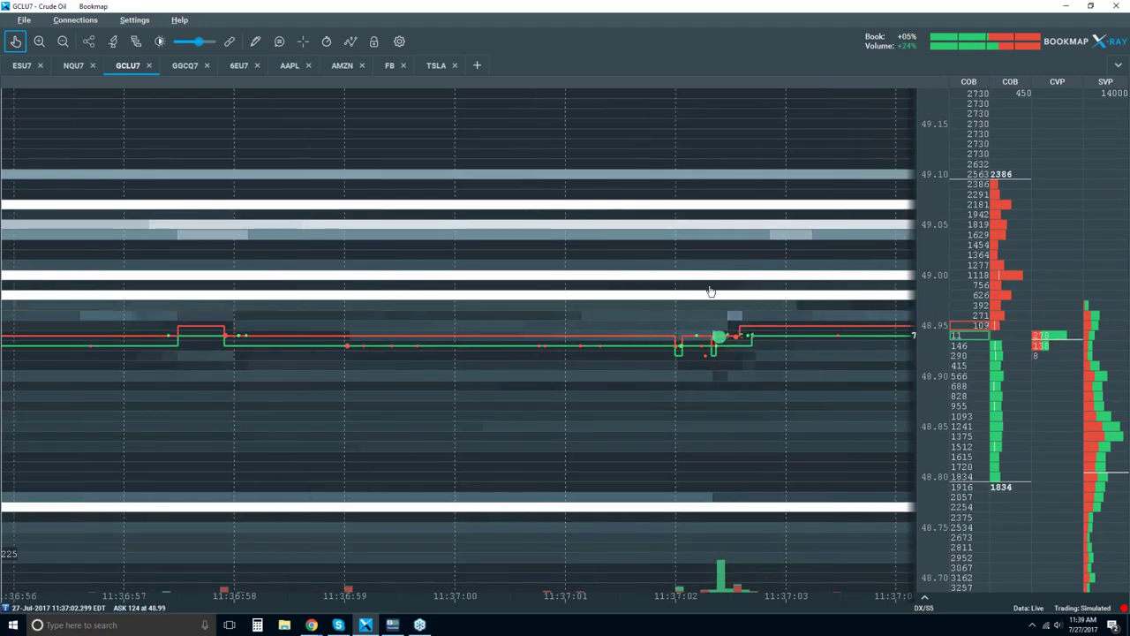
pyautogui.scroll(-8, 711, 291)
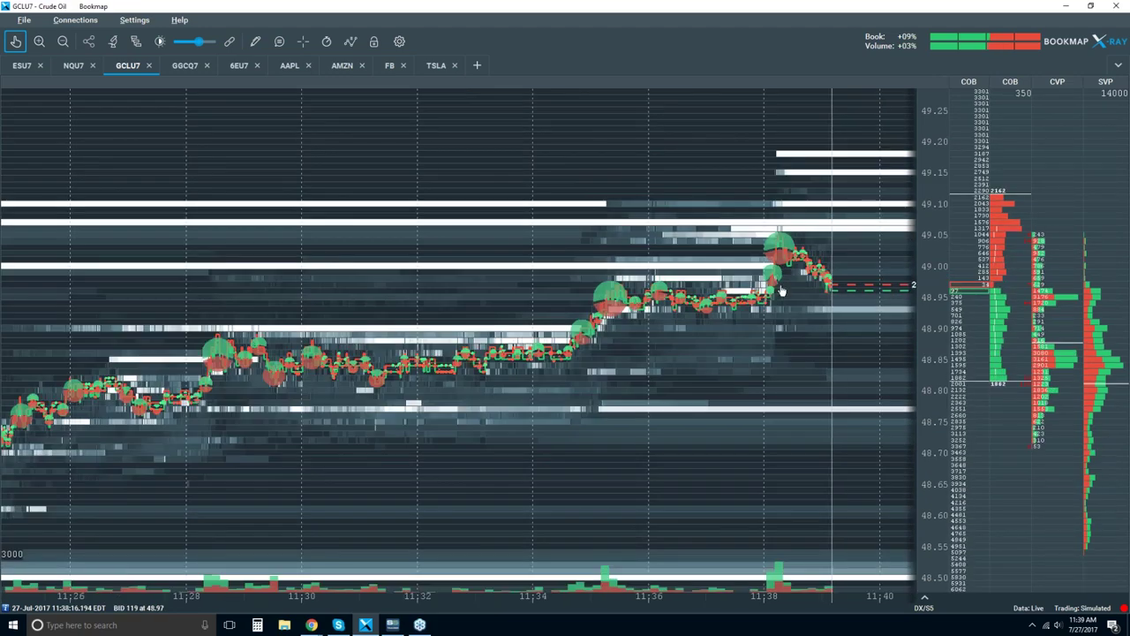
# - Examine the 11:38 price spike above 49.00 and the sell liquidity at 49.15 and 49.18 at several time ranges
pyautogui.scroll(3, 792, 261)
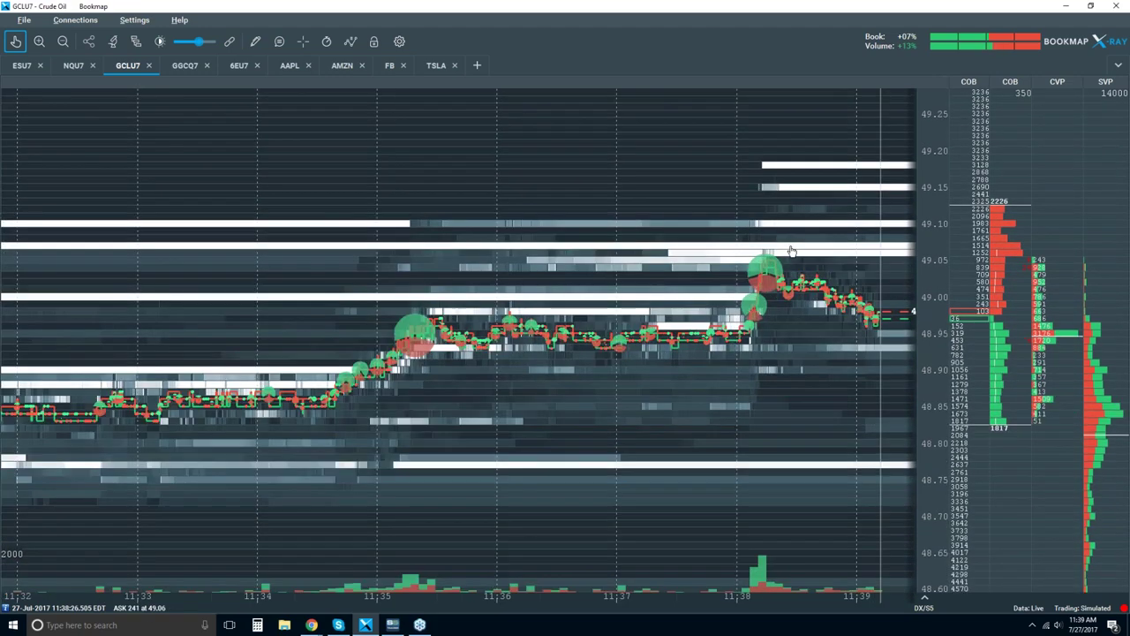
pyautogui.scroll(-4, 791, 252)
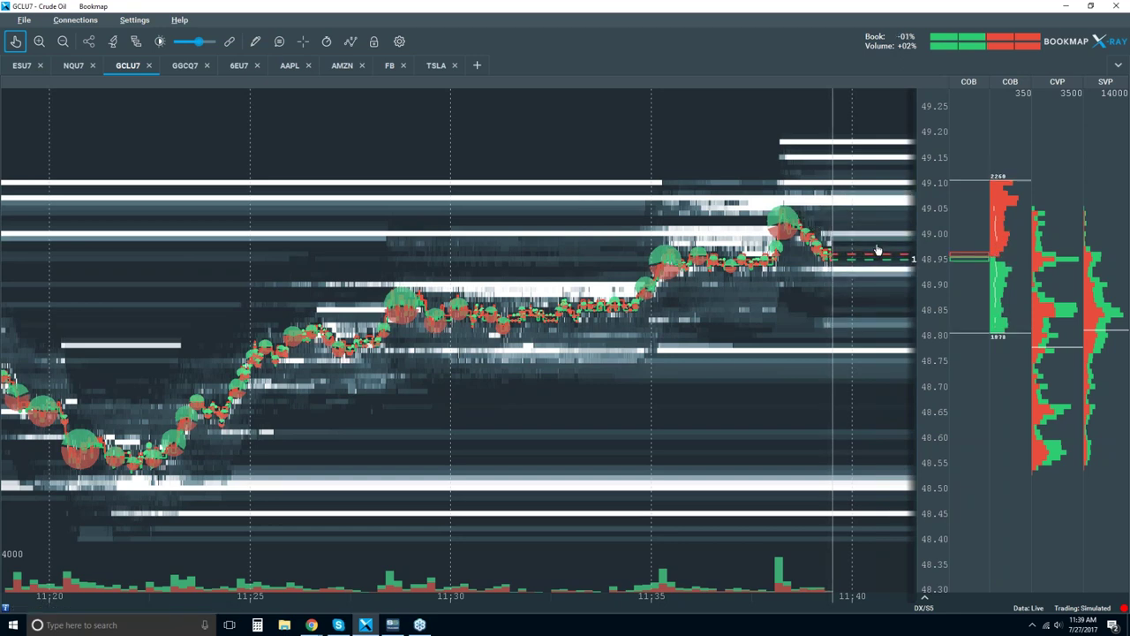
pyautogui.scroll(4, 785, 259)
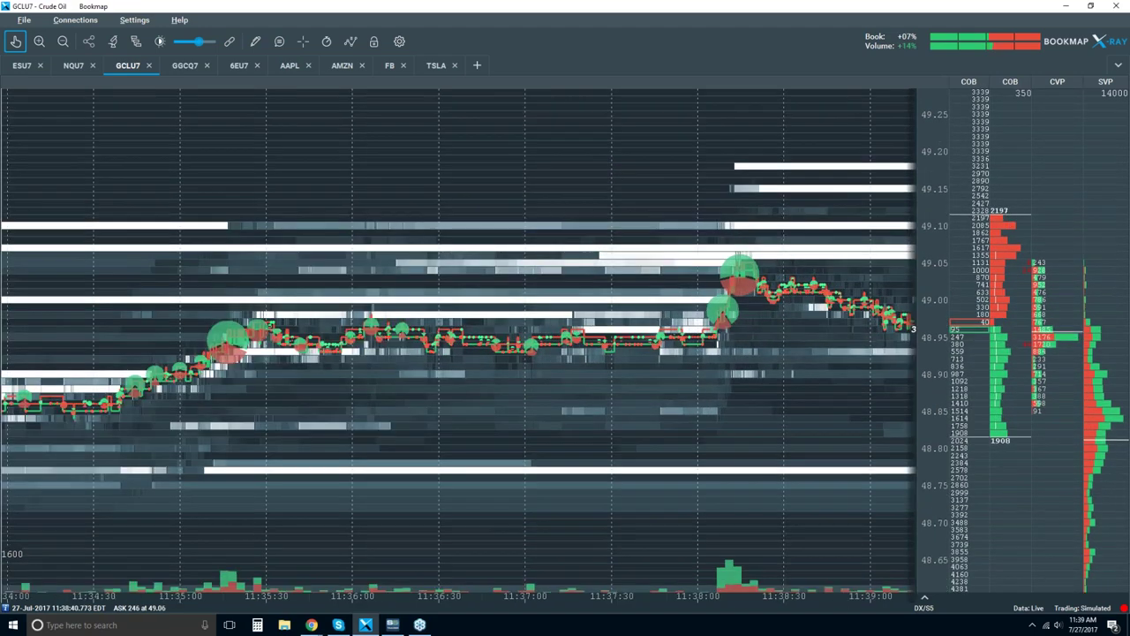
pyautogui.moveTo(722, 337); pyautogui.dragTo(616, 341)
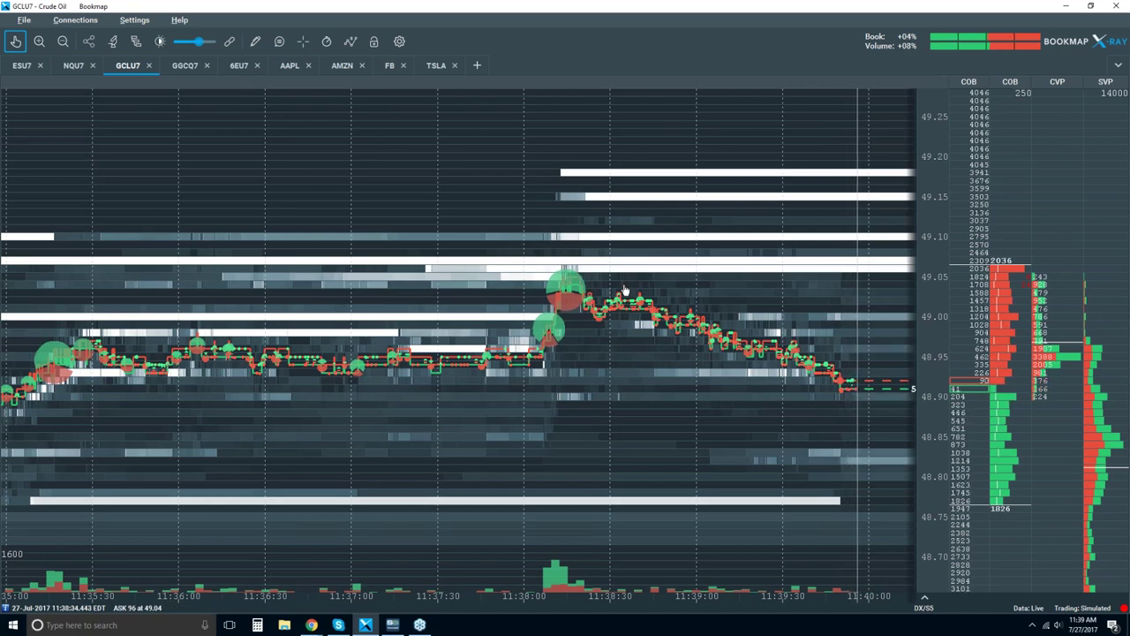
# - Draw two extended-line rays beneath the rally, one from about 48.53 at 11:22 and one from about 48.77 at 11:27 through 48.90
pyautogui.scroll(-2, 750, 306)
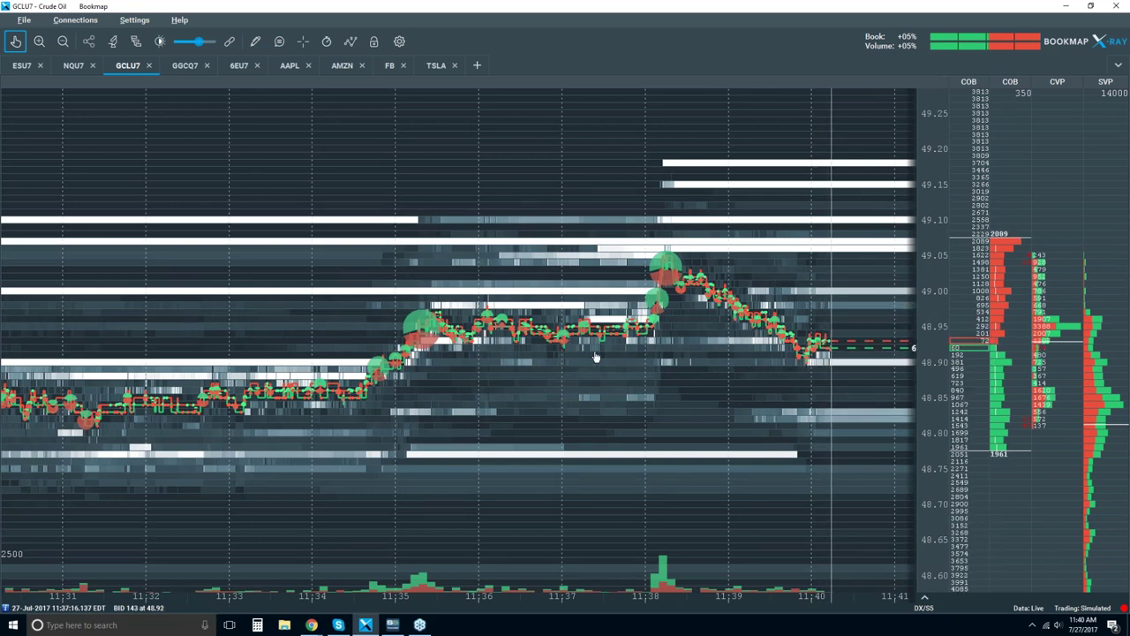
pyautogui.scroll(-2, 595, 357)
pyautogui.scroll(-3, 595, 357)
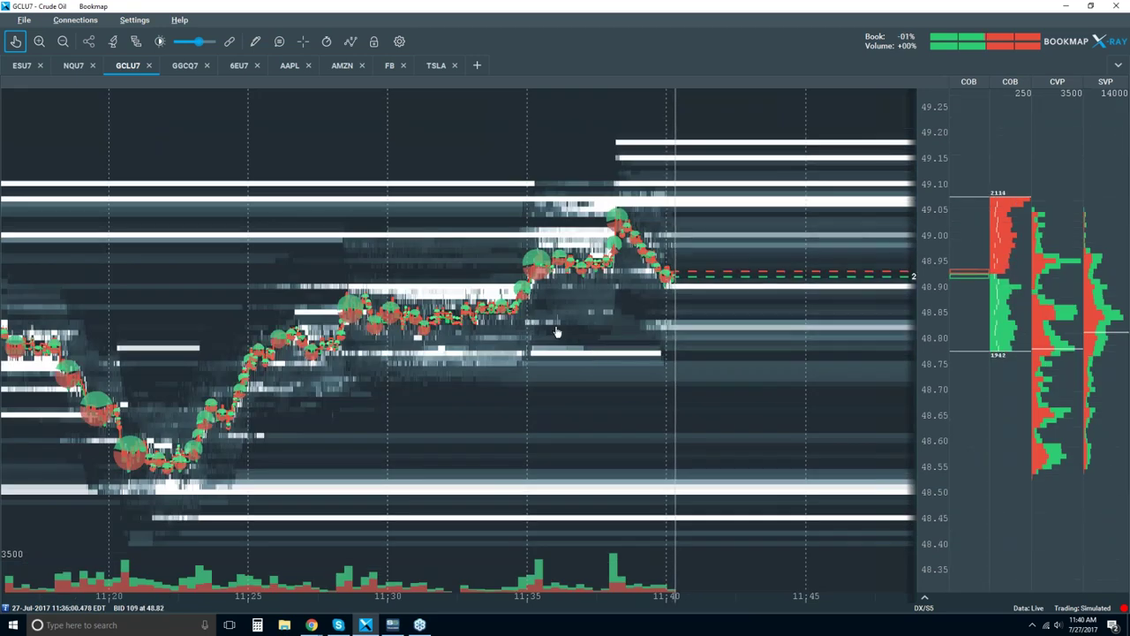
pyautogui.click(257, 44)
pyautogui.click(287, 139)
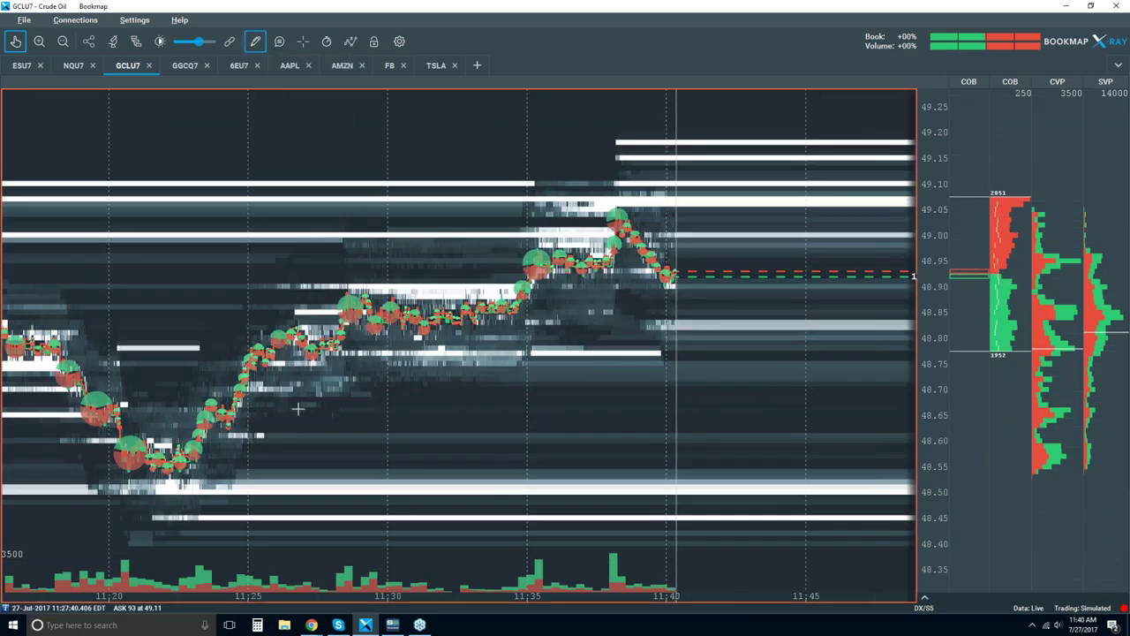
pyautogui.moveTo(260, 435); pyautogui.dragTo(441, 351)
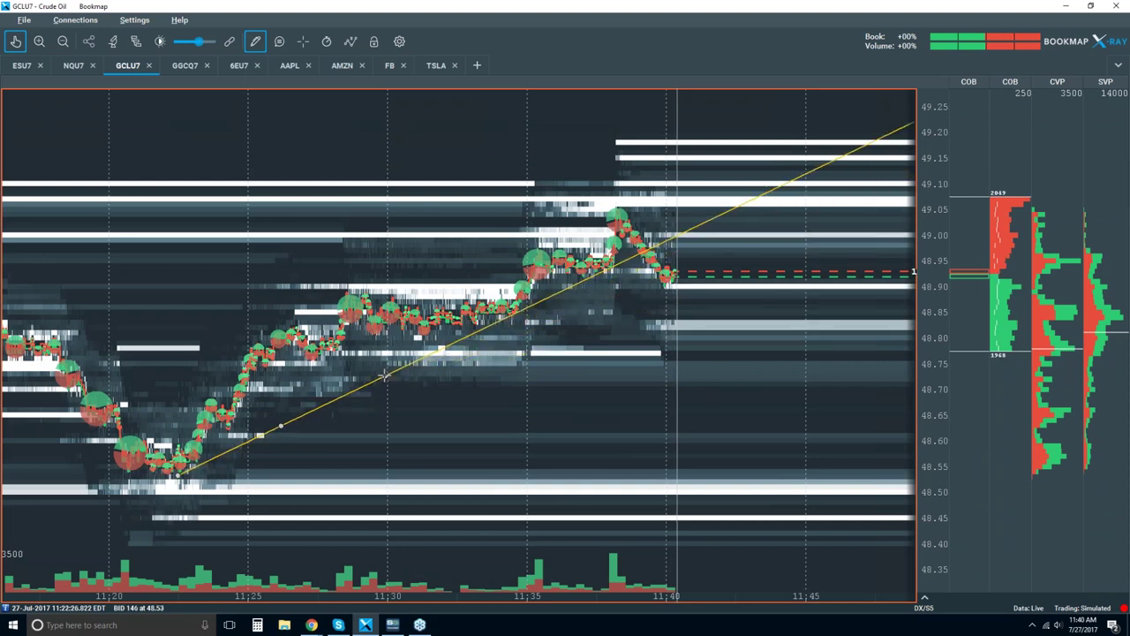
pyautogui.moveTo(314, 357)
pyautogui.mouseDown()
pyautogui.moveTo(414, 352)
pyautogui.moveTo(671, 285)
pyautogui.mouseUp()
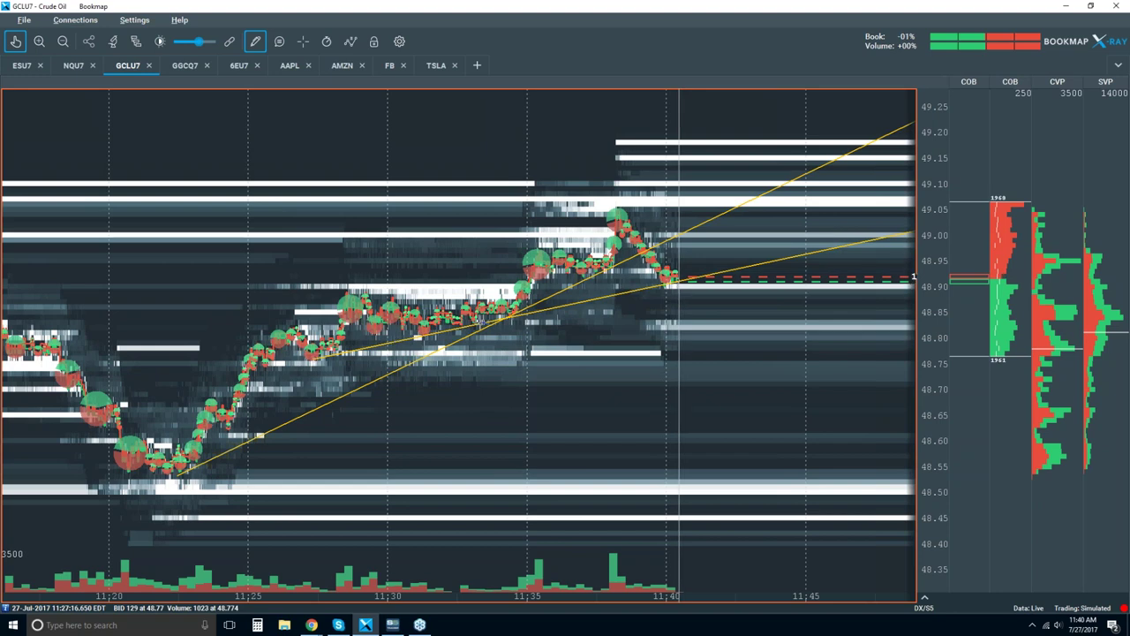
# - Delete the steeper ray that starts at the 11:22 low and leave drawing mode
pyautogui.click(255, 42)
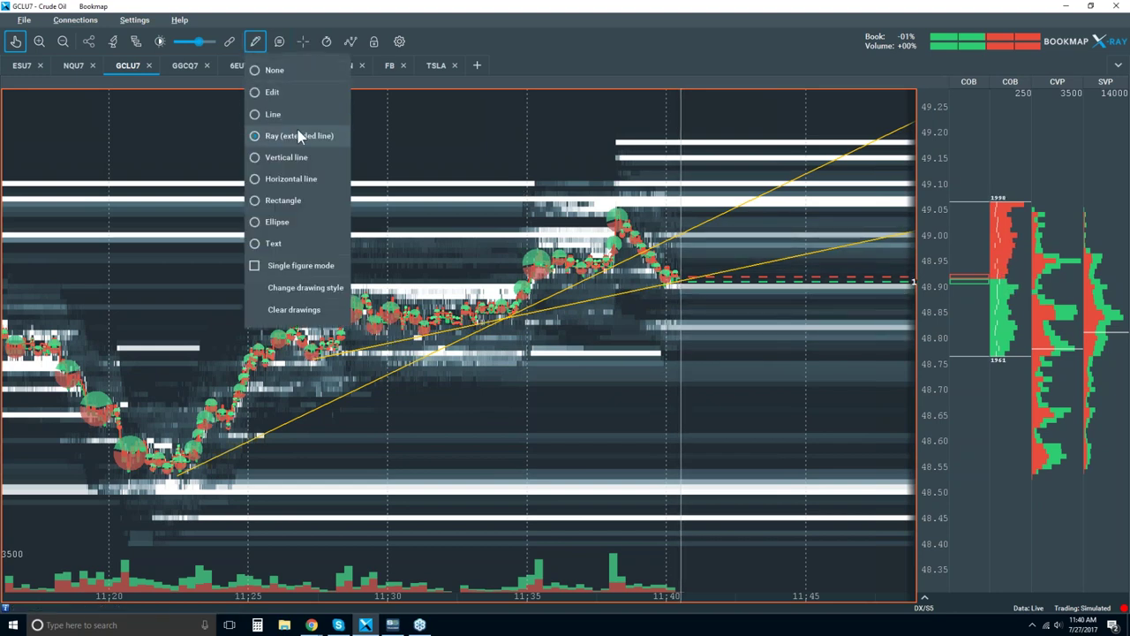
pyautogui.click(273, 93)
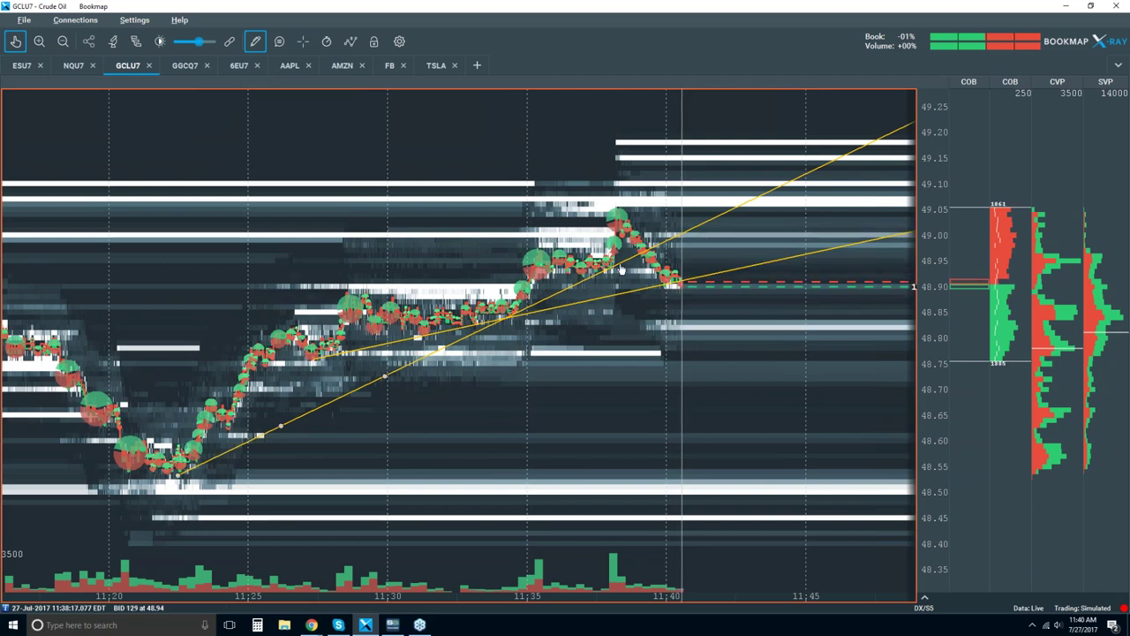
pyautogui.rightClick(621, 267)
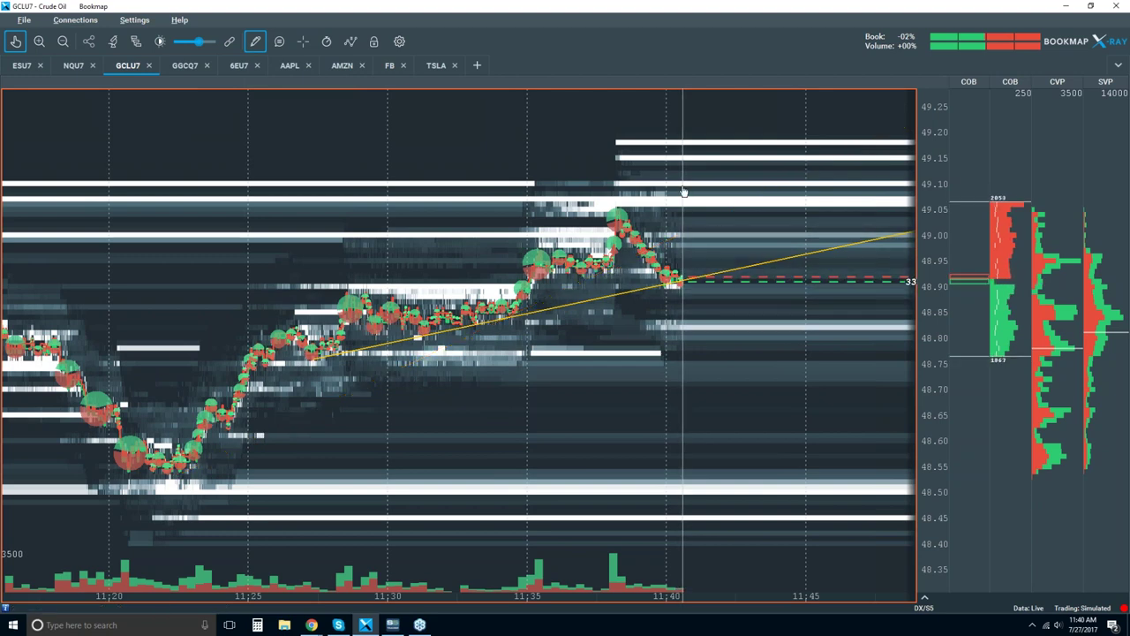
pyautogui.click(255, 41)
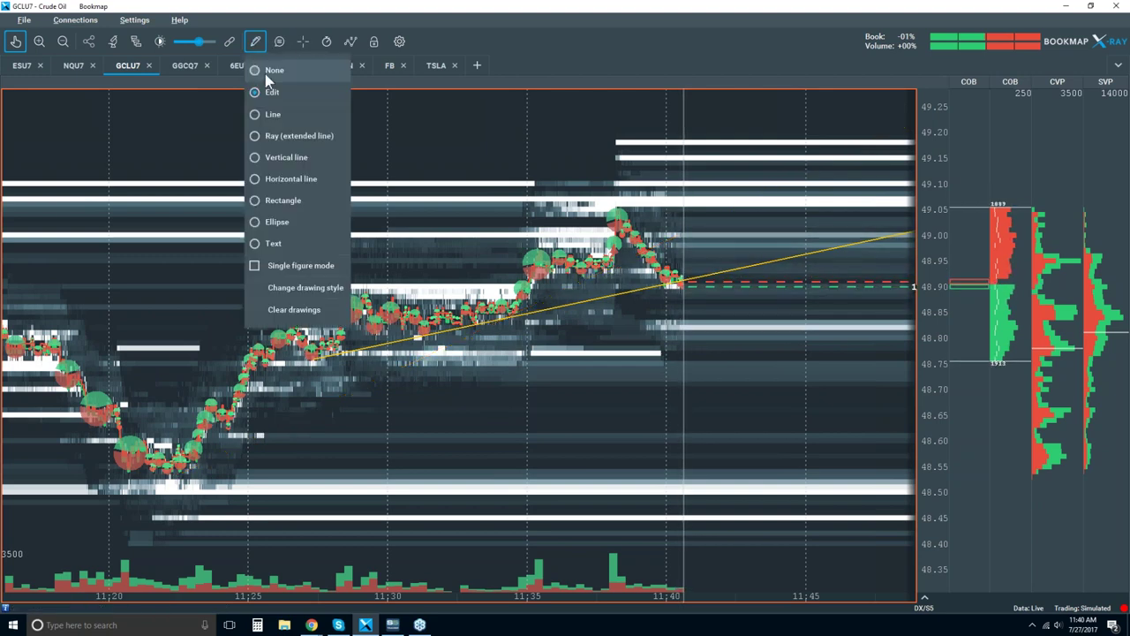
pyautogui.click(268, 72)
# - Examine price along the remaining ray near 48.90 at about 11:40 and return the chart to live following
pyautogui.scroll(3, 735, 273)
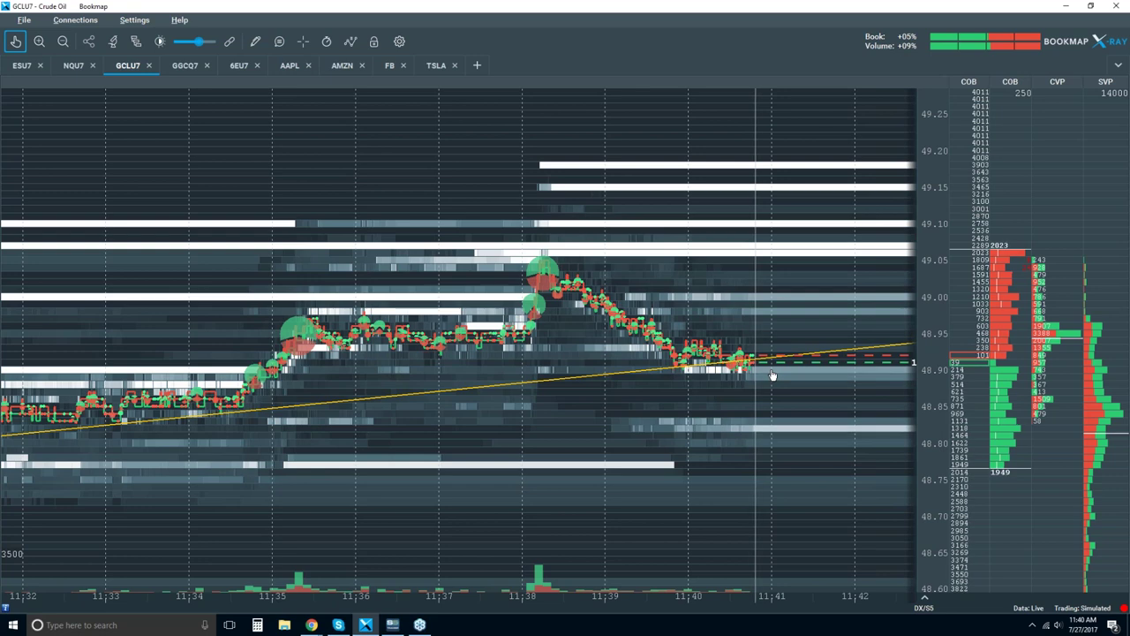
pyautogui.scroll(2, 757, 330)
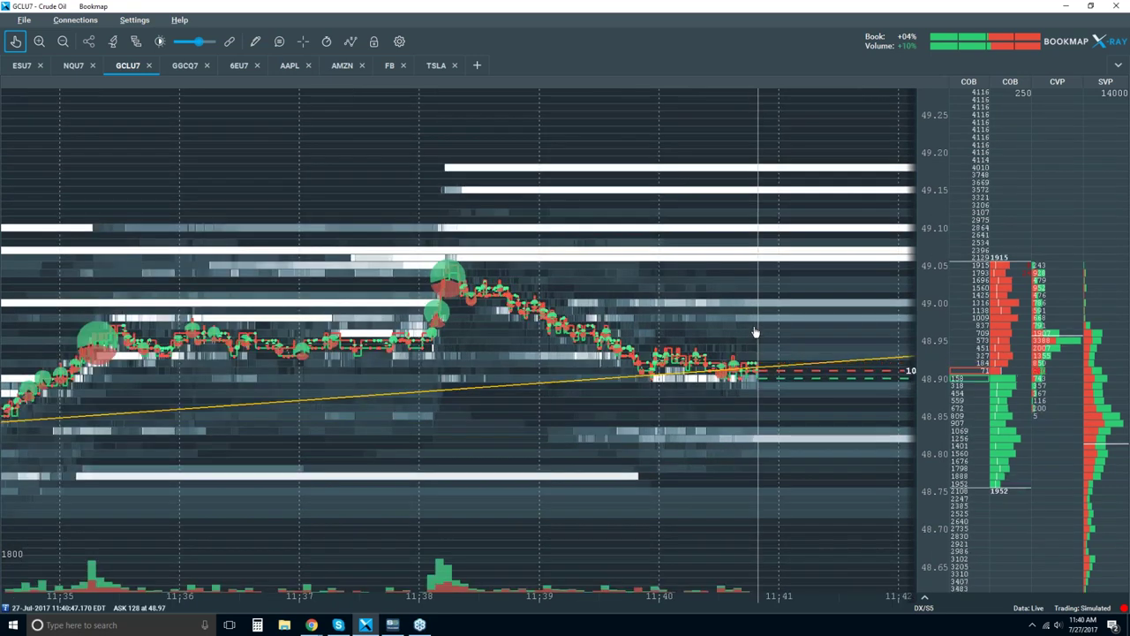
pyautogui.click(15, 40)
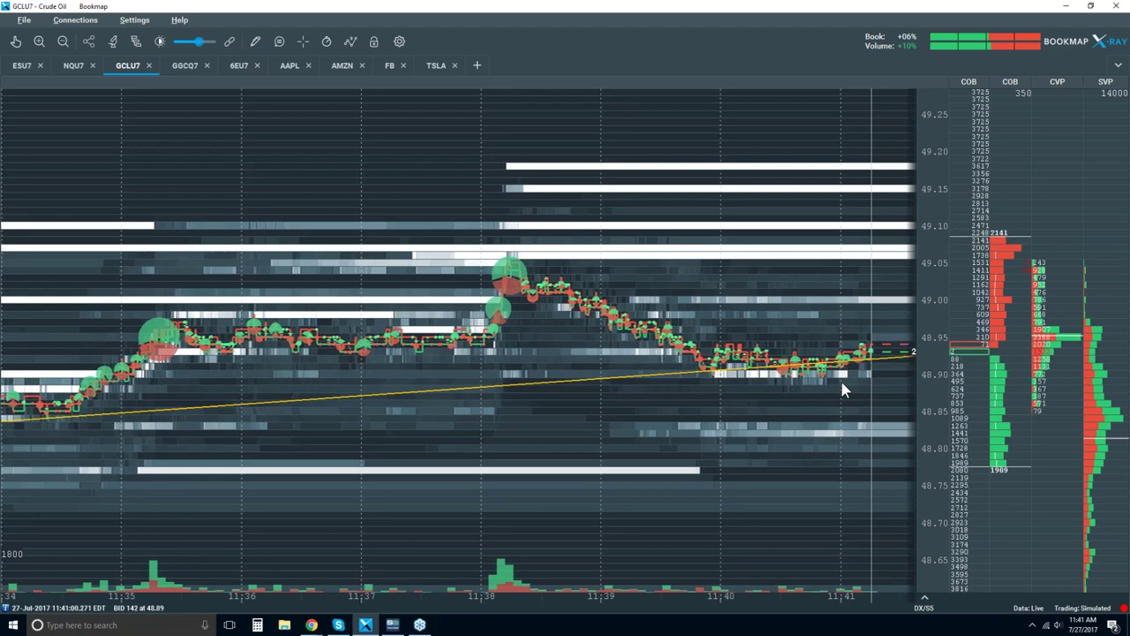
# - Examine the 11:35 breakout through 48.90 and the remaining ray beneath the rally at several time ranges
pyautogui.scroll(-2, 840, 378)
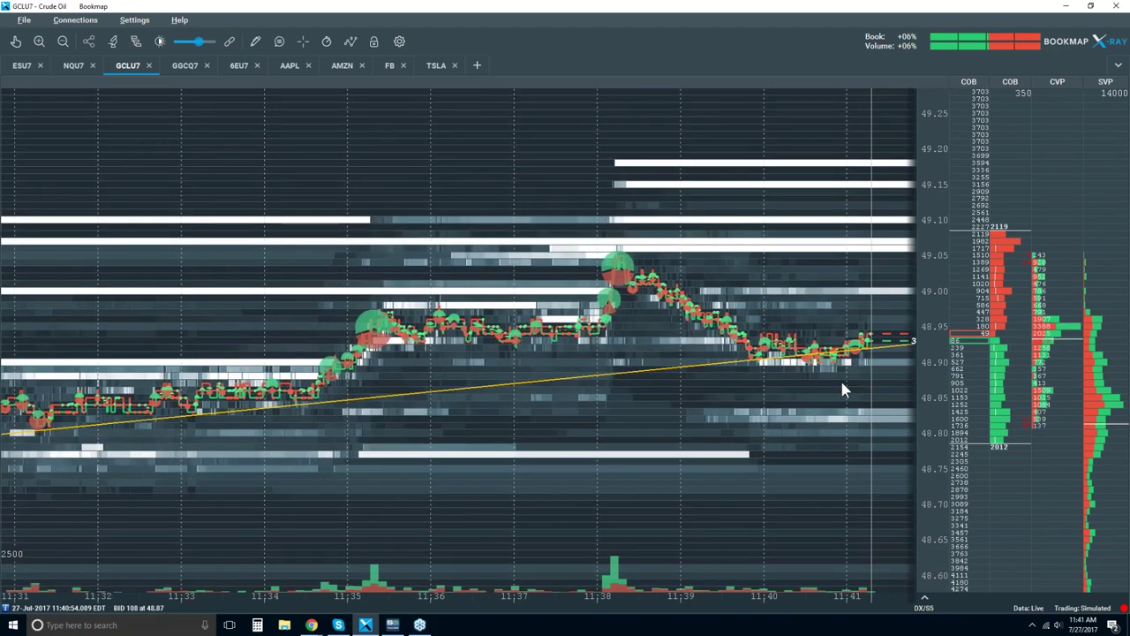
pyautogui.scroll(-2, 843, 388)
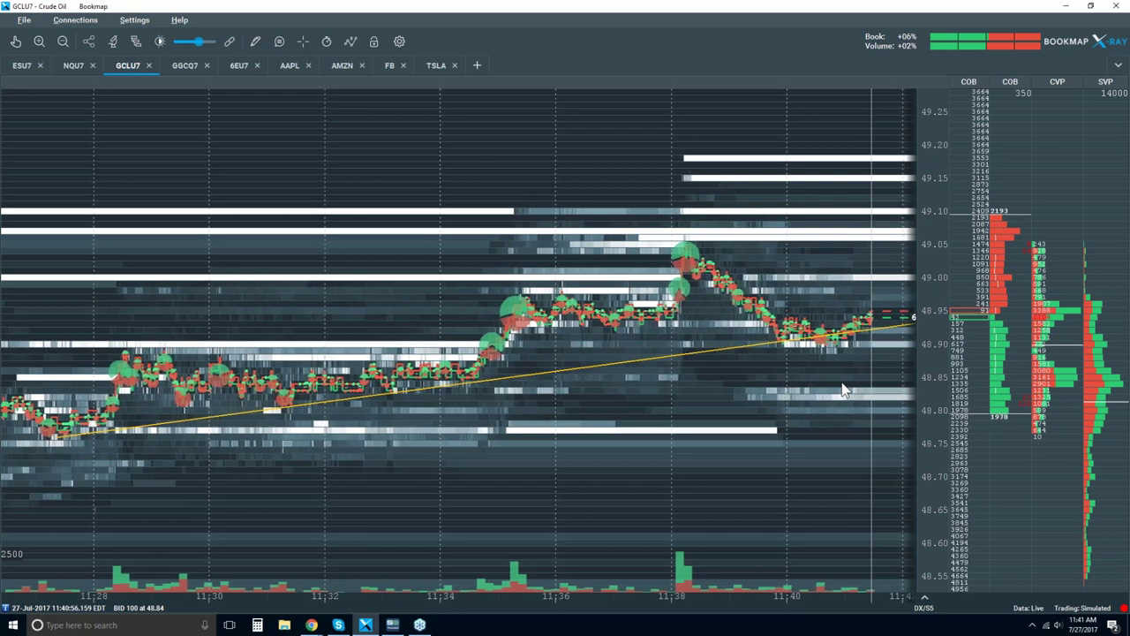
pyautogui.scroll(-1, 841, 384)
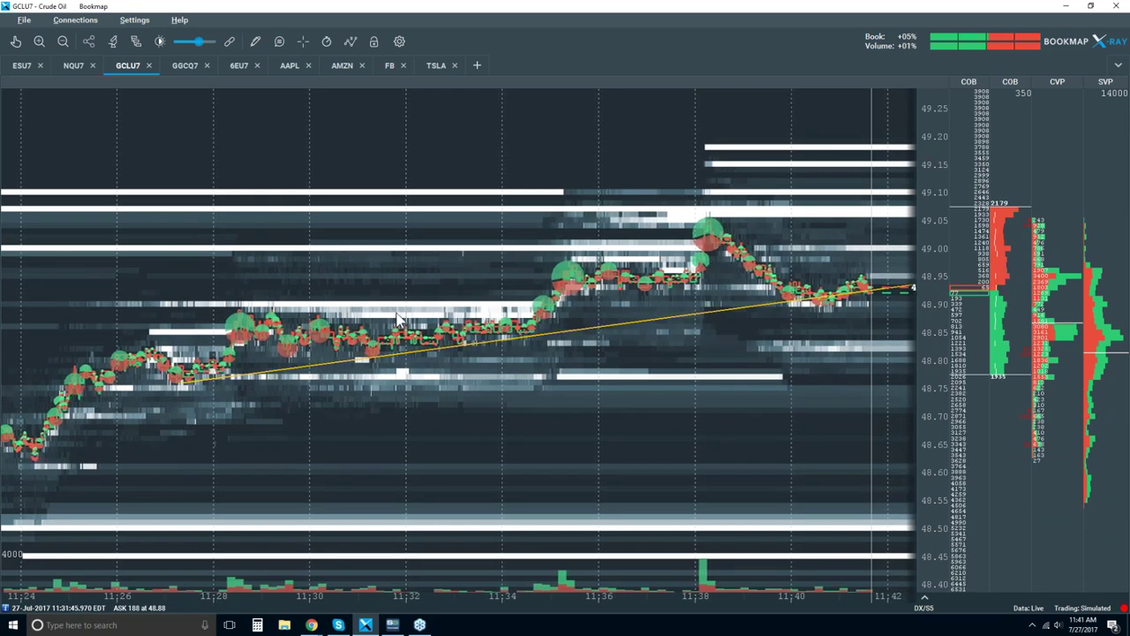
pyautogui.click(14, 41)
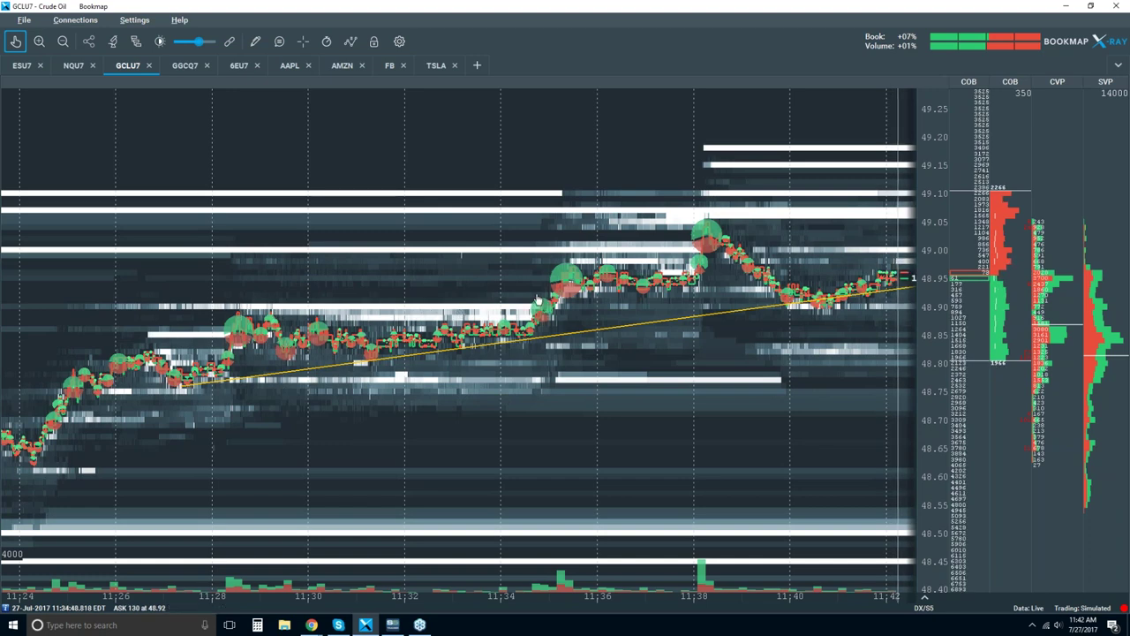
pyautogui.scroll(3, 520, 311)
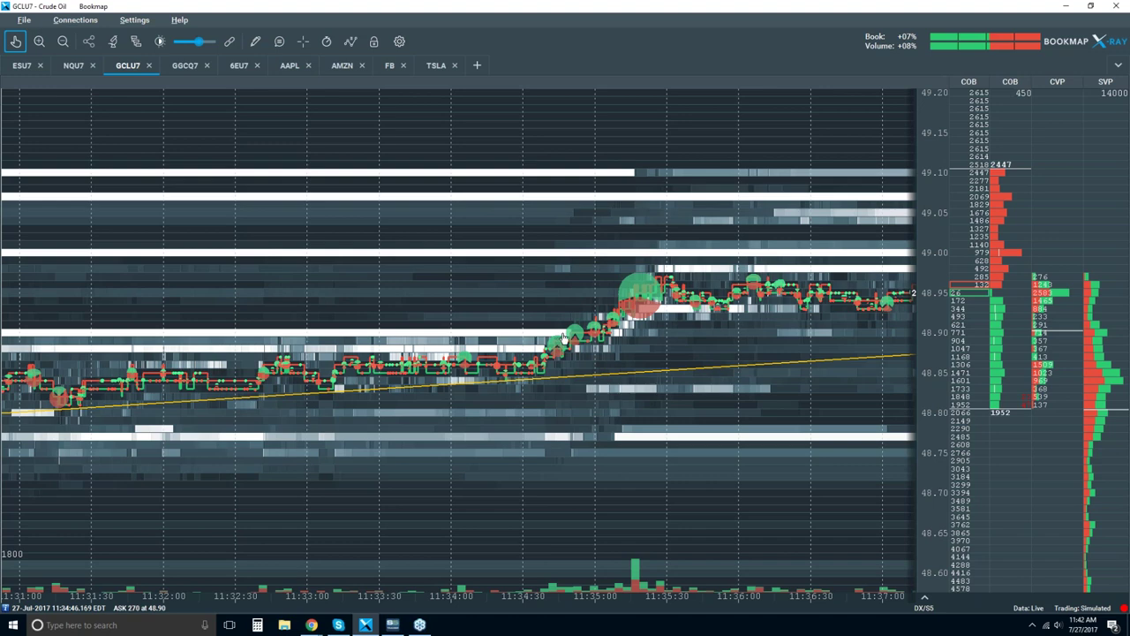
pyautogui.scroll(-1, 563, 338)
pyautogui.scroll(-1, 555, 357)
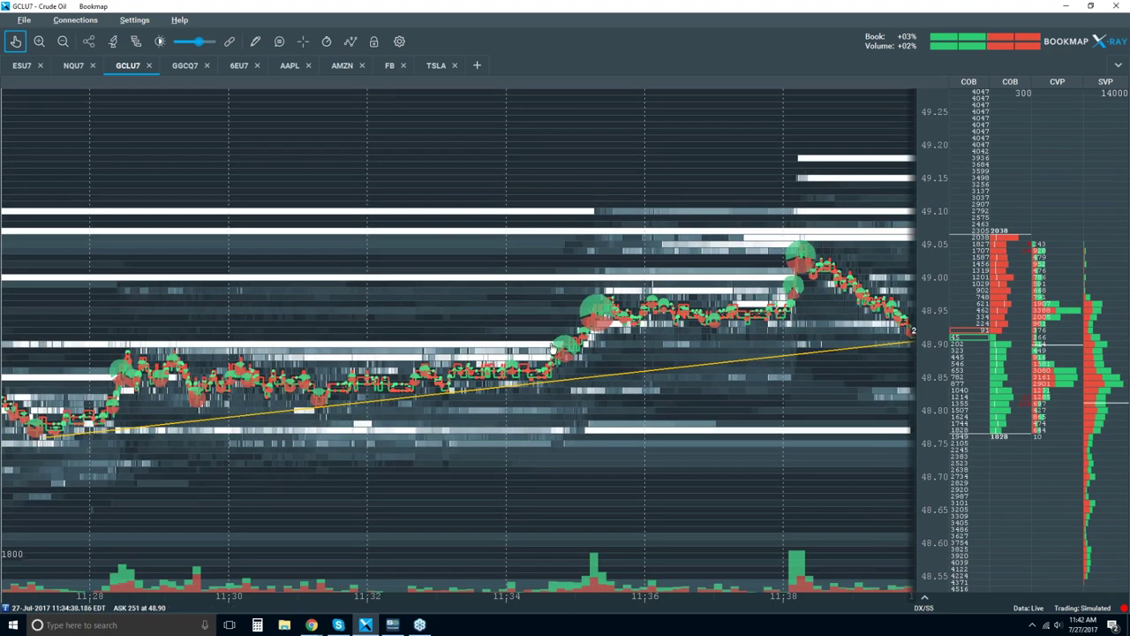
pyautogui.scroll(-2, 543, 311)
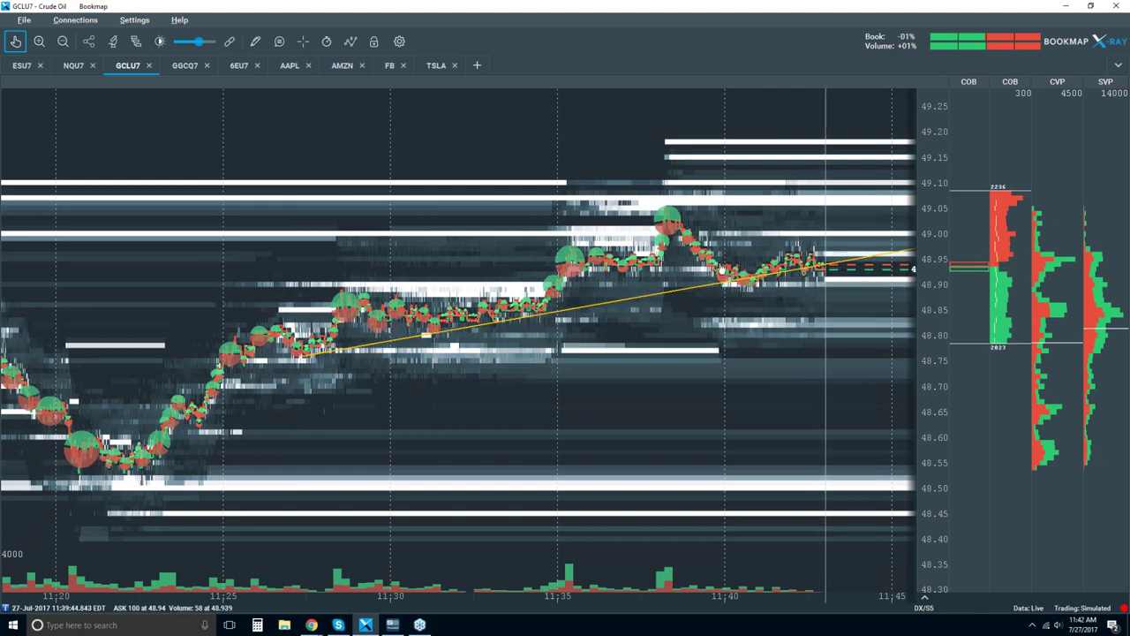
# - Examine the resting liquidity between 48.90 and 49.18 across the session back to about 09:45 and return the chart to live following
pyautogui.scroll(2, 759, 248)
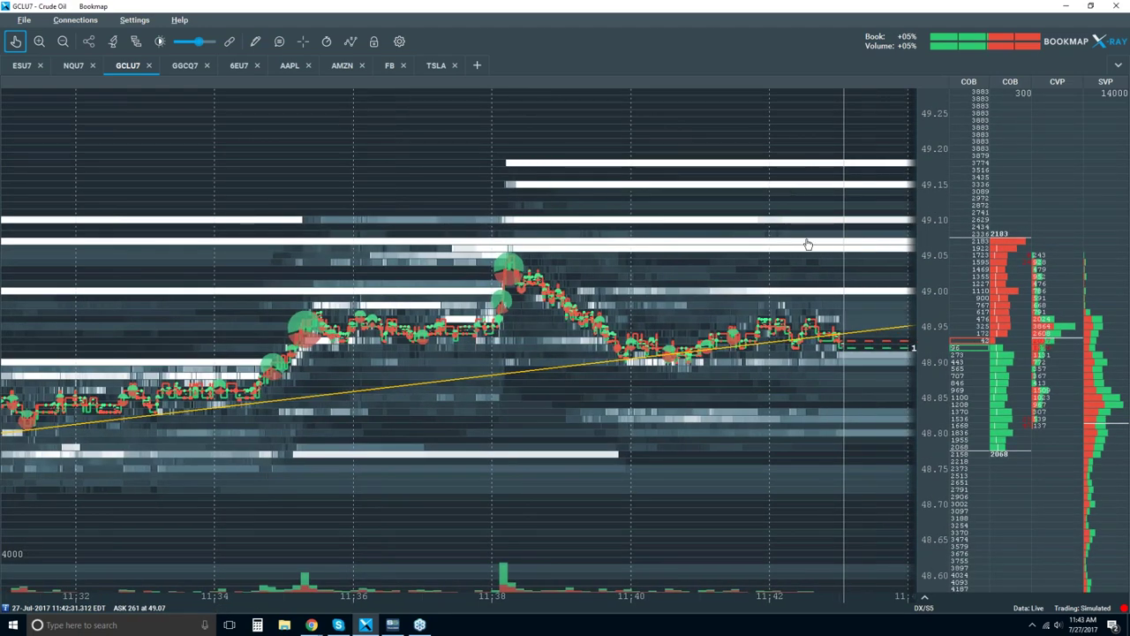
pyautogui.scroll(-2, 807, 244)
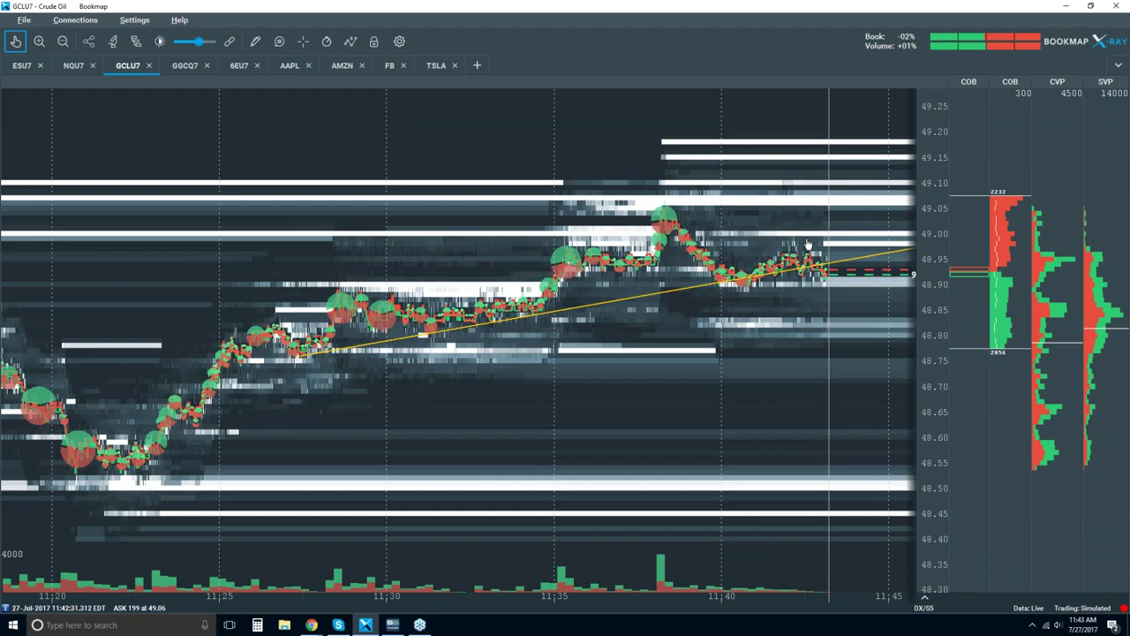
pyautogui.scroll(-1, 807, 244)
pyautogui.scroll(-1, 807, 245)
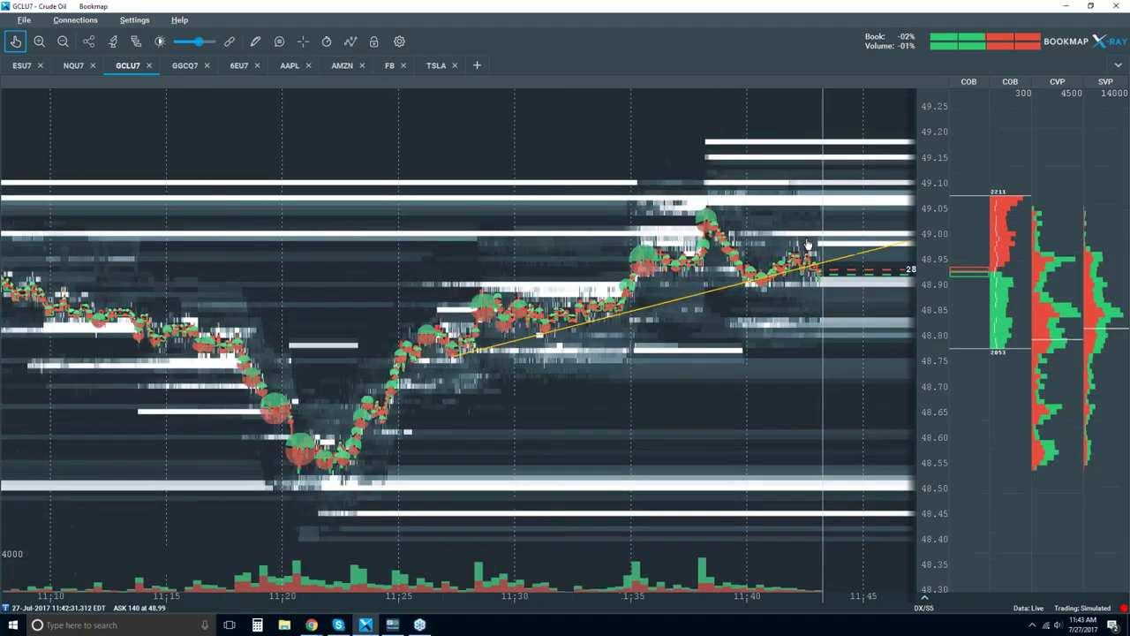
pyautogui.scroll(-2, 807, 244)
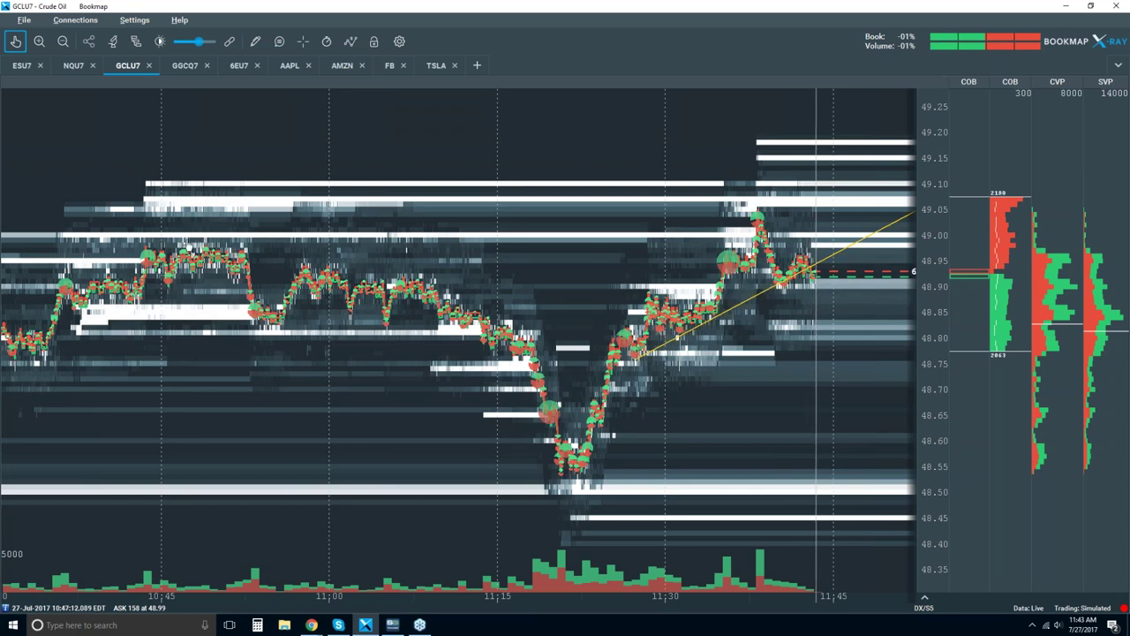
pyautogui.scroll(-3, 188, 247)
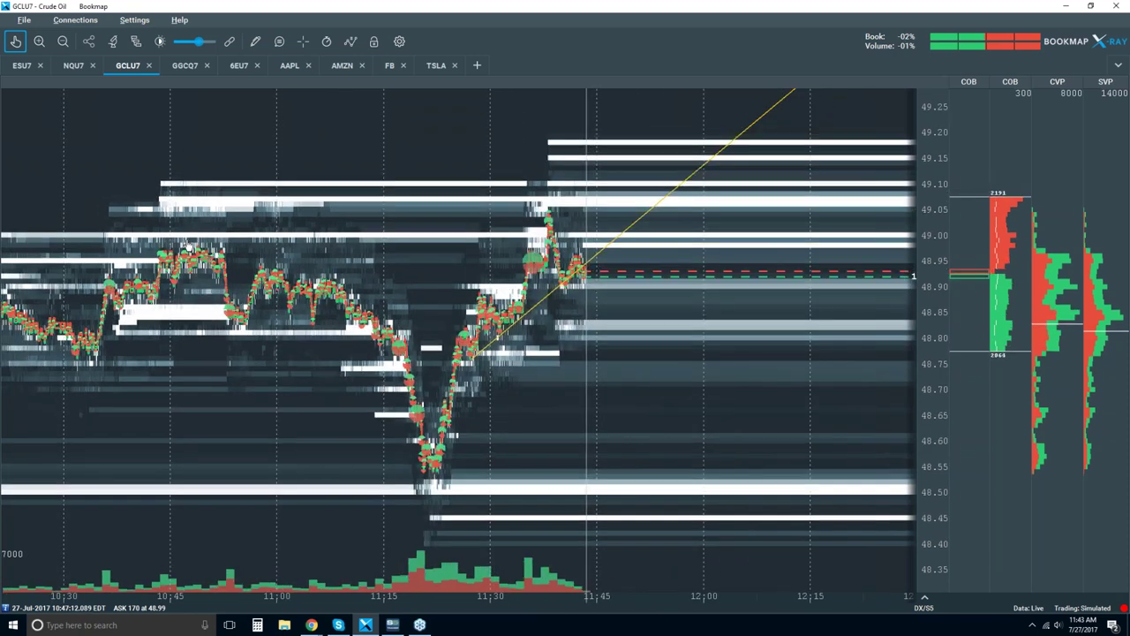
pyautogui.scroll(3, 188, 247)
pyautogui.scroll(-4, 188, 247)
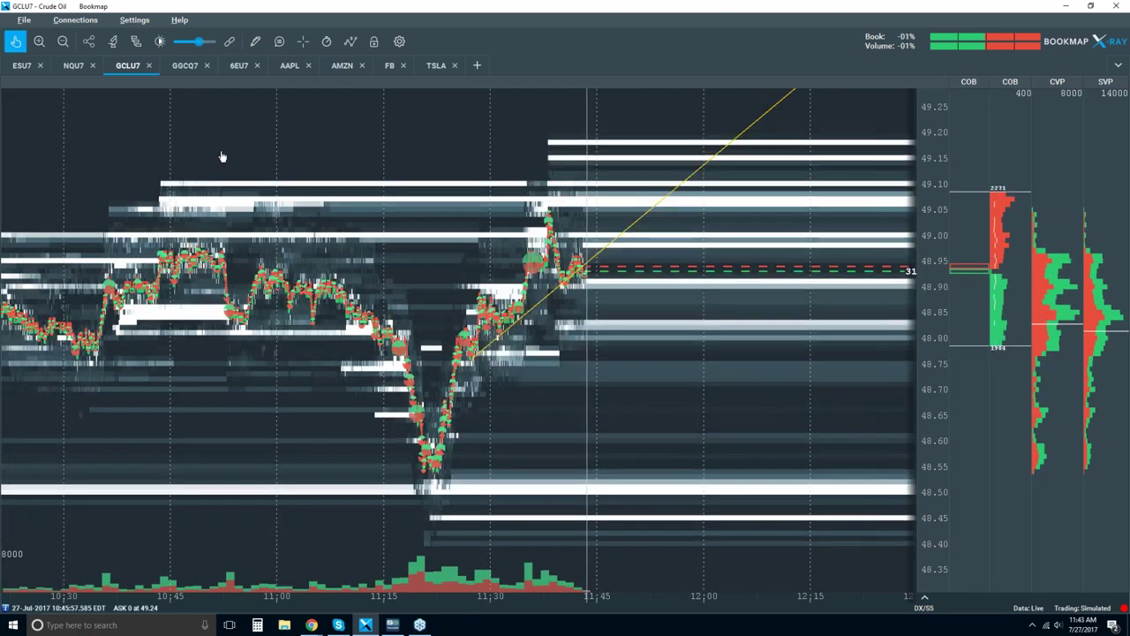
pyautogui.moveTo(220, 156); pyautogui.dragTo(398, 182)
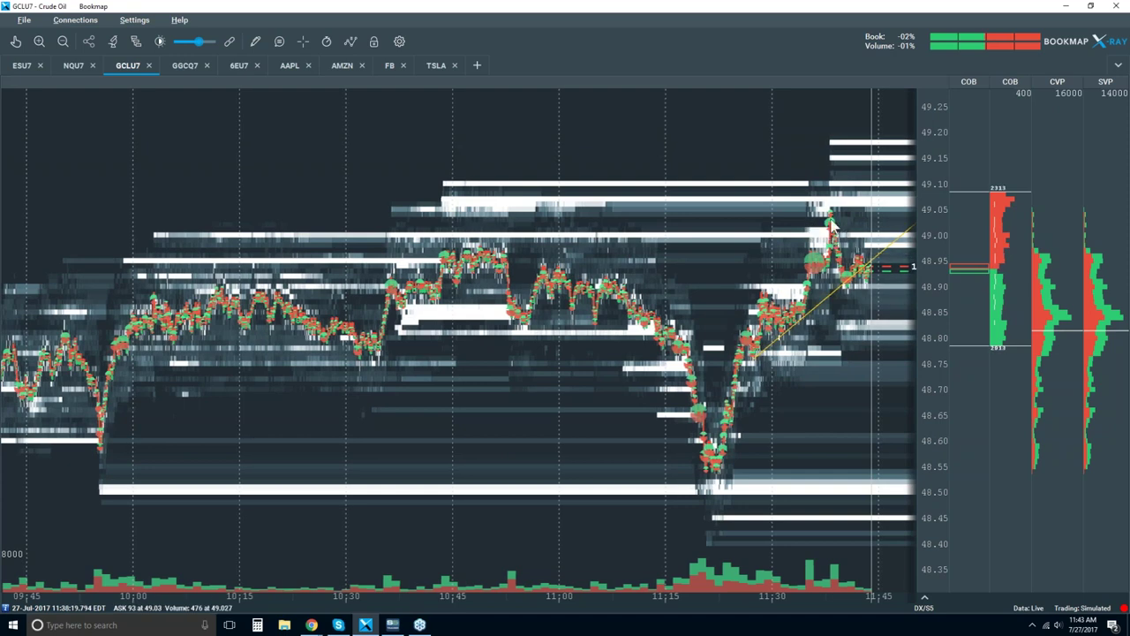
pyautogui.scroll(3, 794, 231)
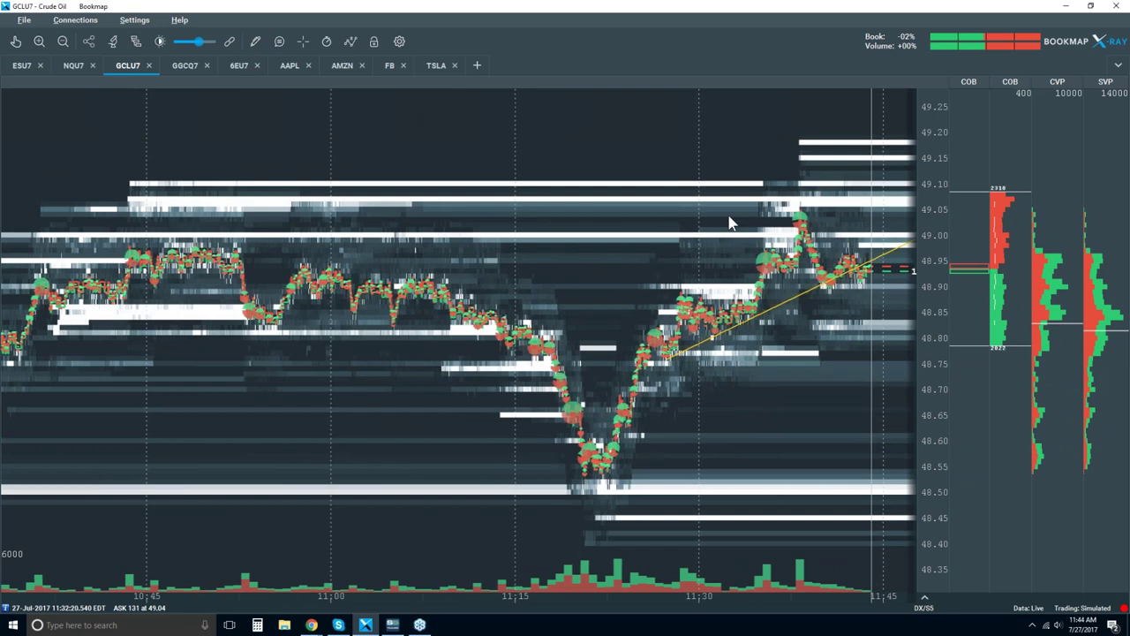
pyautogui.scroll(2, 729, 223)
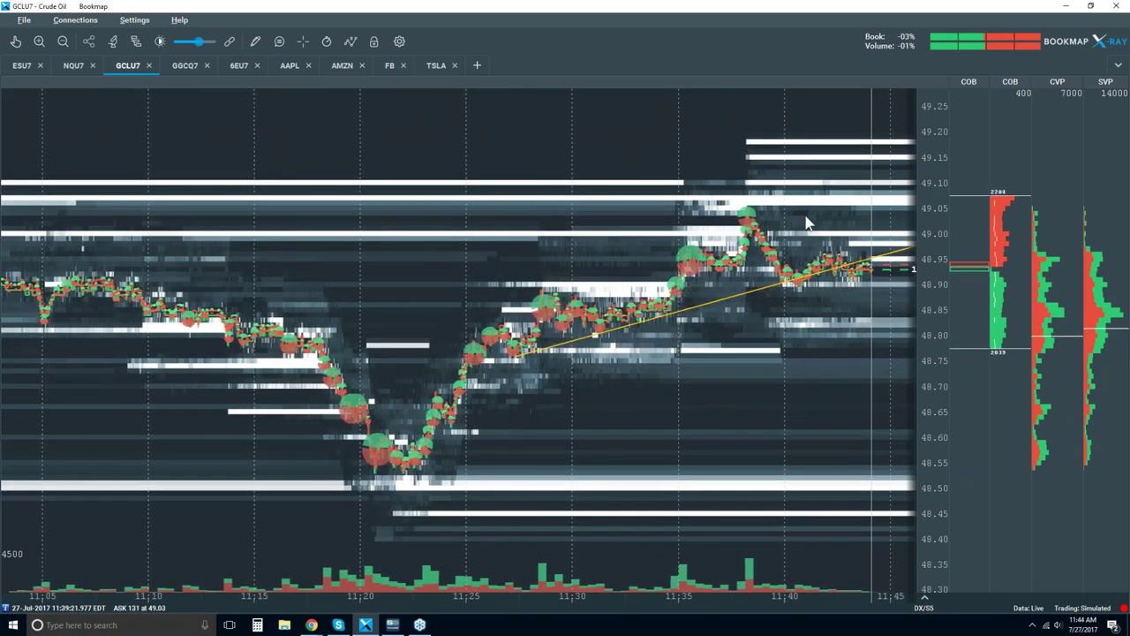
pyautogui.scroll(-2, 768, 331)
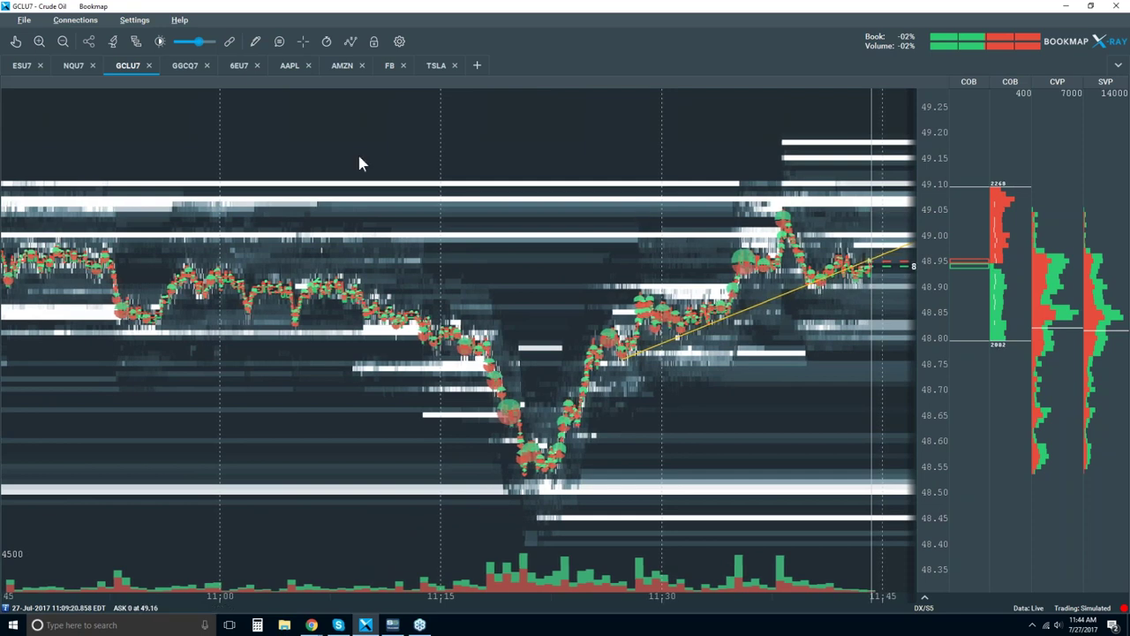
# - Delete the remaining ray beneath the rally and leave drawing mode
pyautogui.click(255, 41)
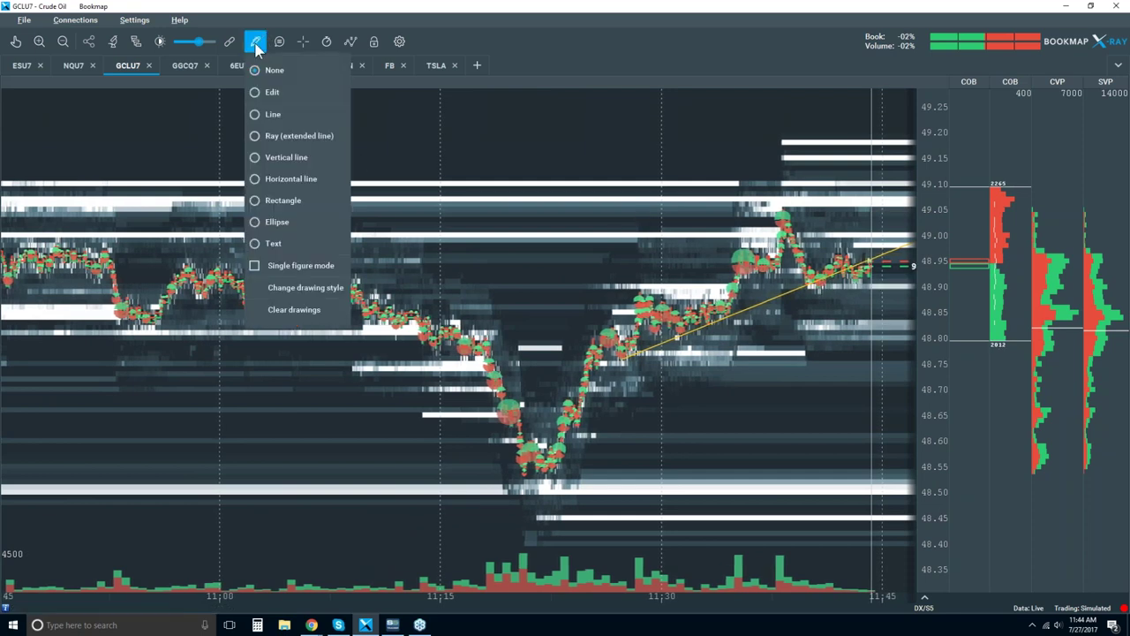
pyautogui.click(281, 91)
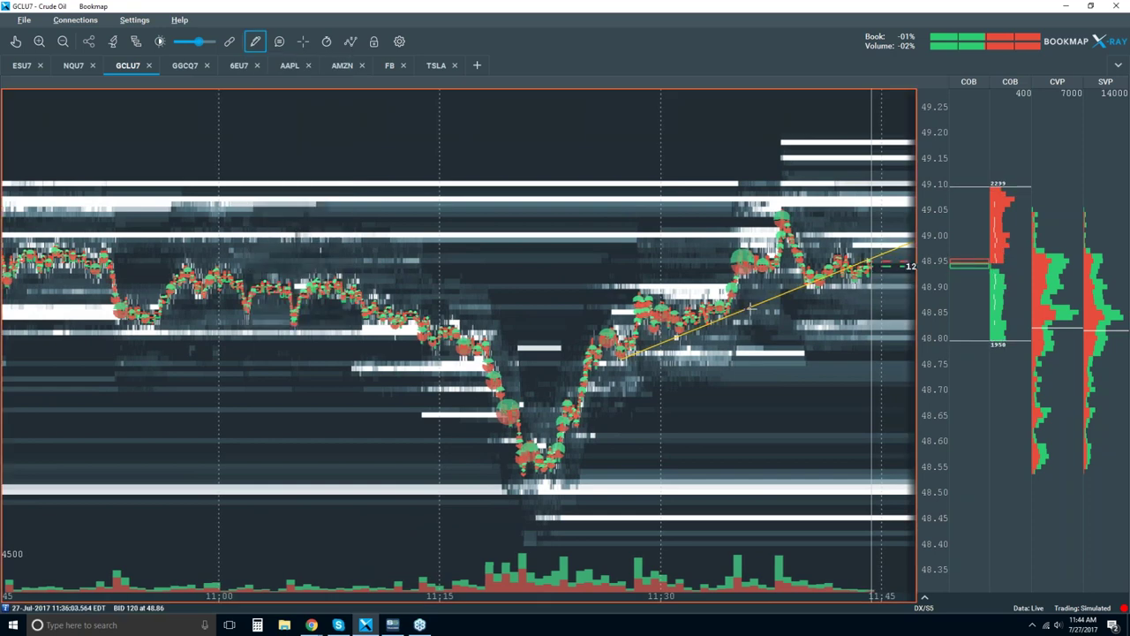
pyautogui.press('Delete')
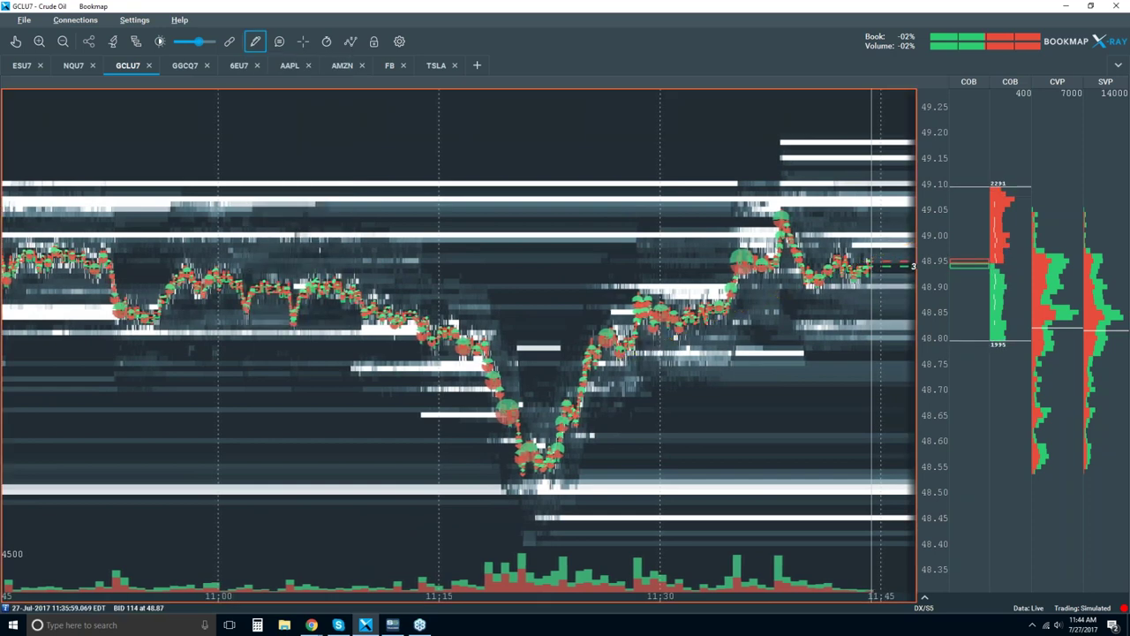
pyautogui.click(255, 42)
pyautogui.click(274, 72)
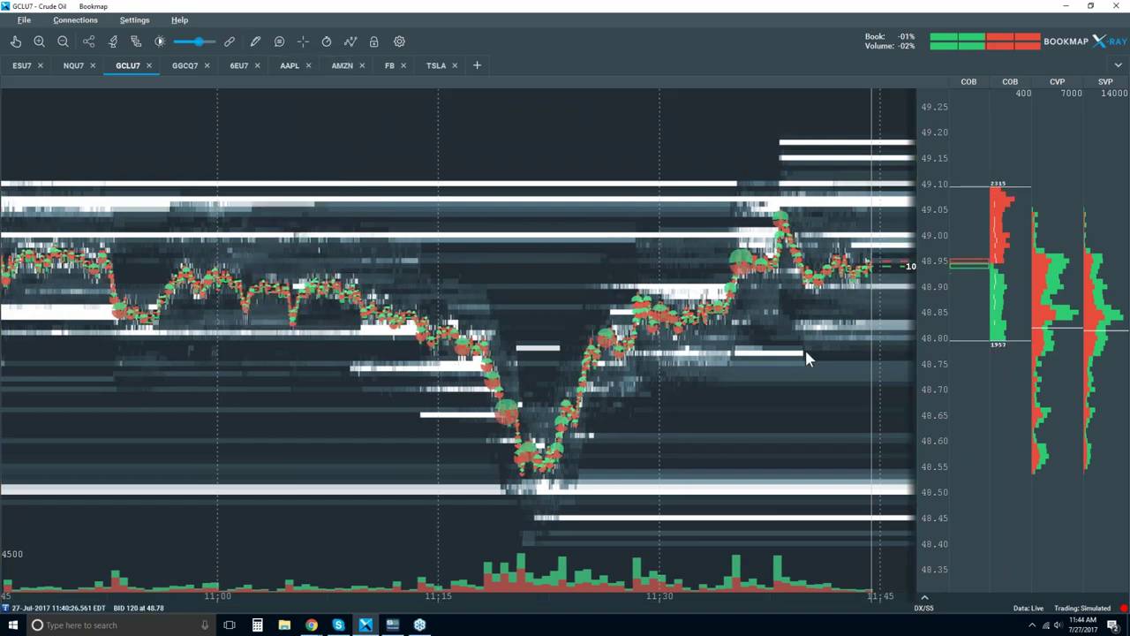
# - Examine the 11:45 price rise toward 49.00 and the liquidity above it at several time ranges, then restore live following
pyautogui.scroll(-1, 789, 366)
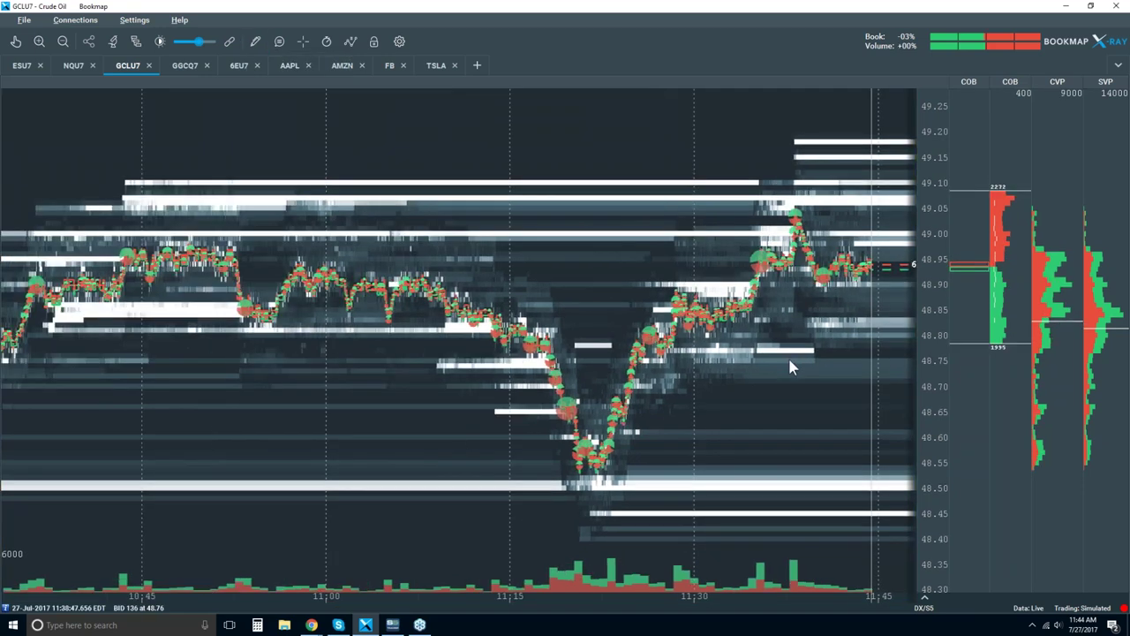
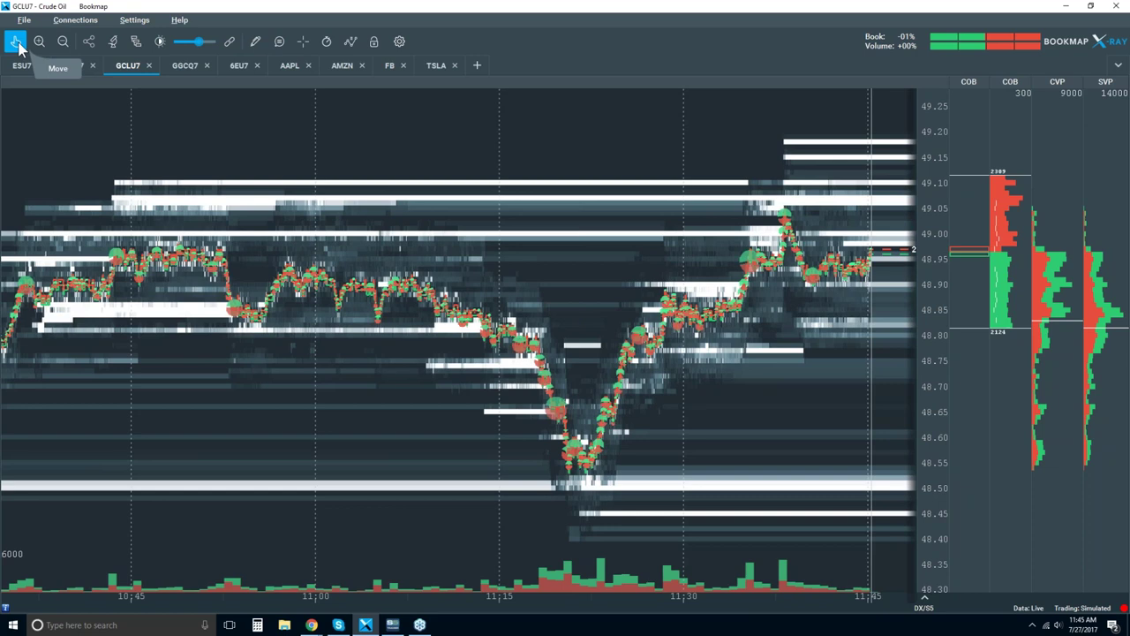
pyautogui.click(16, 41)
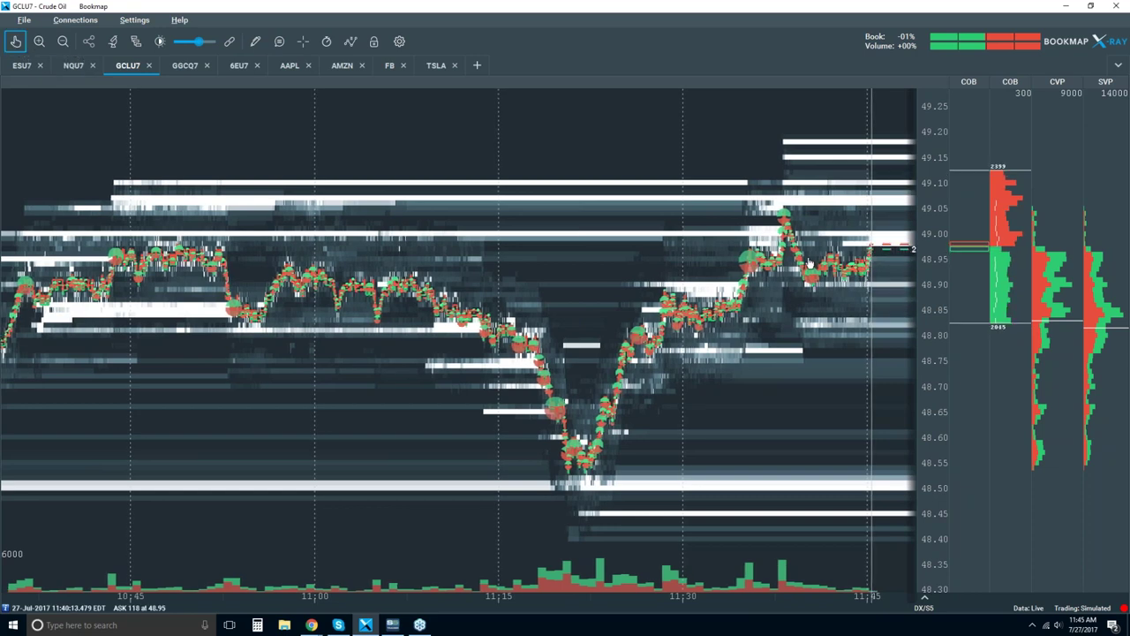
pyautogui.scroll(3, 811, 263)
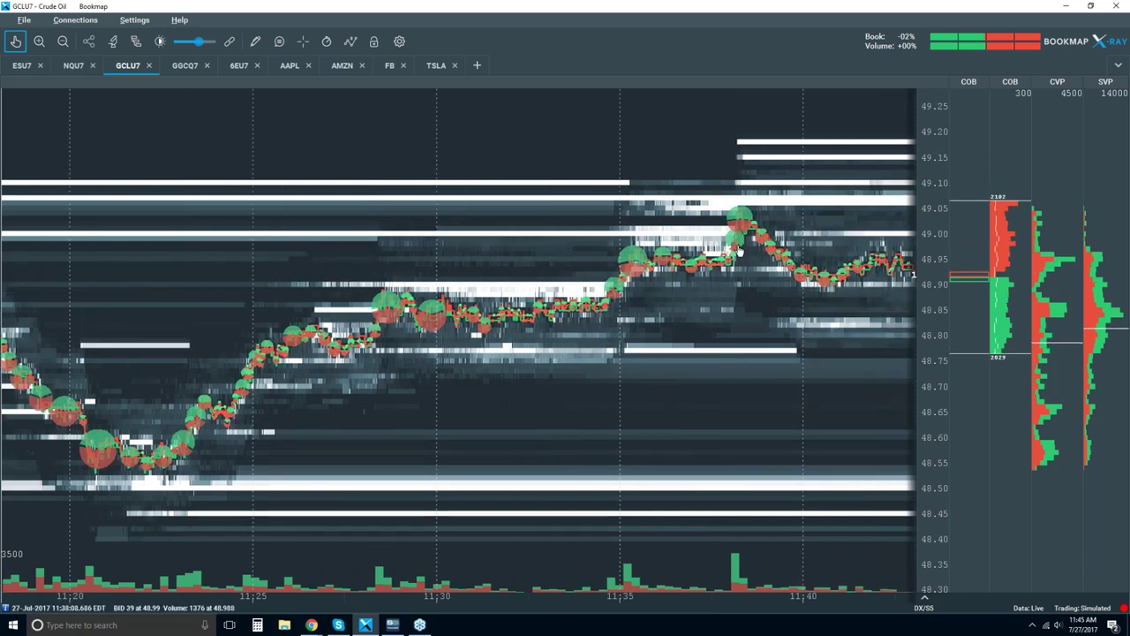
pyautogui.scroll(-4, 739, 252)
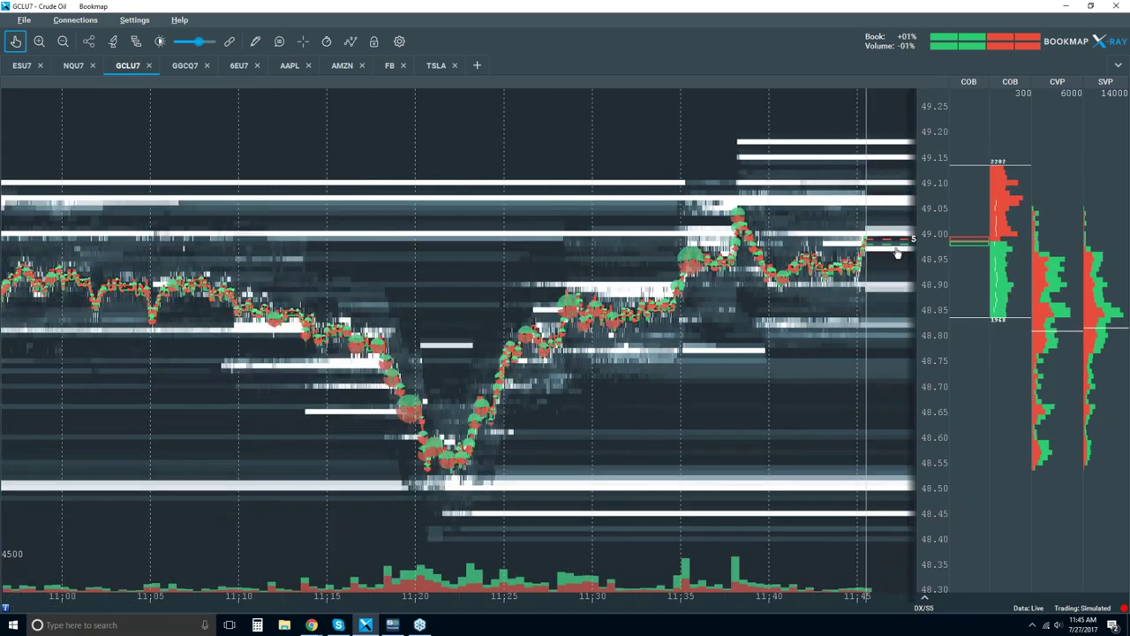
pyautogui.scroll(5, 869, 254)
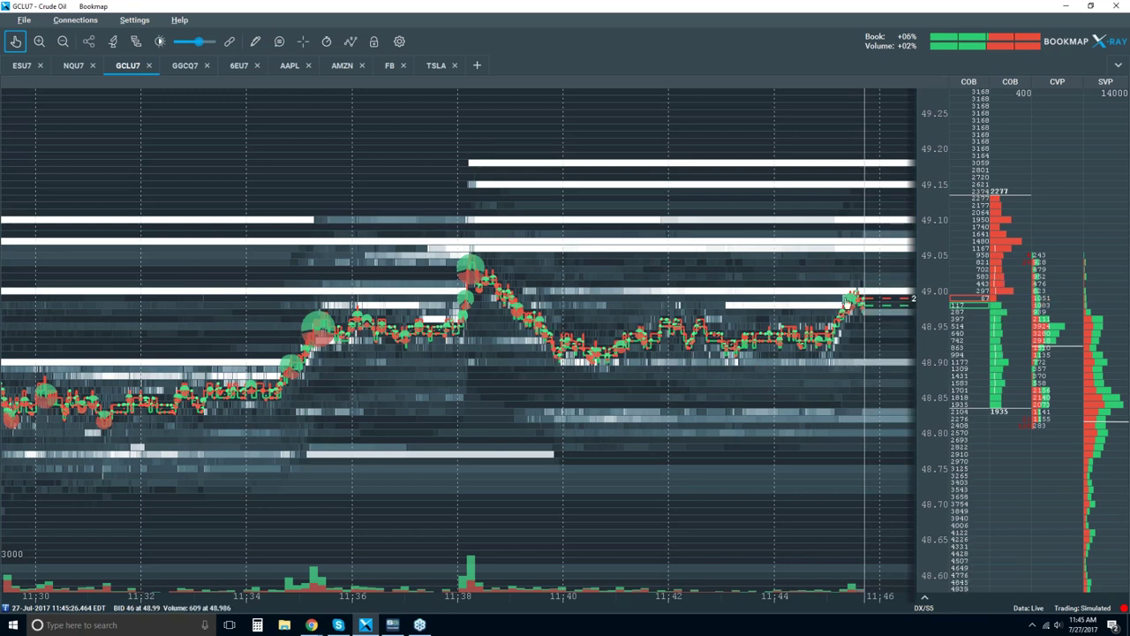
pyautogui.scroll(3, 846, 303)
pyautogui.moveTo(846, 303); pyautogui.dragTo(722, 360)
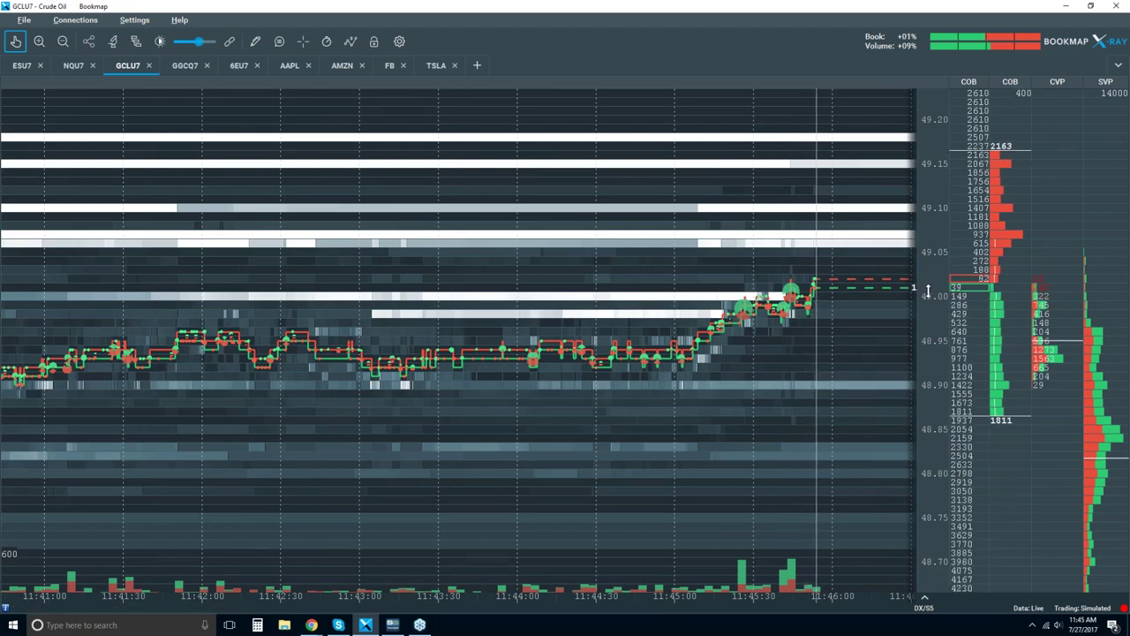
pyautogui.scroll(-5, 799, 302)
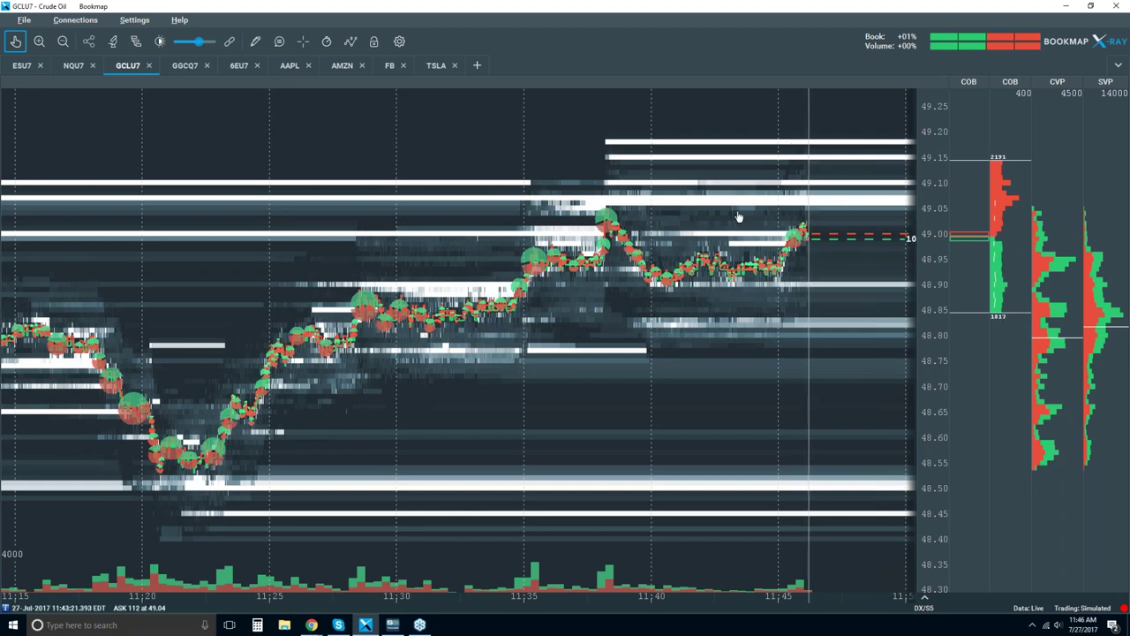
pyautogui.scroll(-2, 738, 218)
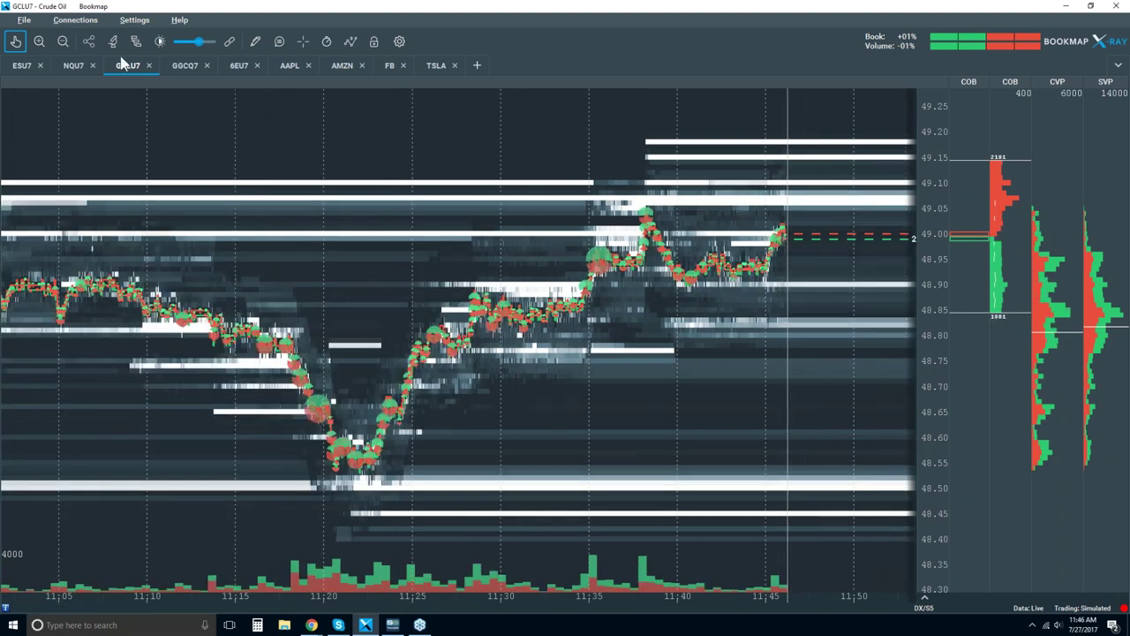
pyautogui.click(17, 42)
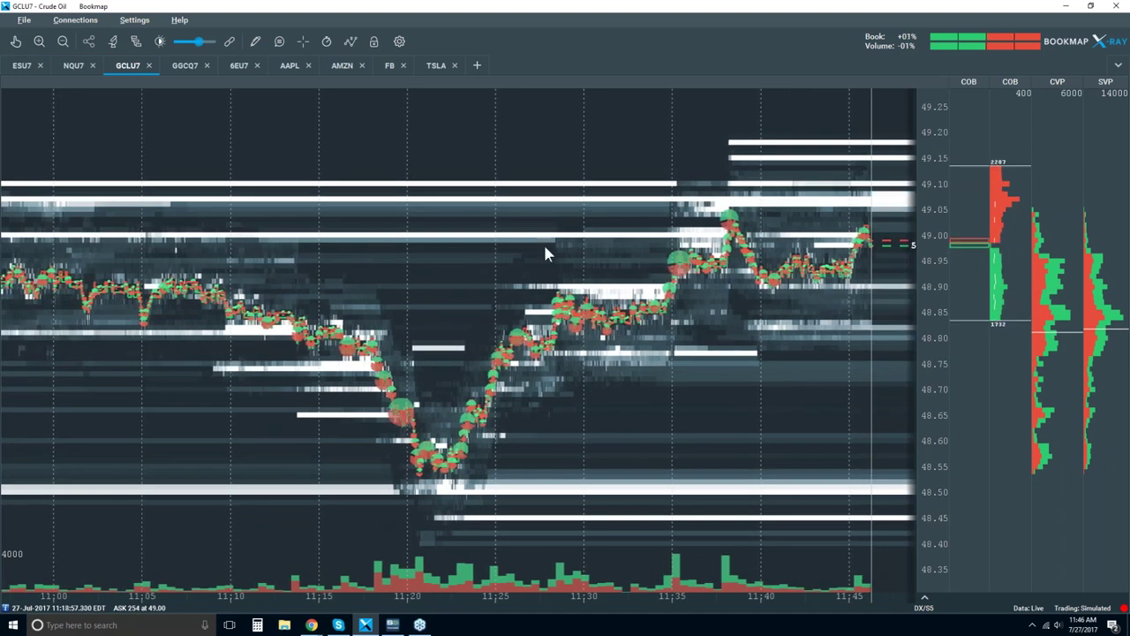
# - Compare the live price action around 49.00 since 11:45 with the 11:38 spike and its overhead liquidity
pyautogui.scroll(2, 832, 222)
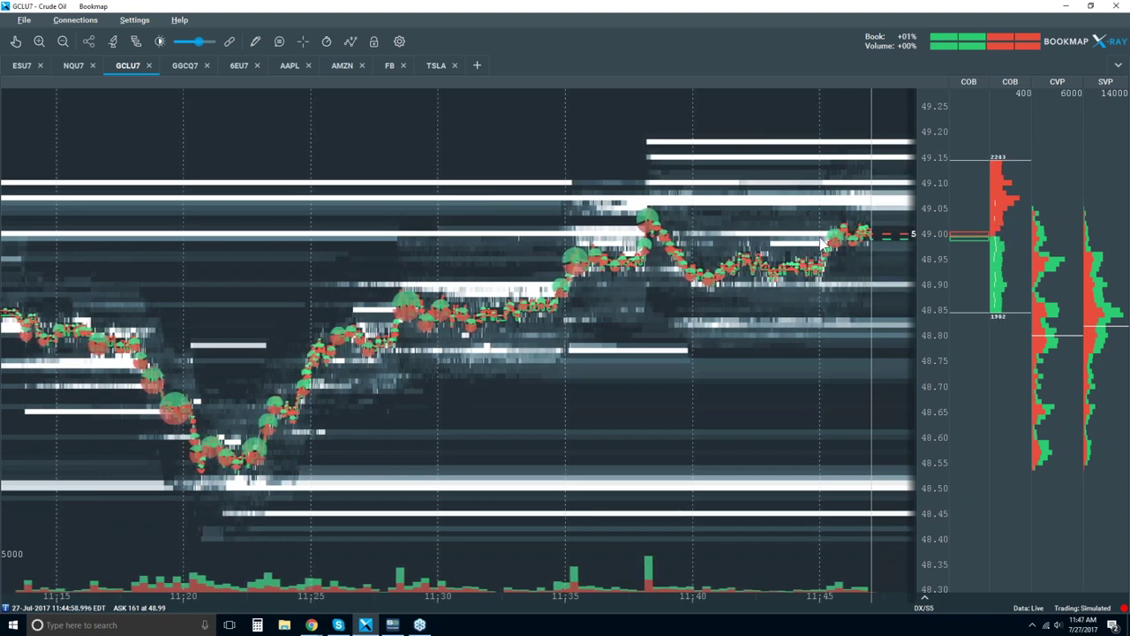
pyautogui.scroll(3, 835, 210)
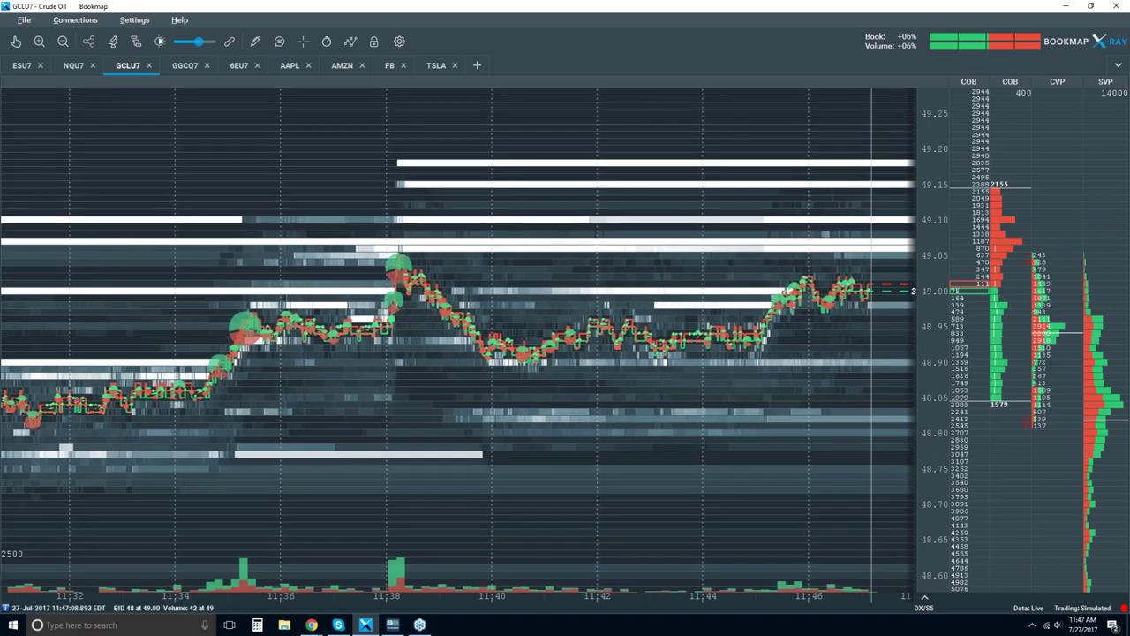
pyautogui.scroll(-2, 628, 255)
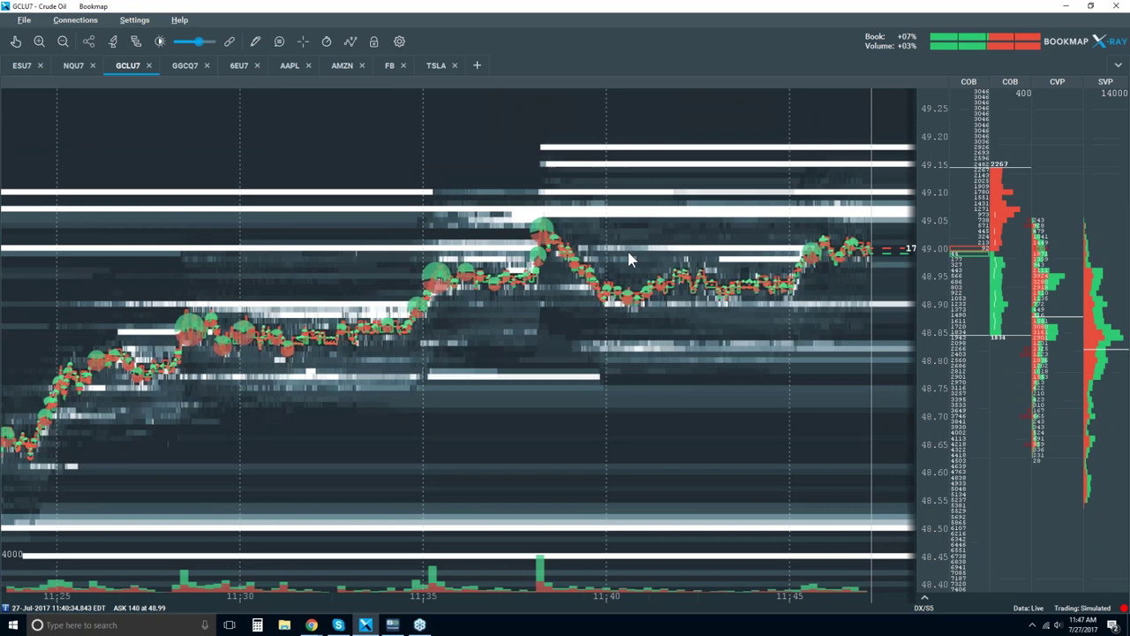
pyautogui.scroll(-1, 627, 251)
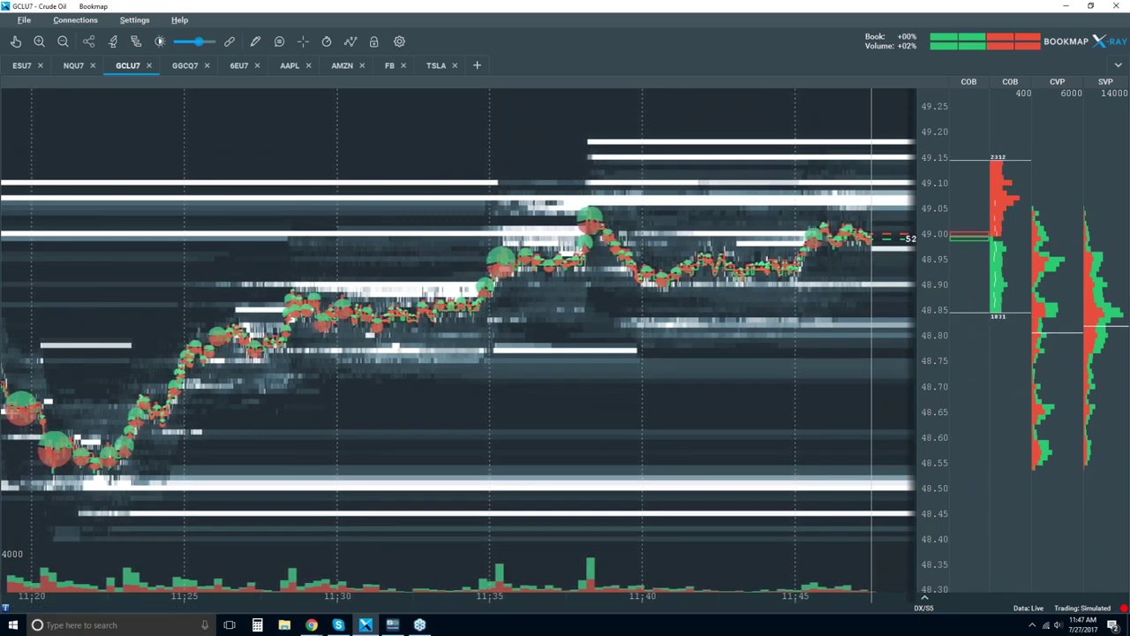
# - Examine crude oil's pullback from 49.00 at several time ranges, comparing it with the 11:38 spike and the liquidity up to 49.18
pyautogui.scroll(5, 857, 215)
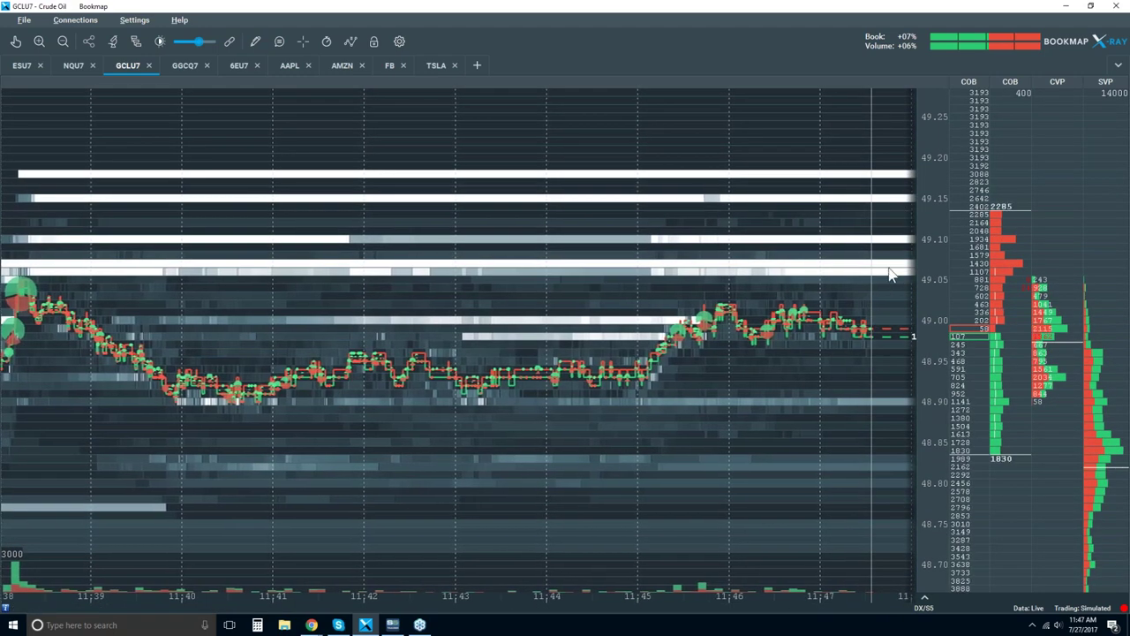
pyautogui.scroll(-1, 834, 284)
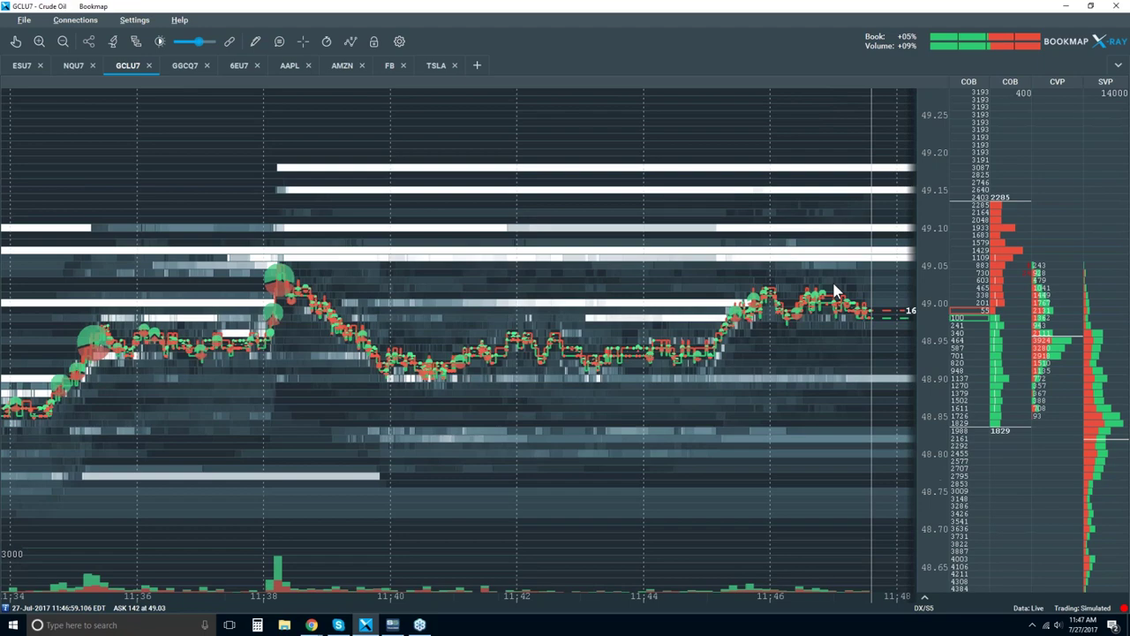
pyautogui.scroll(-2, 835, 292)
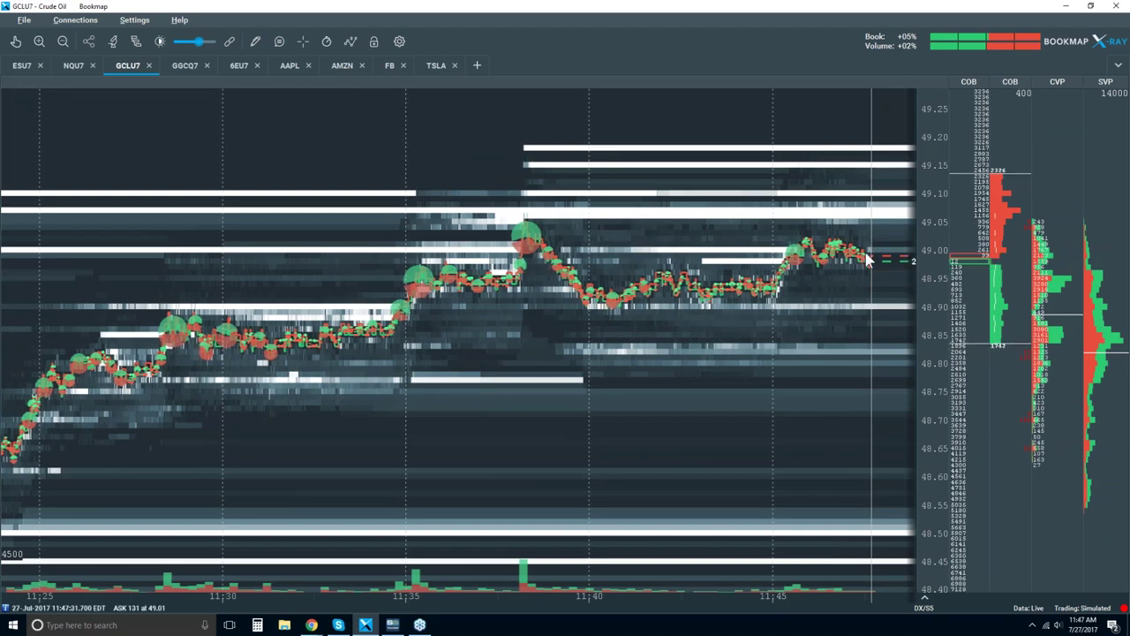
pyautogui.scroll(2, 848, 240)
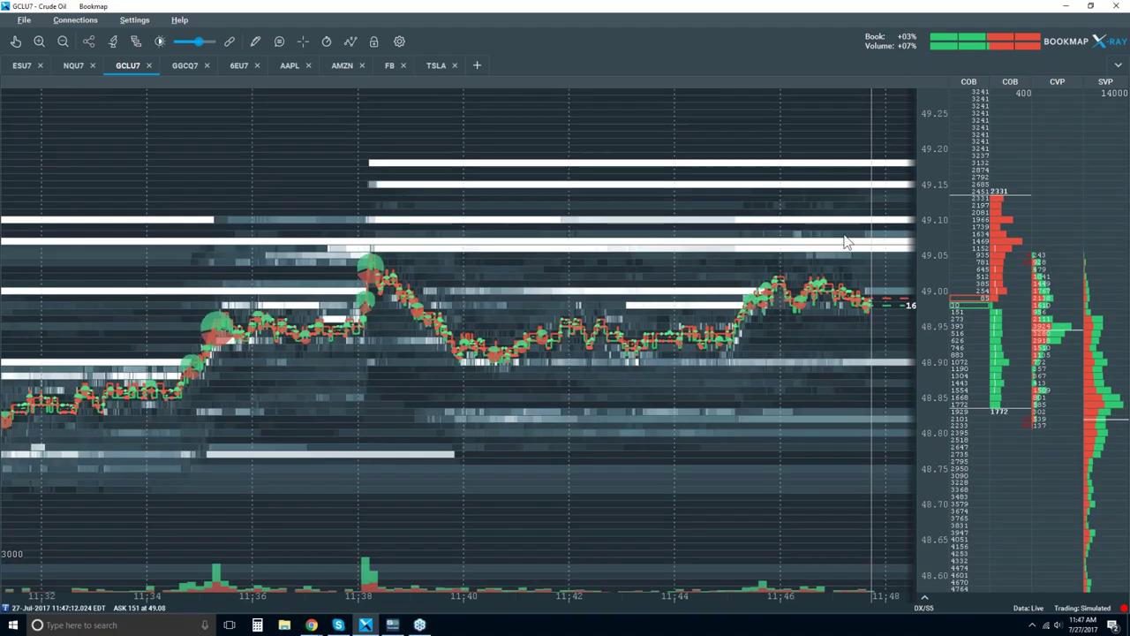
pyautogui.scroll(1, 846, 240)
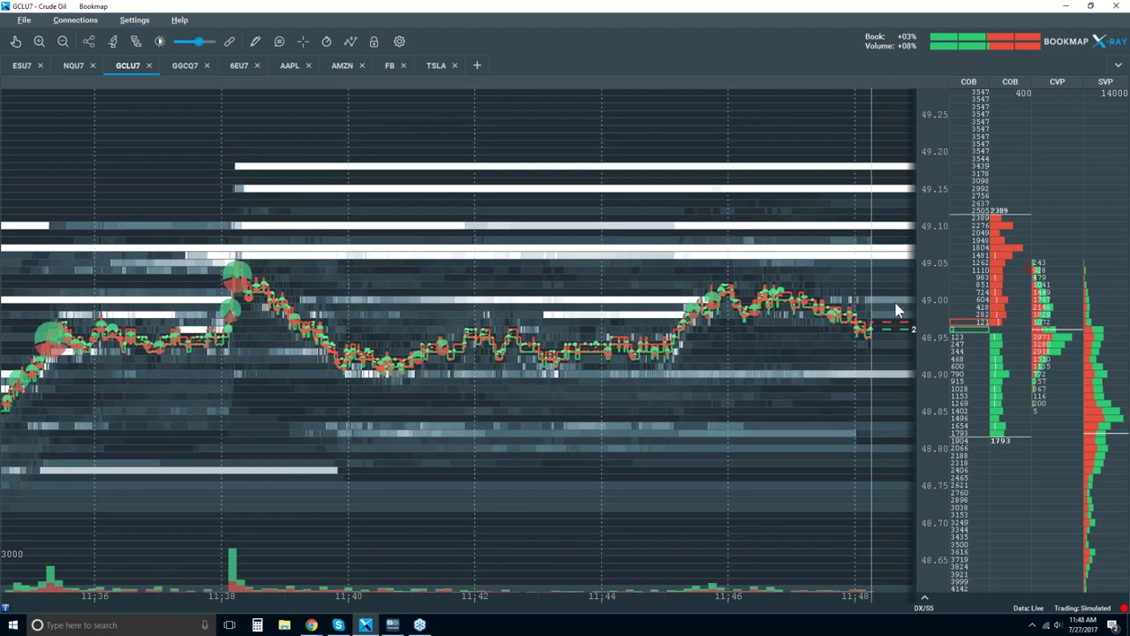
pyautogui.scroll(4, 861, 267)
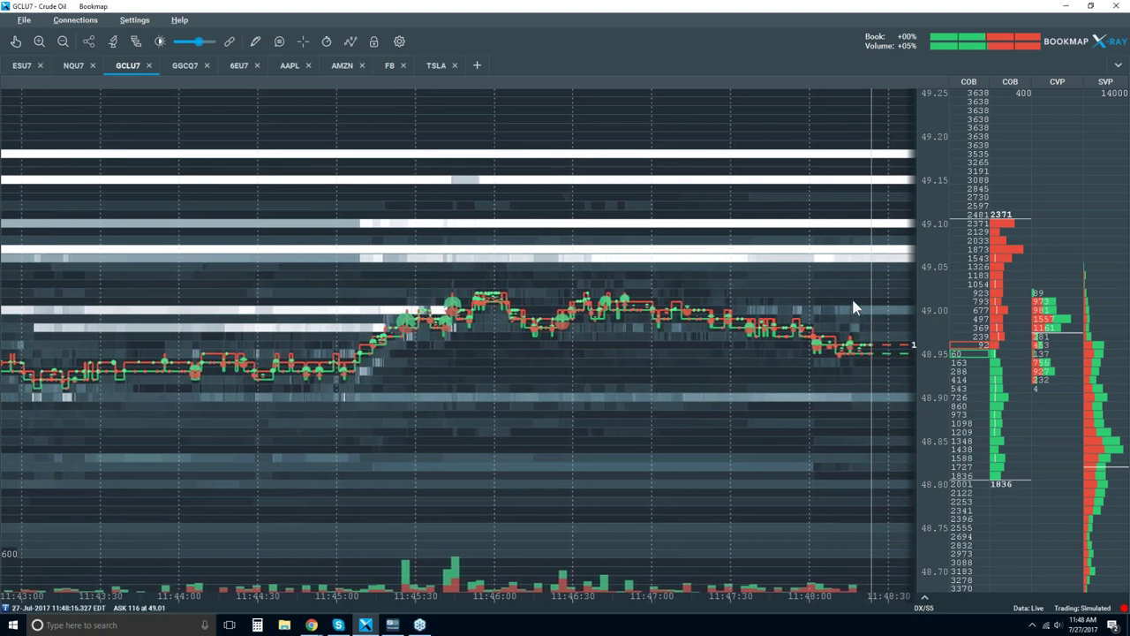
pyautogui.scroll(-1, 832, 304)
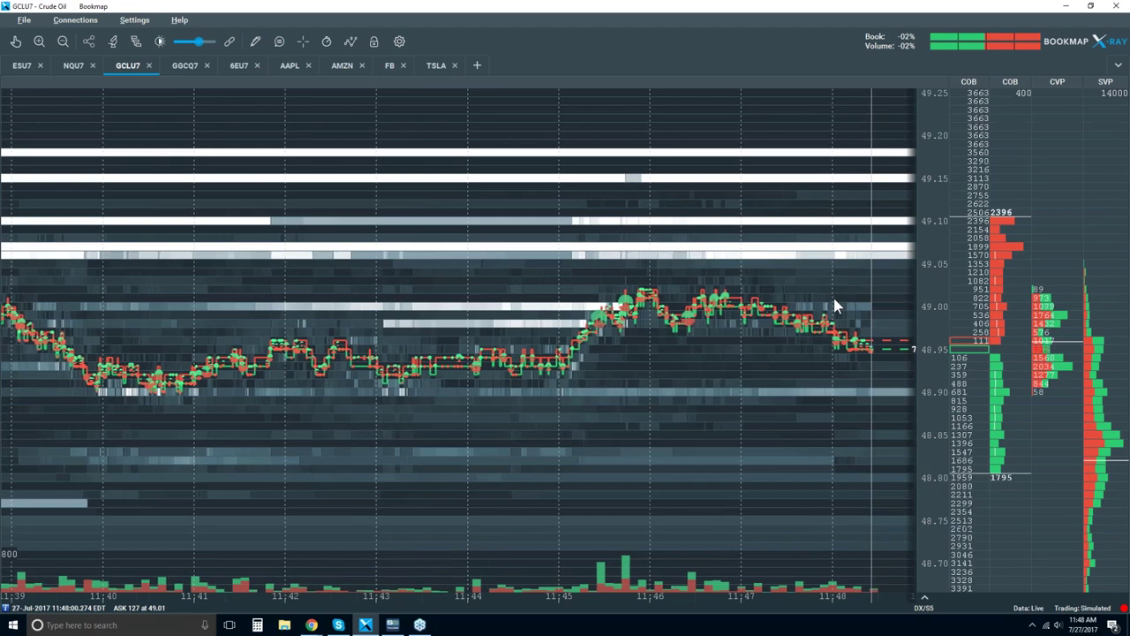
pyautogui.scroll(-1, 833, 305)
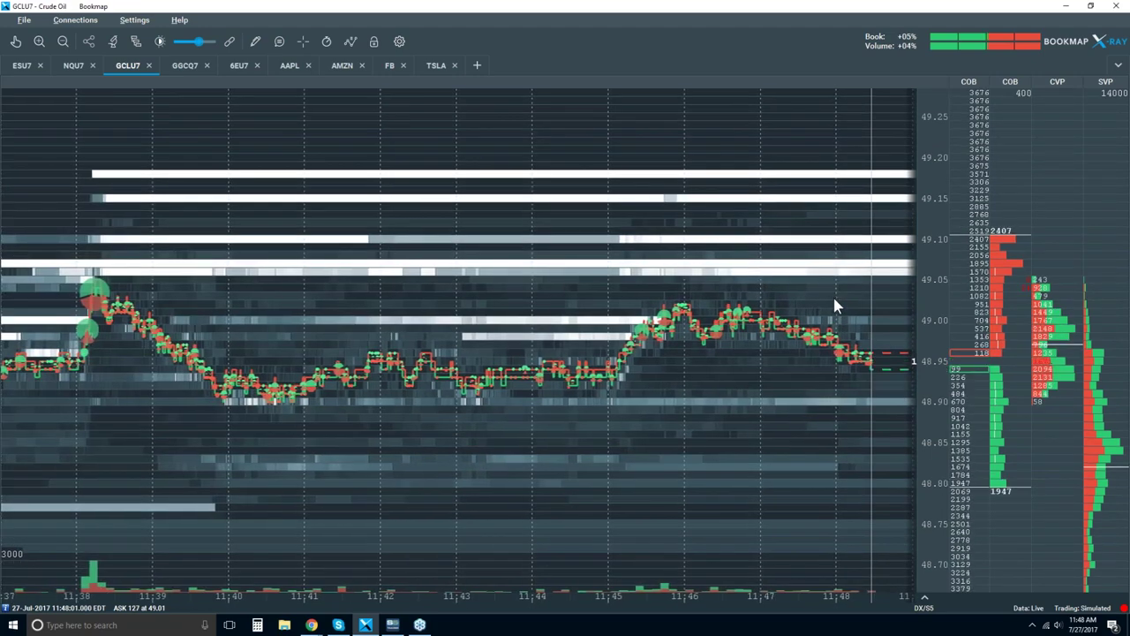
pyautogui.scroll(-1, 859, 347)
pyautogui.scroll(-1, 860, 347)
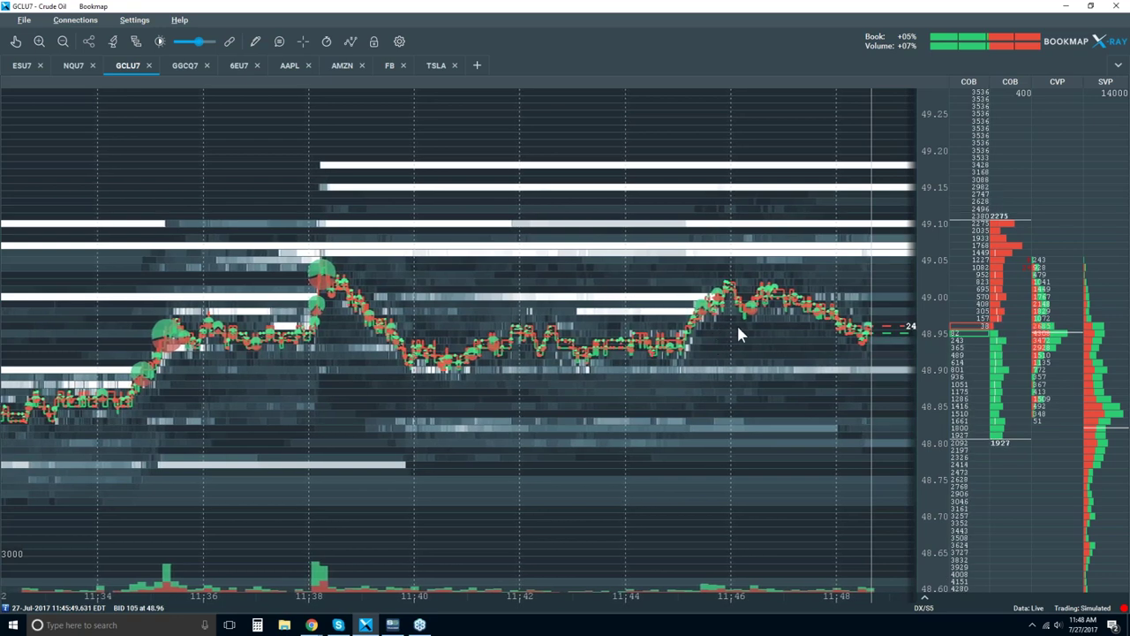
pyautogui.scroll(-3, 771, 345)
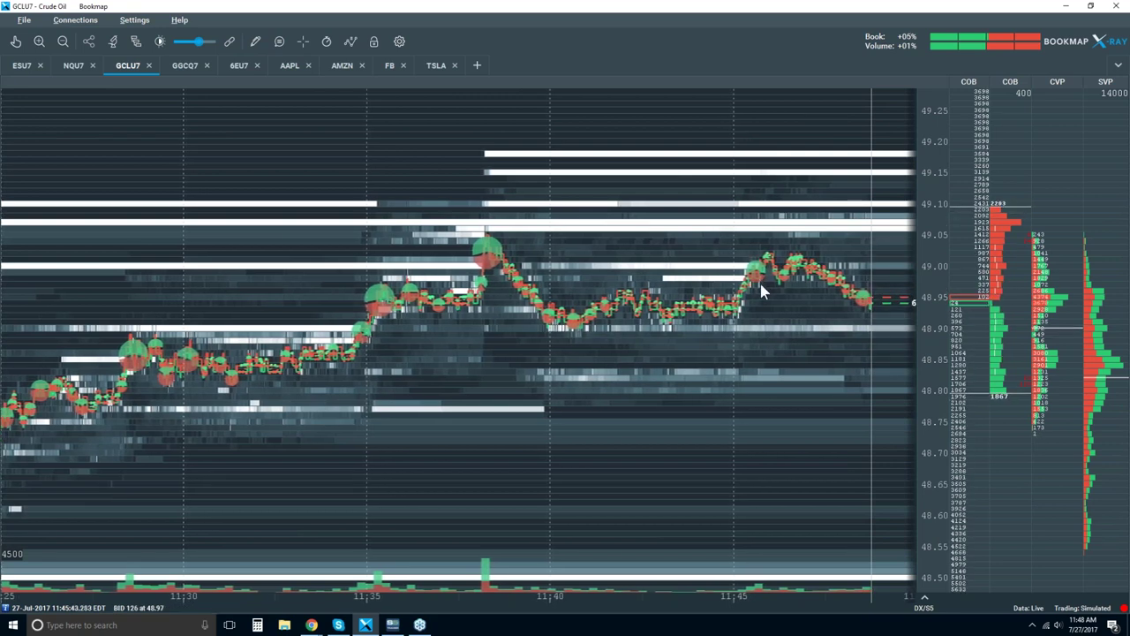
# - Switch to the AMZN chart and examine its rally, the 11:48 drop and the liquidity around 1078 and 1080 at several time ranges
pyautogui.click(343, 64)
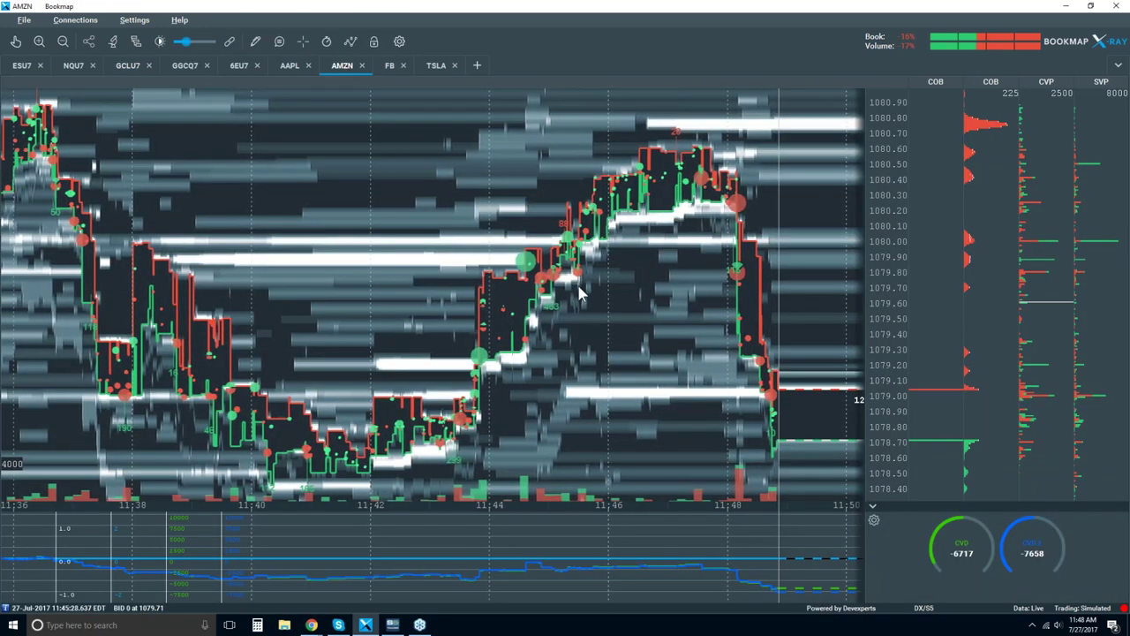
pyautogui.scroll(-2, 580, 294)
pyautogui.scroll(-3, 580, 293)
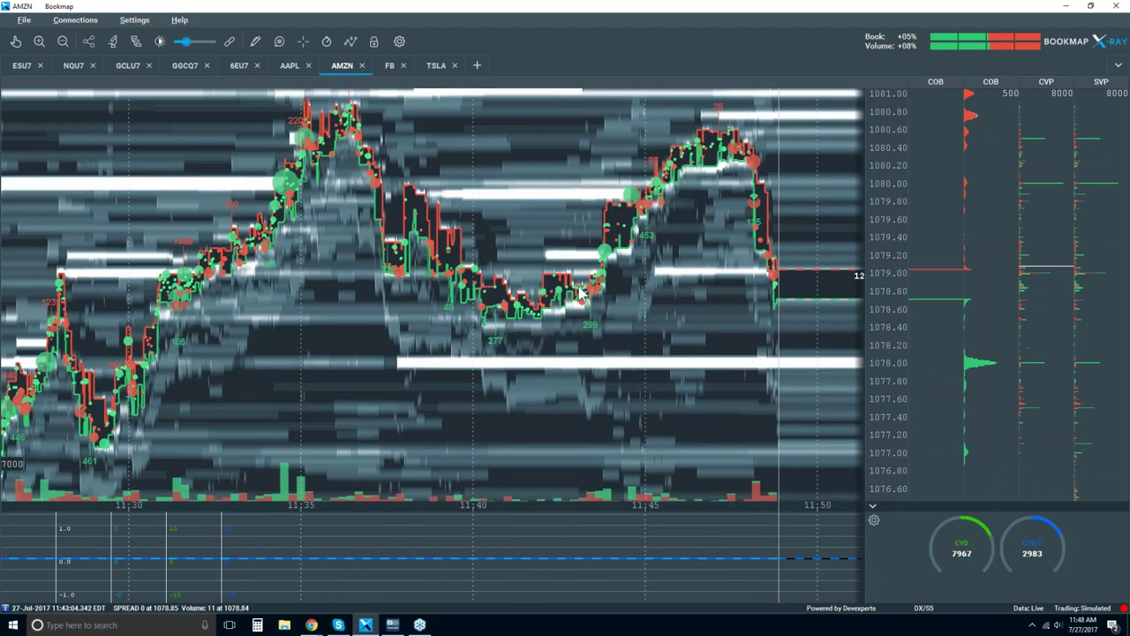
pyautogui.scroll(-1, 580, 293)
pyautogui.scroll(-1, 578, 294)
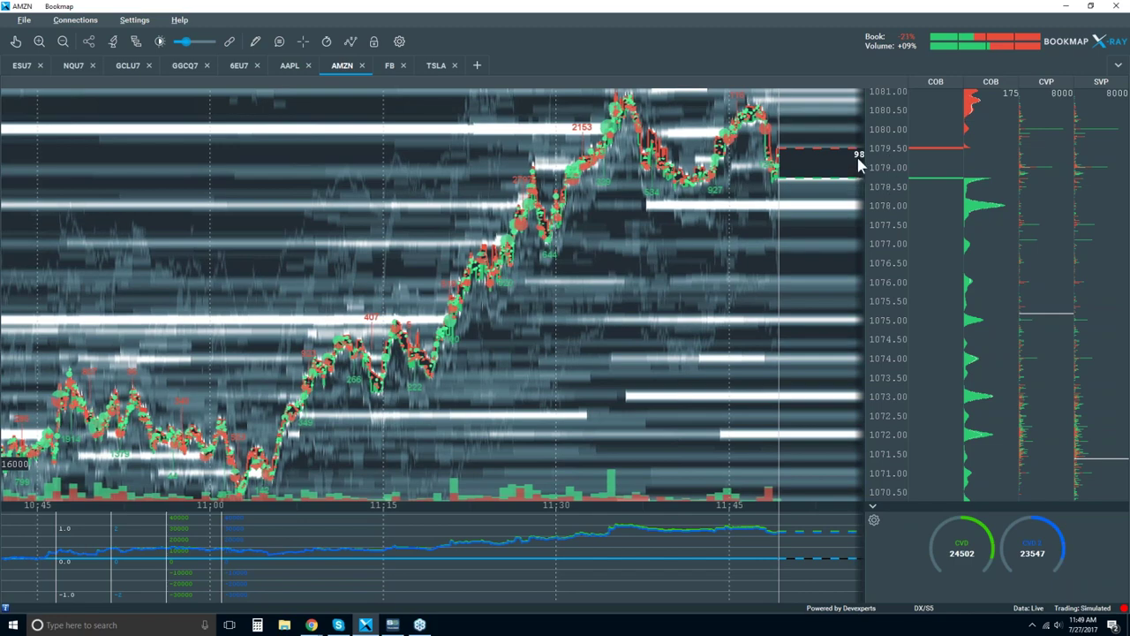
pyautogui.scroll(3, 748, 135)
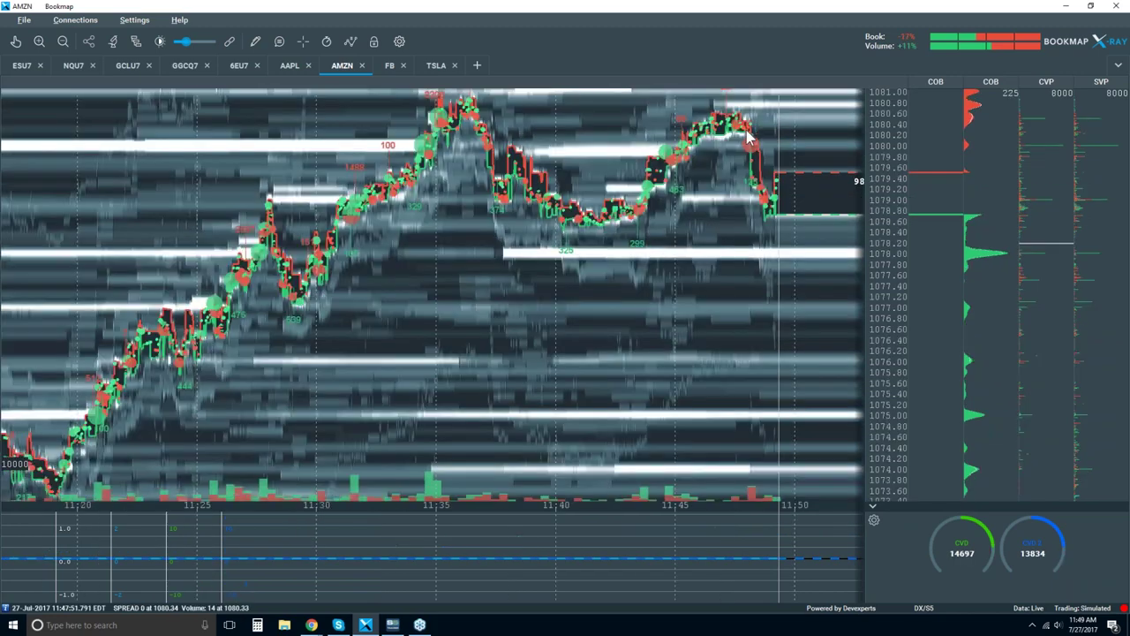
pyautogui.scroll(3, 749, 135)
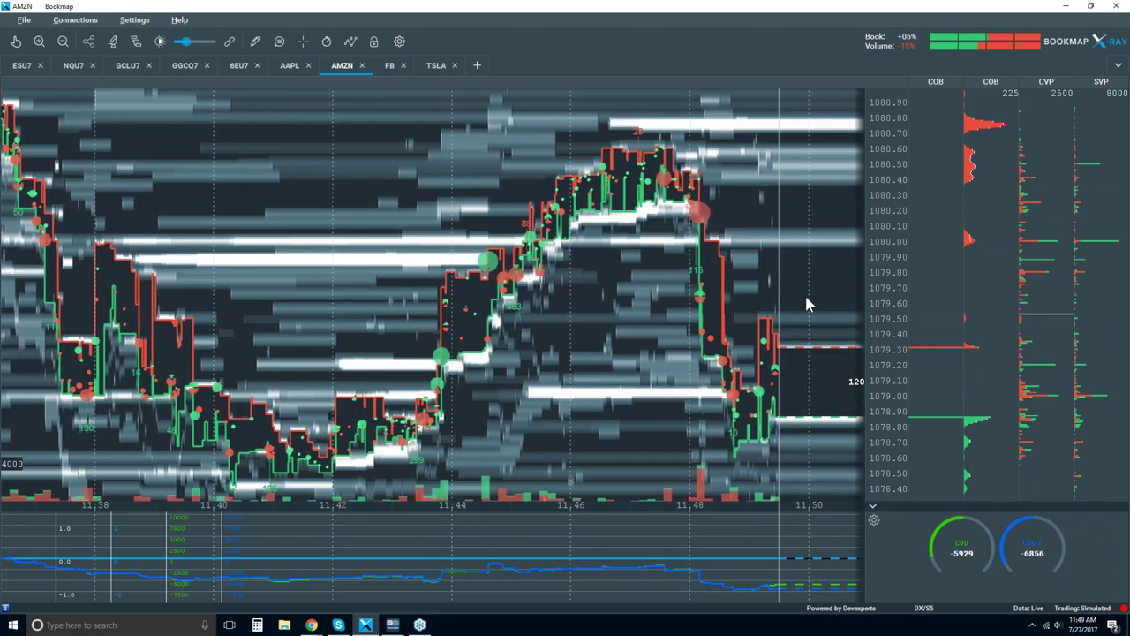
pyautogui.scroll(-5, 806, 299)
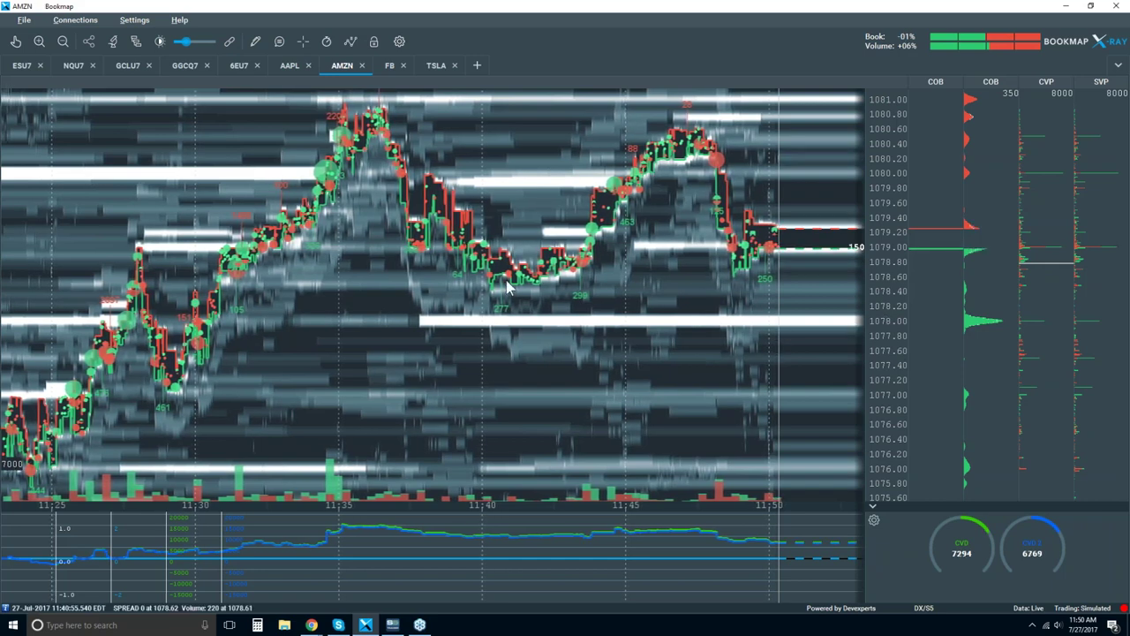
# - Open the Heatmap settings in the AMZN studies configuration and move the dialog away from the latest price action
pyautogui.click(113, 42)
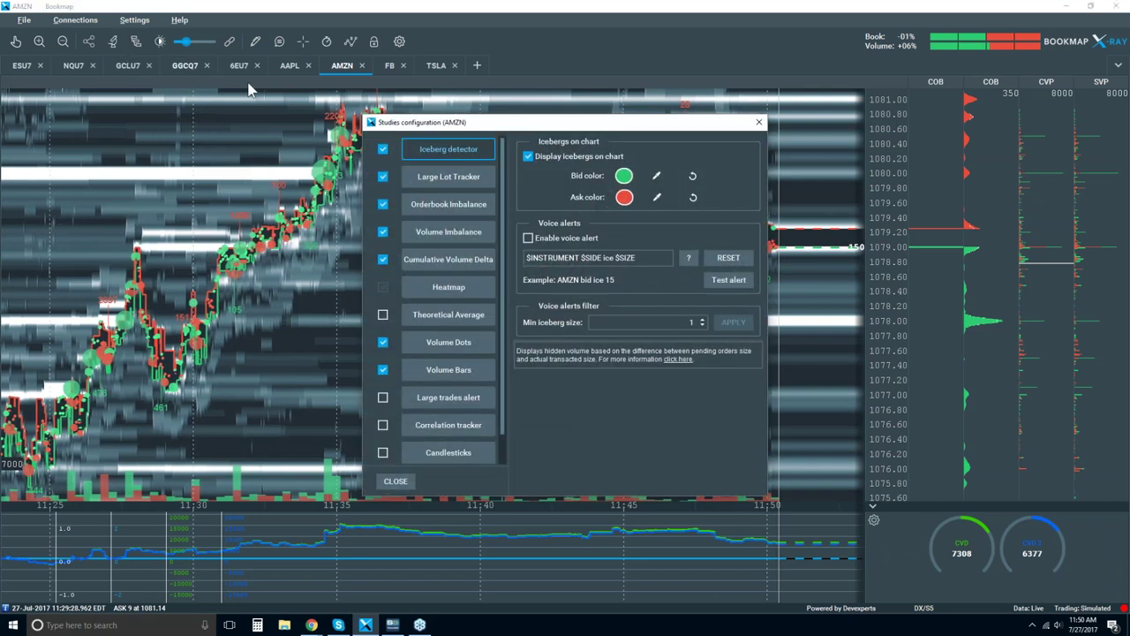
pyautogui.scroll(-2, 462, 371)
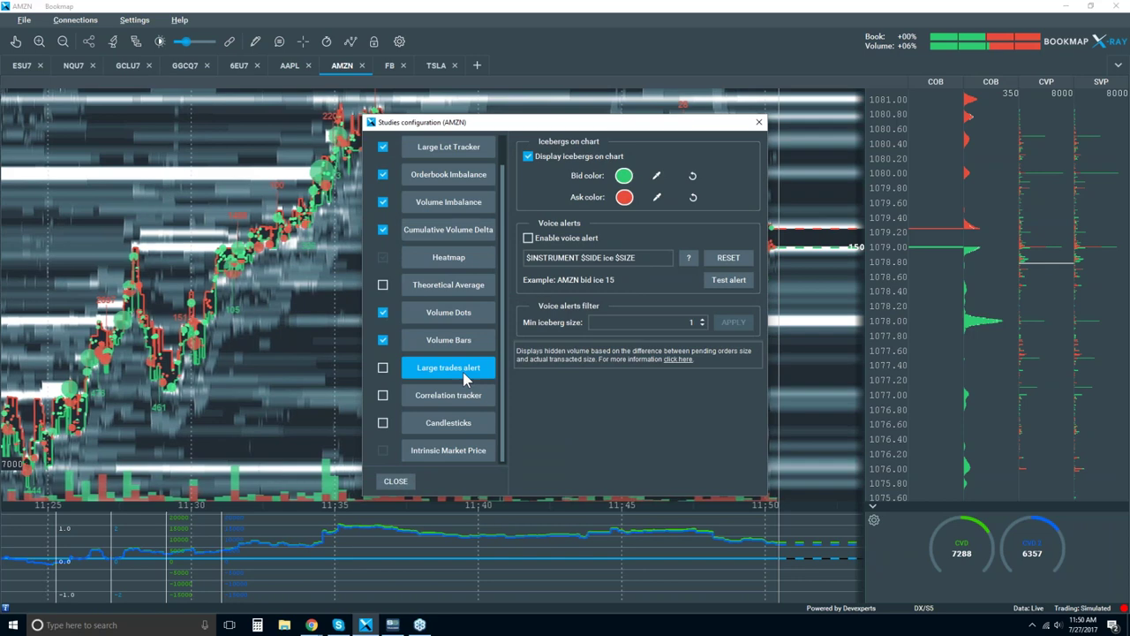
pyautogui.click(434, 262)
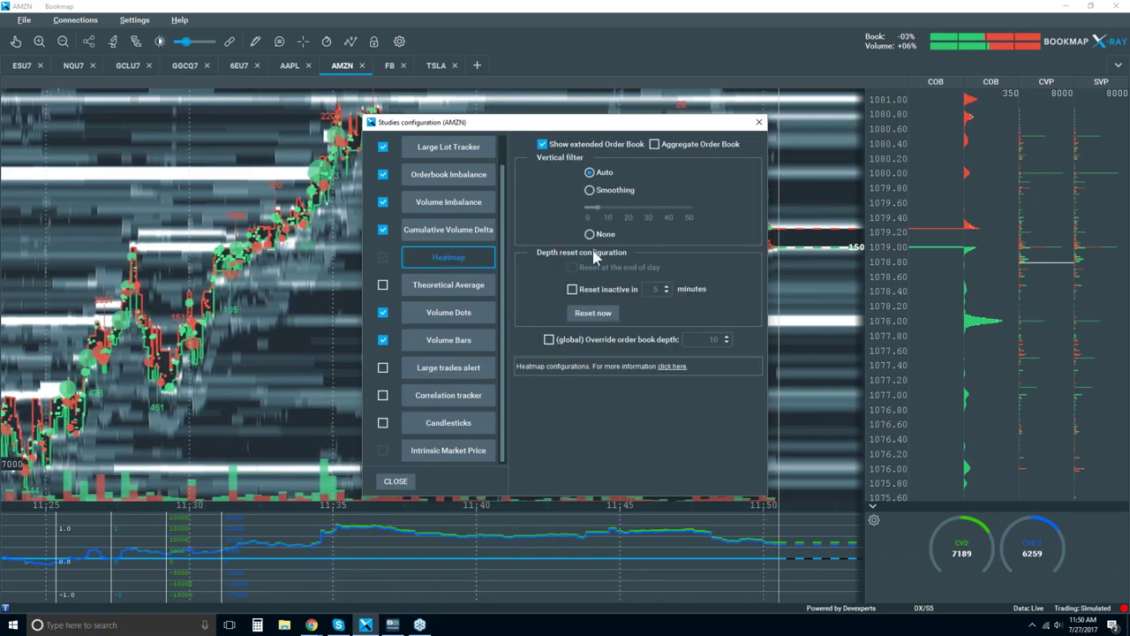
pyautogui.moveTo(593, 133); pyautogui.dragTo(323, 232)
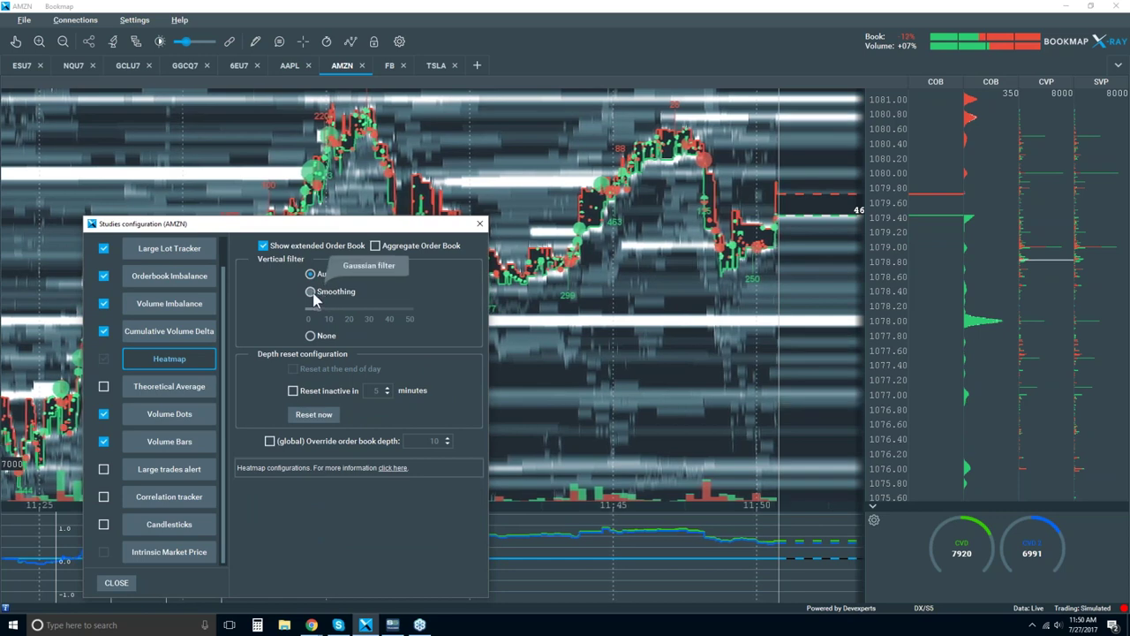
# - Compare the heatmap's vertical filter options None, Auto and Smoothing on AMZN, restore Auto and close the studies configuration
pyautogui.click(311, 336)
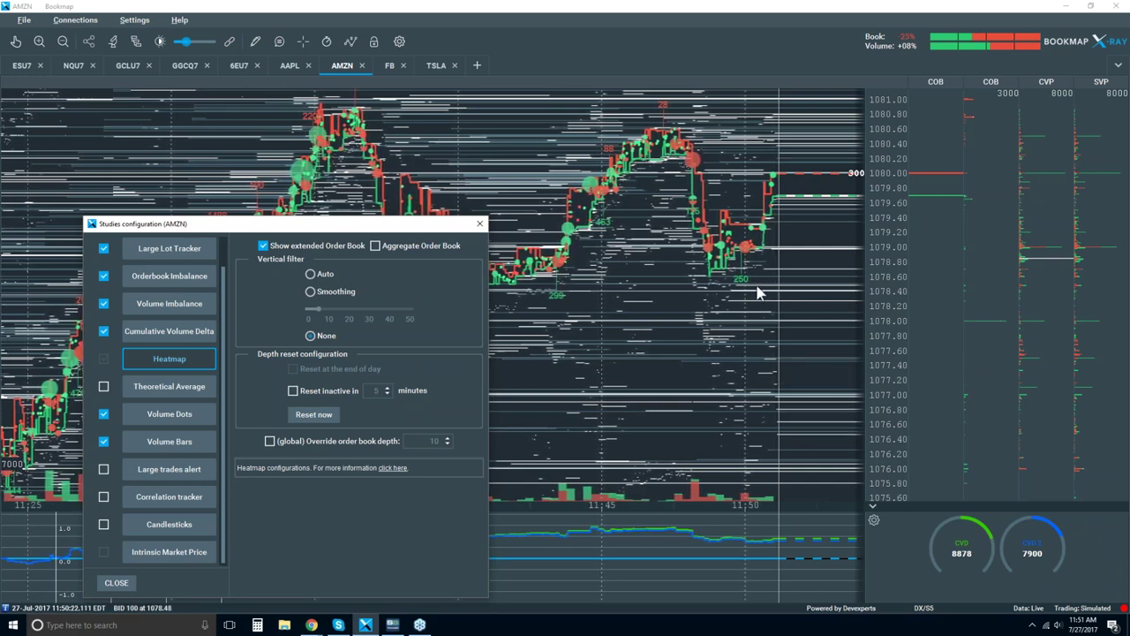
pyautogui.click(311, 274)
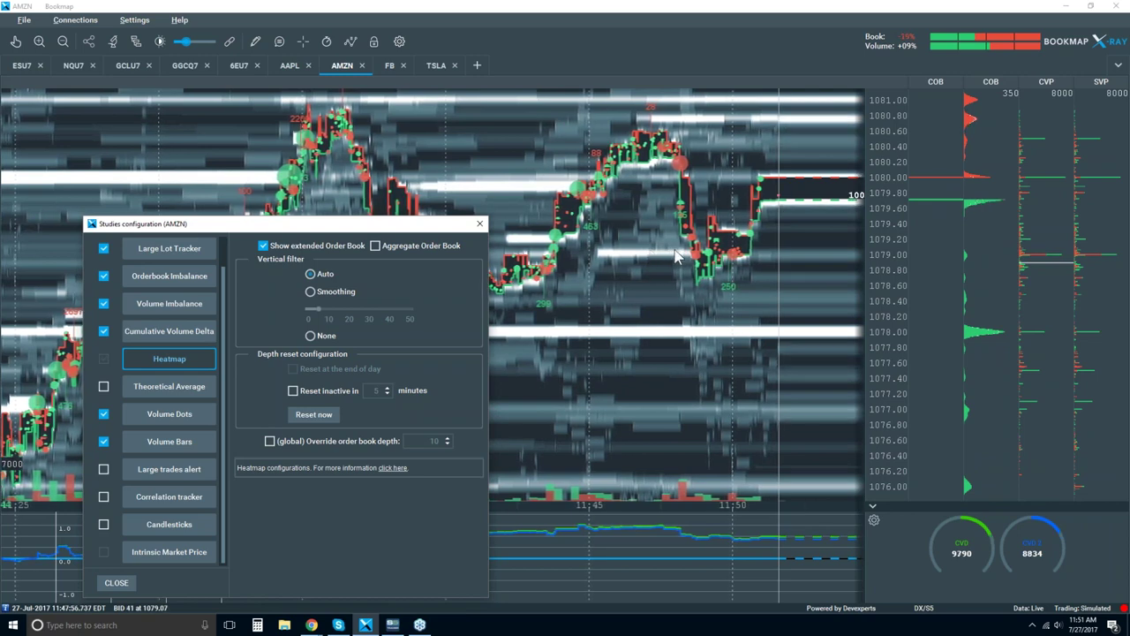
pyautogui.click(310, 291)
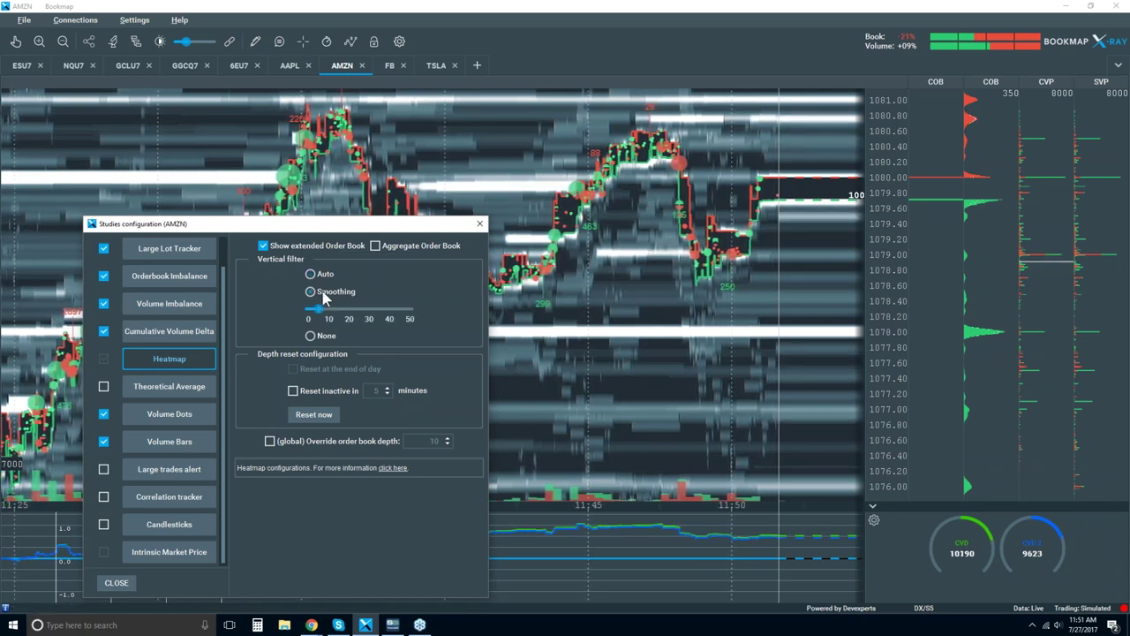
pyautogui.moveTo(323, 315)
pyautogui.mouseDown()
pyautogui.moveTo(375, 316)
pyautogui.moveTo(319, 311)
pyautogui.mouseUp()
pyautogui.click(310, 273)
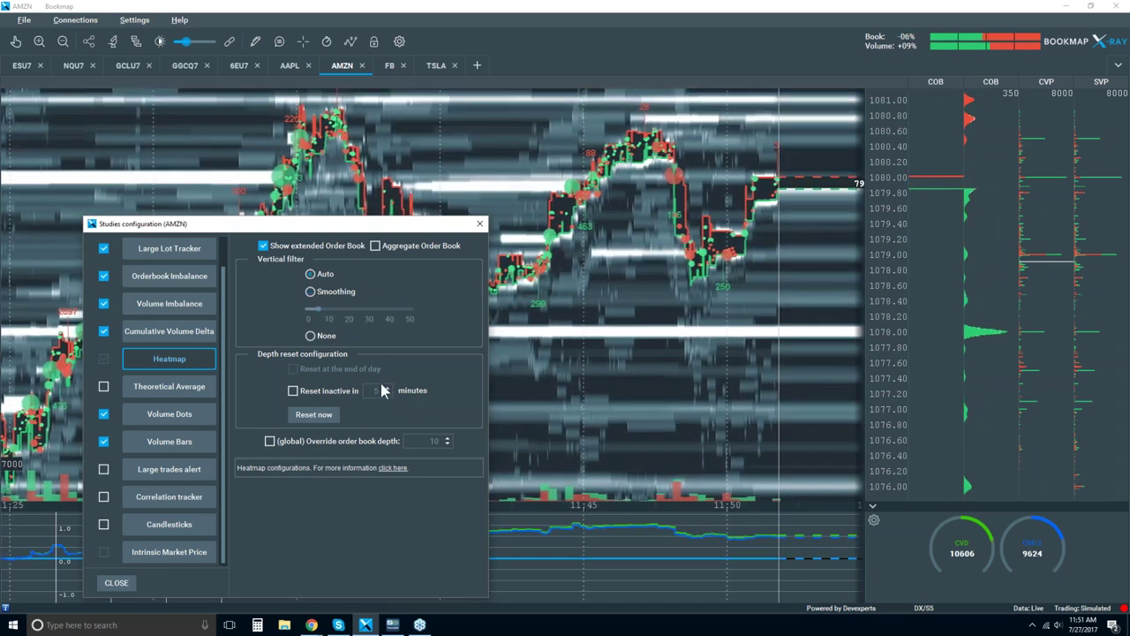
pyautogui.click(480, 225)
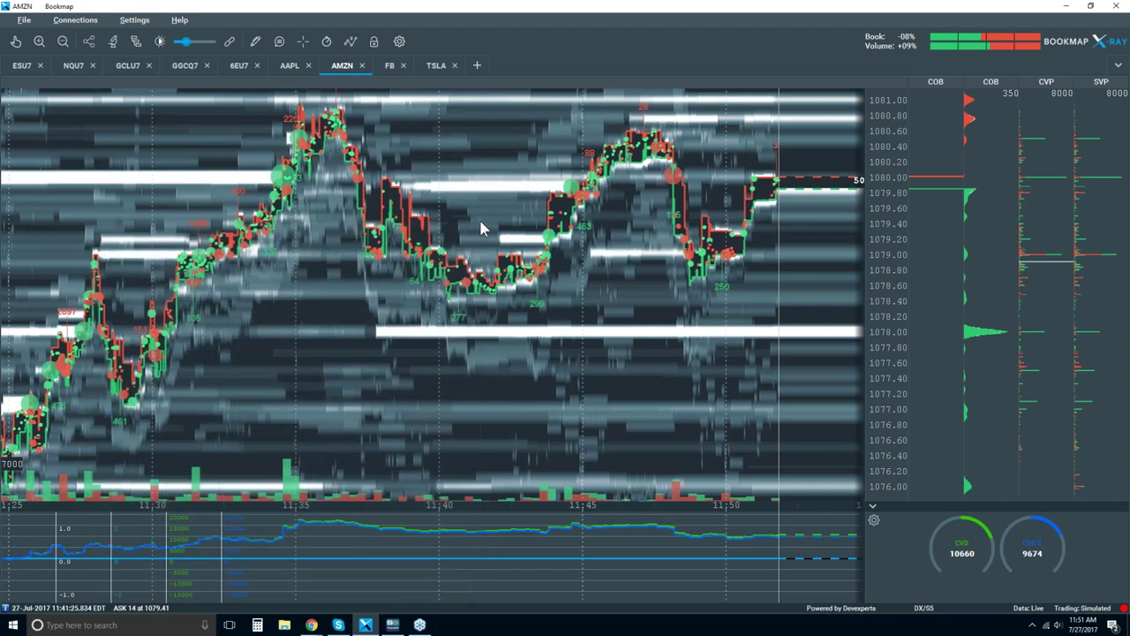
# - Examine the AMZN rally and its resting liquidity levels across the session back to about 09:45
pyautogui.scroll(-2, 517, 219)
pyautogui.scroll(-2, 517, 219)
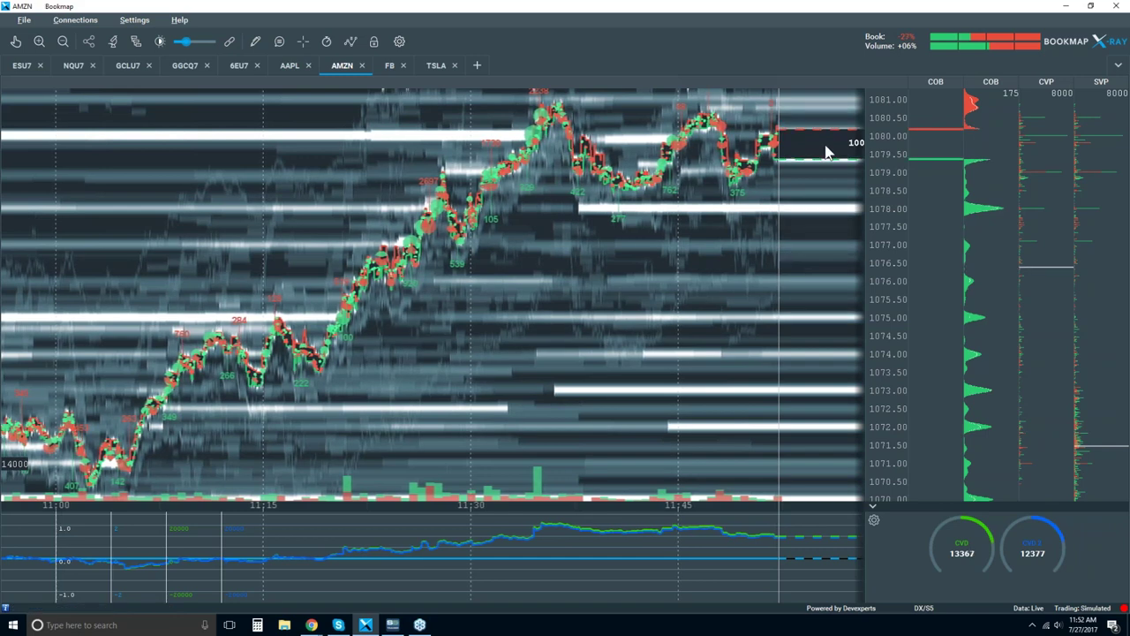
pyautogui.scroll(-1, 827, 152)
pyautogui.scroll(-2, 827, 152)
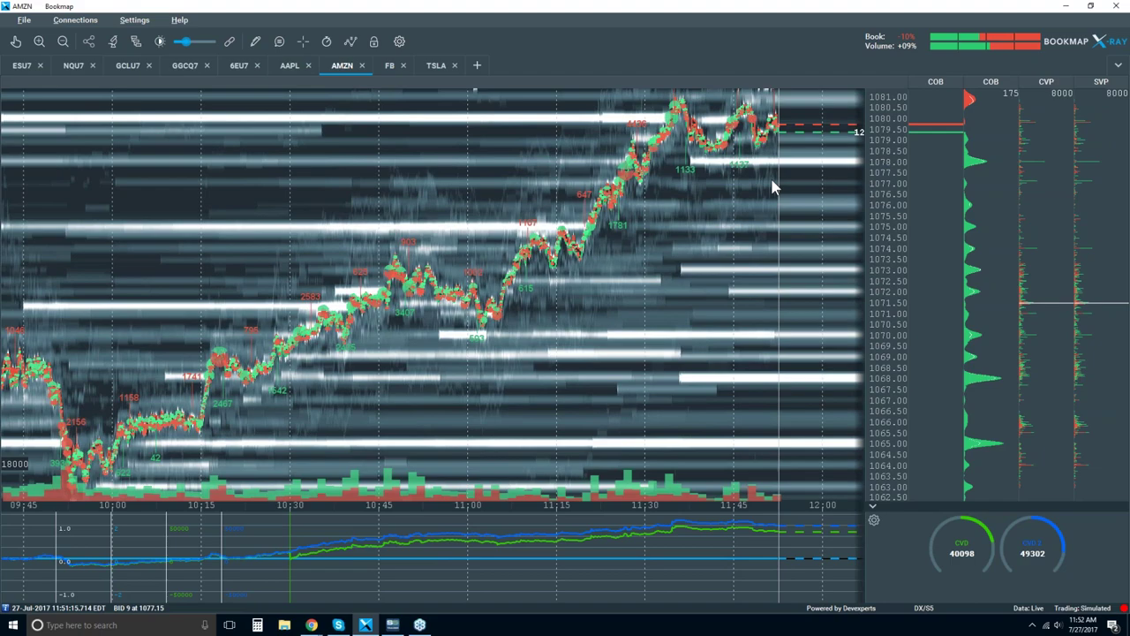
# - Reduce the chart window to show the subscription plans on the Bookmap pricing page, and maximize it again
pyautogui.doubleClick(749, 9)
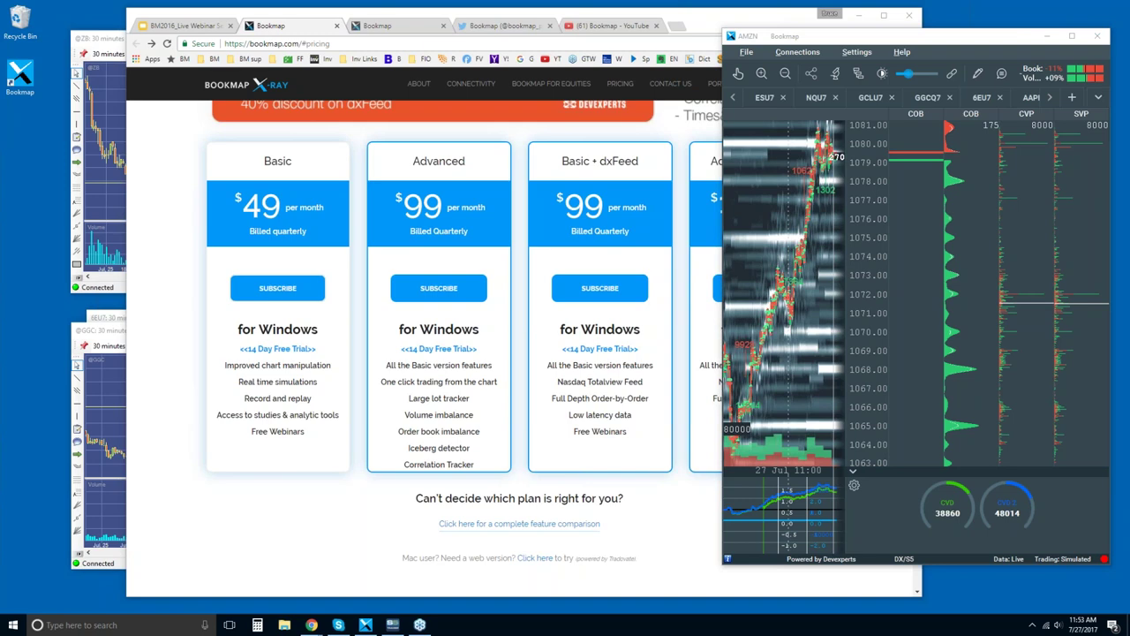
pyautogui.doubleClick(922, 36)
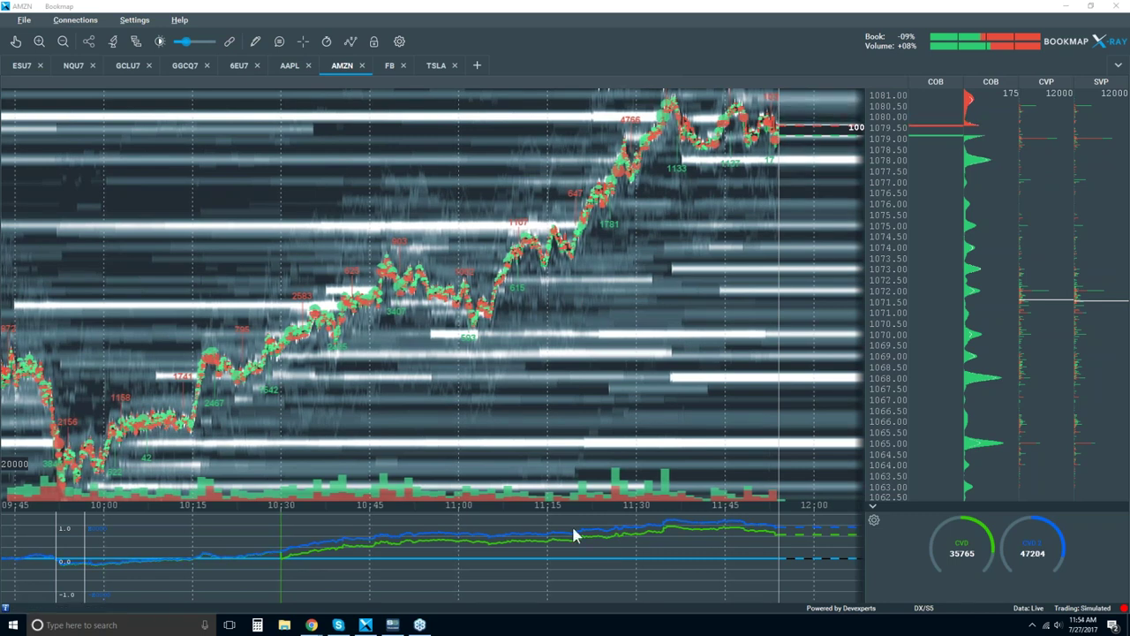
# - View the gold chart GGCQ7 briefly and return to crude oil GCLU7 to examine the recent price action around 48.90 in detail
pyautogui.click(187, 67)
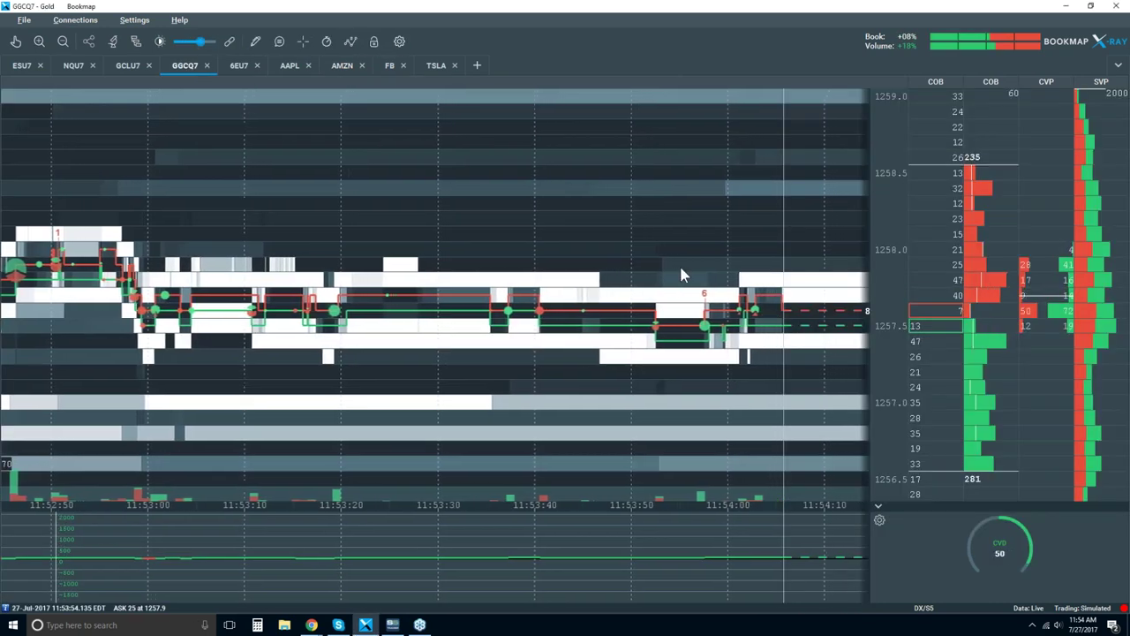
pyautogui.click(127, 67)
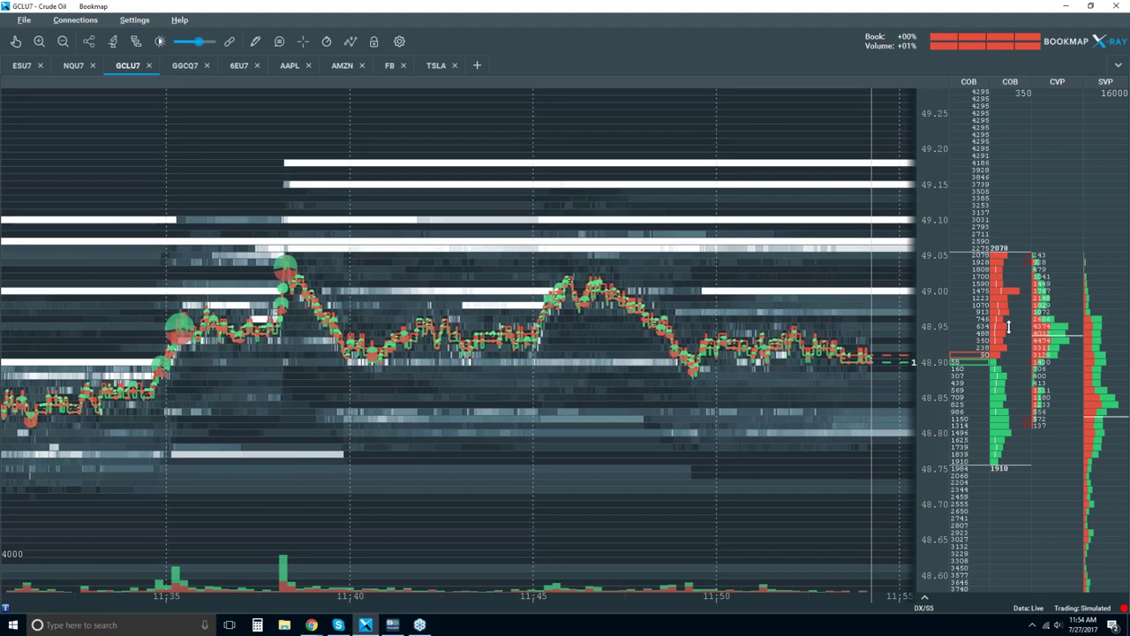
pyautogui.scroll(3, 826, 293)
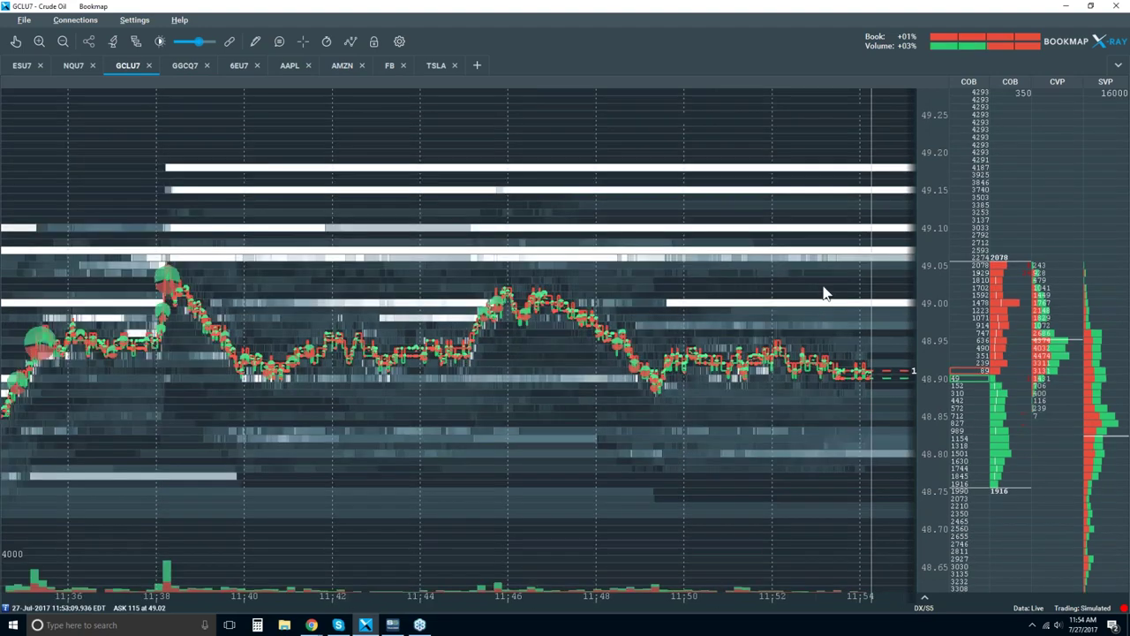
pyautogui.scroll(3, 825, 296)
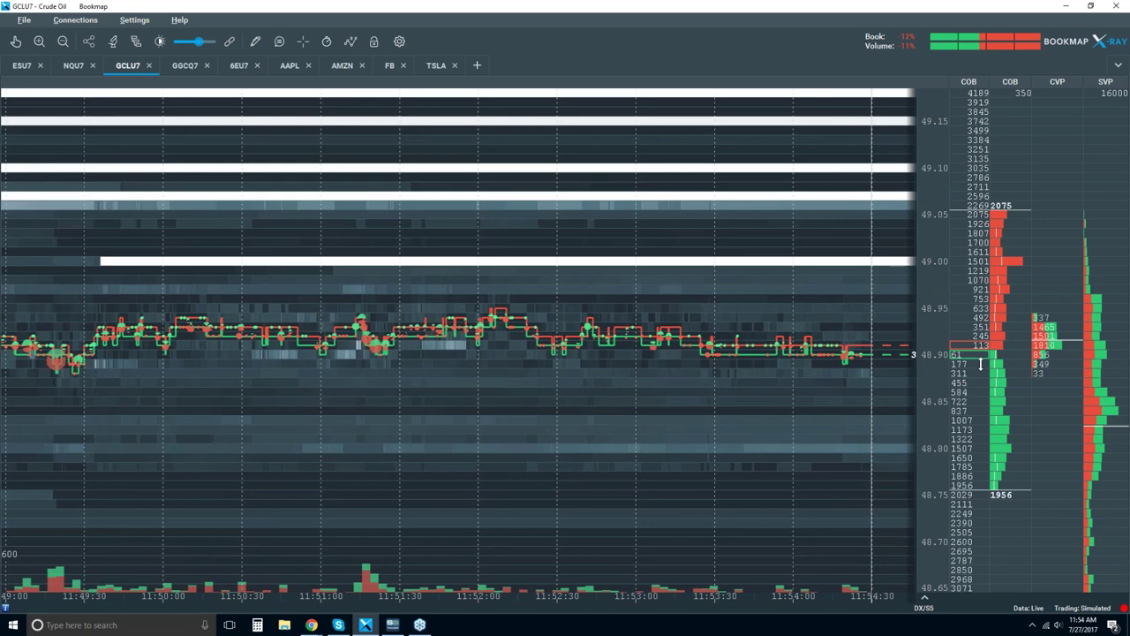
# - Review the chart's color settings, including the heatmap color scheme, and close them without changes
pyautogui.click(141, 23)
pyautogui.click(157, 43)
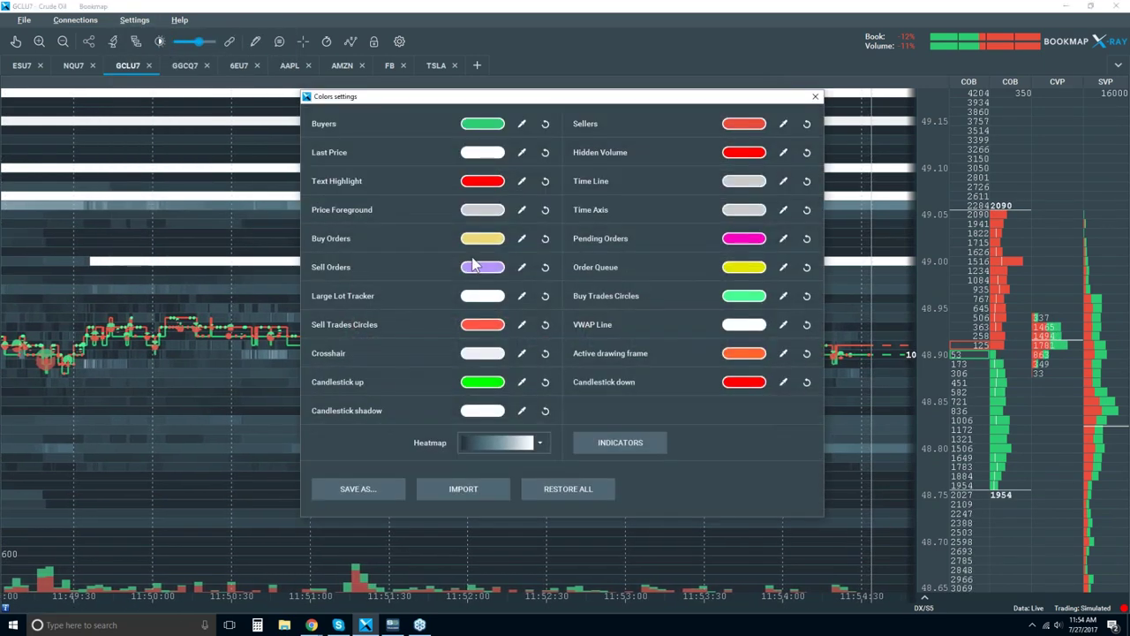
pyautogui.click(815, 97)
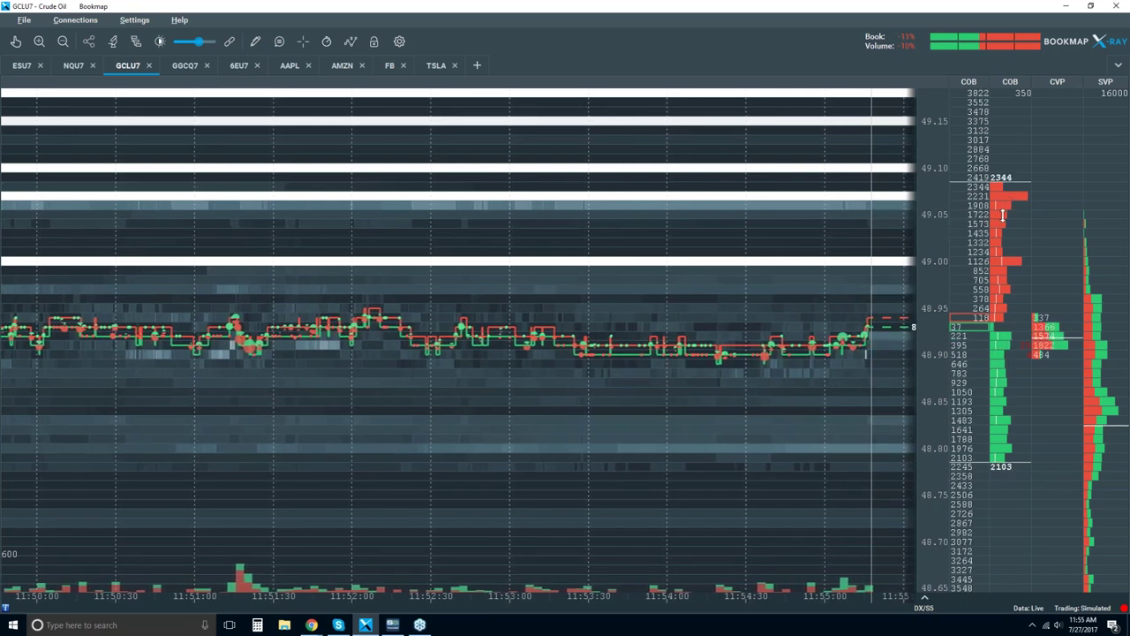
# - Try the Bars & Numbers and Extended options on the COB bar column, and restore its plain Bars Only display
pyautogui.rightClick(1004, 152)
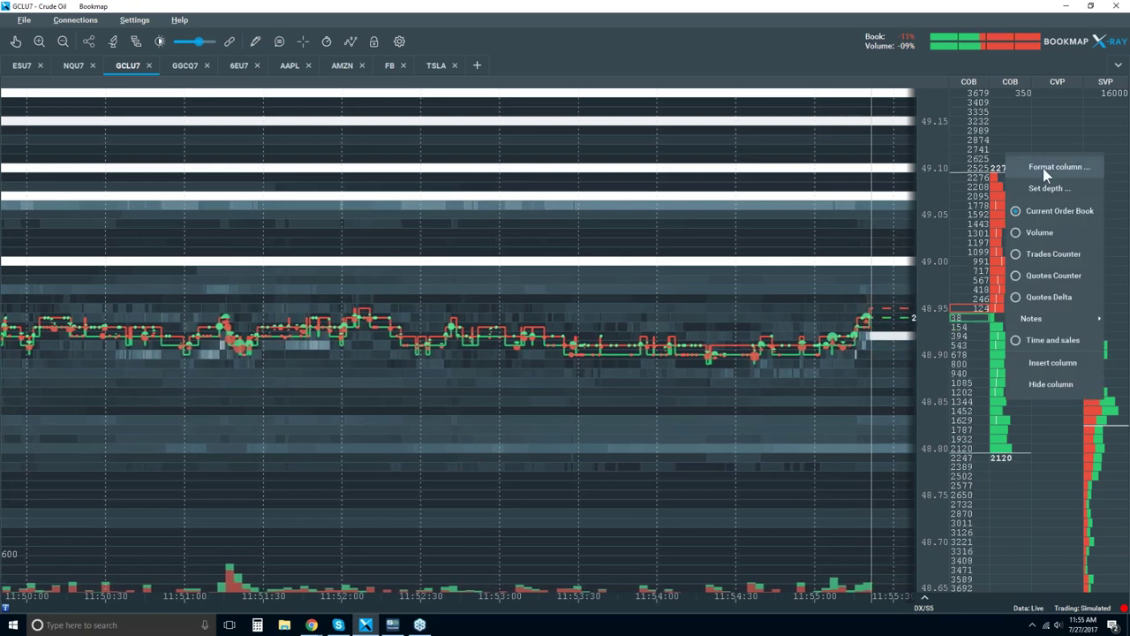
pyautogui.click(1042, 167)
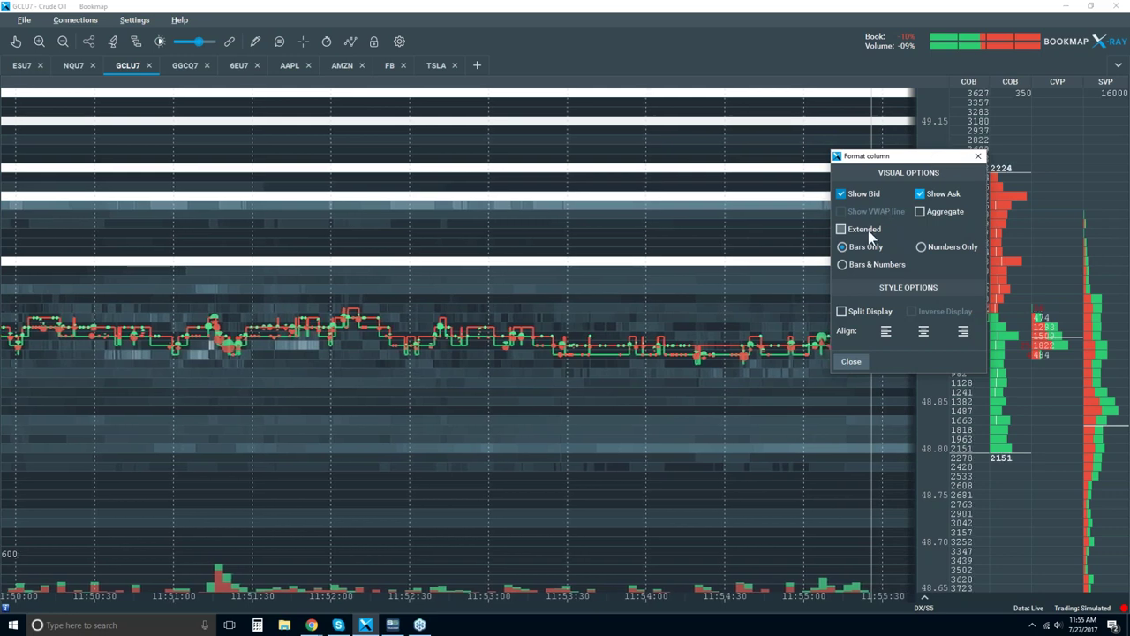
pyautogui.click(874, 265)
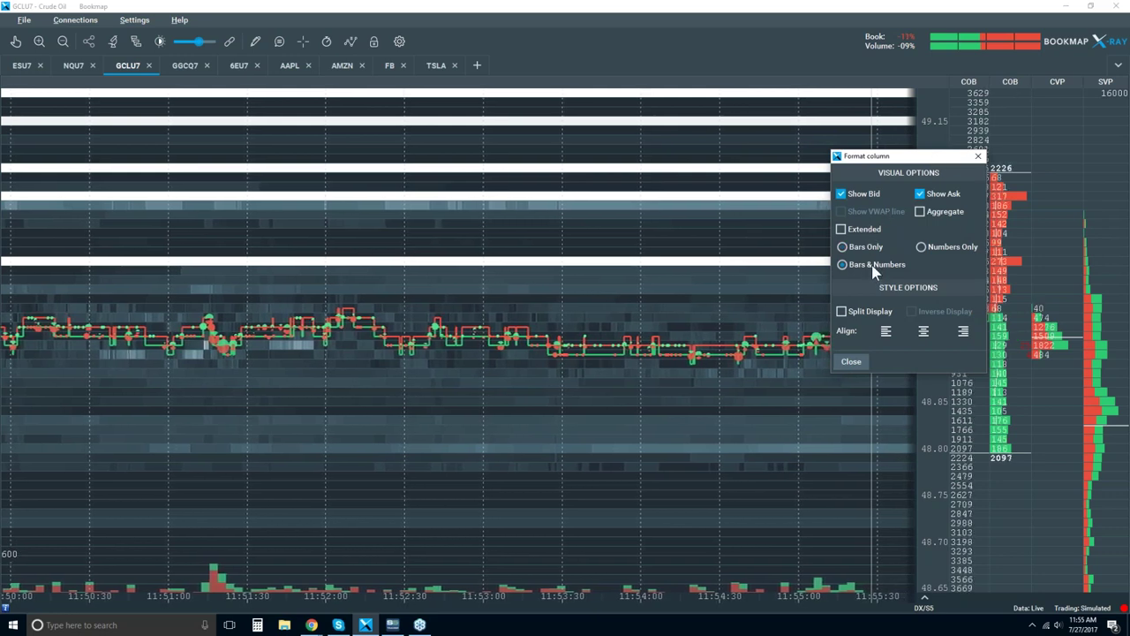
pyautogui.click(886, 250)
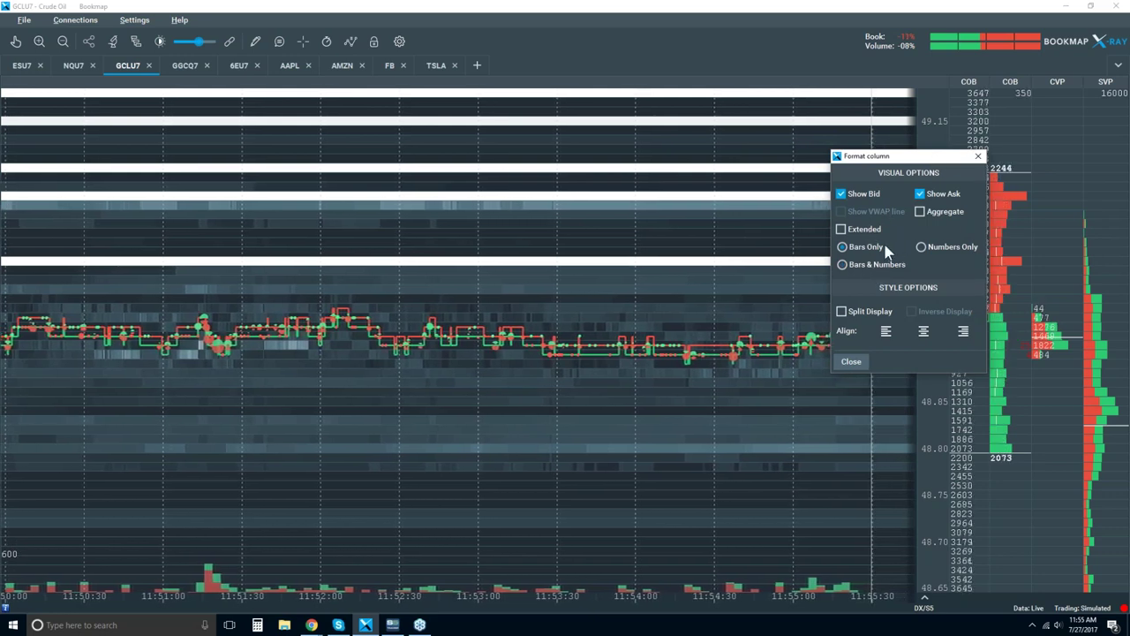
pyautogui.click(852, 230)
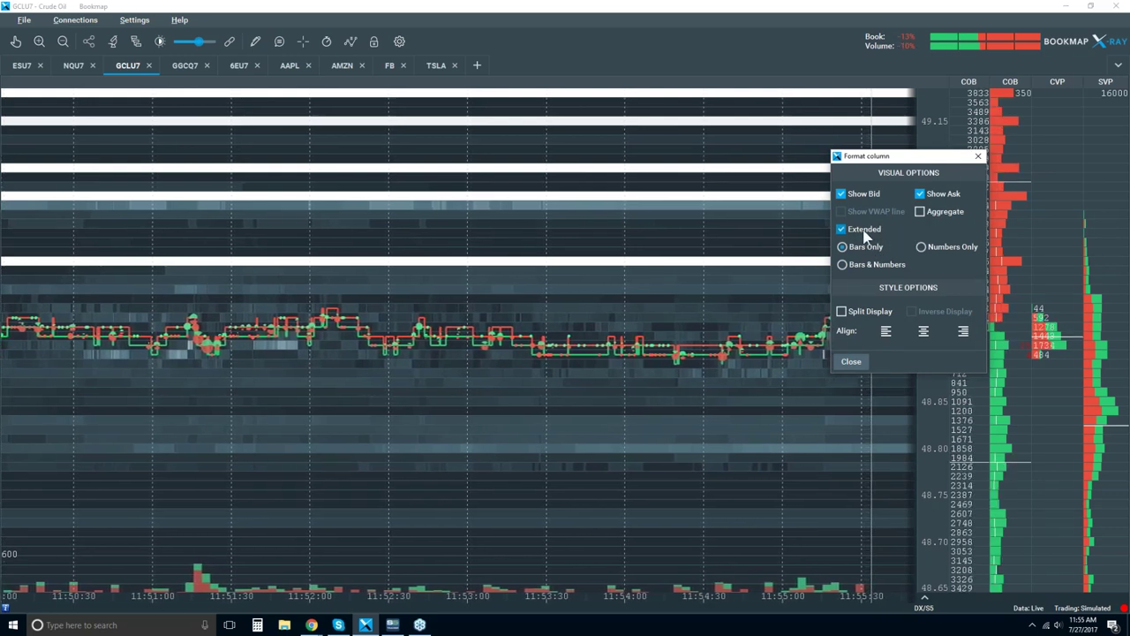
pyautogui.click(864, 231)
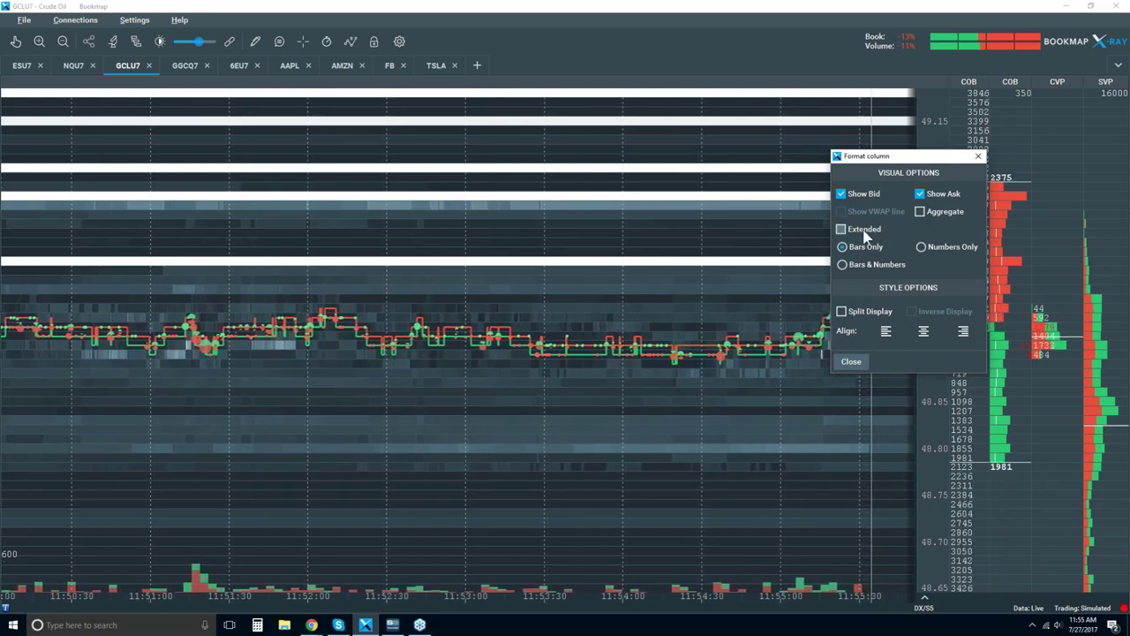
pyautogui.click(977, 156)
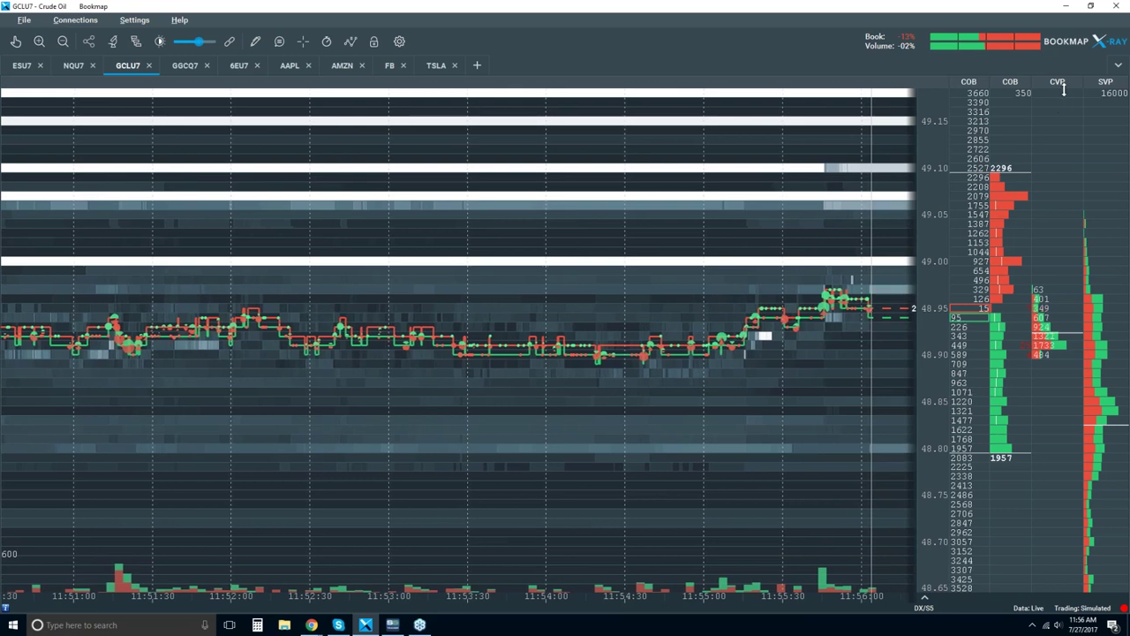
# - Review the dots clustering options in the Volume Dots study settings and close them without changes
pyautogui.moveTo(931, 308); pyautogui.dragTo(930, 322)
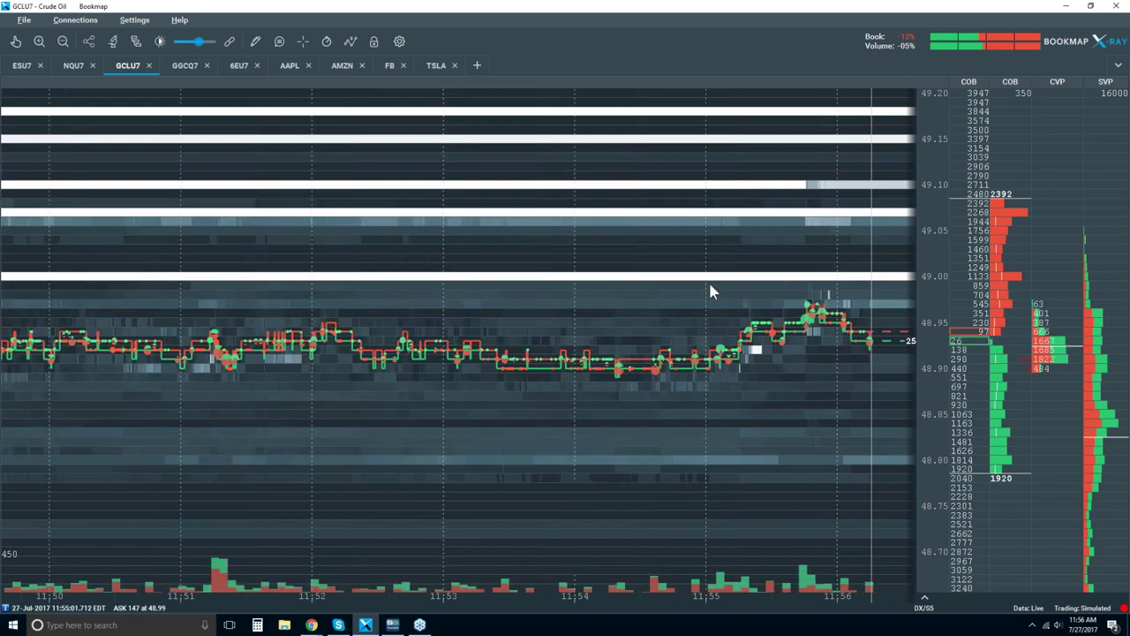
pyautogui.scroll(-3, 710, 287)
pyautogui.scroll(-2, 709, 287)
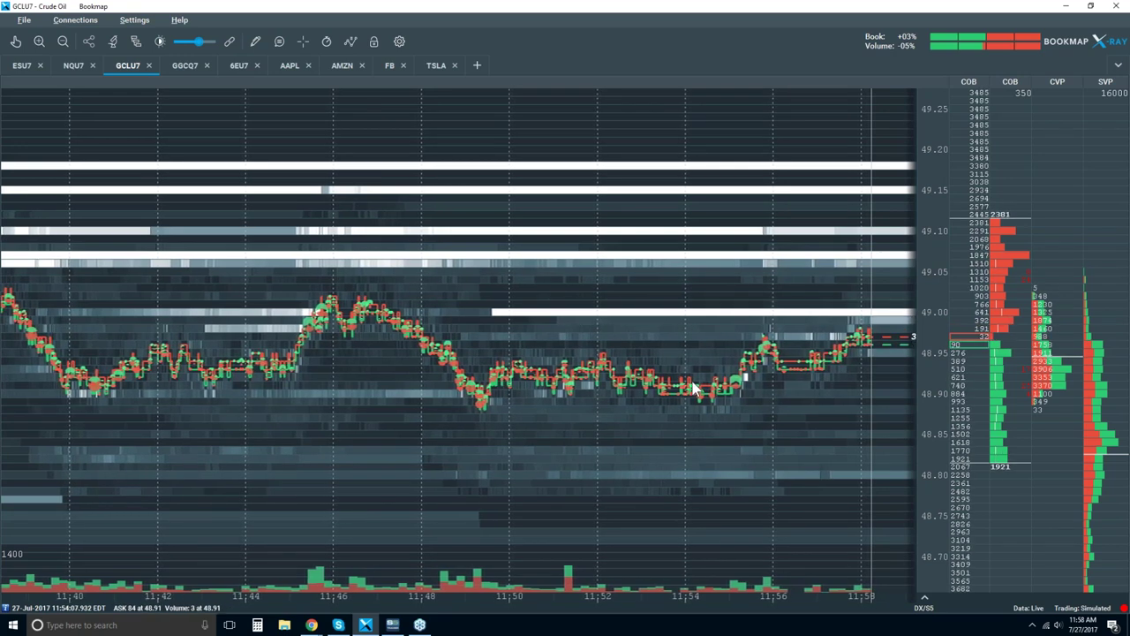
pyautogui.click(113, 42)
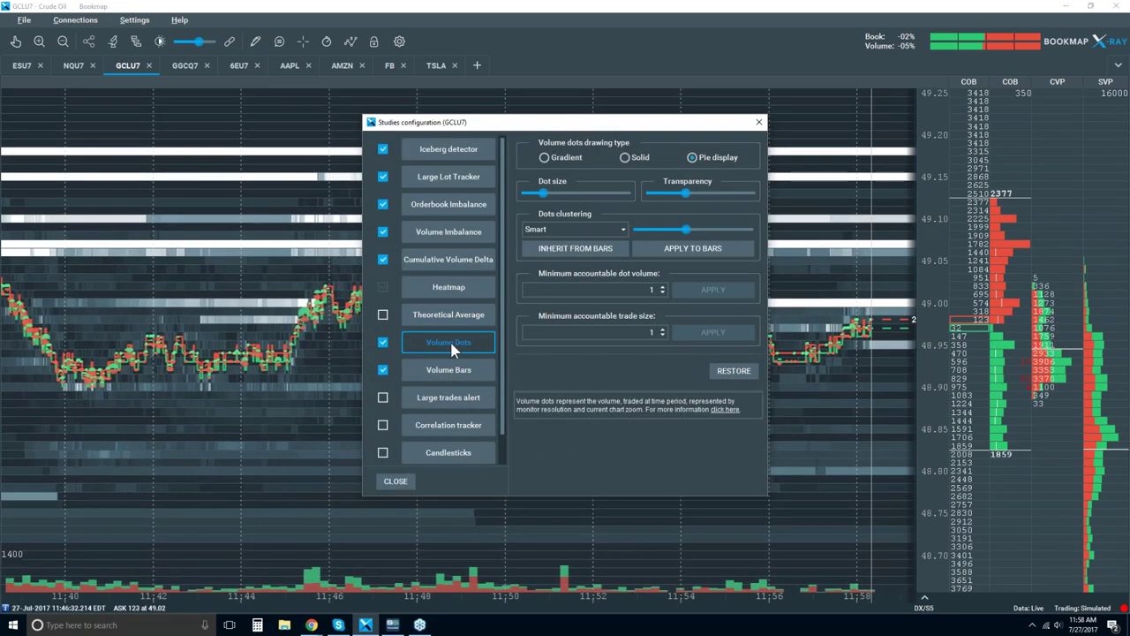
pyautogui.click(570, 228)
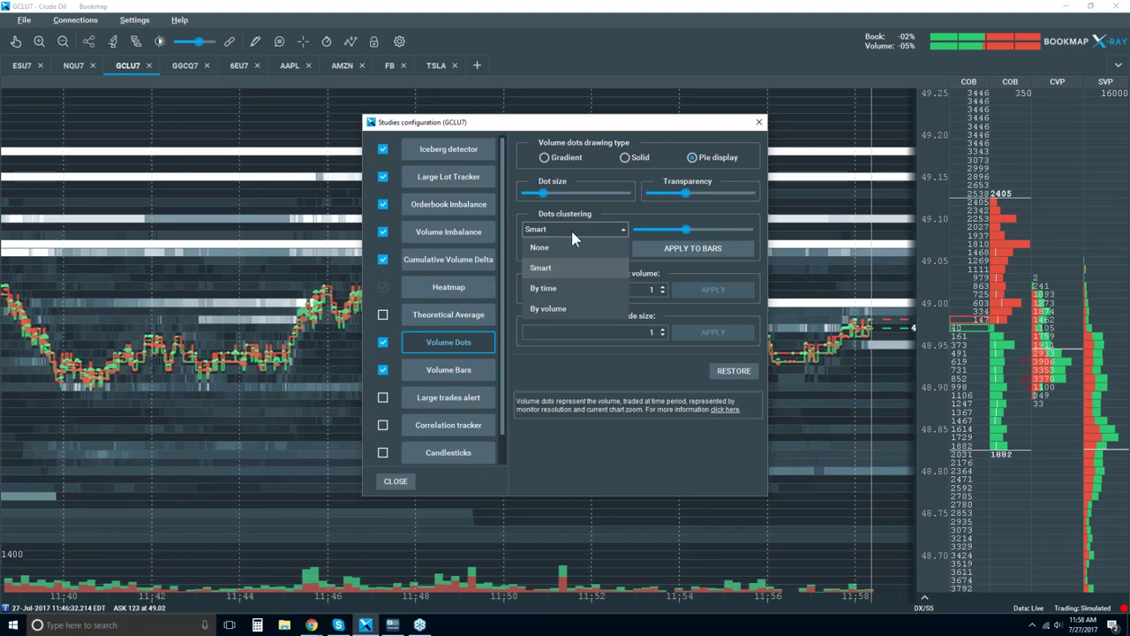
pyautogui.click(570, 228)
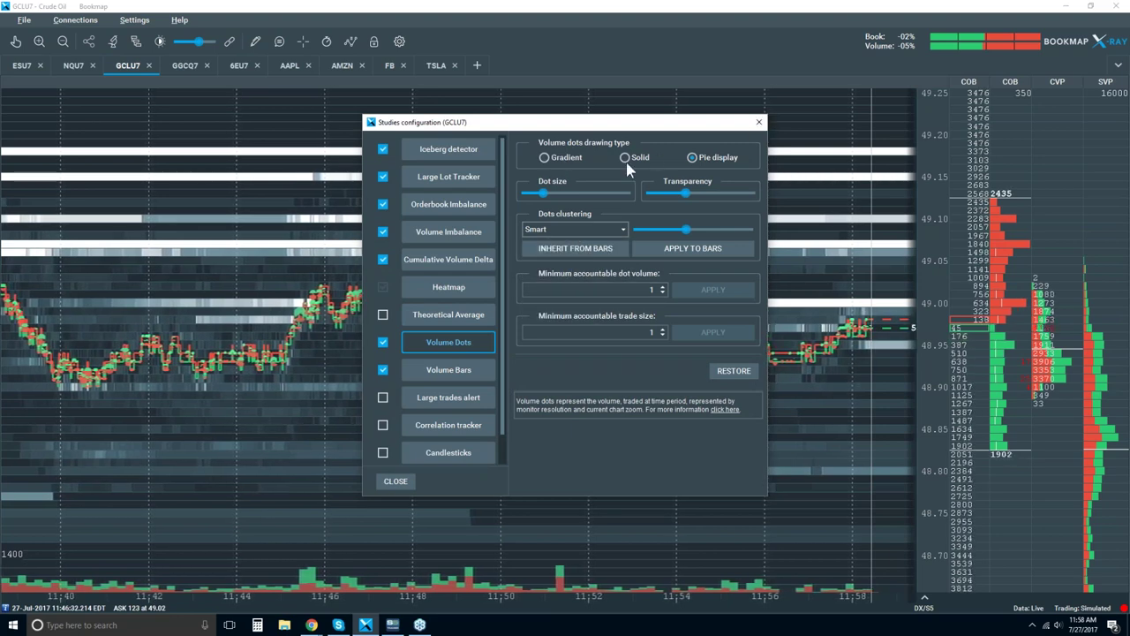
pyautogui.click(757, 124)
# - Turn on the data tooltip, inspect volume dots and resting orders around the 11:38 spike near 49.05, and turn the tooltip off
pyautogui.scroll(-5, 627, 322)
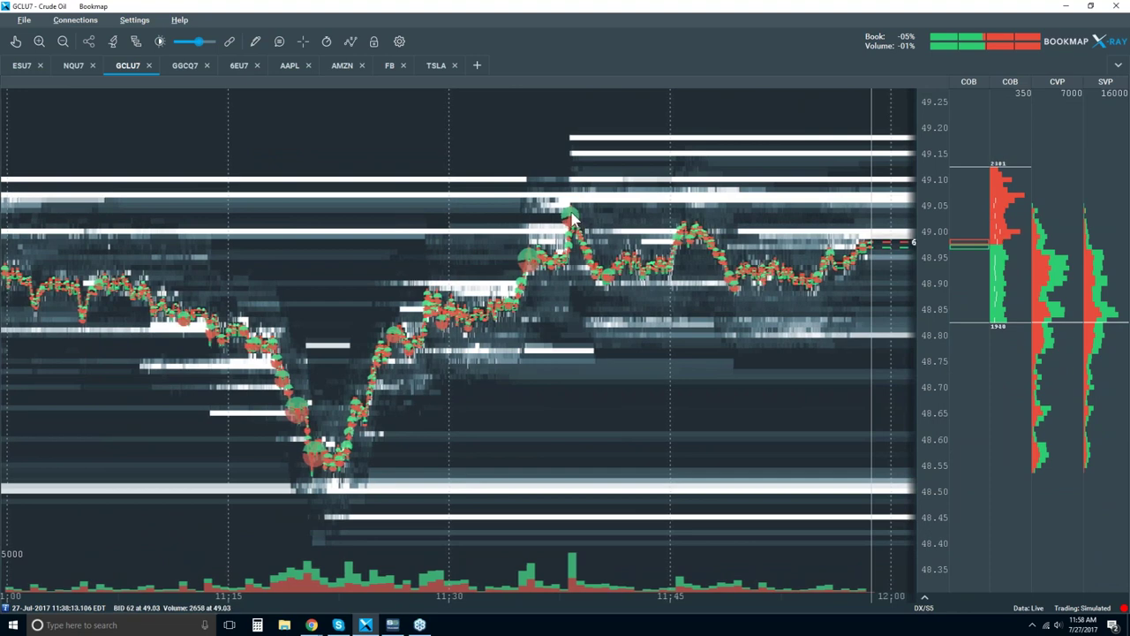
pyautogui.click(279, 43)
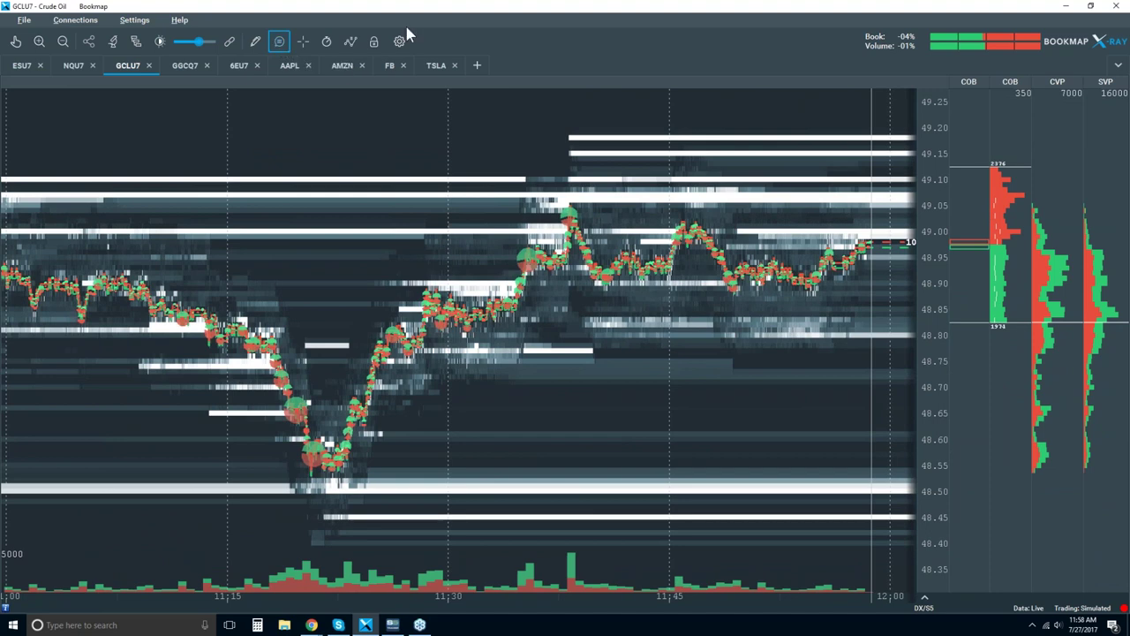
pyautogui.moveTo(570, 219)
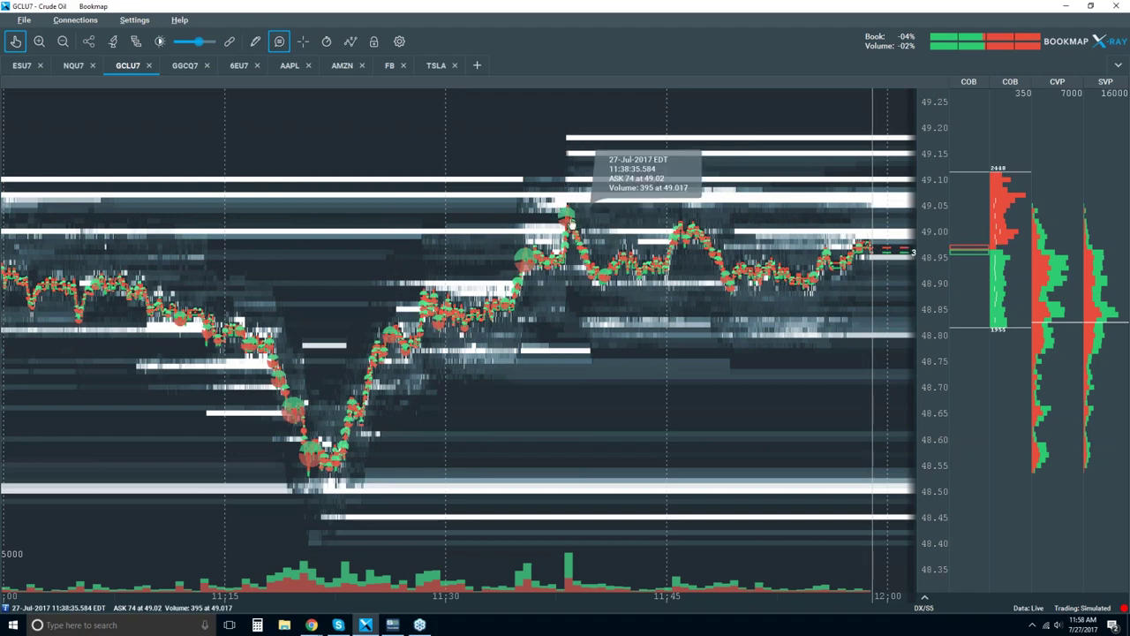
pyautogui.scroll(2, 570, 222)
pyautogui.scroll(2, 561, 279)
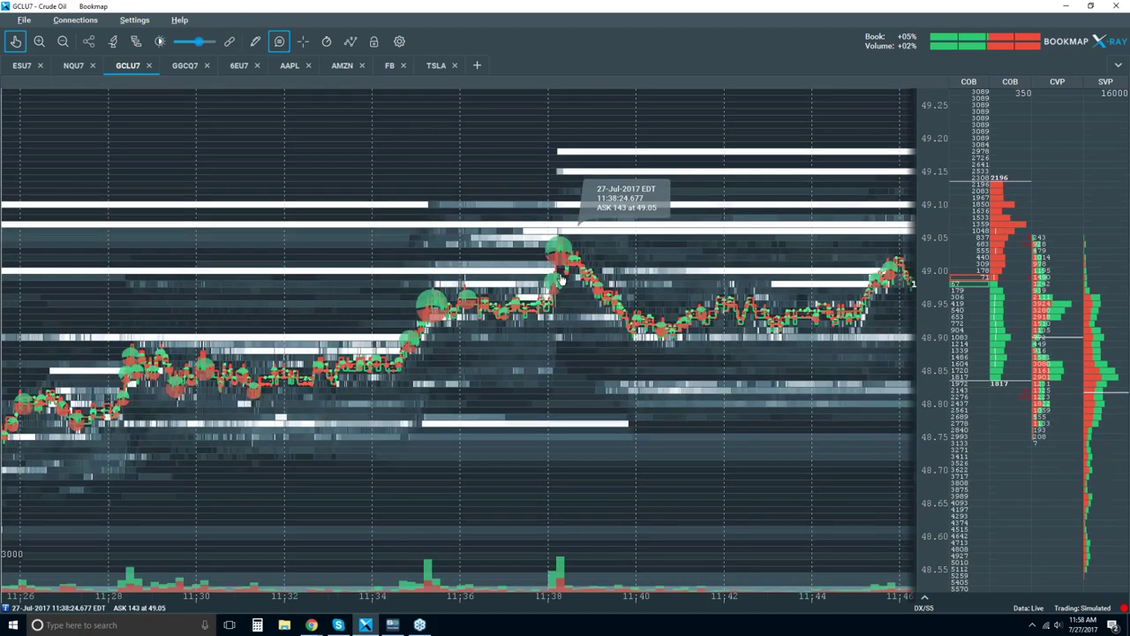
pyautogui.scroll(4, 561, 279)
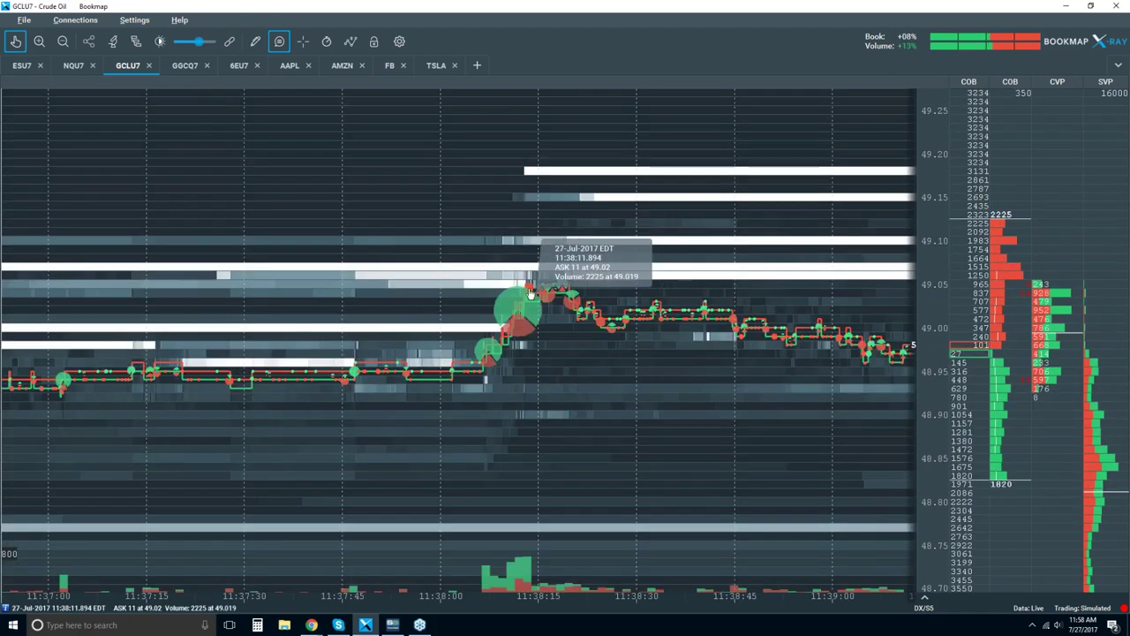
pyautogui.scroll(3, 531, 293)
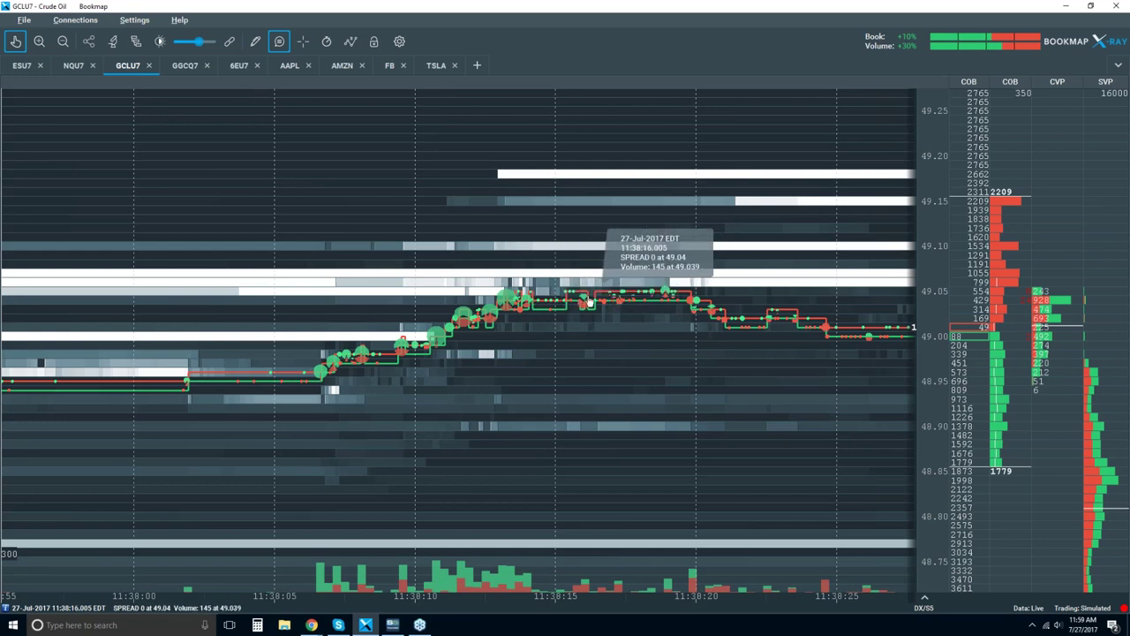
pyautogui.scroll(5, 634, 303)
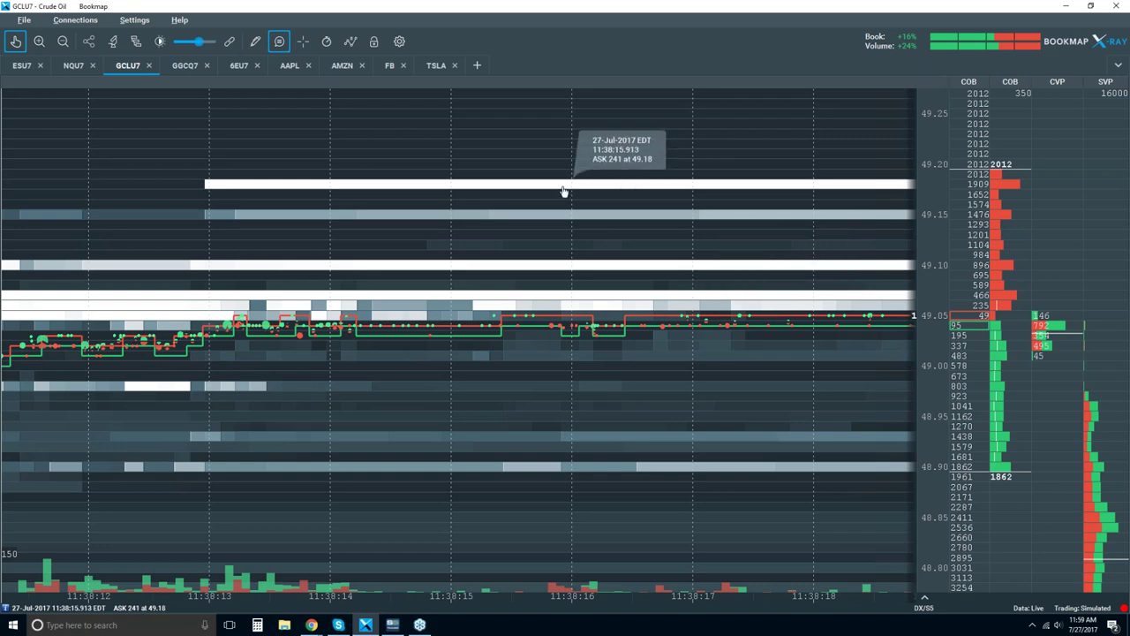
pyautogui.click(278, 43)
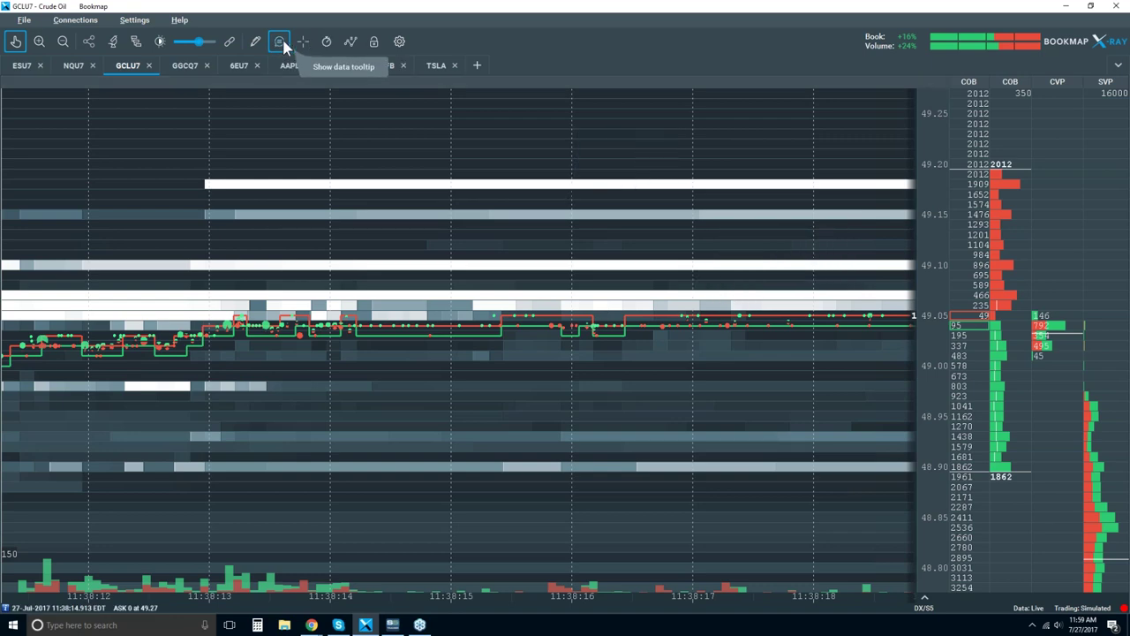
# - Review the 11:38 spike in wider context, and return to the live crude oil chart with history back to about 11:30
pyautogui.scroll(-10, 512, 216)
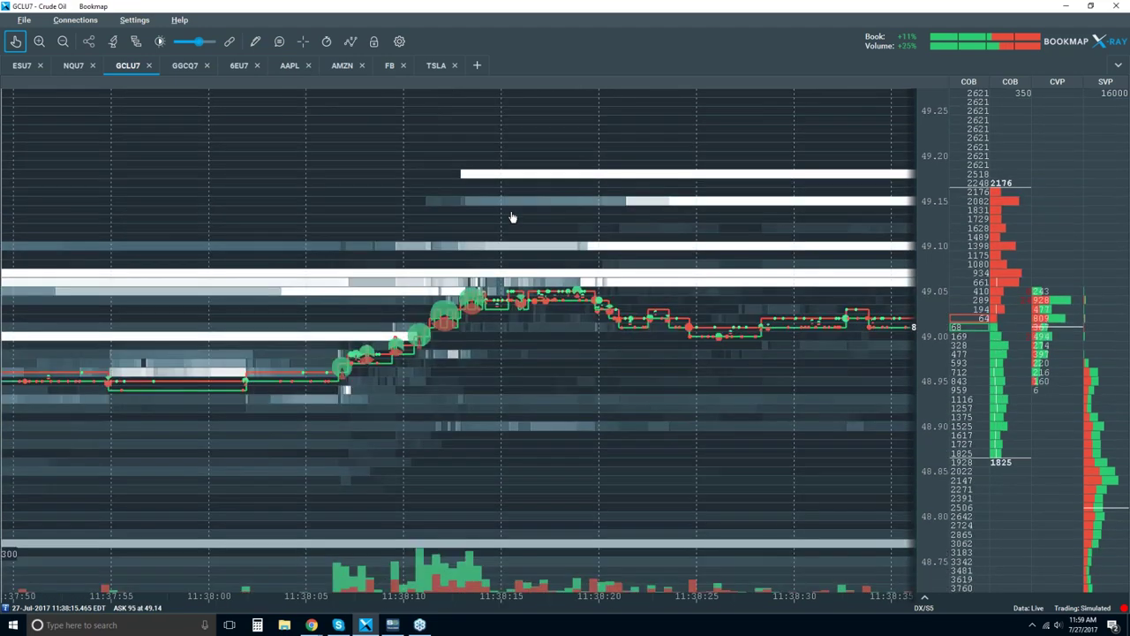
pyautogui.scroll(-3, 512, 217)
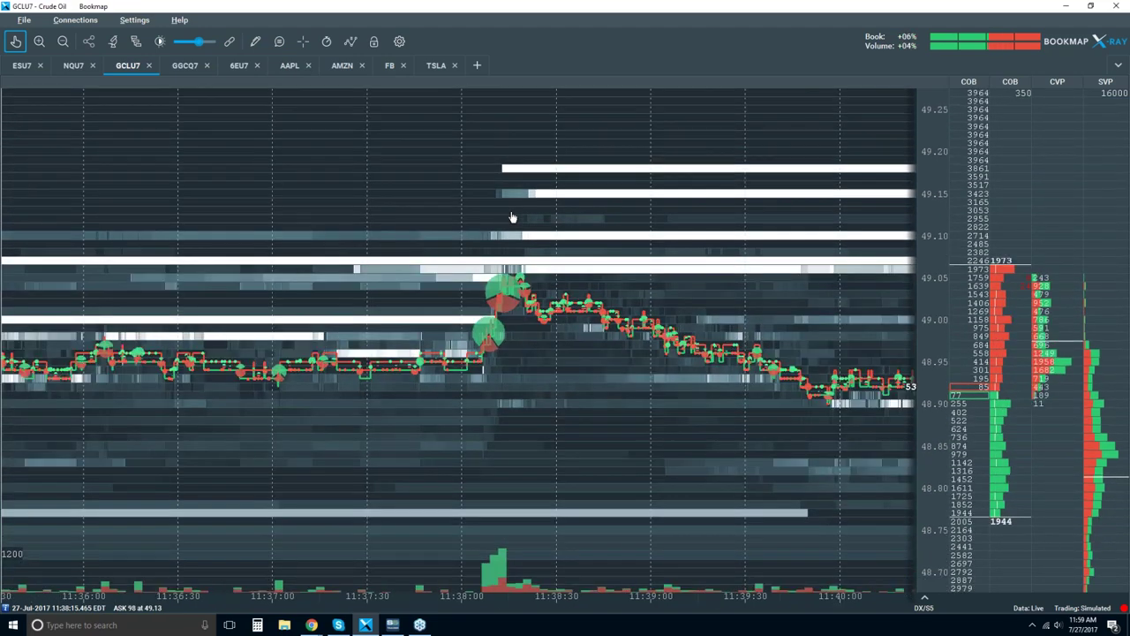
pyautogui.scroll(-2, 512, 217)
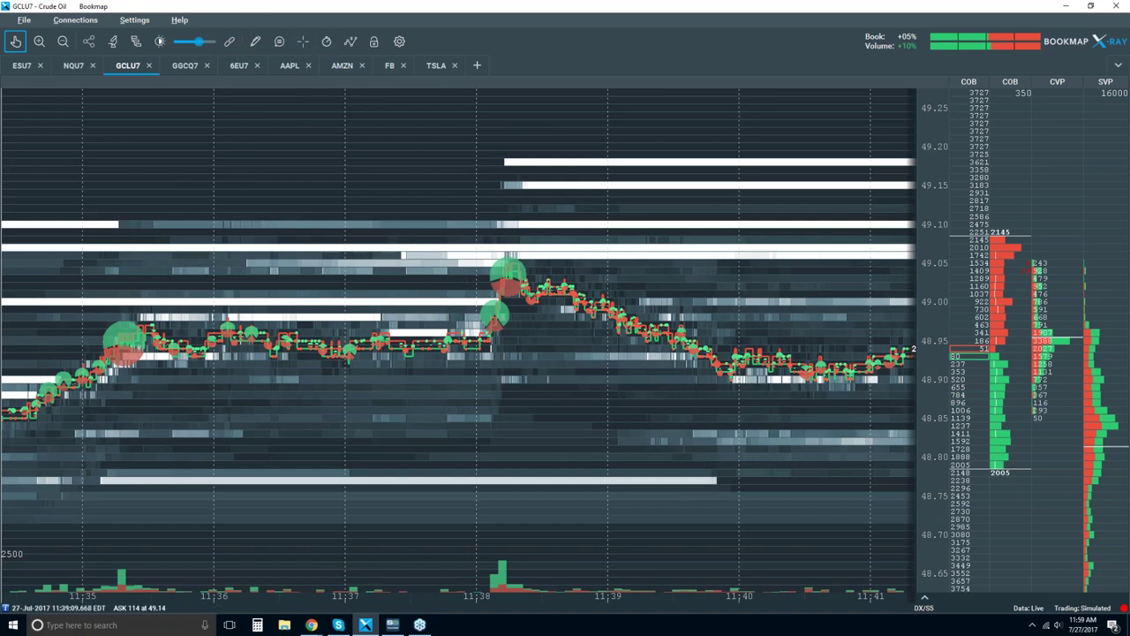
pyautogui.click(63, 41)
pyautogui.click(15, 41)
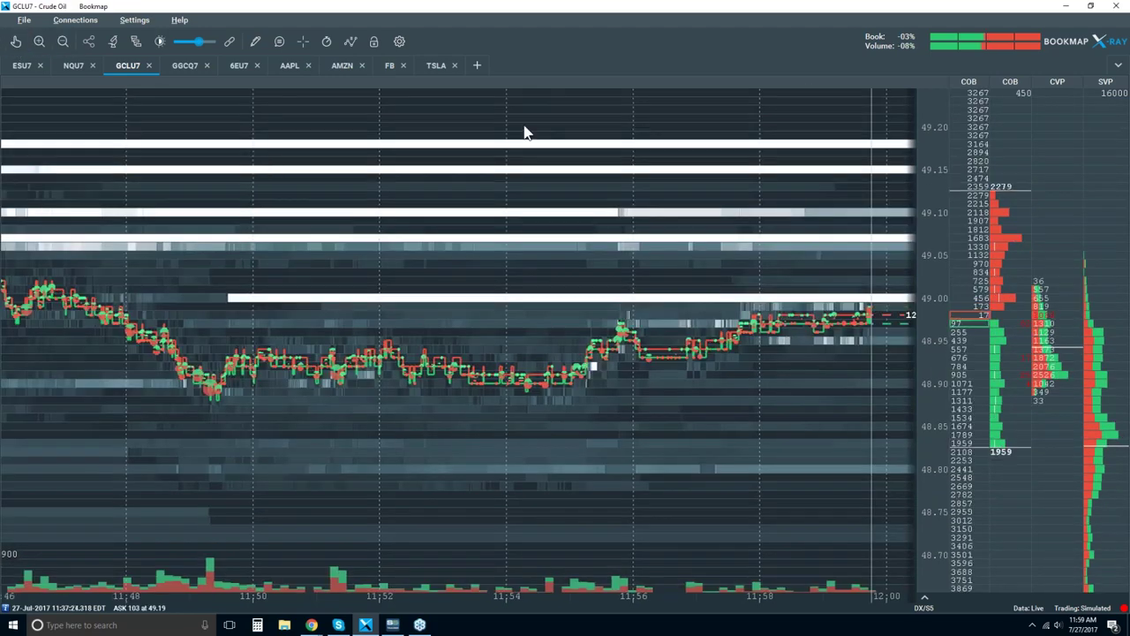
pyautogui.scroll(-2, 595, 181)
pyautogui.scroll(-1, 595, 182)
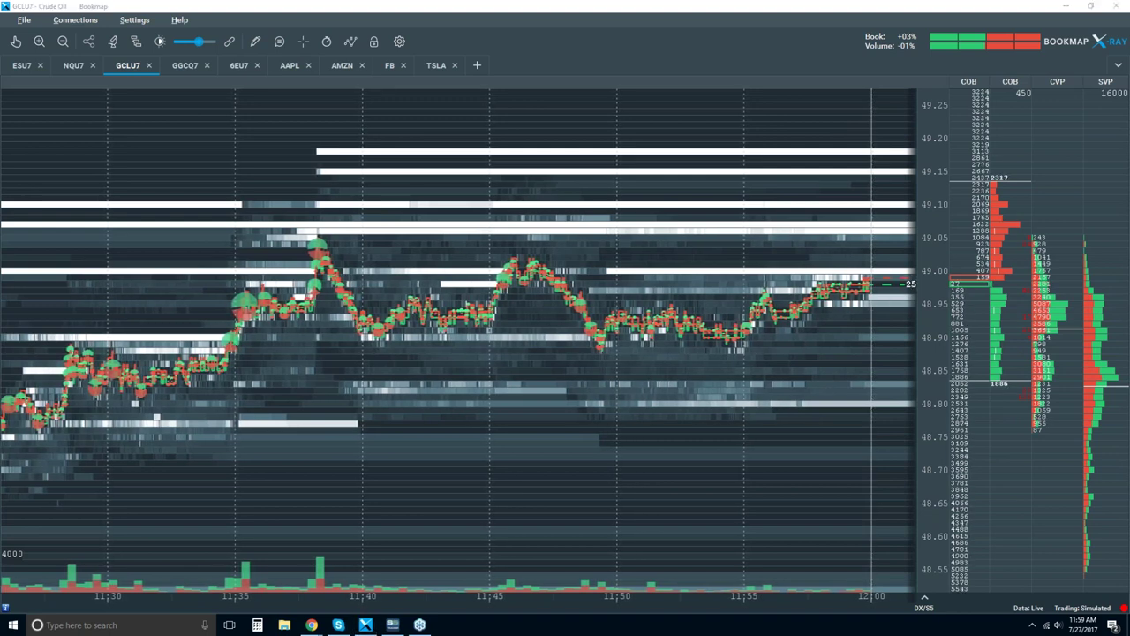
# - Widen the CVP column and switch it from volume to Trades Counter
pyautogui.moveTo(1014, 82); pyautogui.dragTo(990, 81)
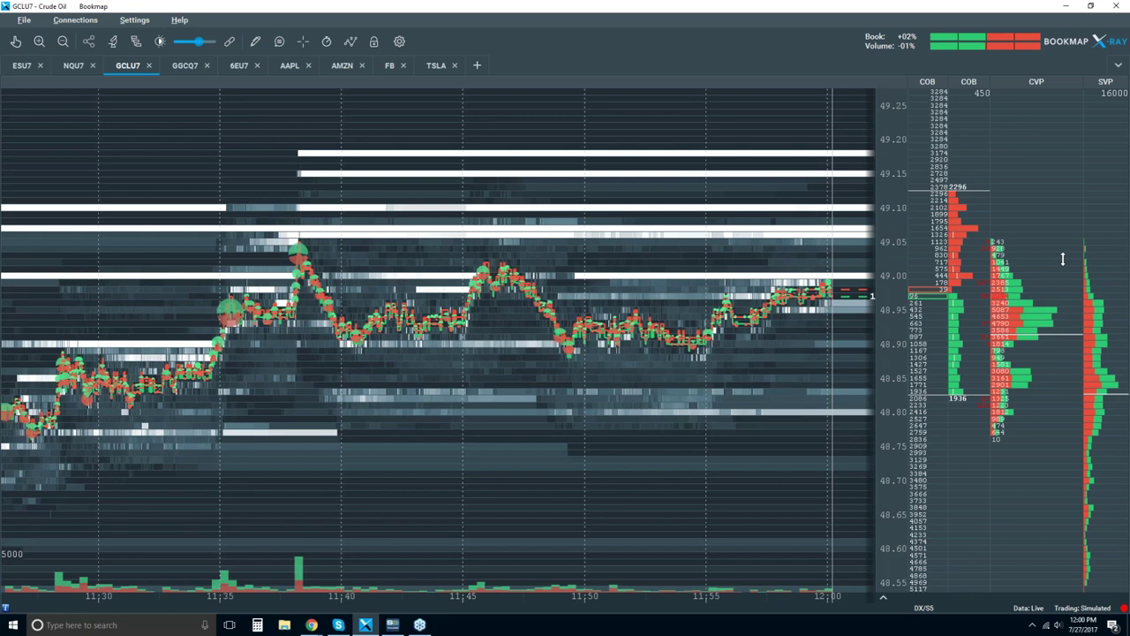
pyautogui.rightClick(1022, 208)
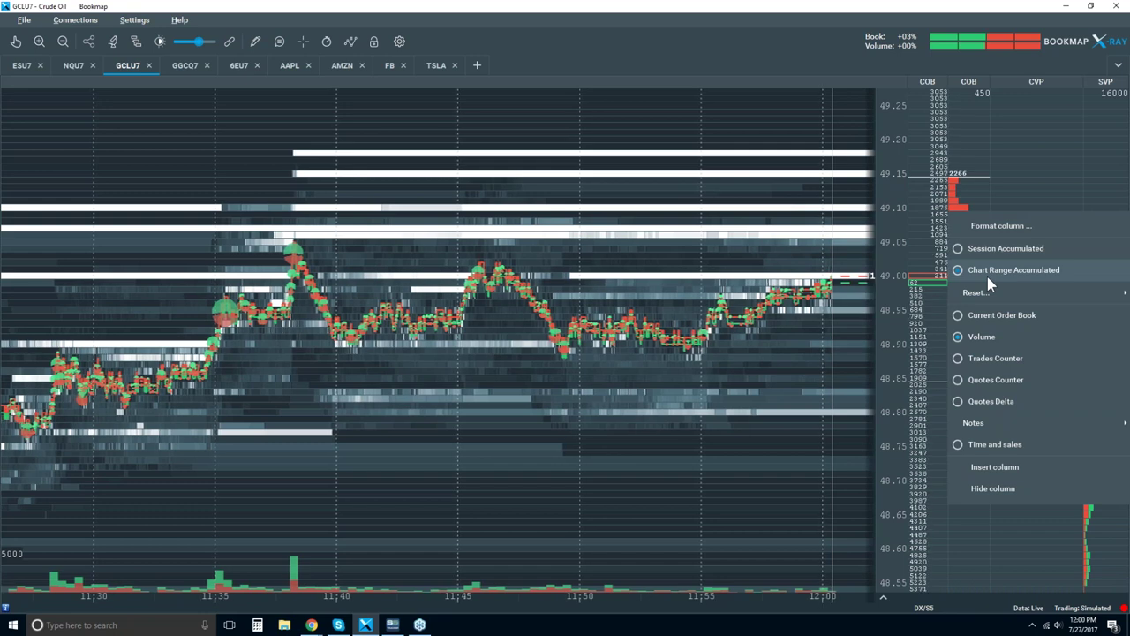
pyautogui.moveTo(985, 292)
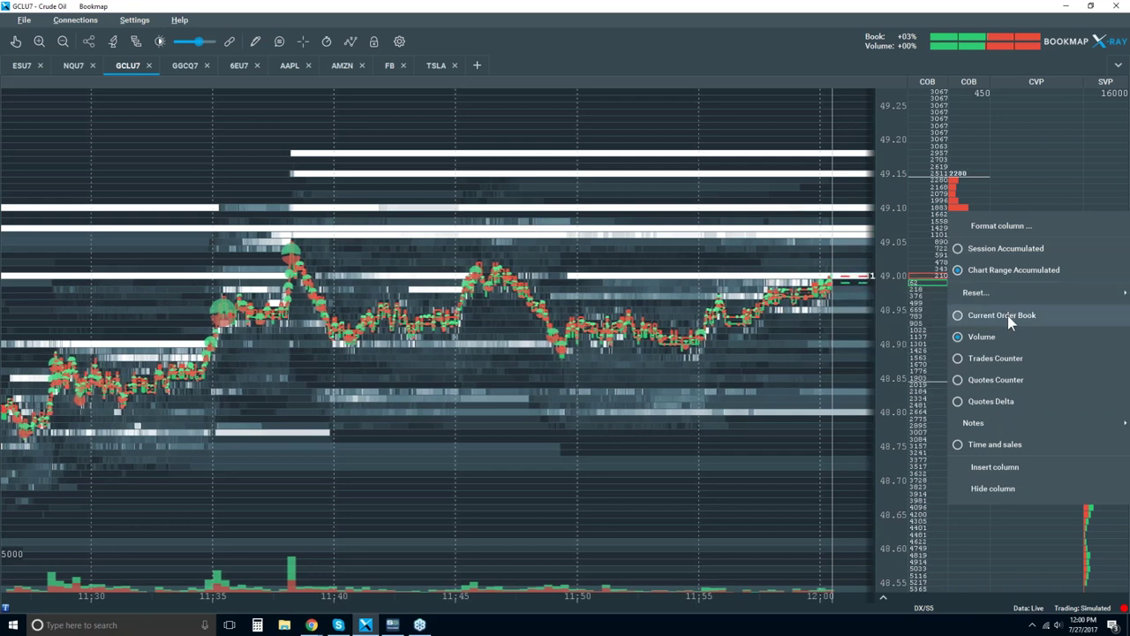
pyautogui.click(987, 357)
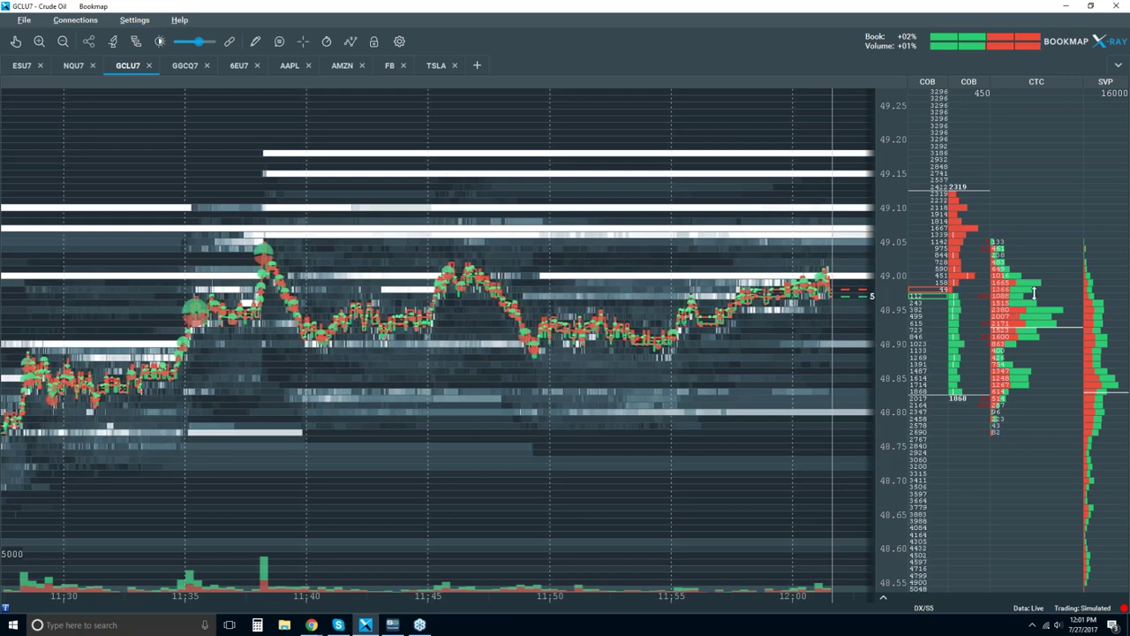
# - Switch the trades counter column to Quotes Counter and examine its profile against the recent price action near 49.00
pyautogui.rightClick(1019, 223)
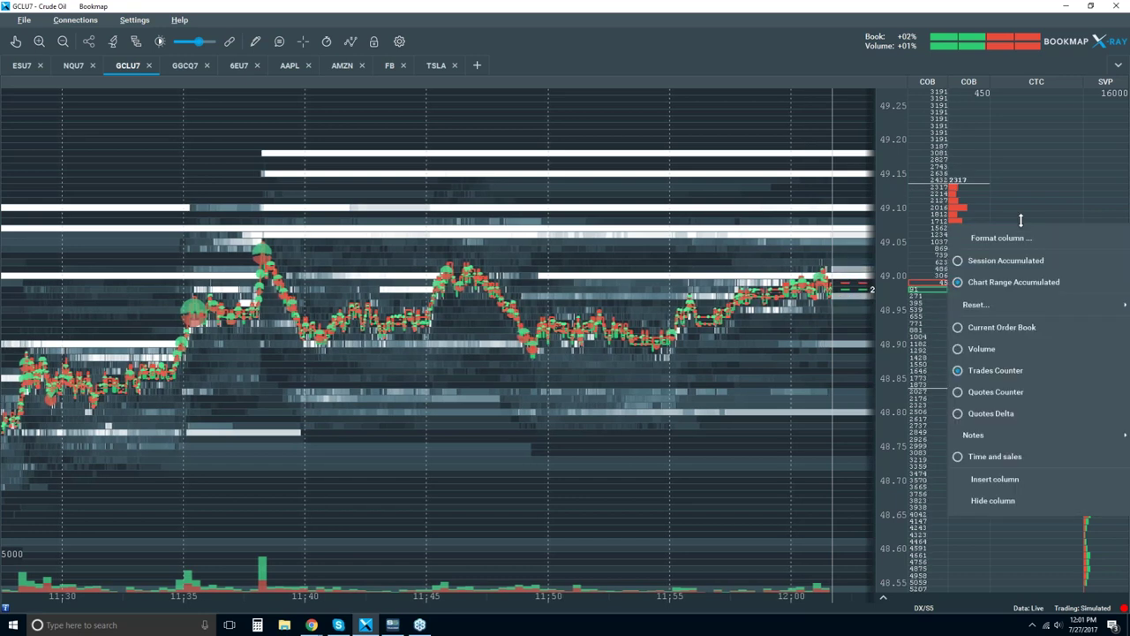
pyautogui.click(989, 393)
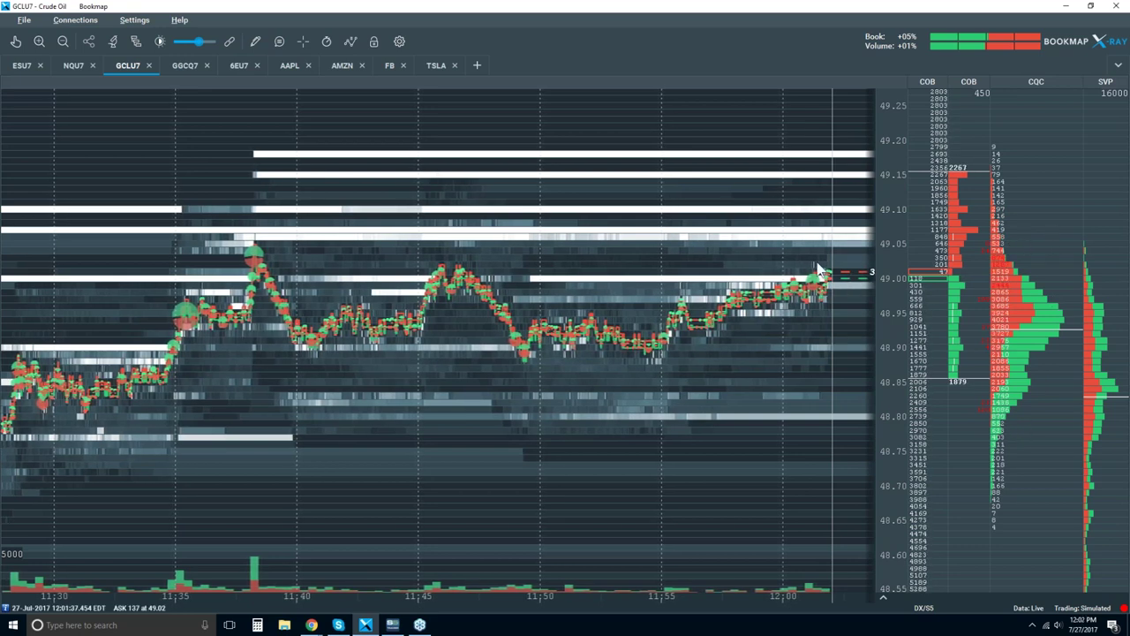
pyautogui.scroll(4, 812, 256)
pyautogui.scroll(3, 812, 256)
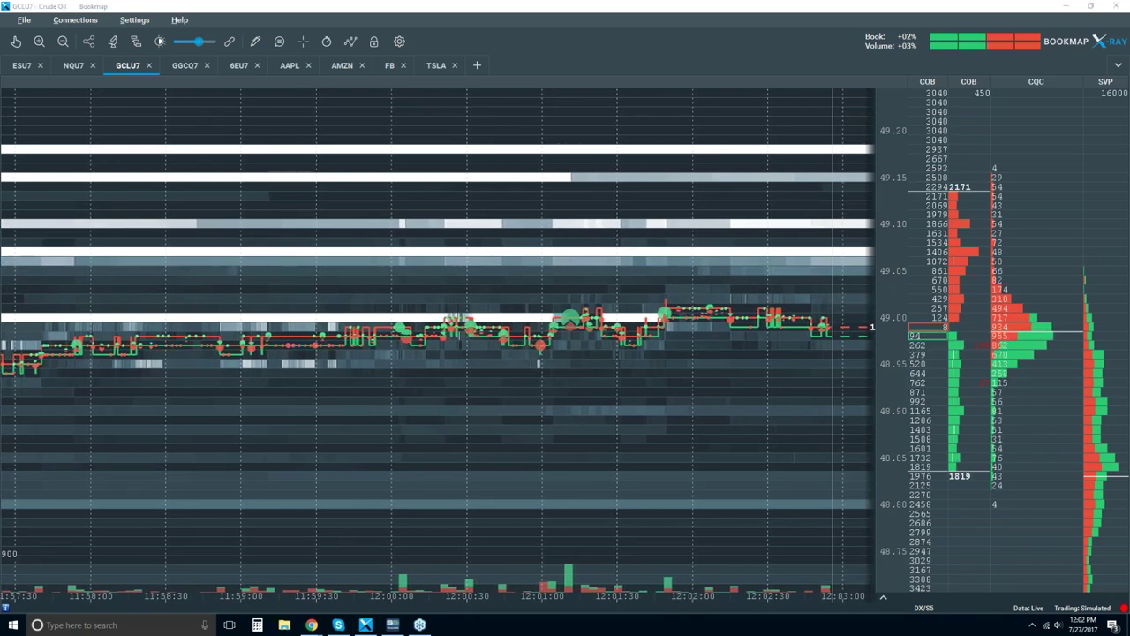
# - View the AMZN chart, reduce the chart window, and bring the Bookmap pricing page in Chrome to the front
pyautogui.click(345, 67)
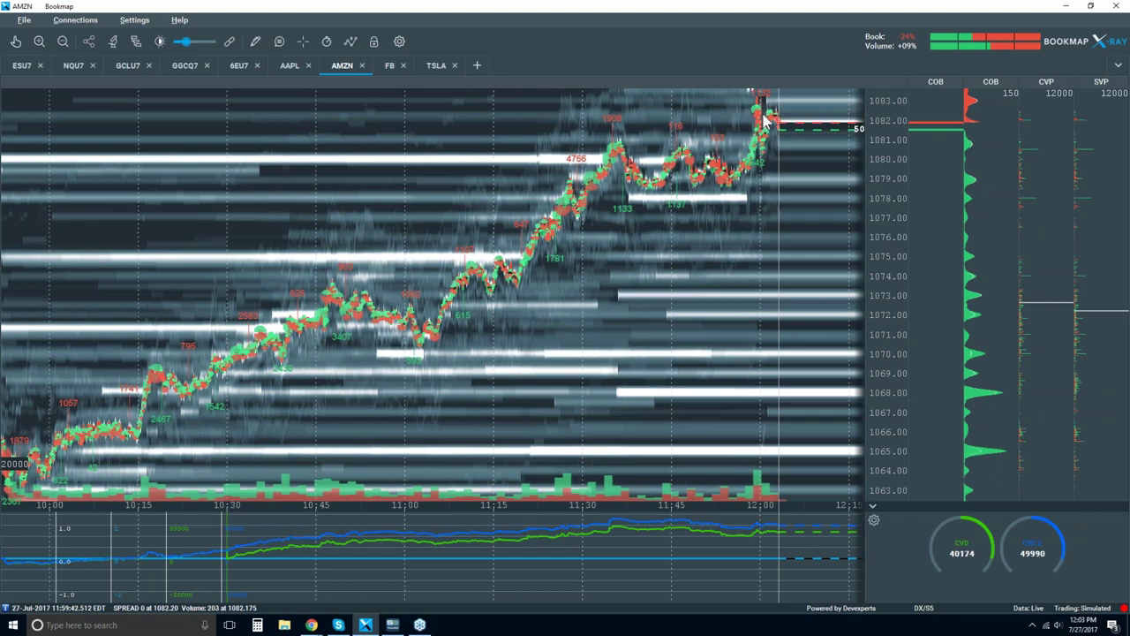
pyautogui.doubleClick(709, 9)
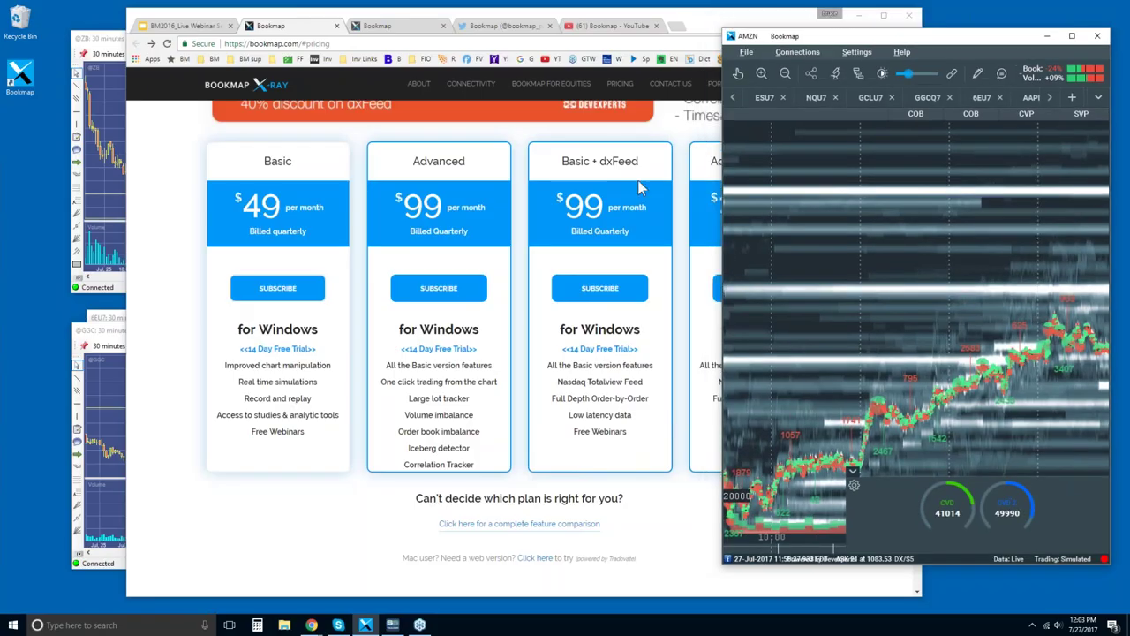
pyautogui.click(593, 174)
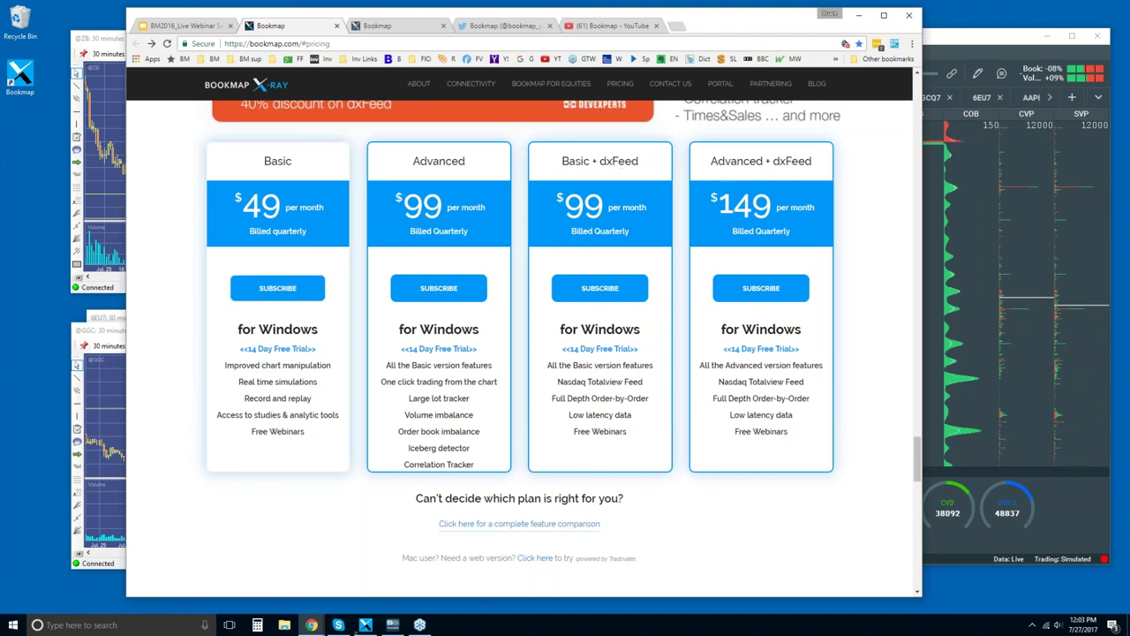
# - Point out the Advanced and Basic plans on the Bookmap pricing page
pyautogui.doubleClick(439, 161)
pyautogui.doubleClick(277, 160)
pyautogui.click(326, 182)
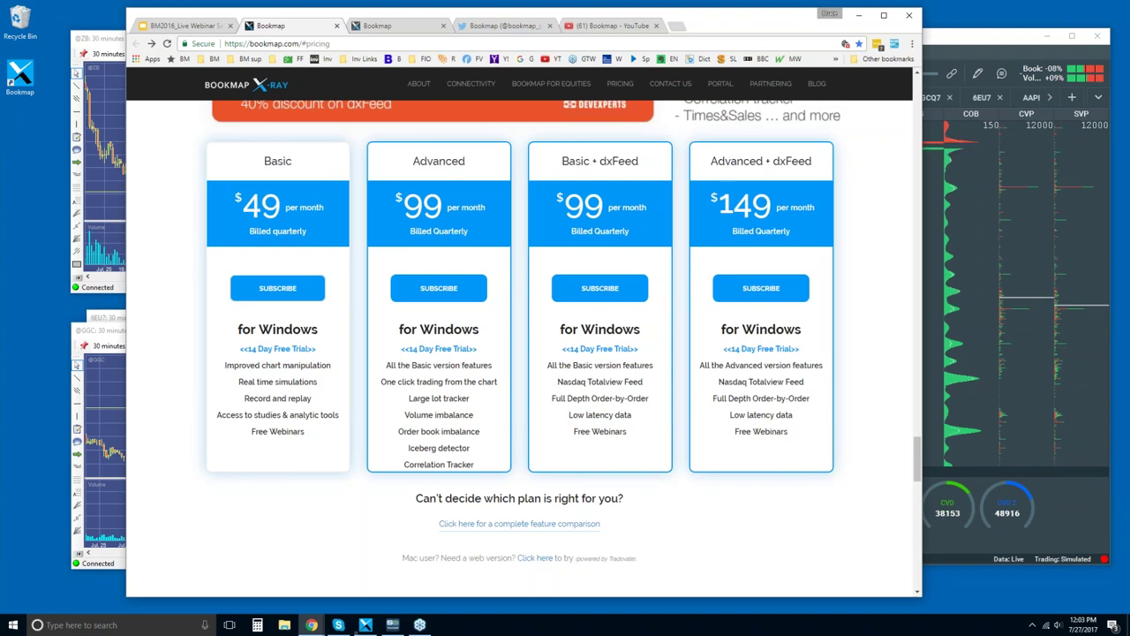
# - Show the Bookmap Portal's Education section, glance at the webinar slides, and return to the pricing page
pyautogui.click(385, 26)
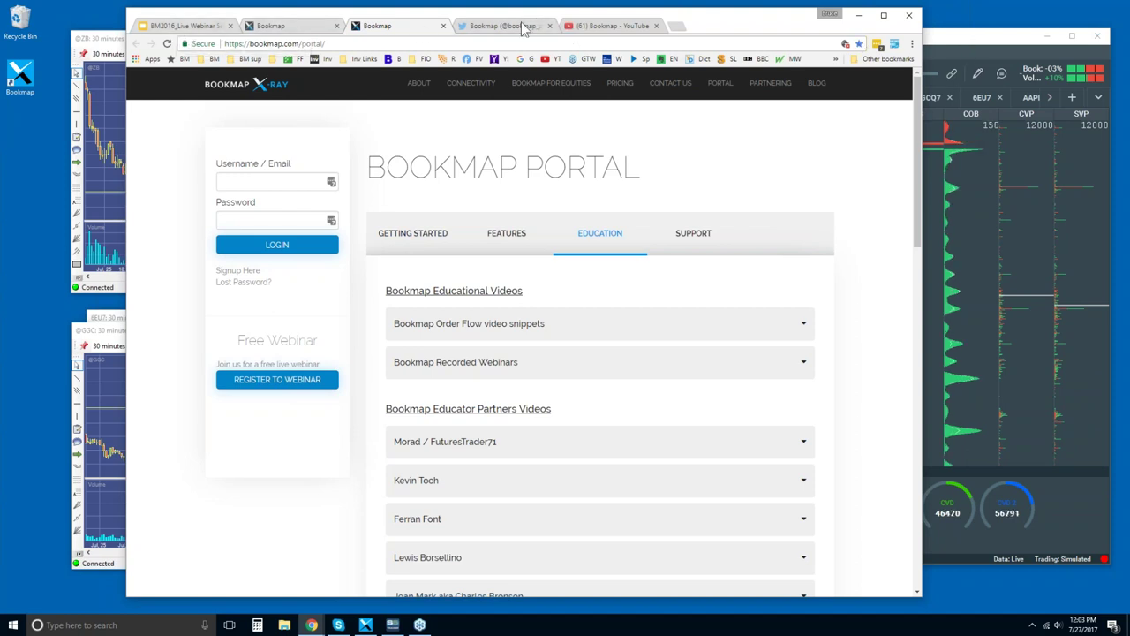
pyautogui.click(170, 27)
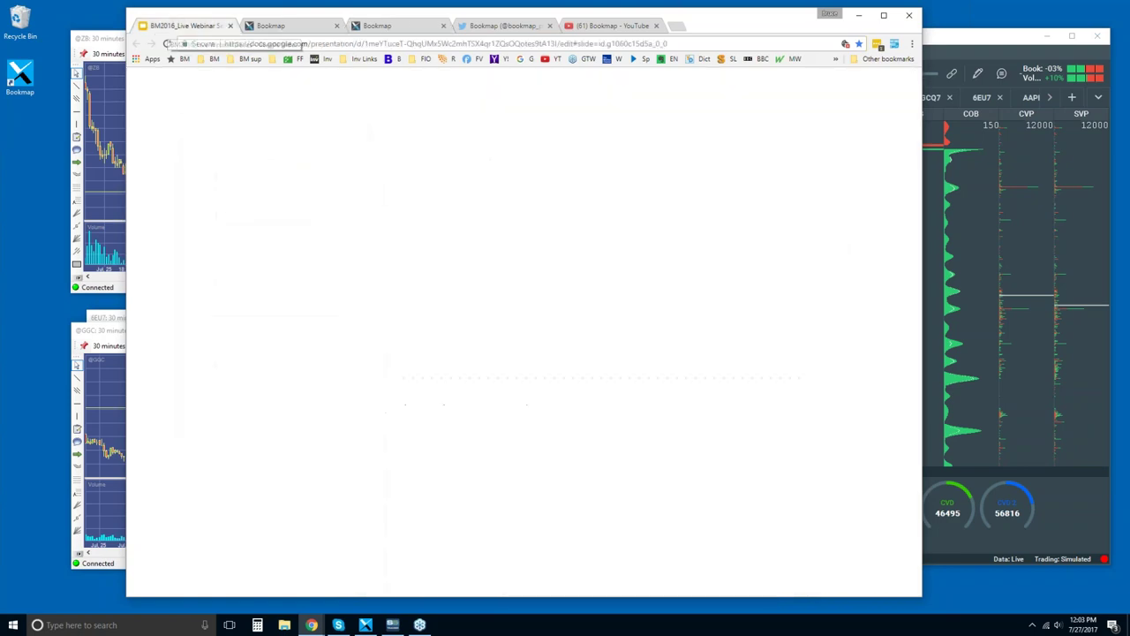
pyautogui.click(288, 26)
# - Switch to Bookmap, maximize its window, and show the ESU7 E-Mini S&P chart with history back to before 10:00
pyautogui.click(957, 39)
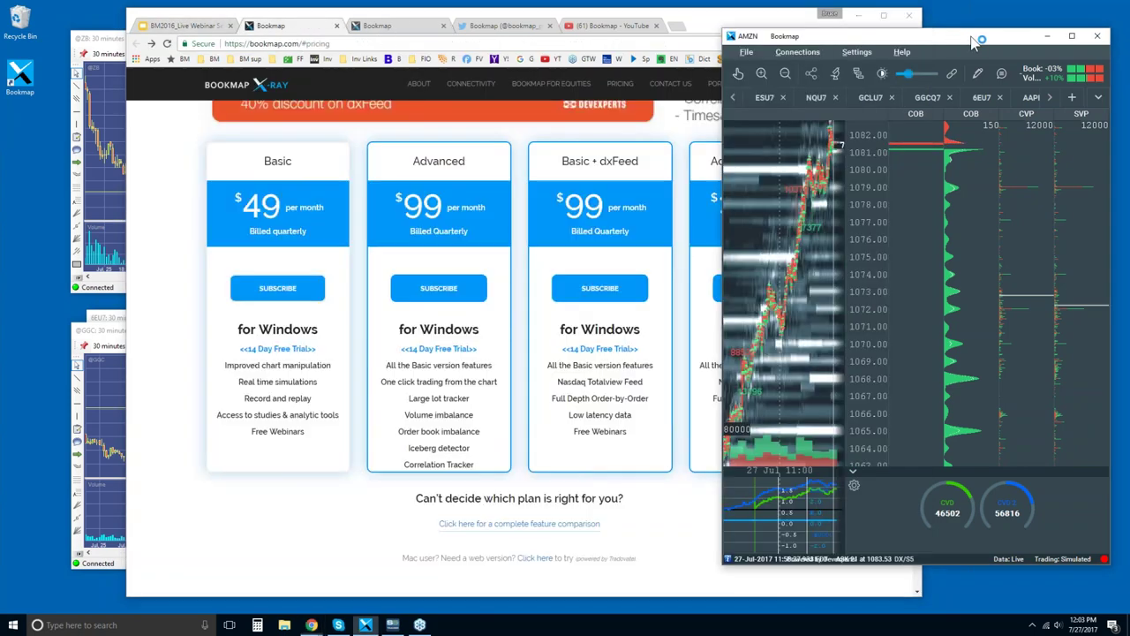
pyautogui.doubleClick(962, 39)
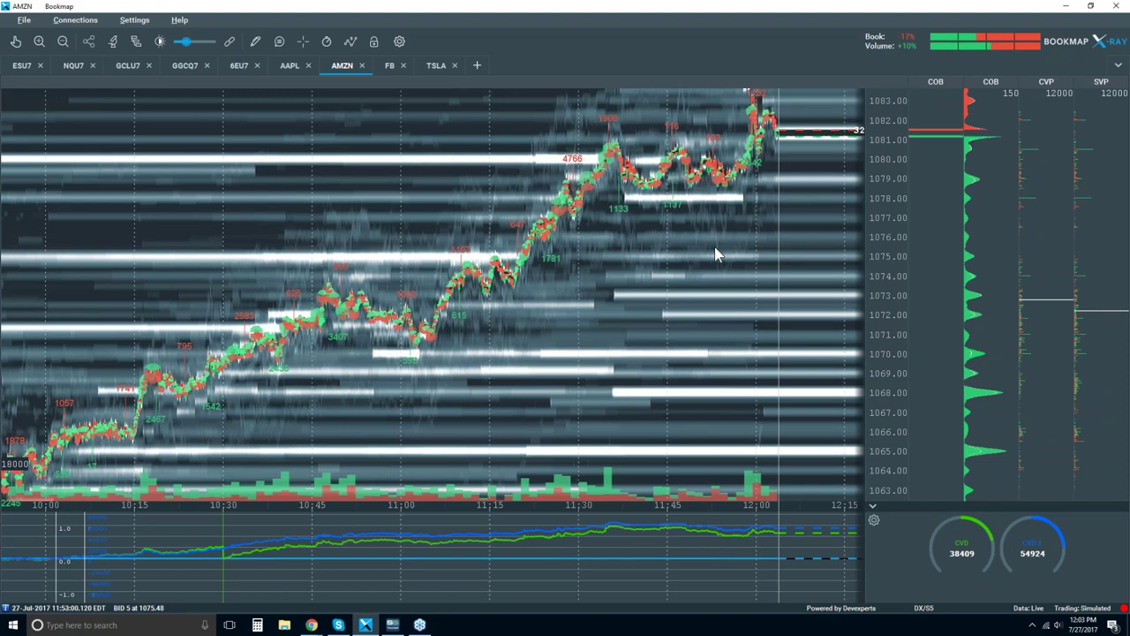
pyautogui.click(21, 66)
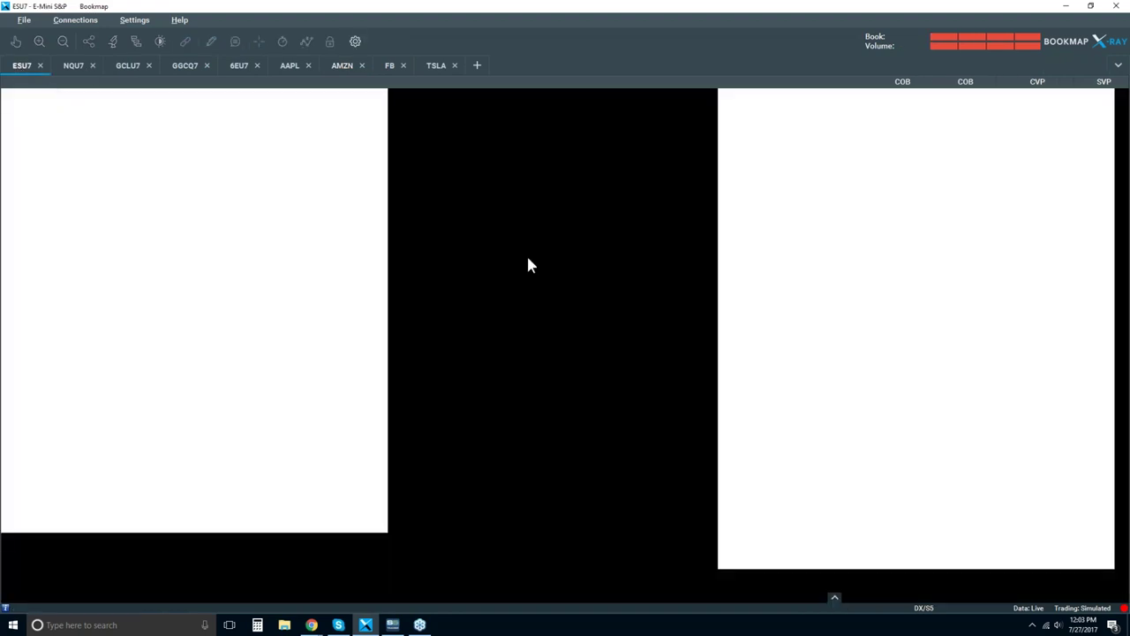
pyautogui.scroll(-1, 517, 256)
pyautogui.scroll(-2, 516, 256)
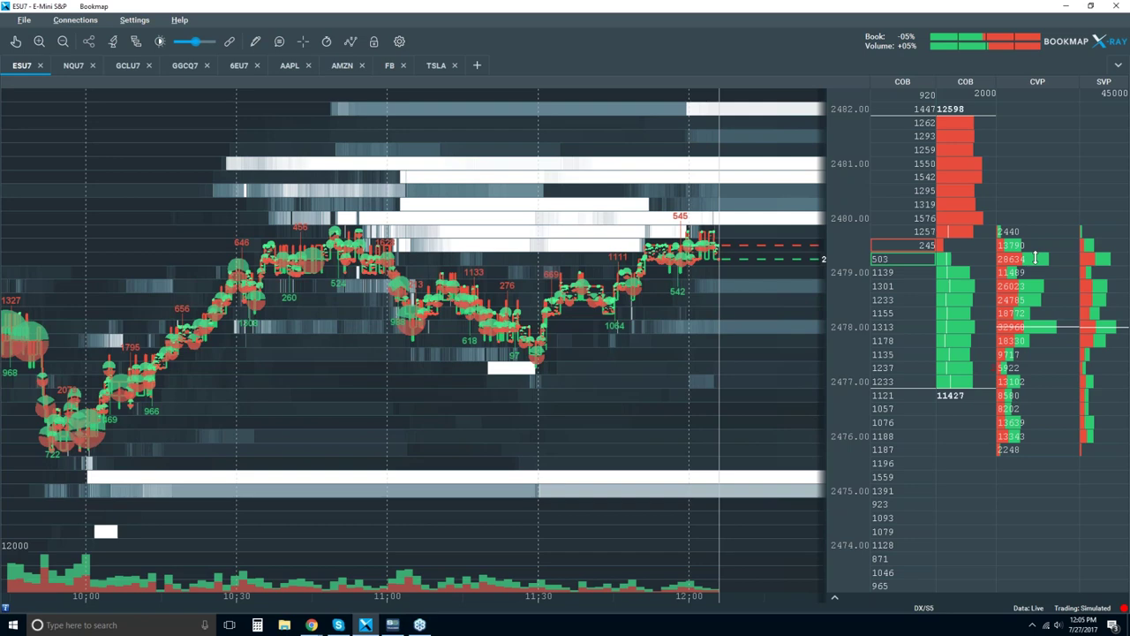
# - Enable Split Display in the ESU7 chart's CVP column format to separate bid and ask volume
pyautogui.rightClick(1021, 199)
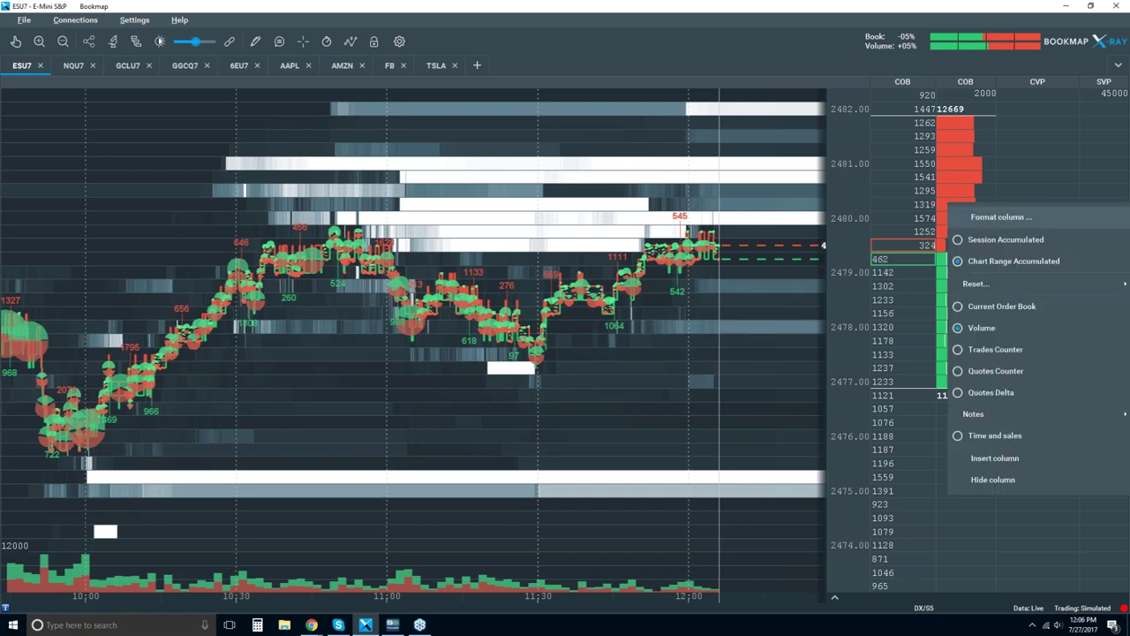
pyautogui.click(1025, 218)
pyautogui.click(870, 365)
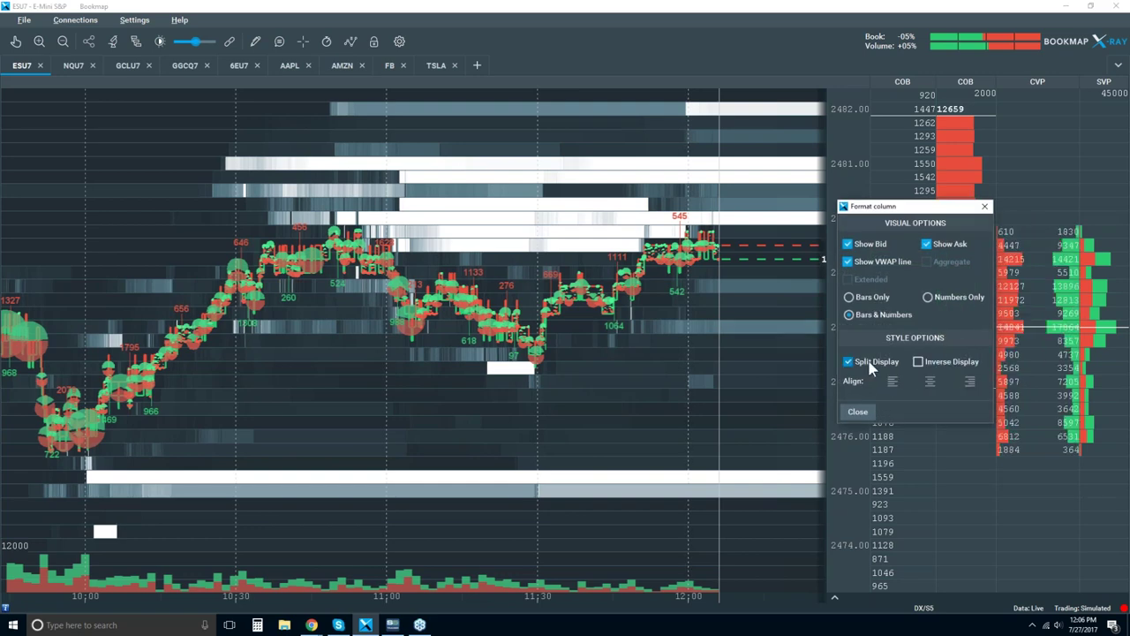
pyautogui.click(858, 411)
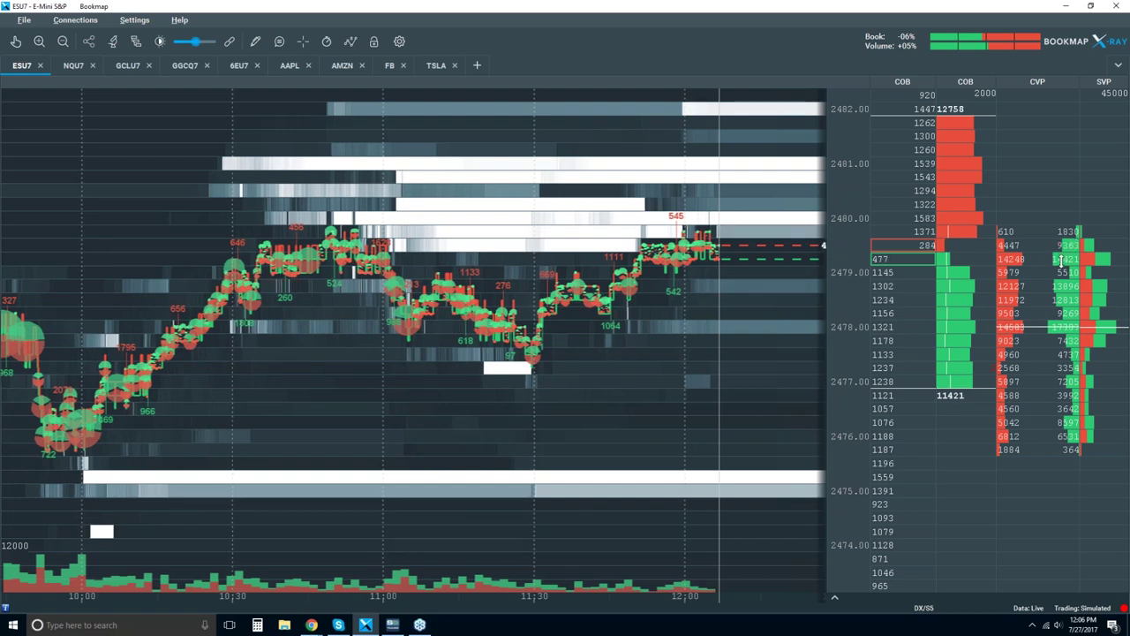
# - Turn off Split Display for the CVP column and close its format settings
pyautogui.rightClick(1026, 232)
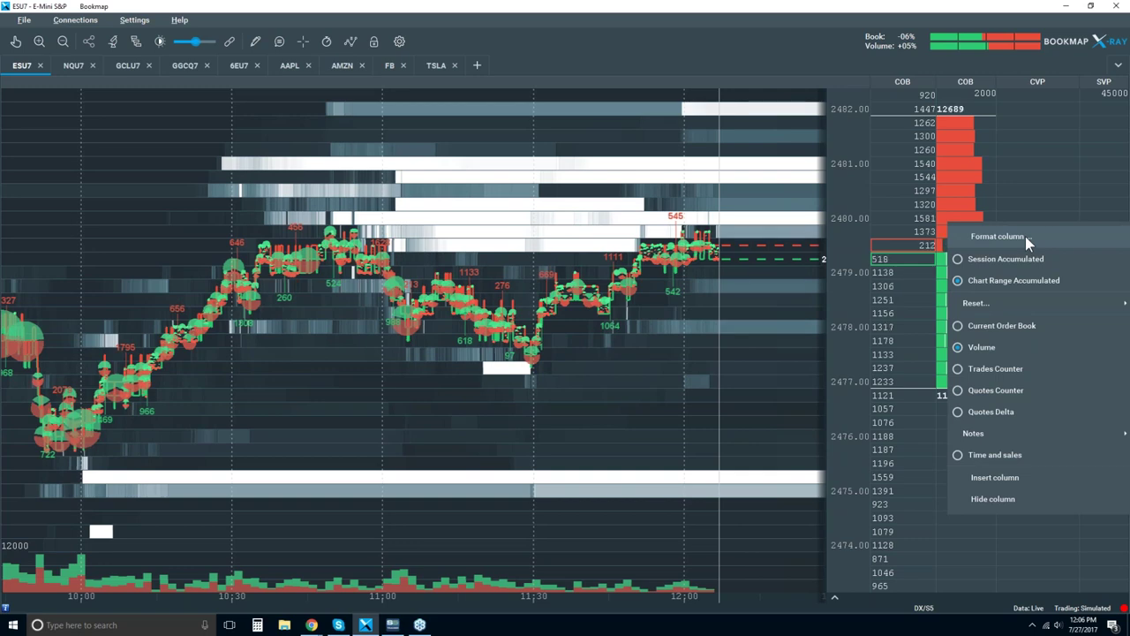
pyautogui.click(1024, 235)
pyautogui.click(873, 379)
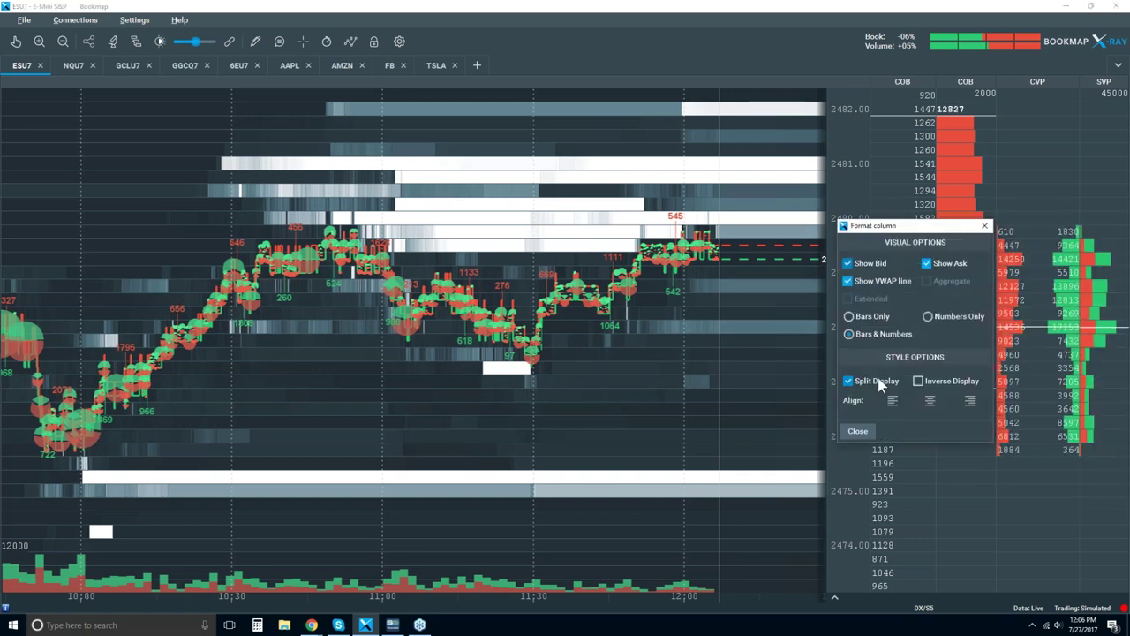
pyautogui.click(858, 432)
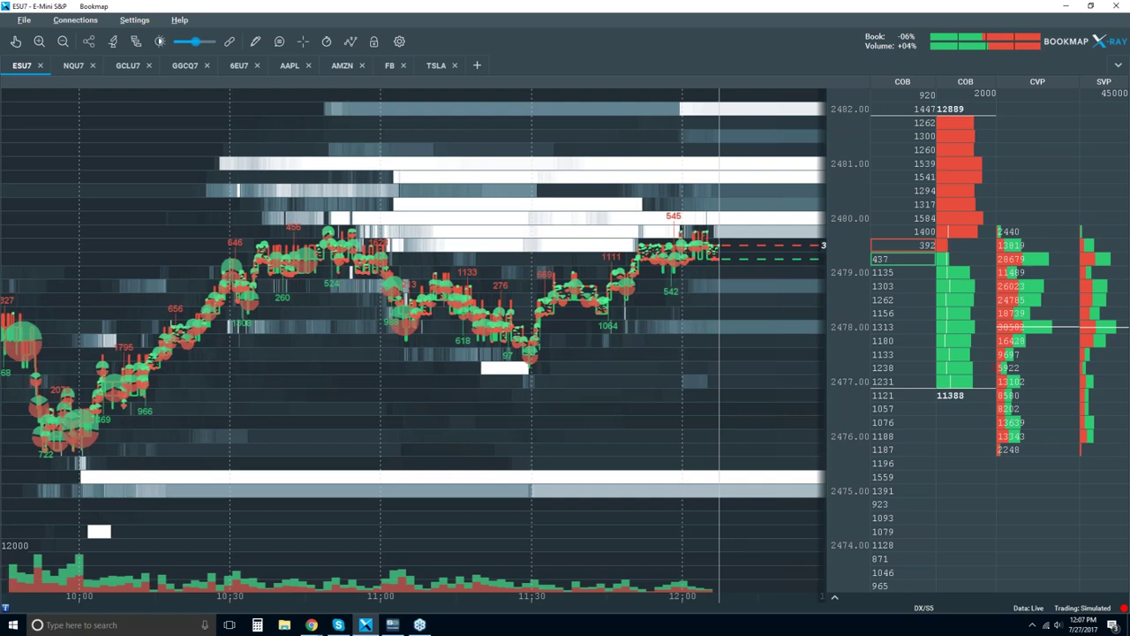
# - Reduce the ESU7 chart window, show the pricing page in Chrome, and bring the Bookmap window back to the front
pyautogui.scroll(-1, 690, 292)
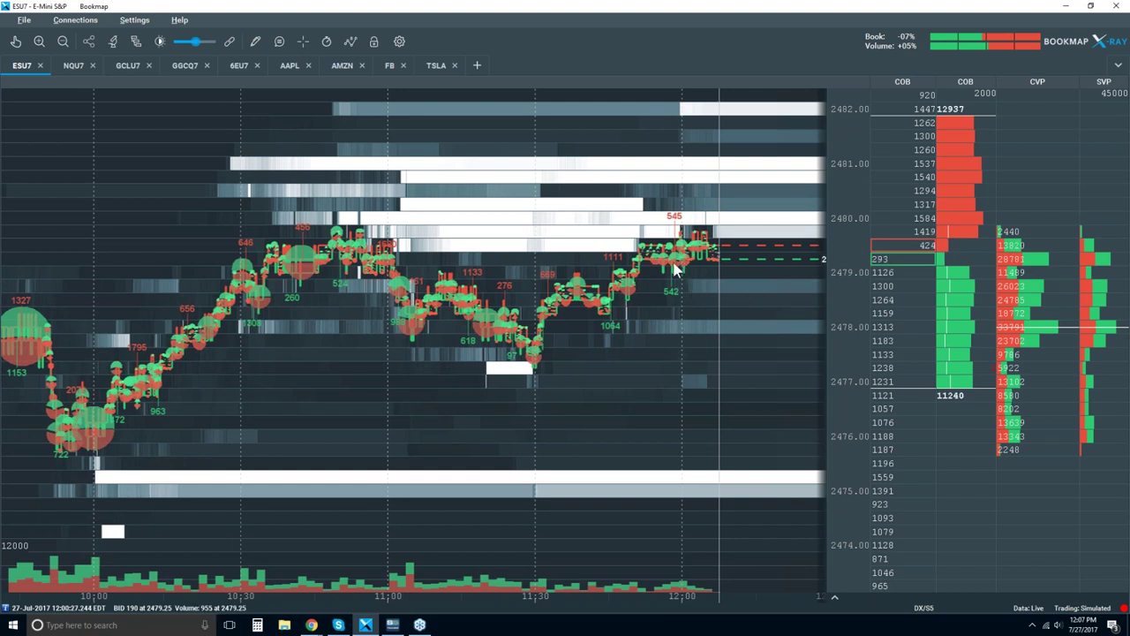
pyautogui.doubleClick(776, 10)
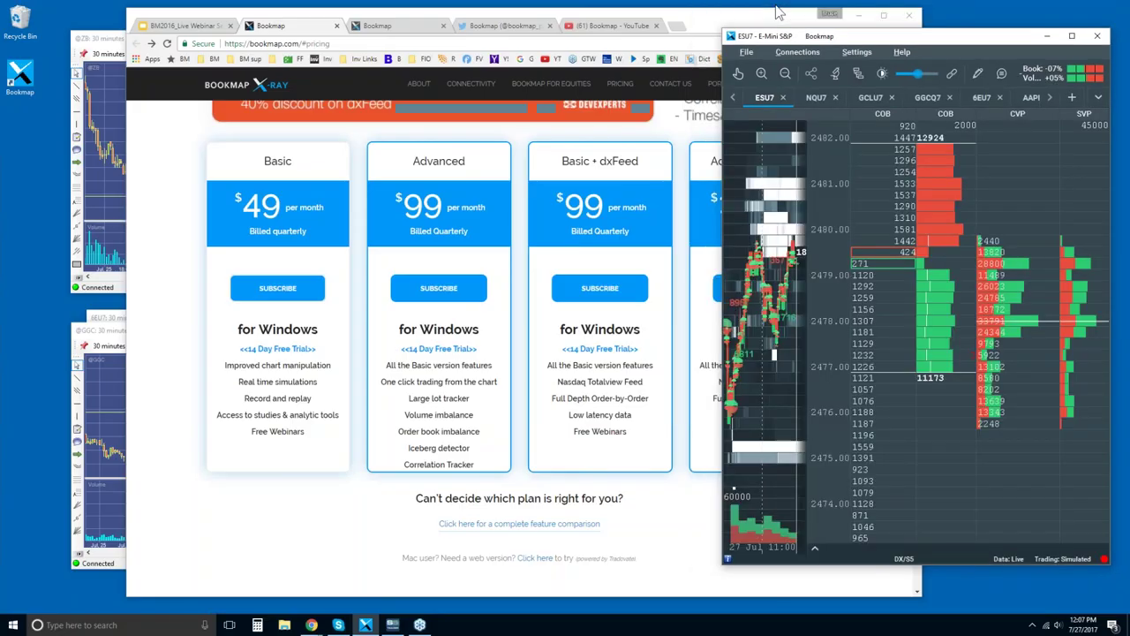
pyautogui.click(694, 28)
pyautogui.moveTo(694, 25); pyautogui.dragTo(699, 24)
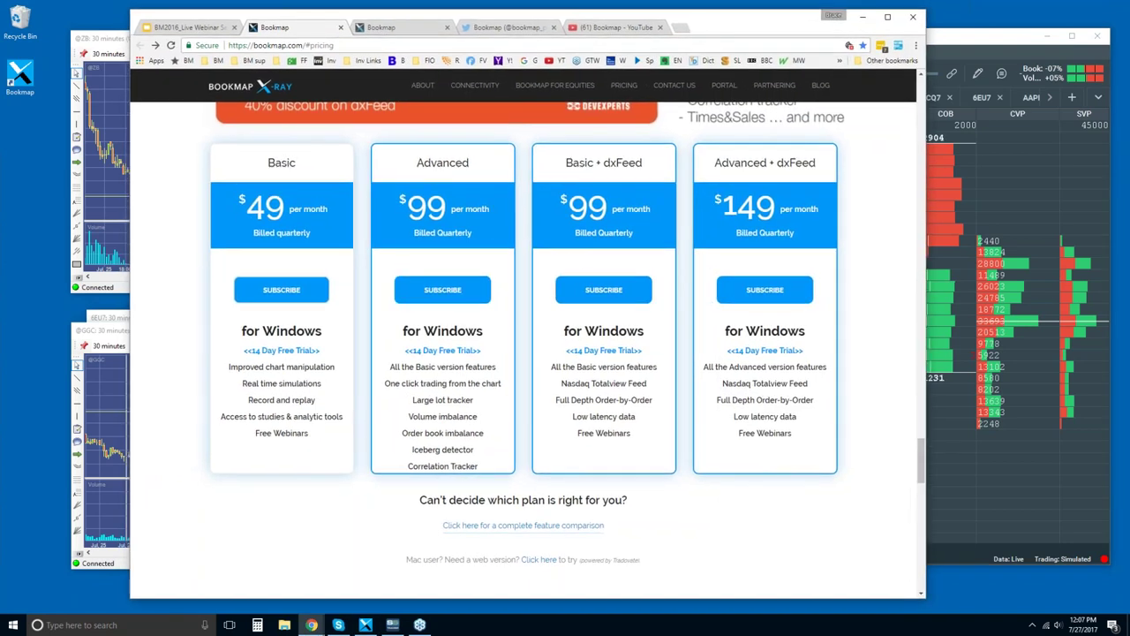
pyautogui.click(950, 40)
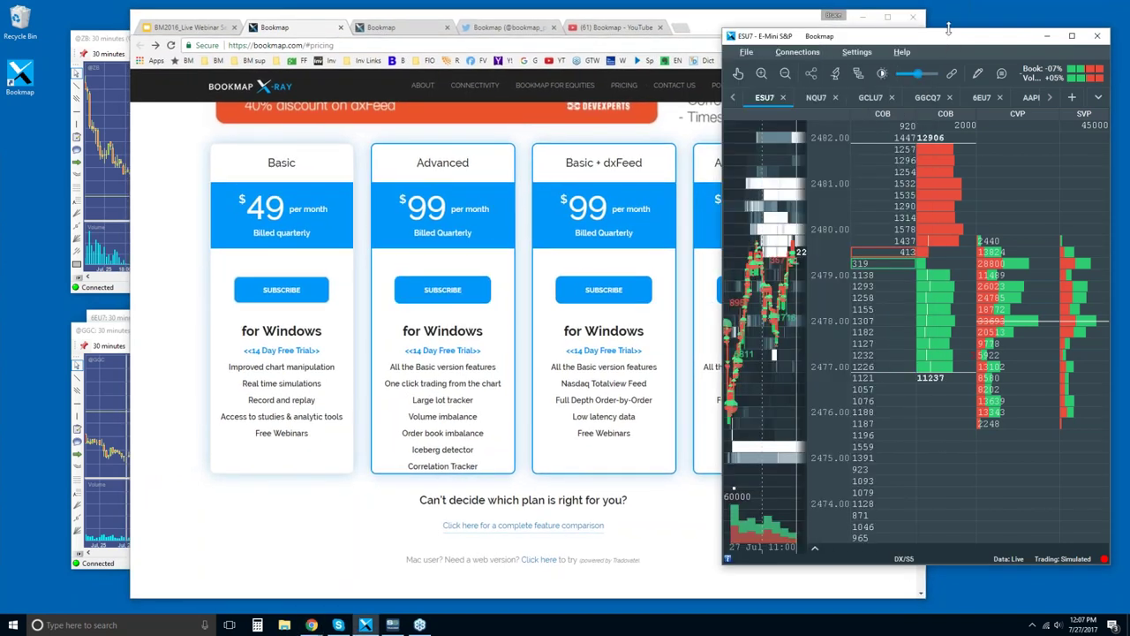